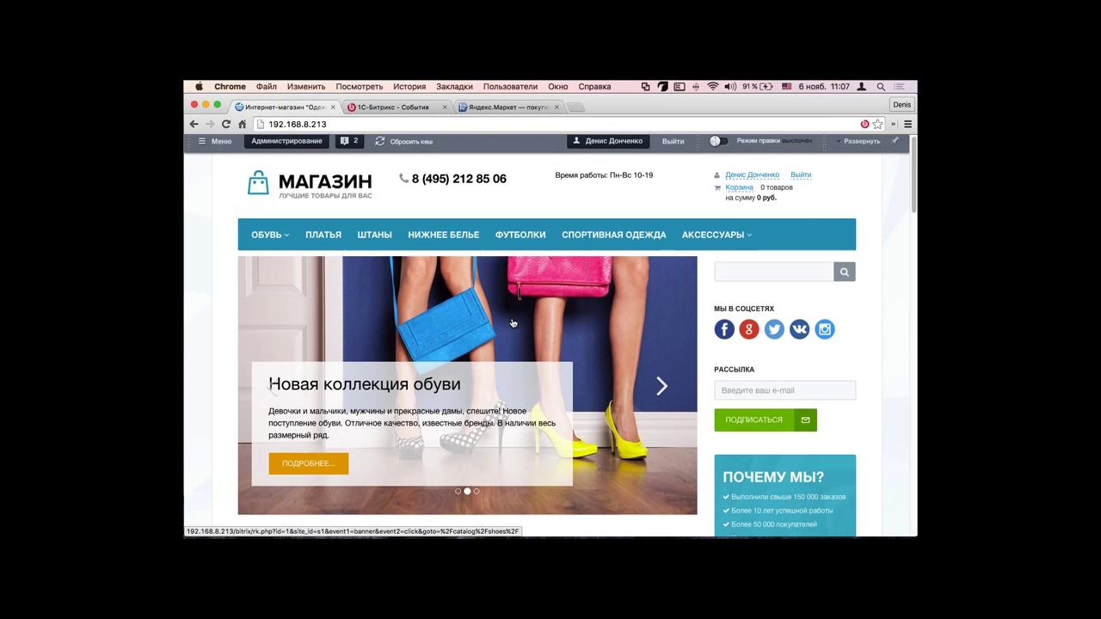
Step: Open the site's administration in a separate browser tab and display the product discount list «Скидки на товар» under «Товарный маркетинг»
middle_click(297, 147)
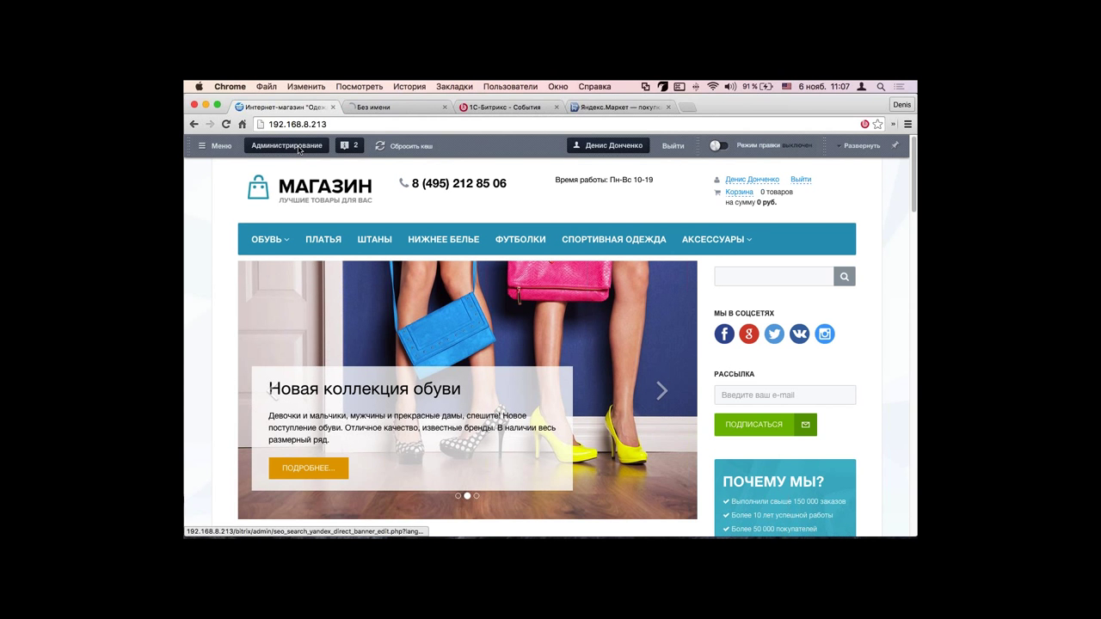
key(ctrl+Tab)
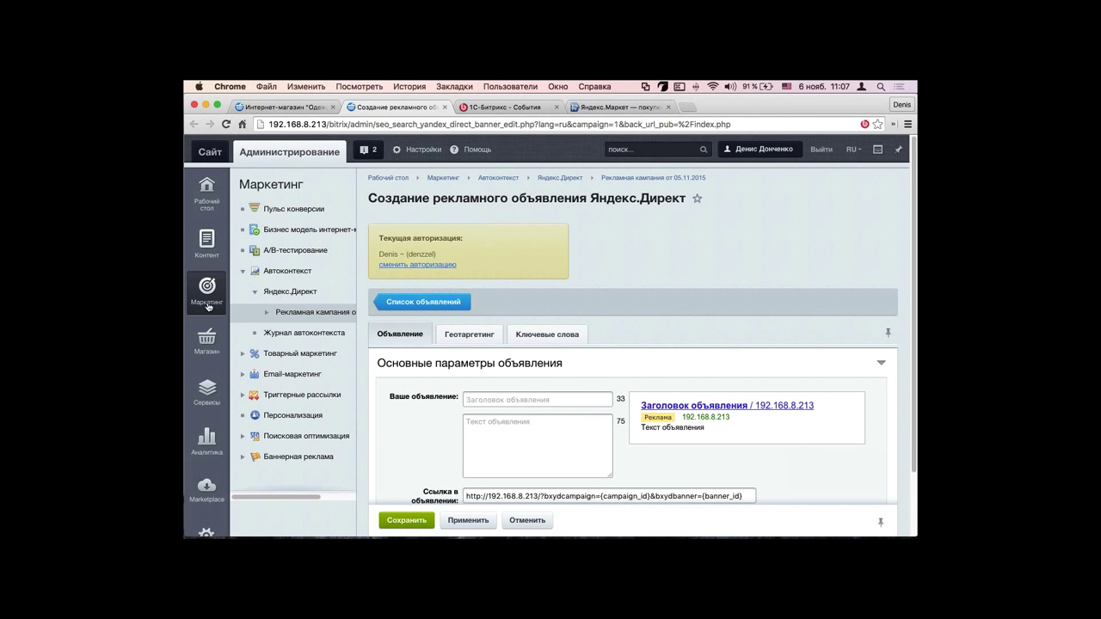
click(243, 271)
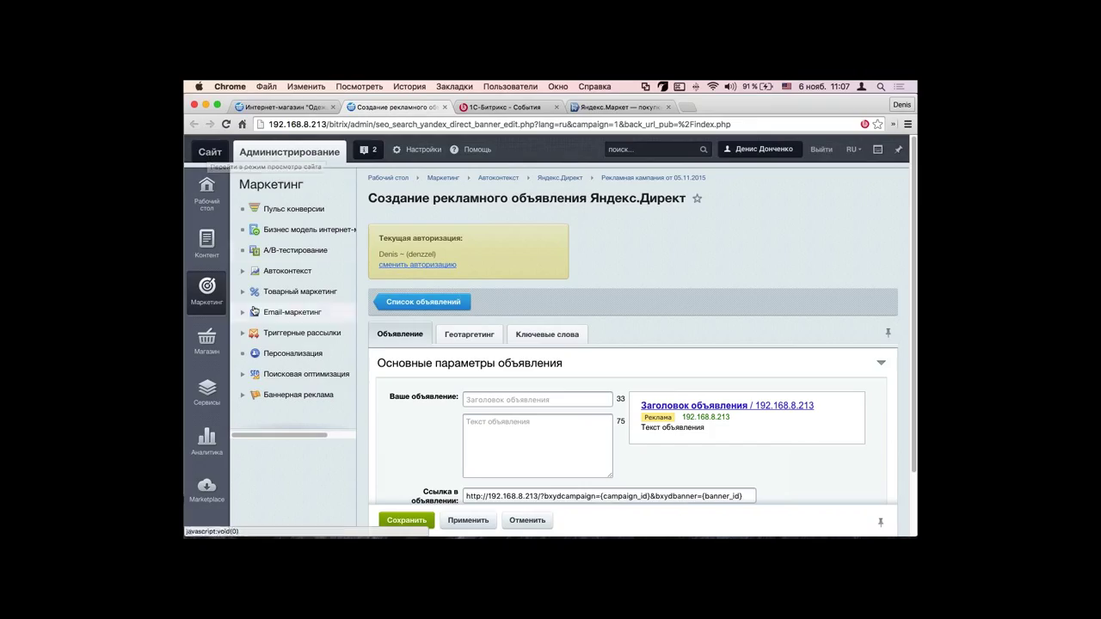
click(267, 293)
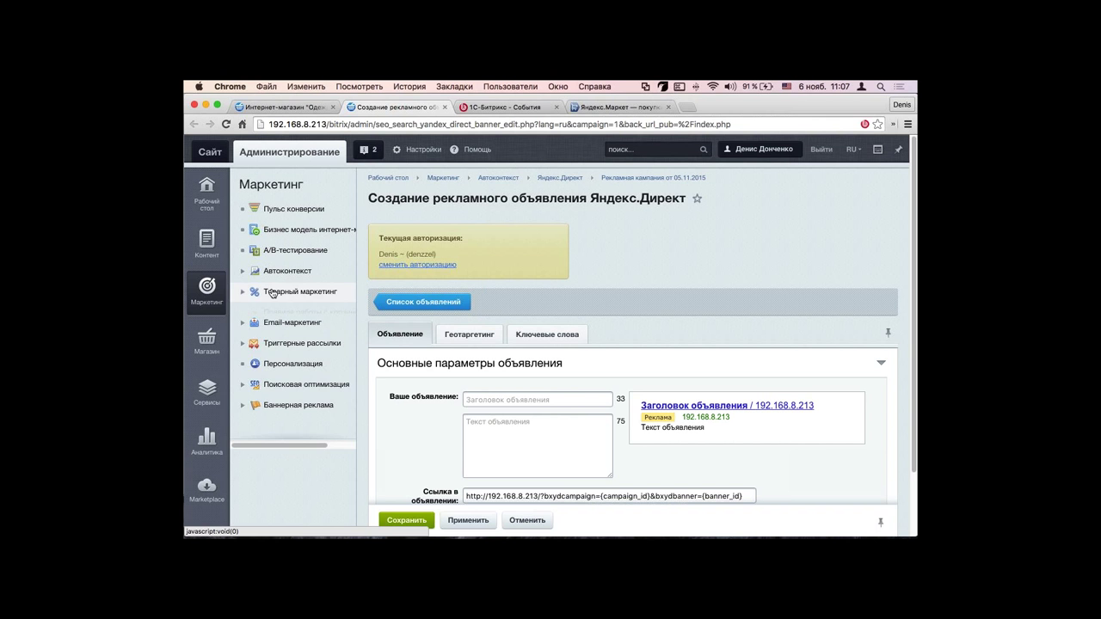
click(298, 392)
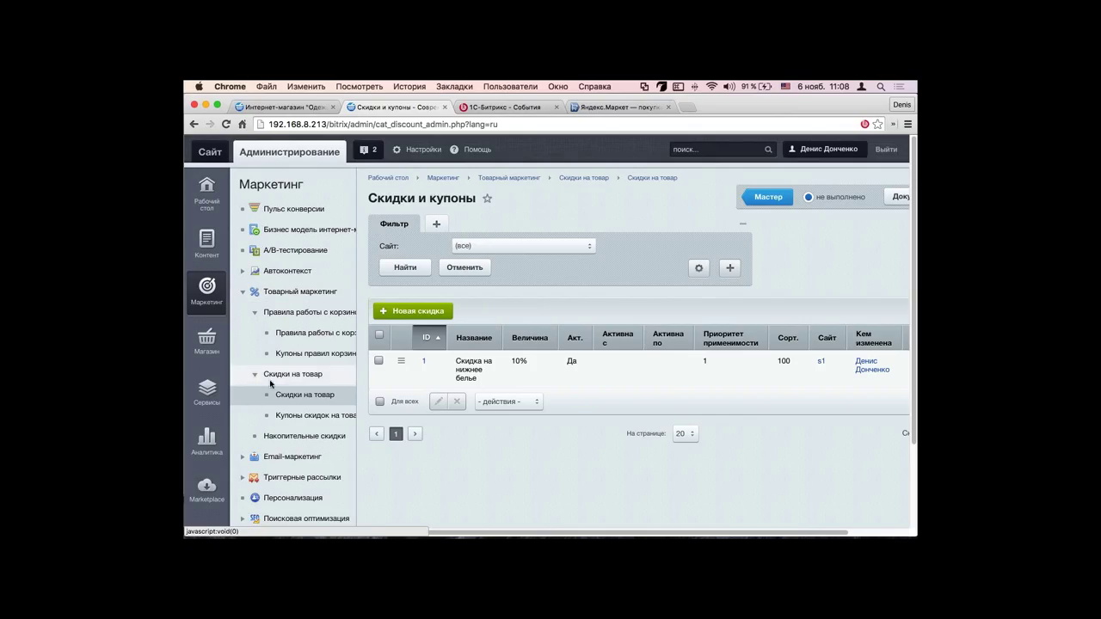
Step: Look through the storefront home page's product listing to see which items carry discounted prices
click(283, 107)
scroll(448, 333, down, 5)
scroll(449, 332, down, 5)
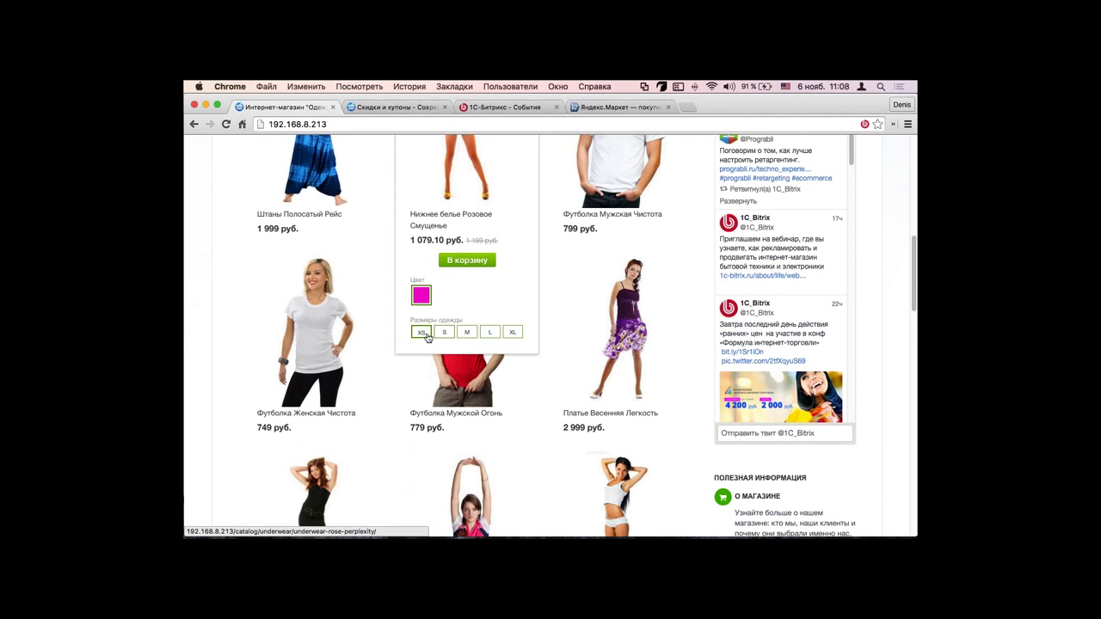
mouse_move(624, 365)
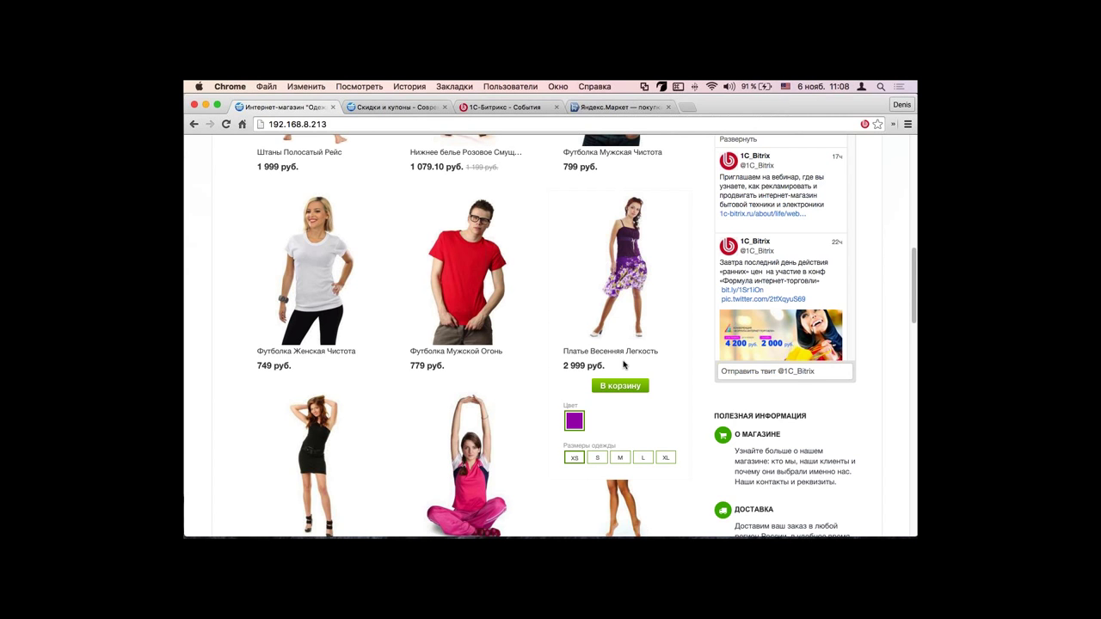
scroll(392, 343, down, 2)
scroll(393, 340, down, 7)
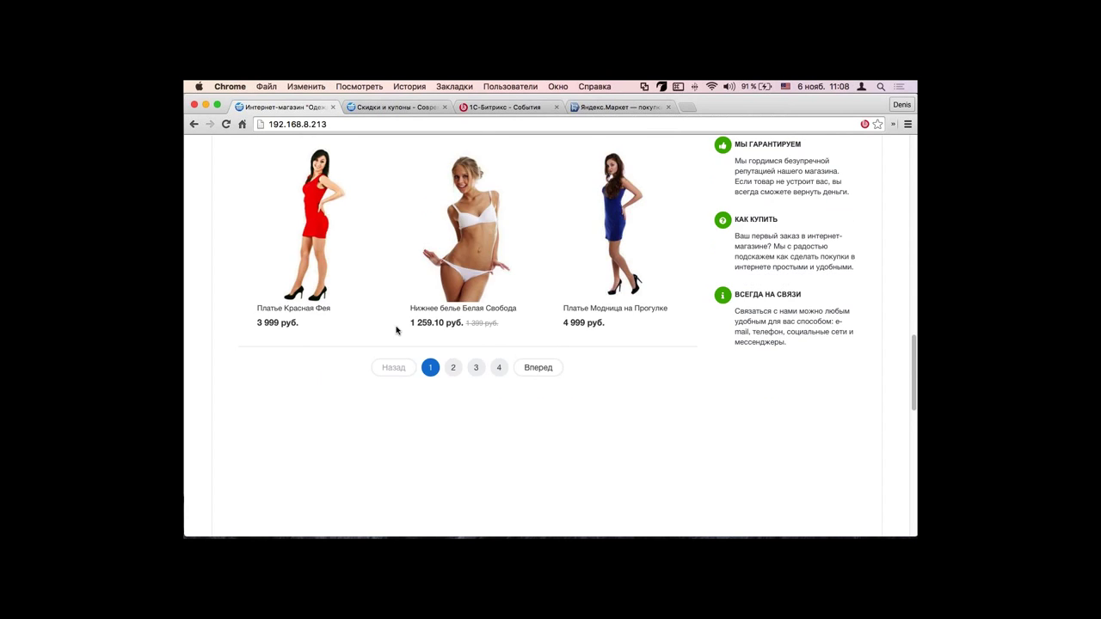
scroll(397, 330, up, 3)
mouse_move(418, 400)
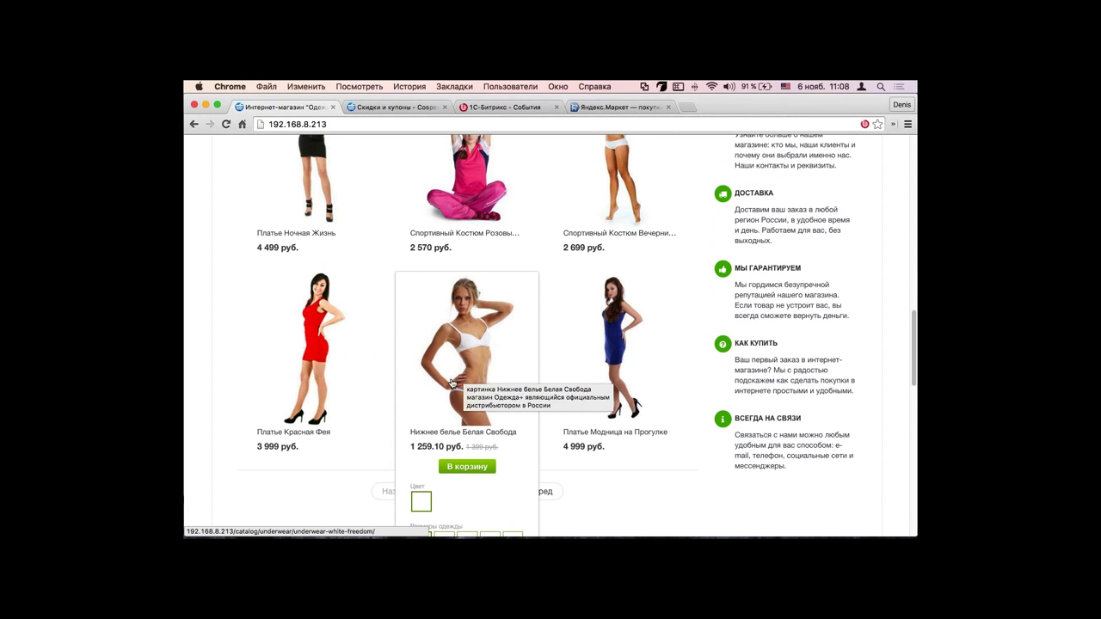
scroll(450, 375, up, 20)
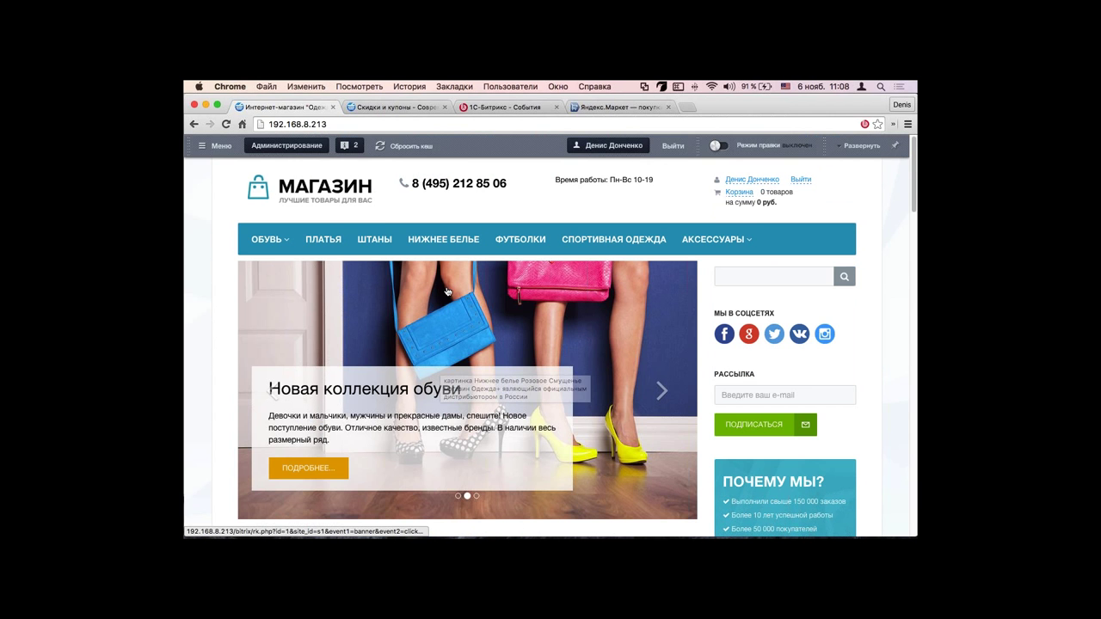
Step: Open the storefront's «Нижнее белье» category and examine the discount badges and the reduced price of the first product
click(451, 236)
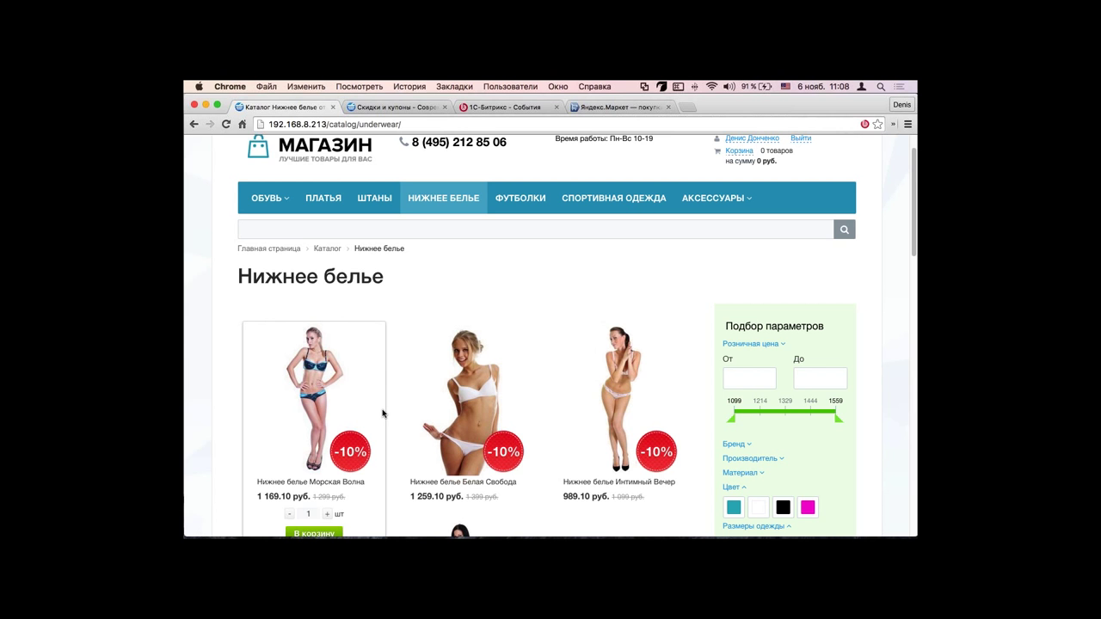
scroll(383, 414, down, 3)
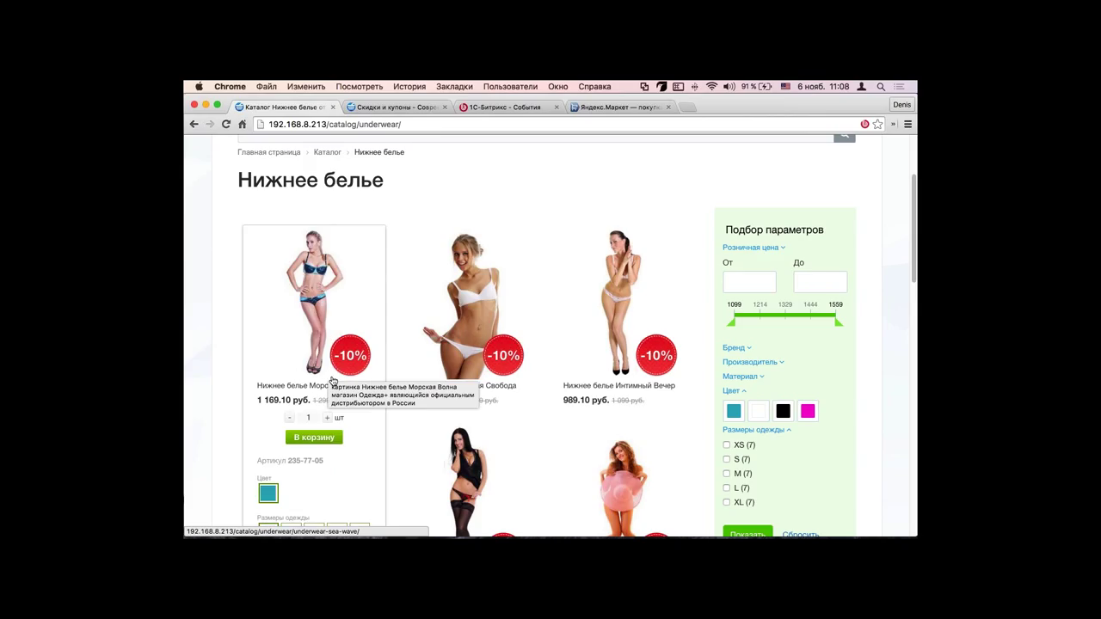
drag(257, 400, 309, 401)
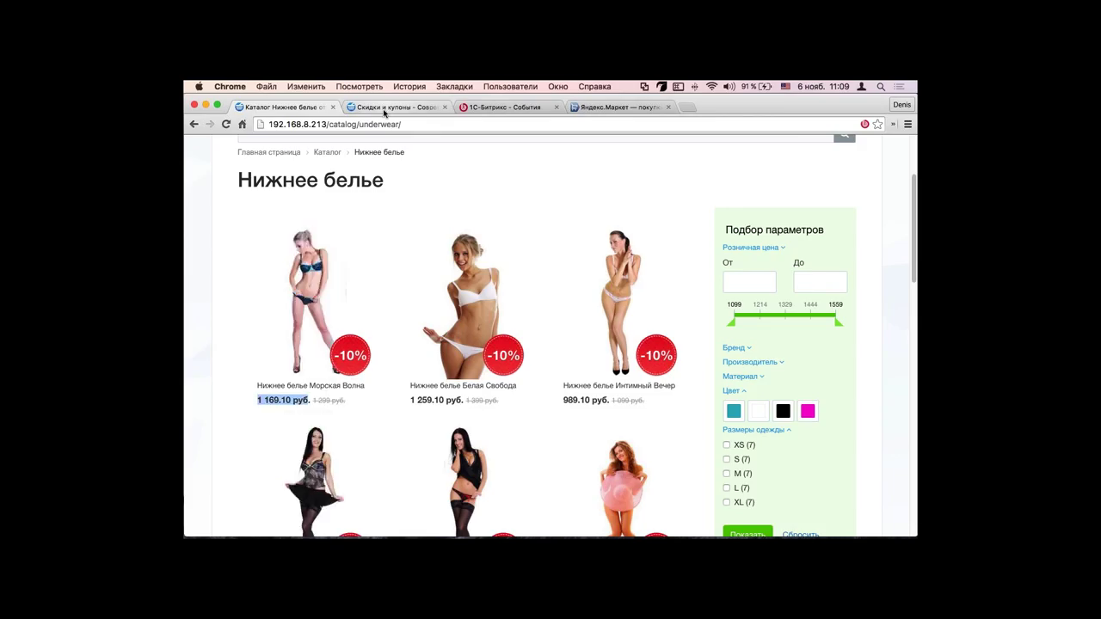
Step: Return to the administration's discount list and open «Скидка на нижнее белье» for editing
click(387, 107)
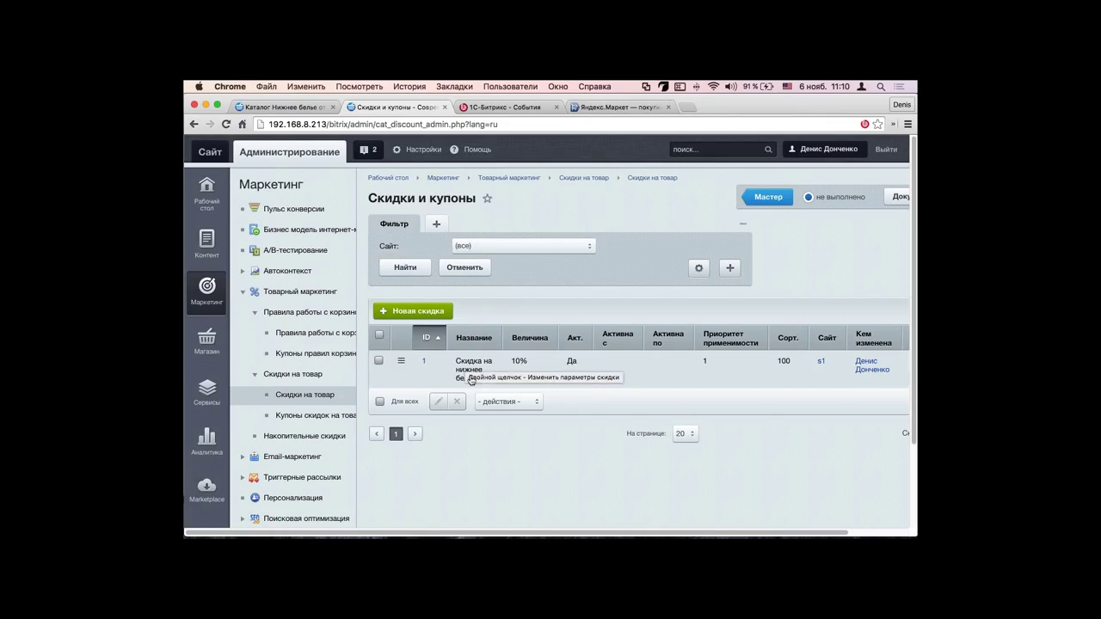
click(401, 362)
click(447, 386)
scroll(616, 277, down, 2)
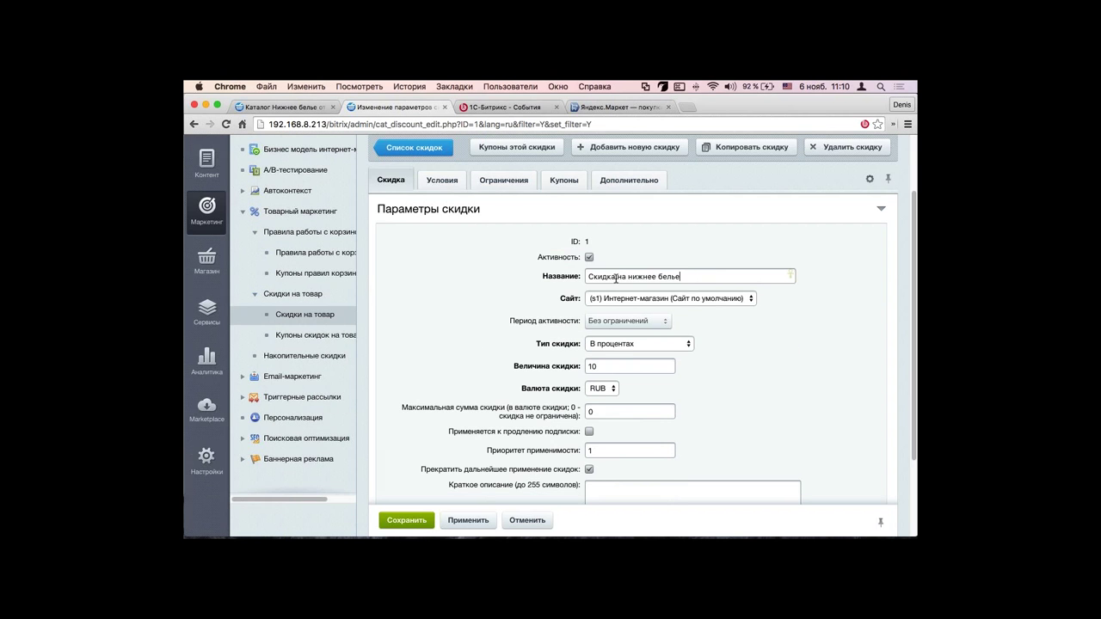
Step: Review the discount's name and the available choices for its site and discount type, leaving the settings as they are
triple_click(616, 277)
scroll(555, 280, down, 1)
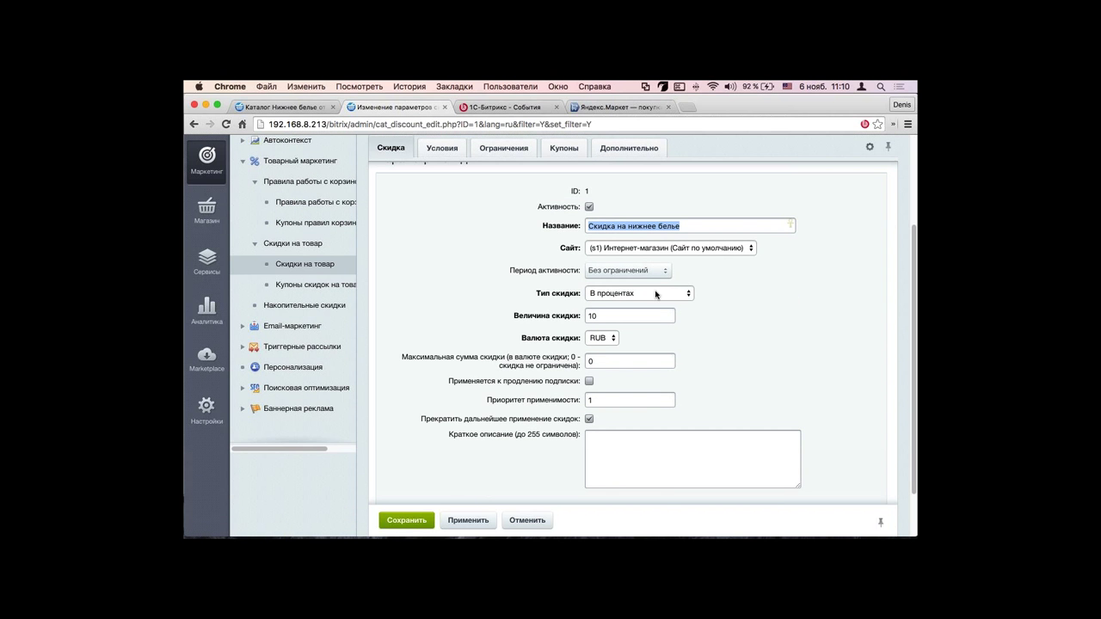
click(727, 249)
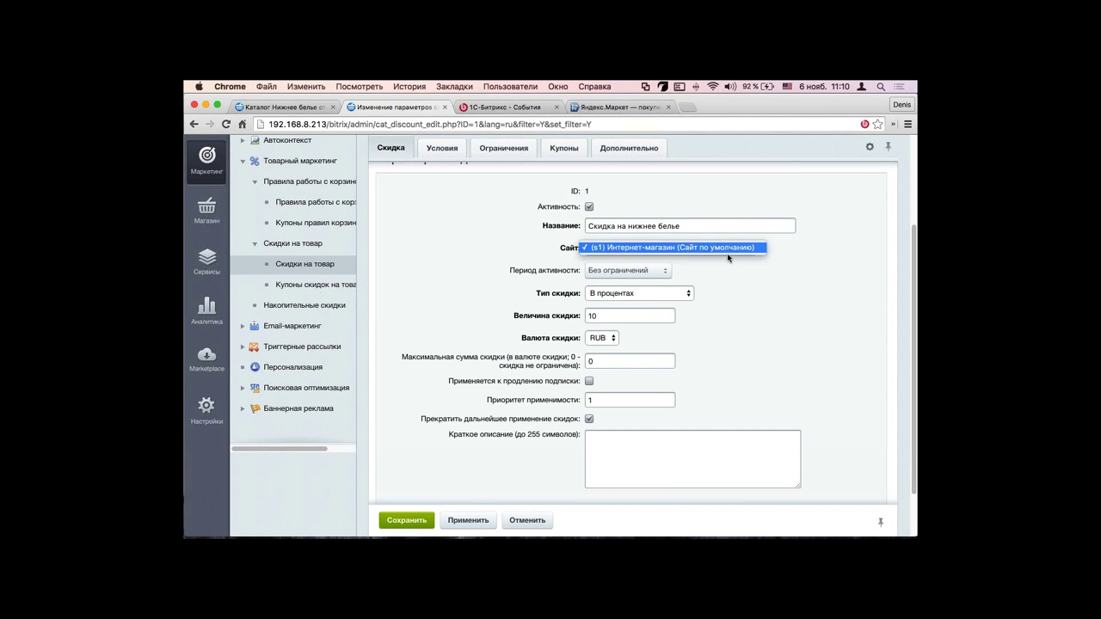
click(729, 273)
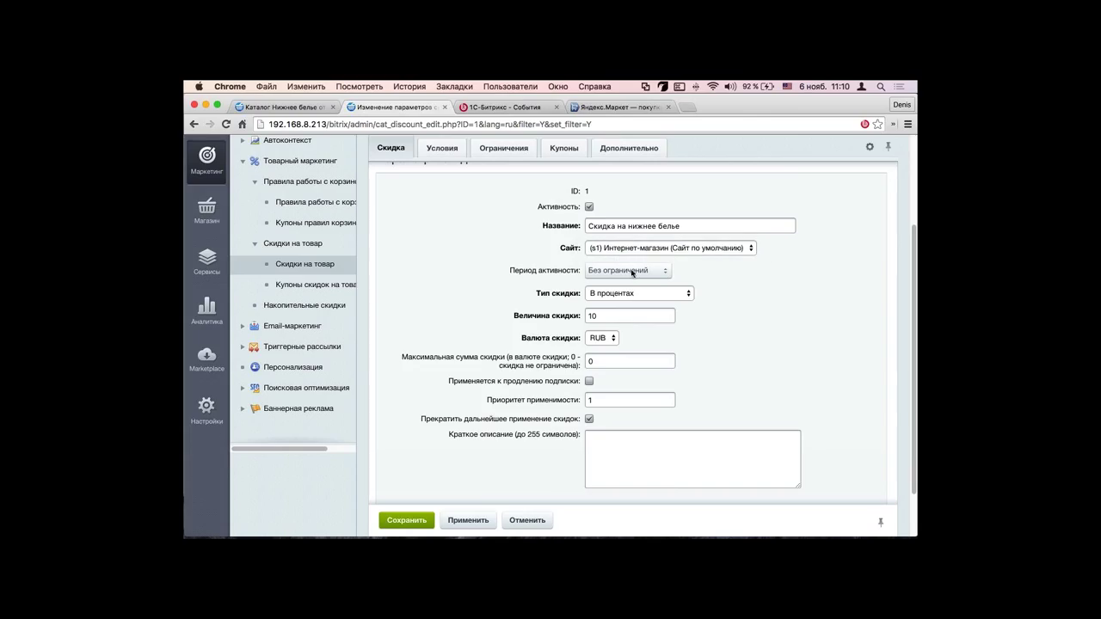
click(677, 295)
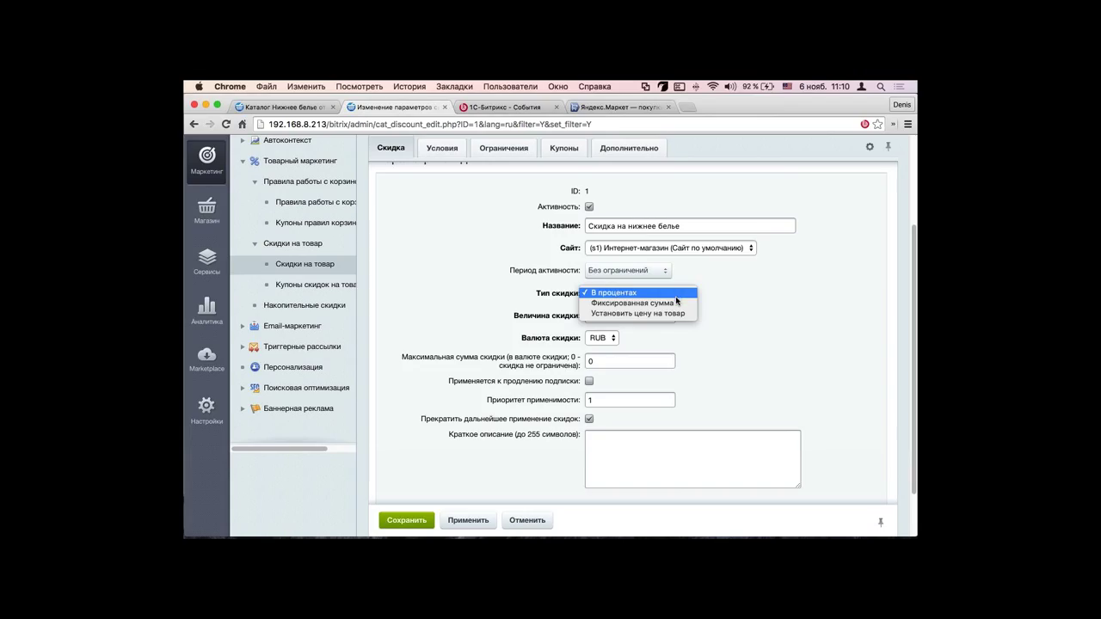
click(770, 315)
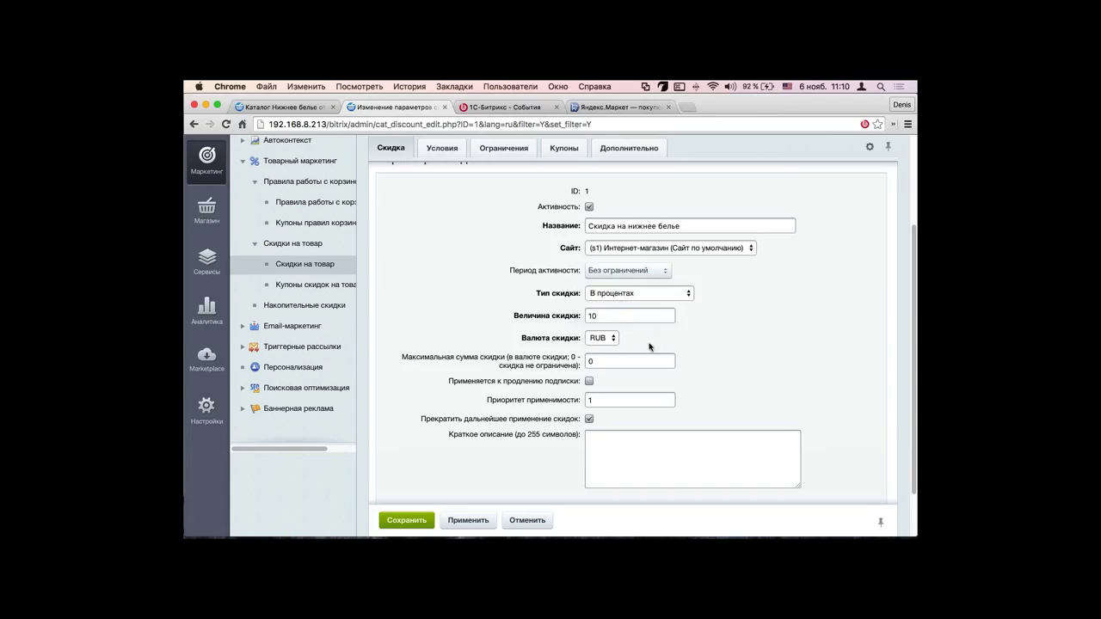
click(676, 293)
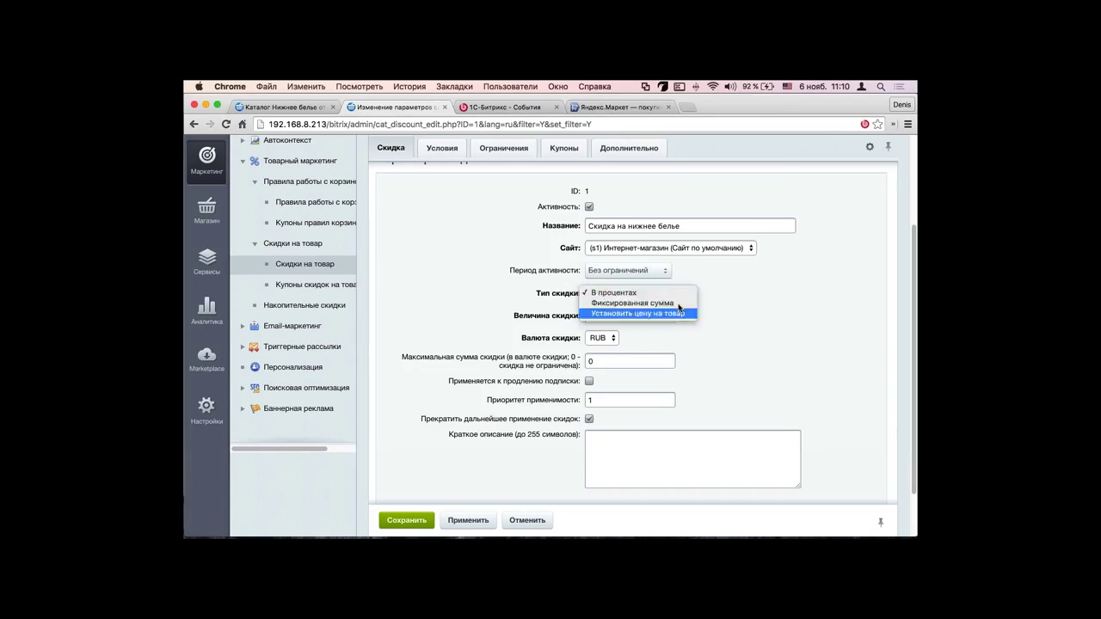
click(720, 279)
Step: Set the underwear discount's value («Величина скидки») to 15 and apply the change
scroll(616, 340, down, 1)
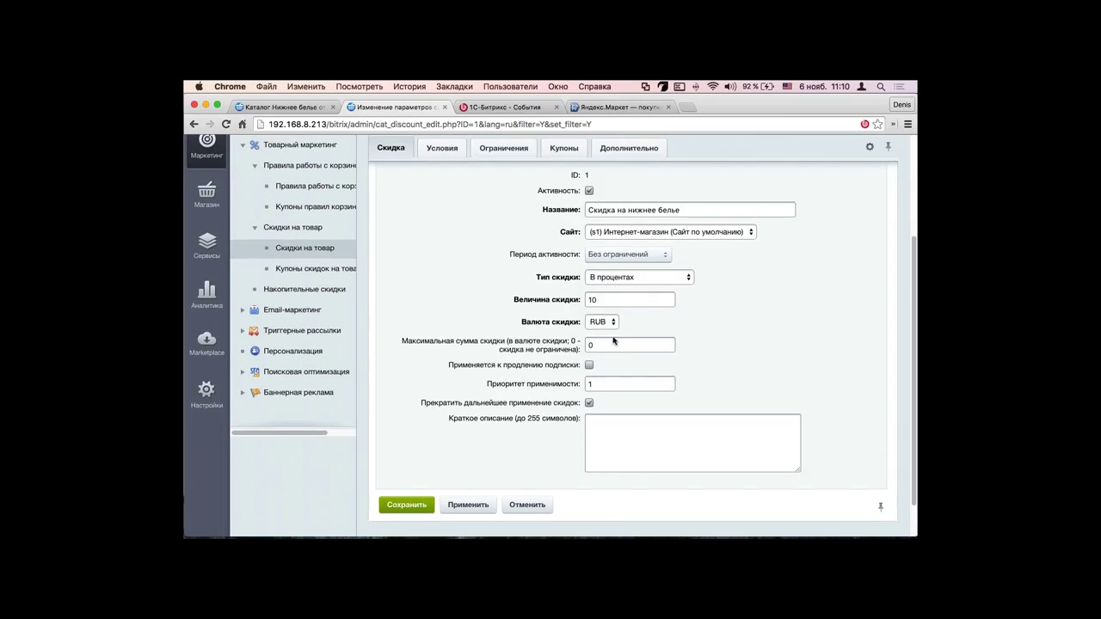
click(613, 337)
click(675, 325)
click(468, 505)
Step: Reset the cache of the storefront's «Нижнее белье» page and check the discount badges on its products
click(297, 108)
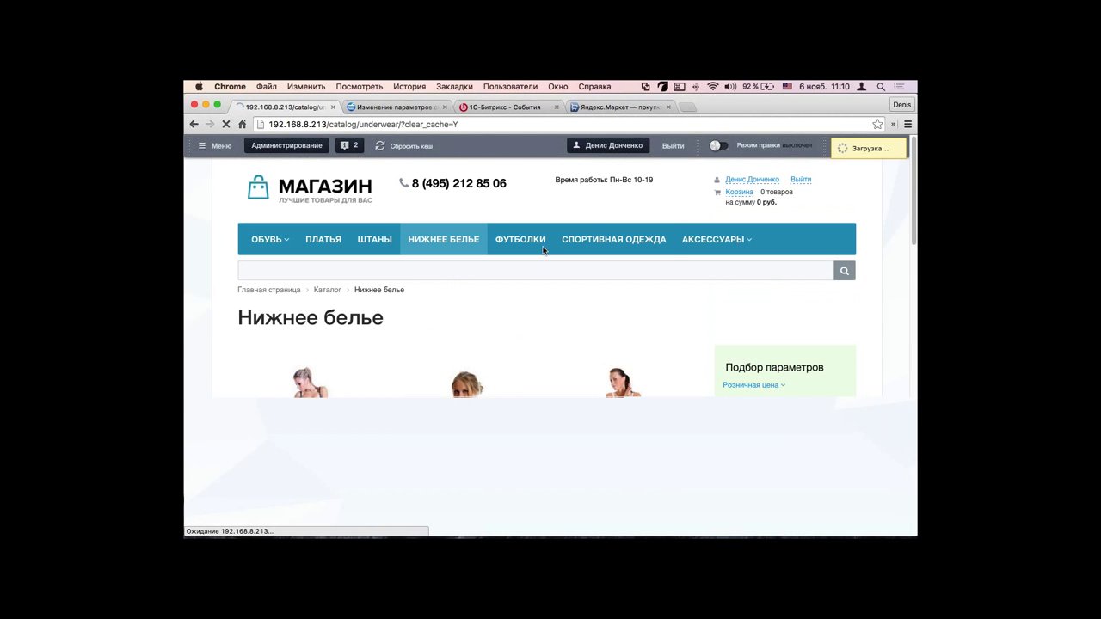
scroll(347, 428, down, 1)
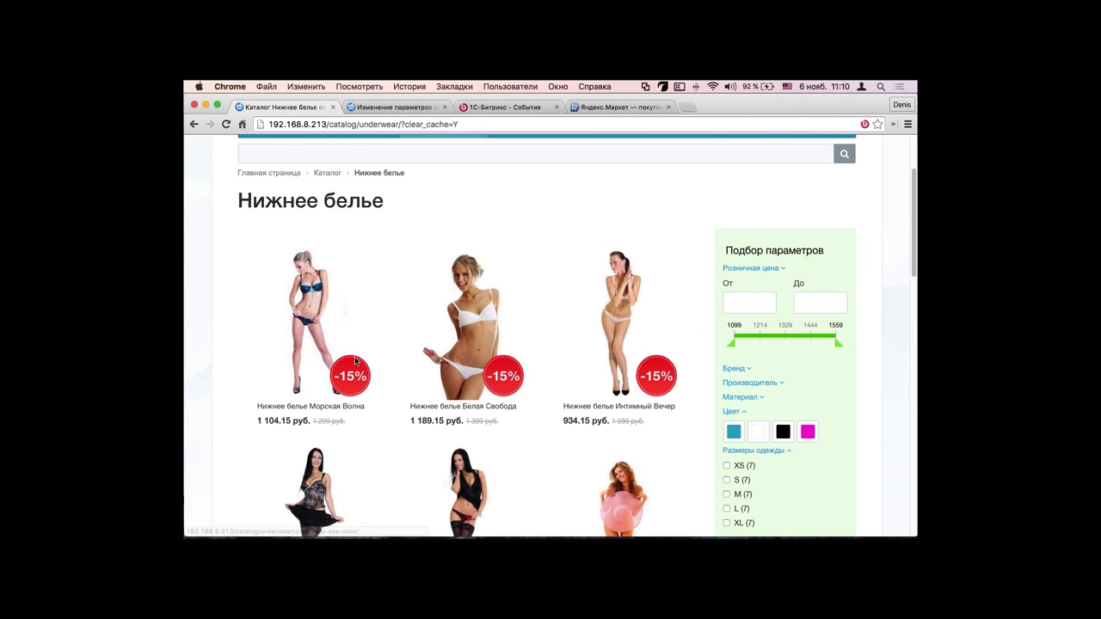
Step: Return to the underwear discount's settings and examine the conditions under which it applies
click(395, 107)
scroll(588, 322, down, 2)
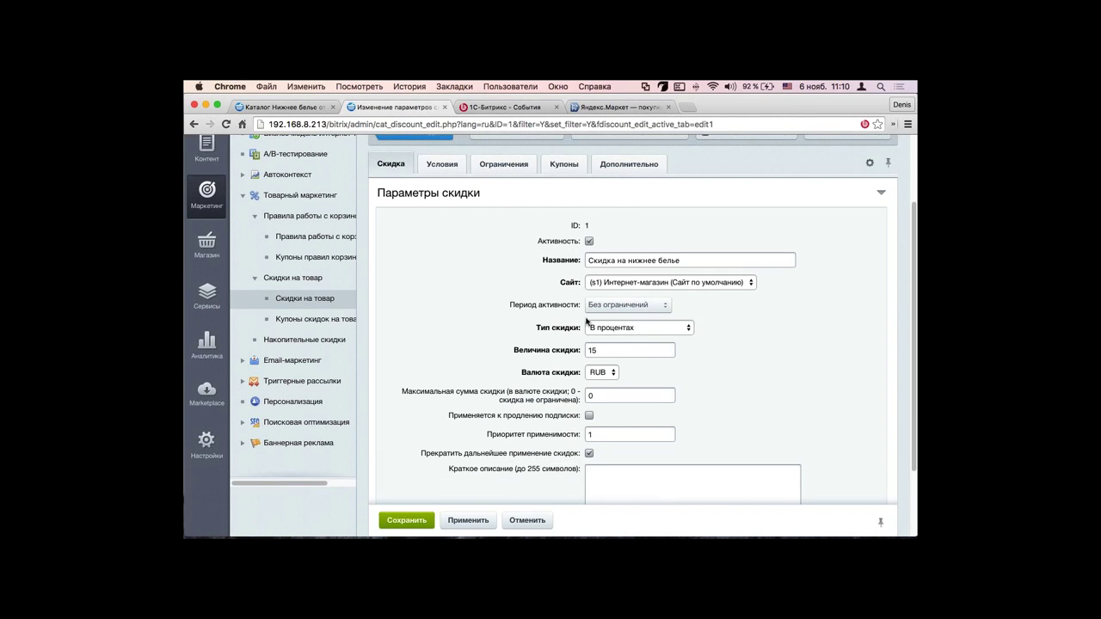
scroll(587, 321, down, 2)
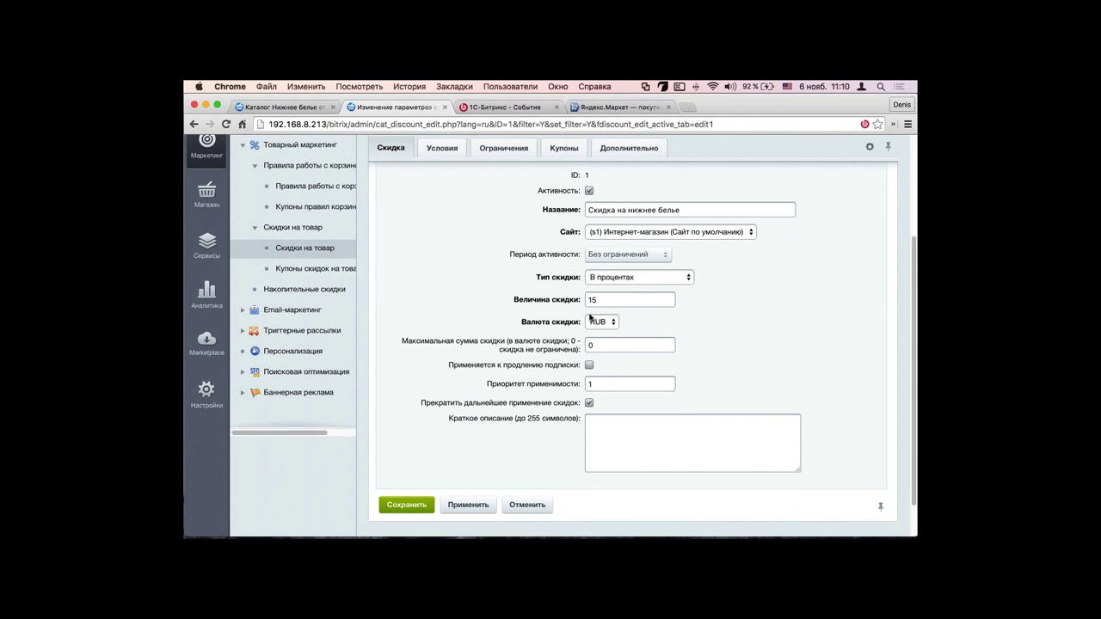
scroll(588, 322, up, 2)
click(440, 207)
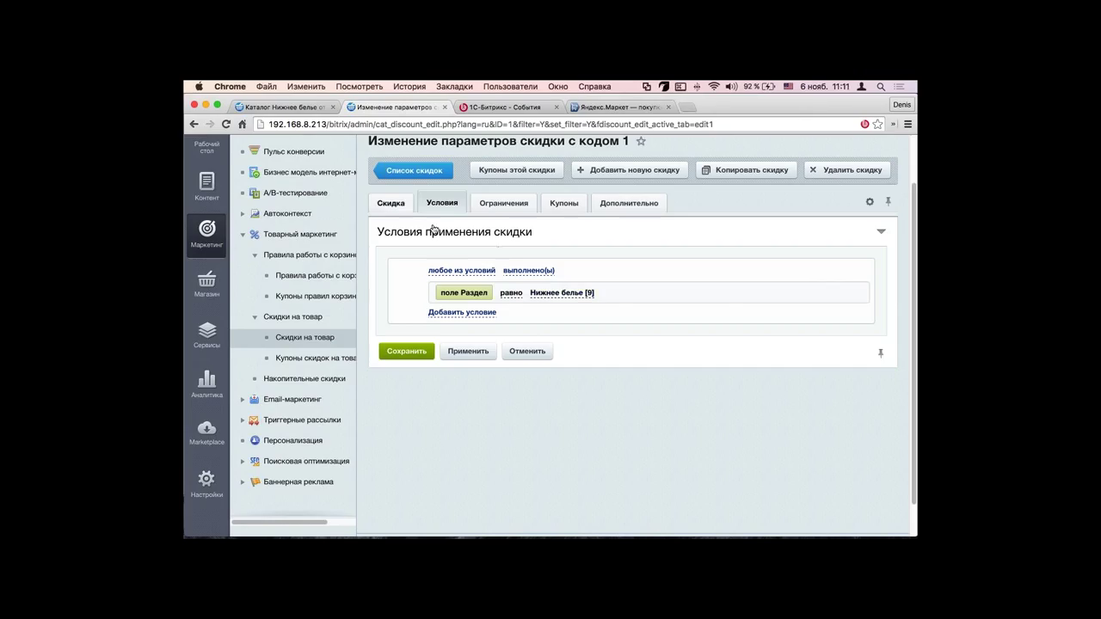
Step: Start a new product discount from the discount list, naming it 123234234 with a value of 50
click(415, 171)
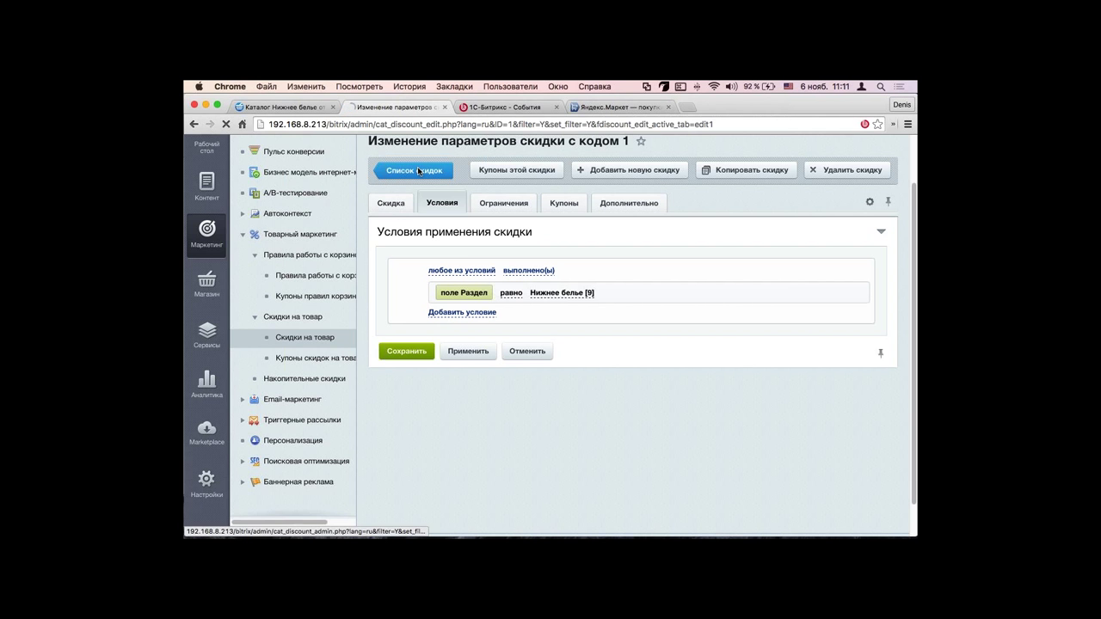
click(413, 310)
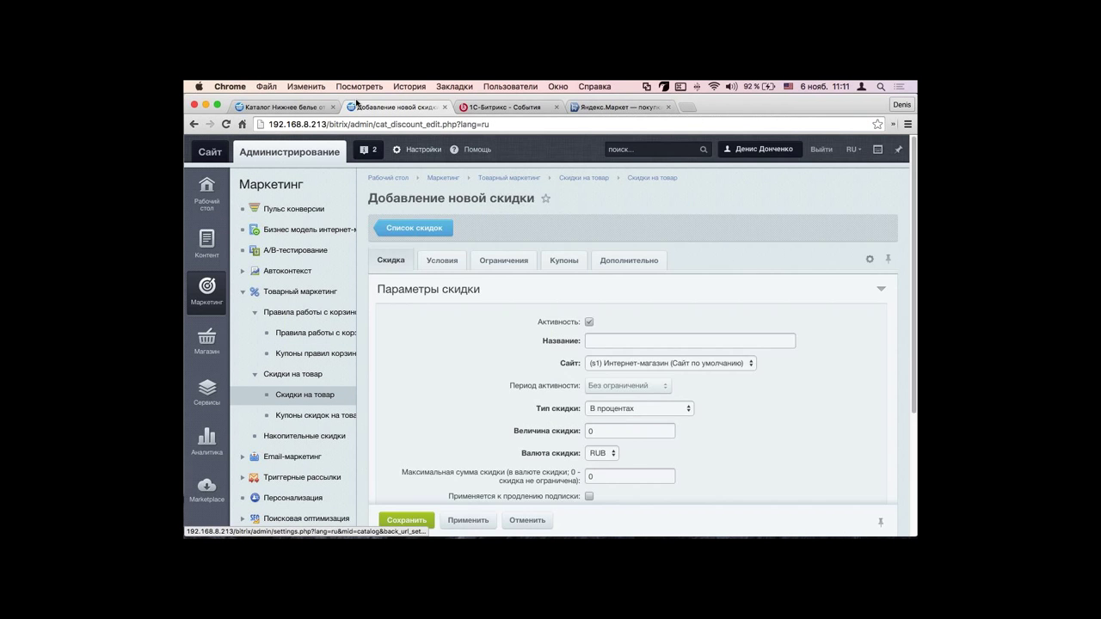
scroll(379, 215, down, 2)
click(660, 249)
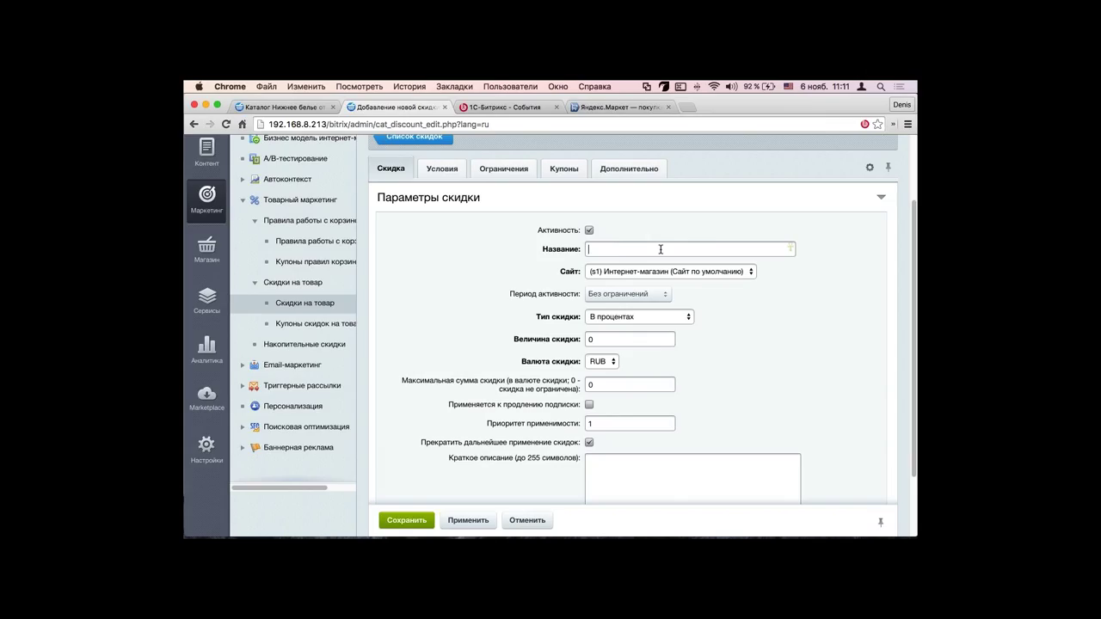
text(123234234)
key(Tab)
key(Tab)
key(Tab)
key(Tab)
text(50)
Step: Examine the new discount's condition logic choices: all or any of the conditions, and fulfilled or not fulfilled
click(442, 168)
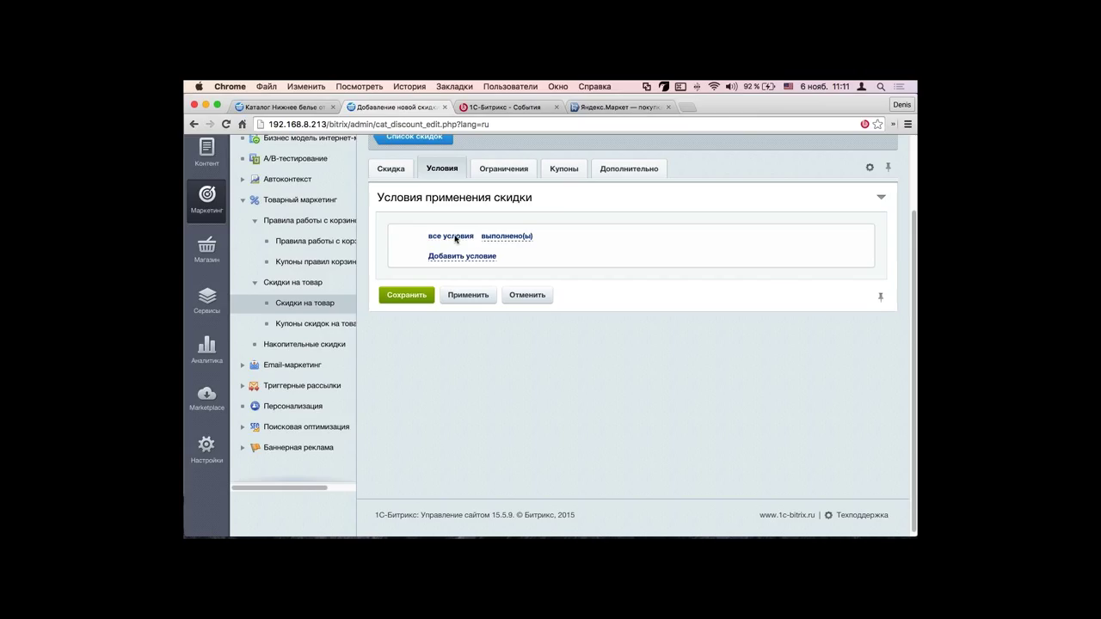
click(456, 239)
click(471, 240)
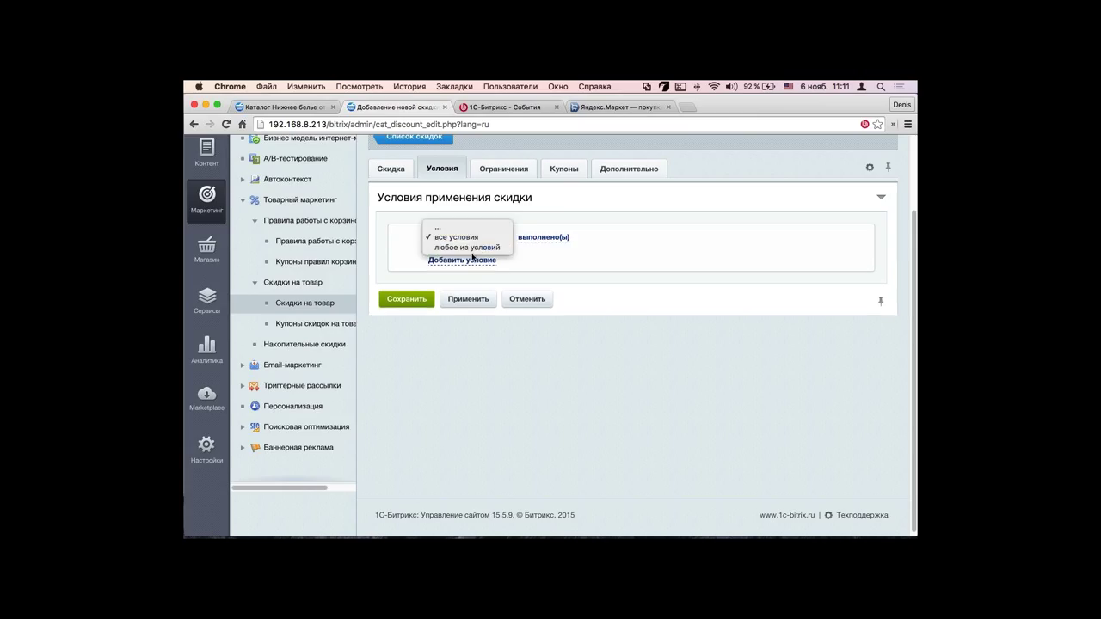
click(559, 220)
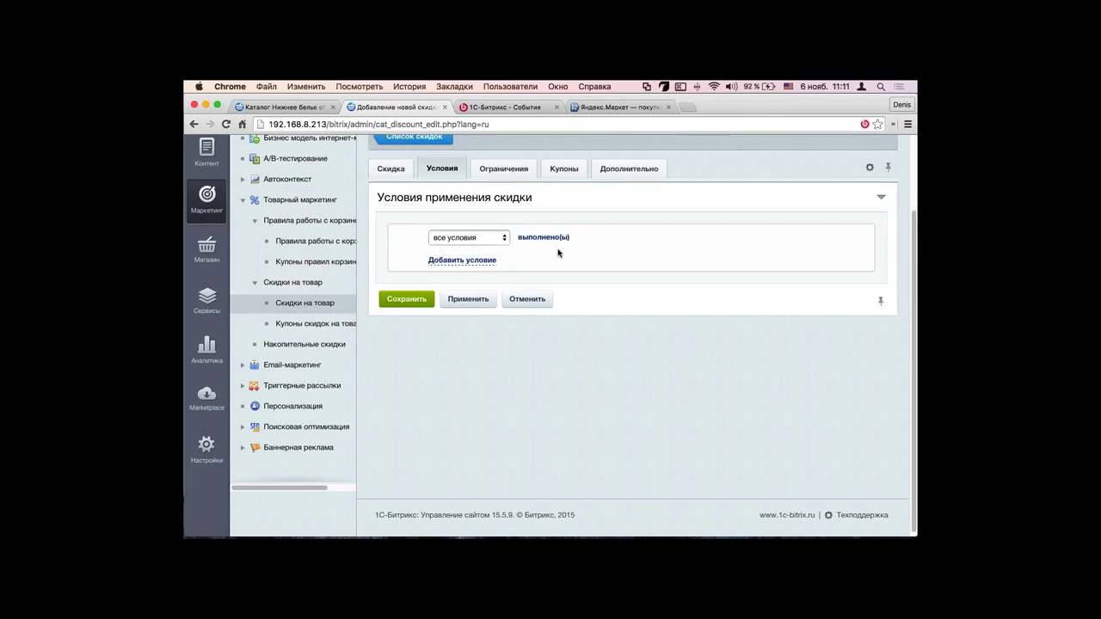
click(527, 240)
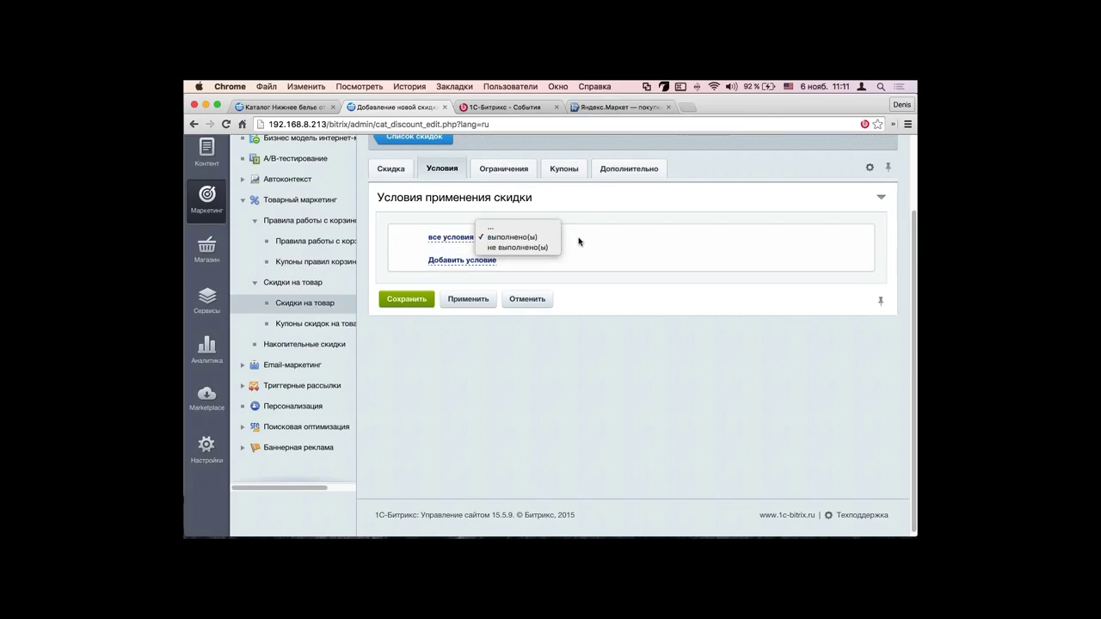
click(623, 245)
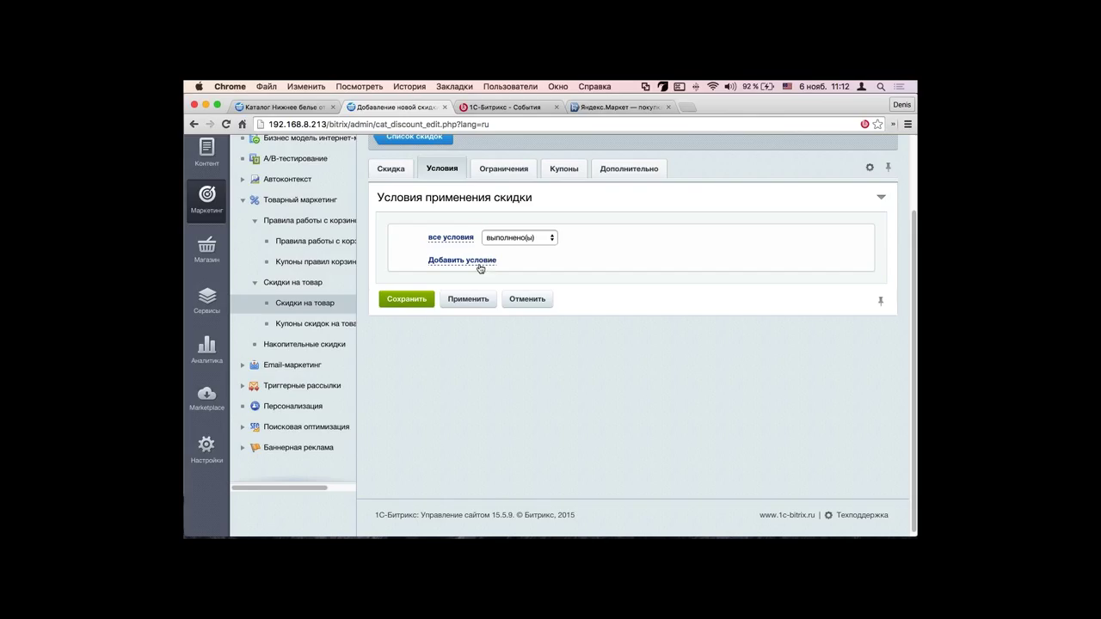
Step: Add a condition to the new discount on the «Размеры обуви» property of the clothing catalog's offers
click(470, 270)
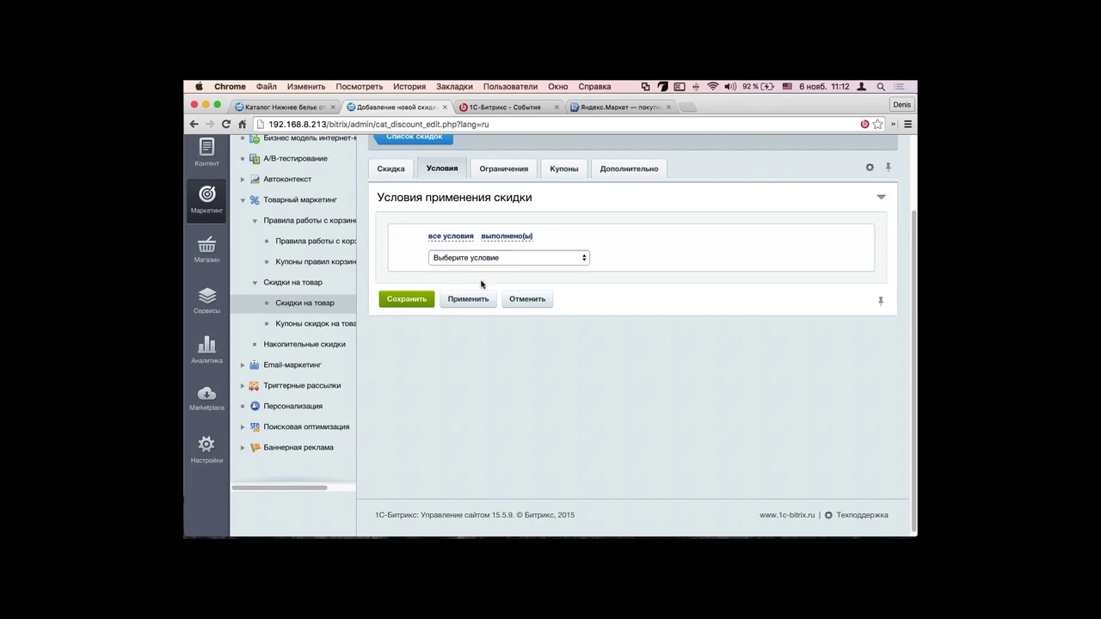
click(507, 258)
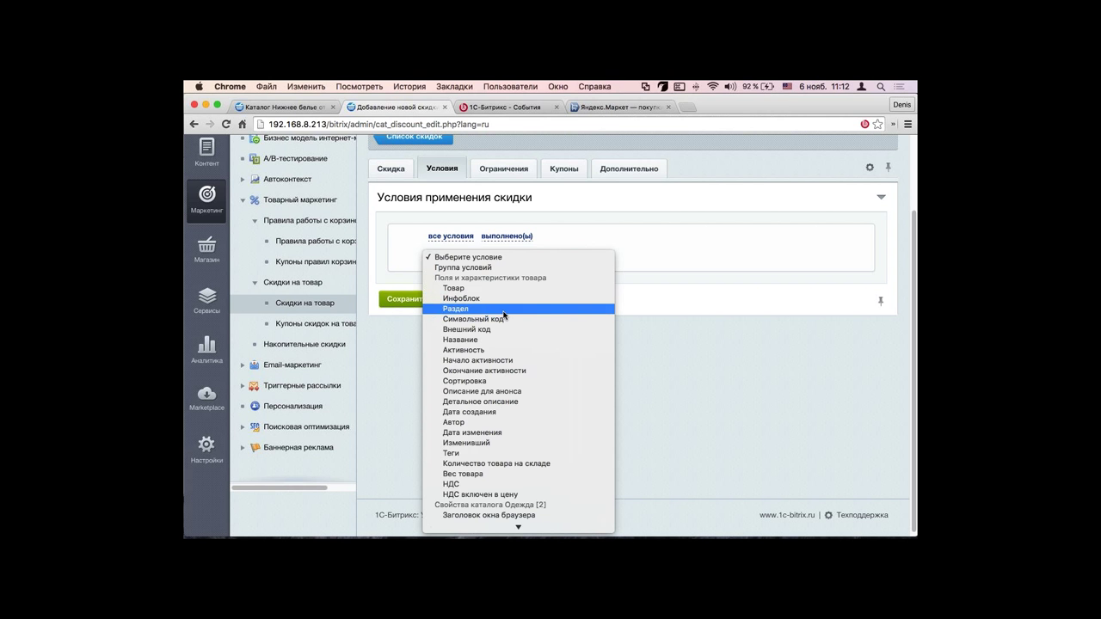
scroll(508, 310, down, 3)
scroll(511, 318, down, 5)
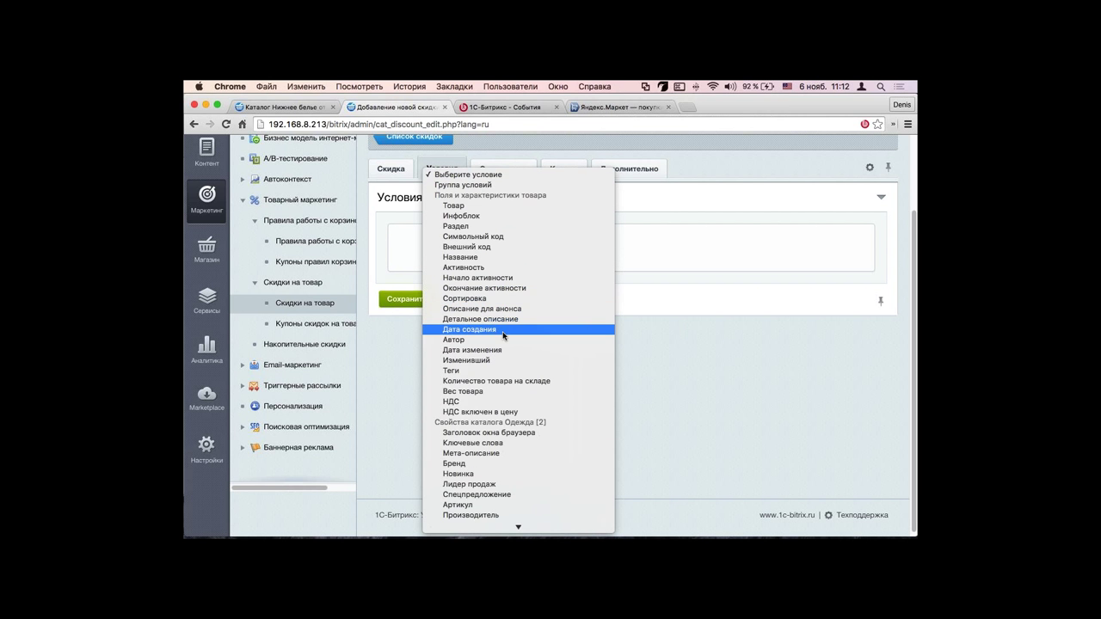
scroll(516, 355, down, 2)
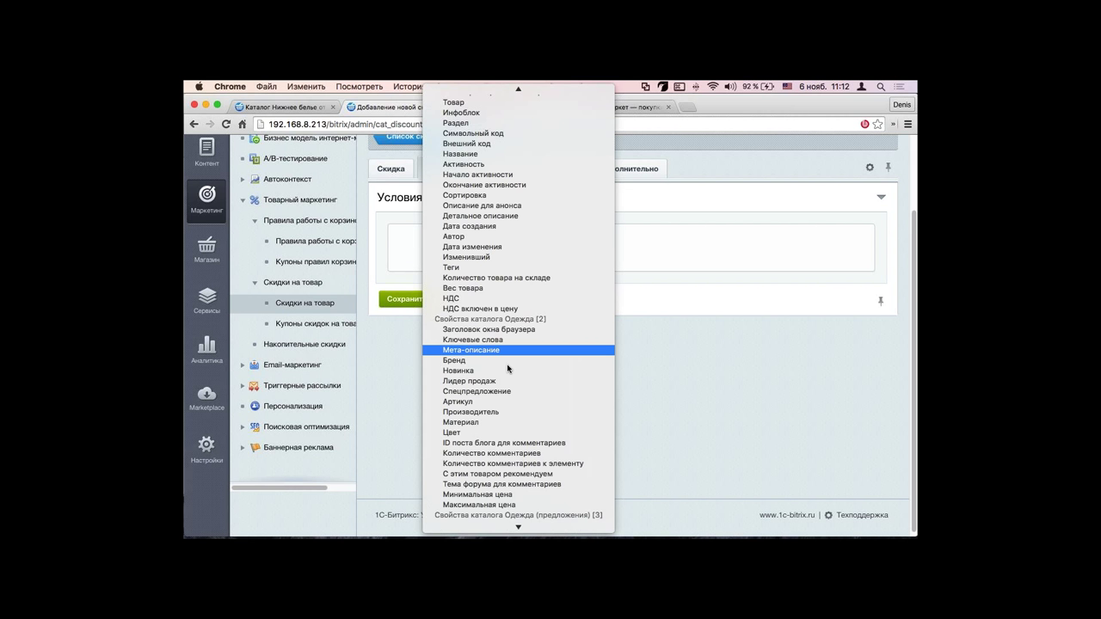
scroll(516, 245, down, 3)
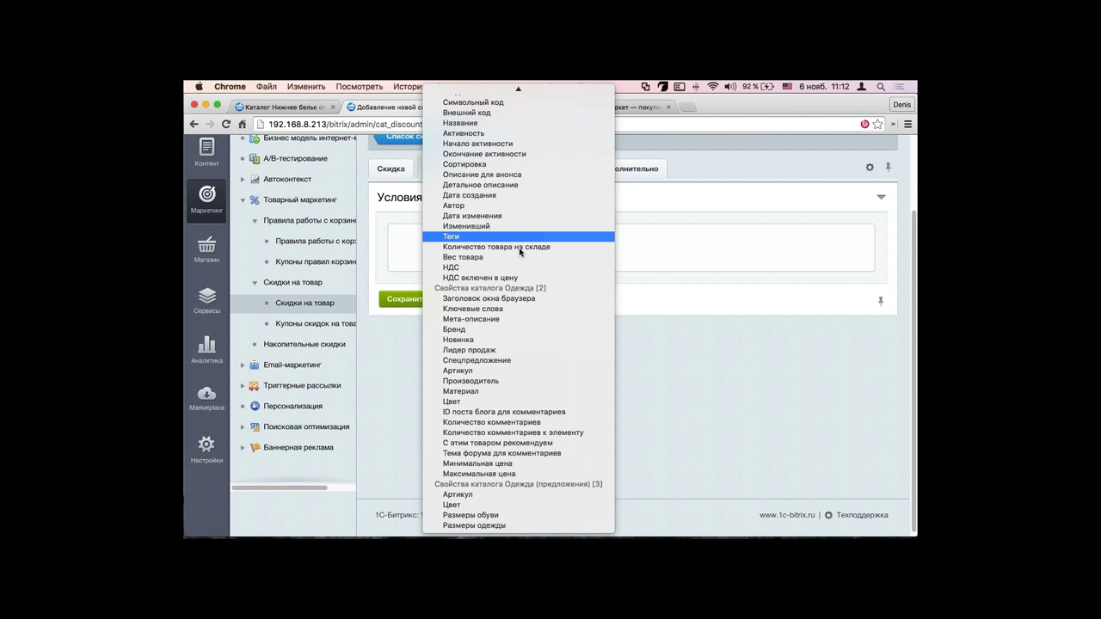
click(511, 515)
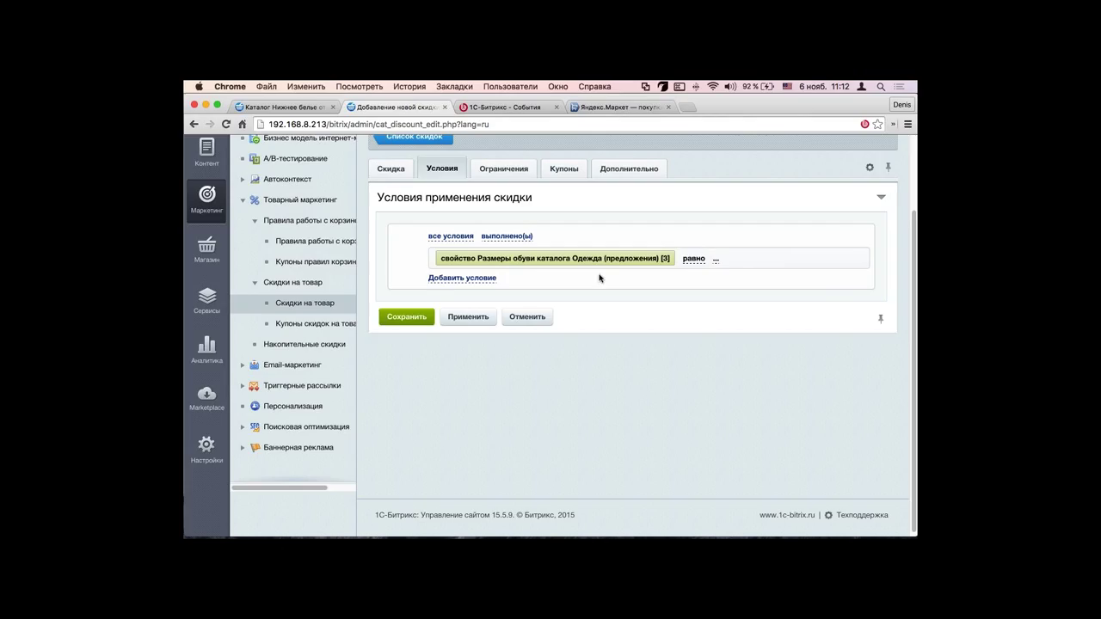
Step: Set the shoe size condition to equal 40, reviewing the available comparison options
click(693, 258)
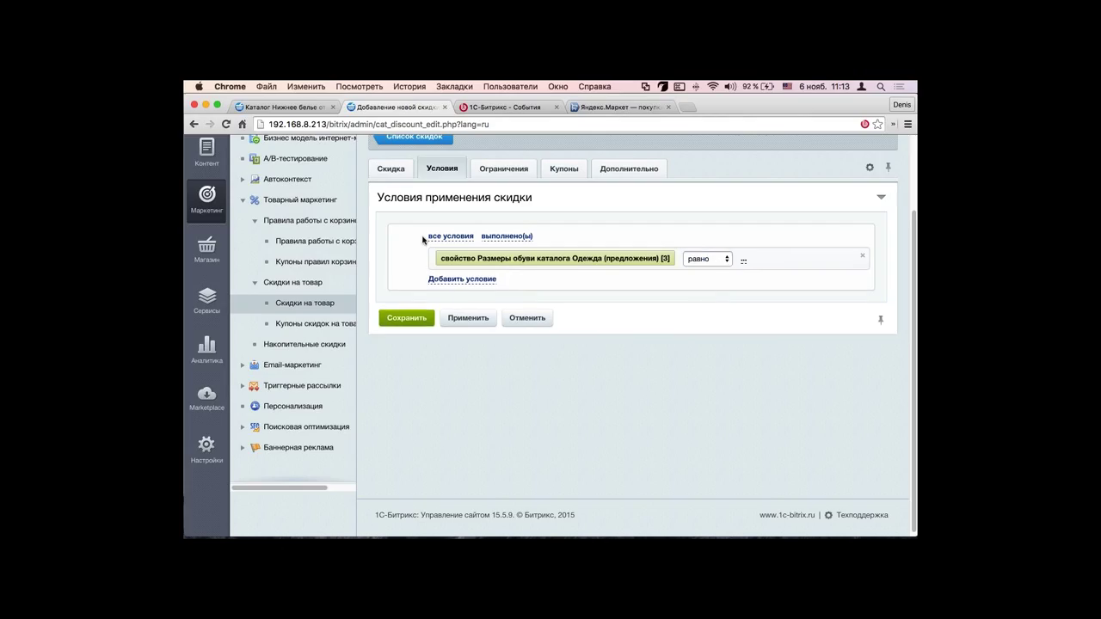
click(705, 259)
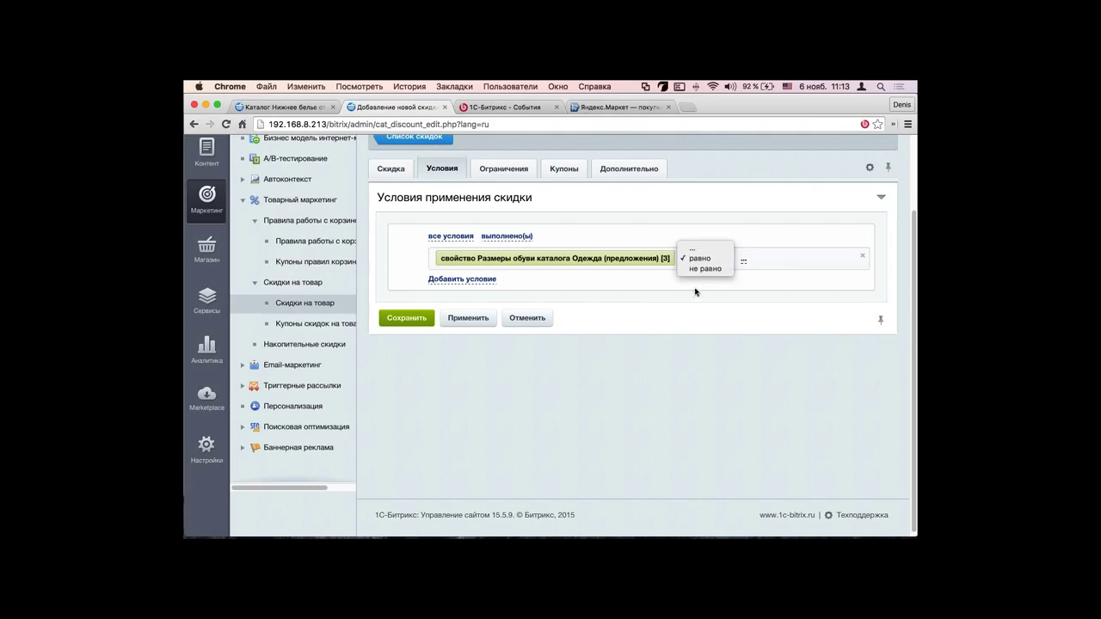
click(731, 266)
click(740, 266)
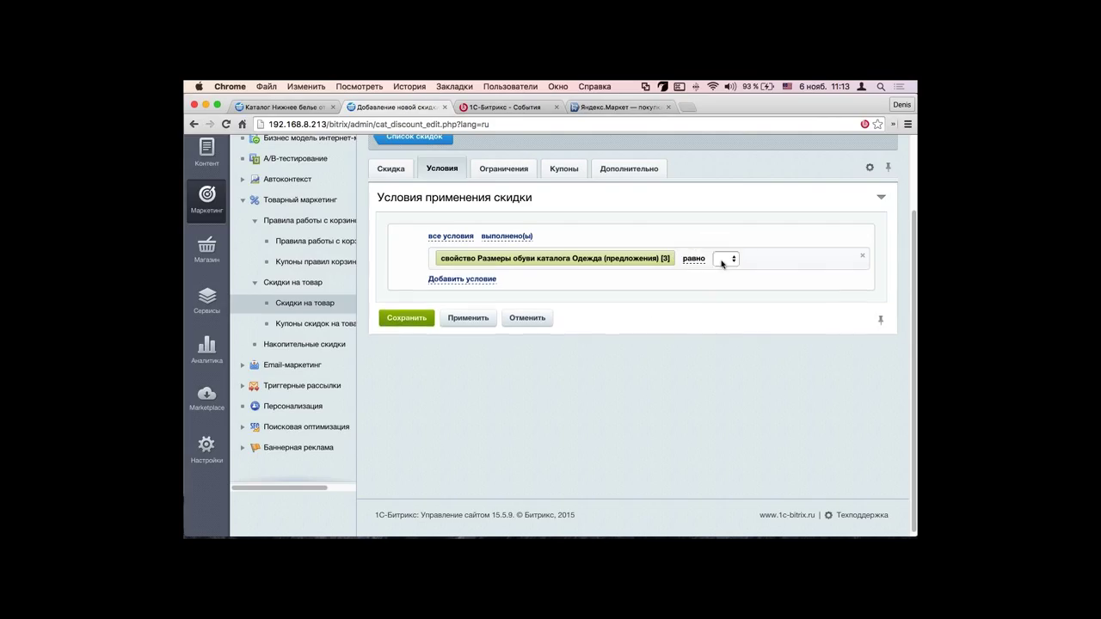
click(717, 260)
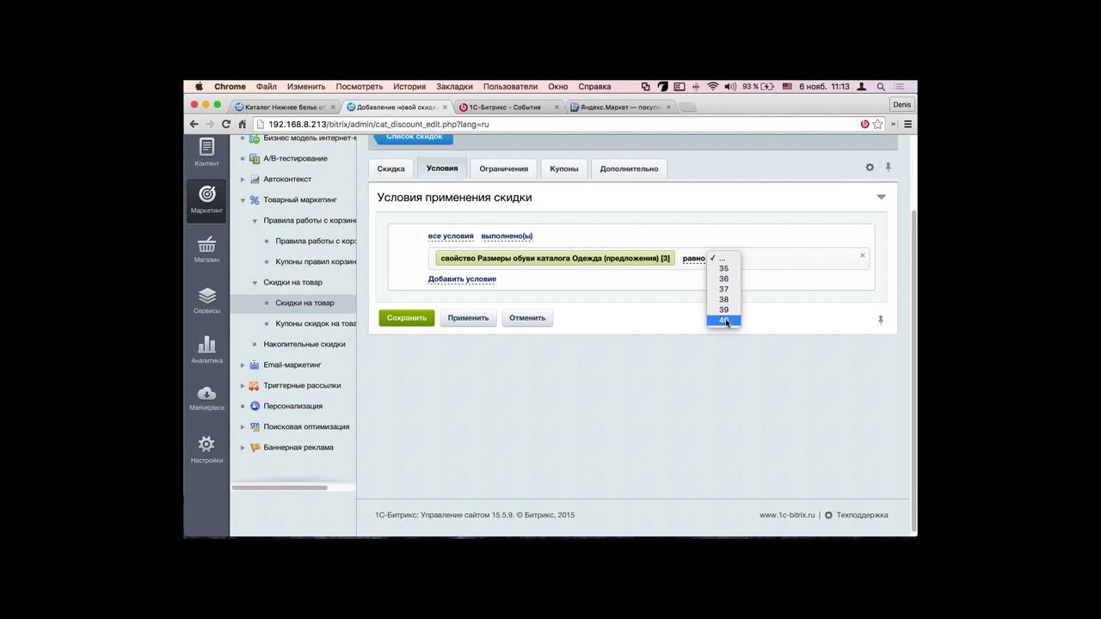
click(725, 320)
Step: Open the storefront's «Пантолеты» section and check which shoe sizes its product offers
click(259, 108)
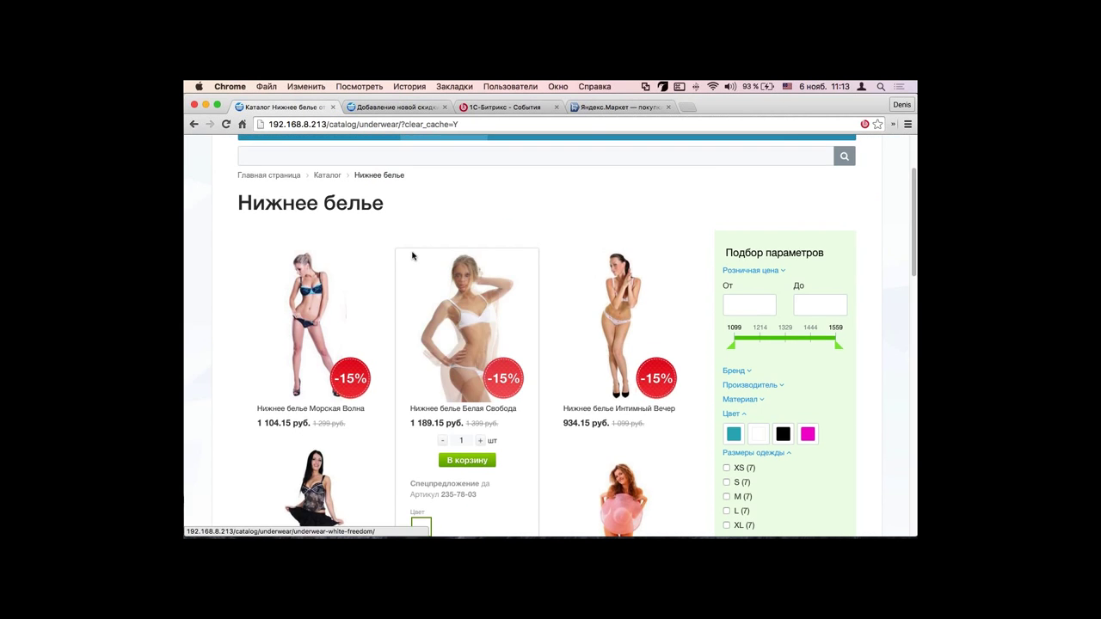
scroll(628, 209, up, 2)
mouse_move(262, 239)
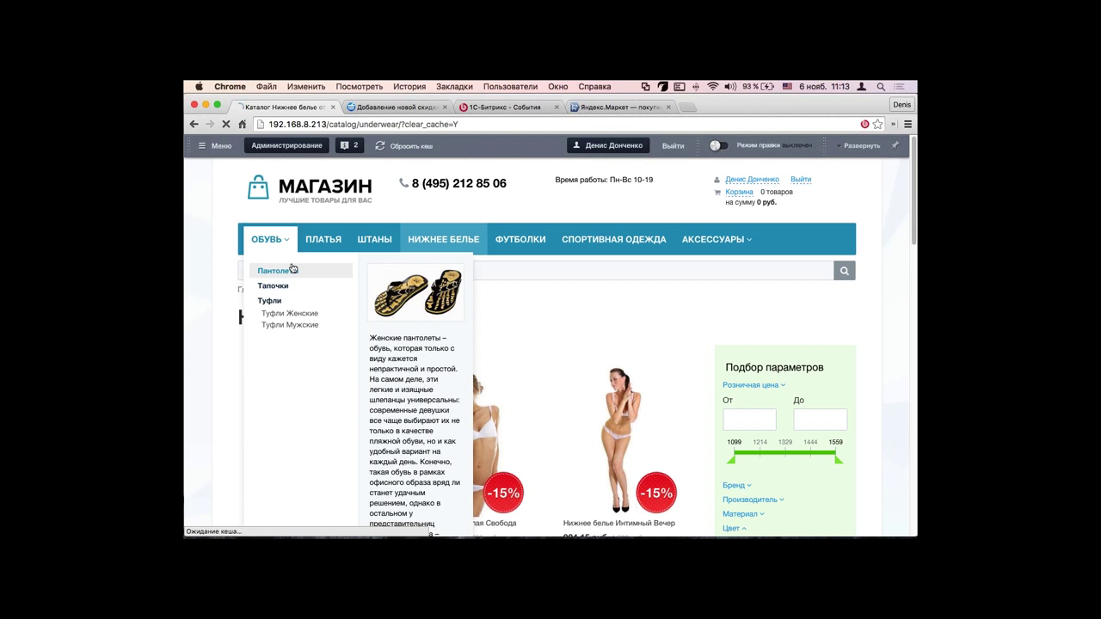
click(273, 271)
scroll(427, 301, down, 3)
mouse_move(314, 370)
scroll(329, 327, down, 2)
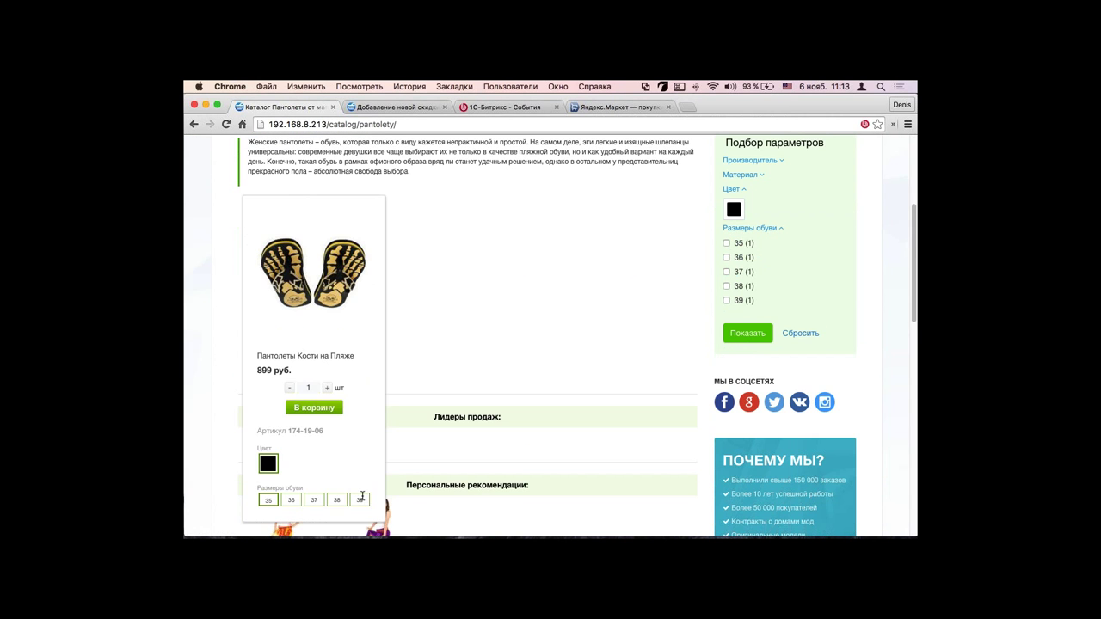
Step: Go to the storefront's main «Обувь» section and look over its products
click(194, 124)
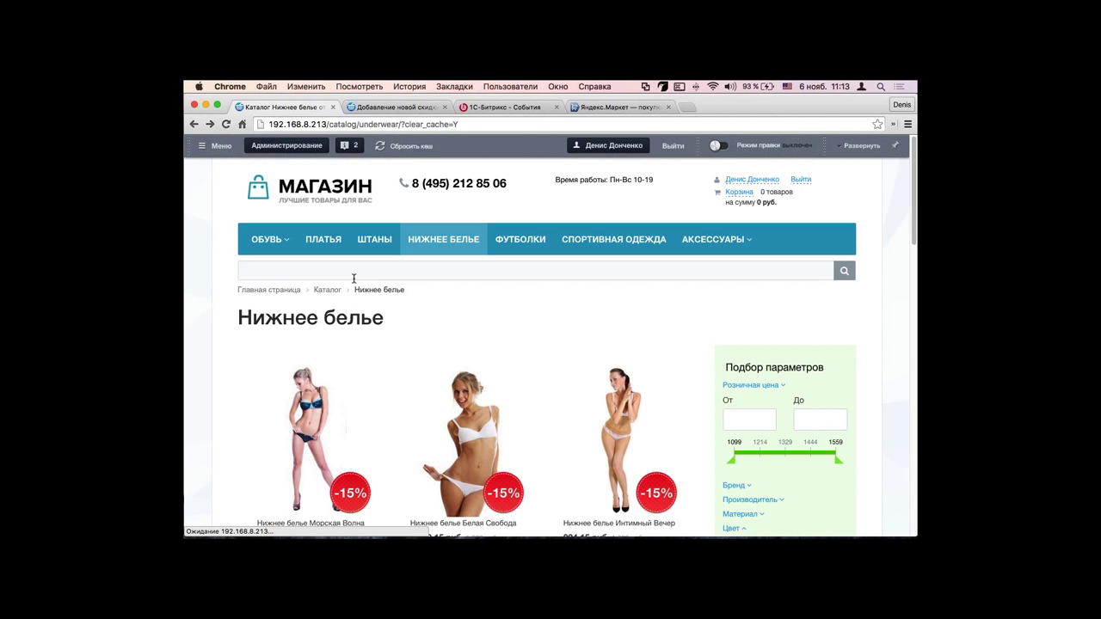
click(299, 249)
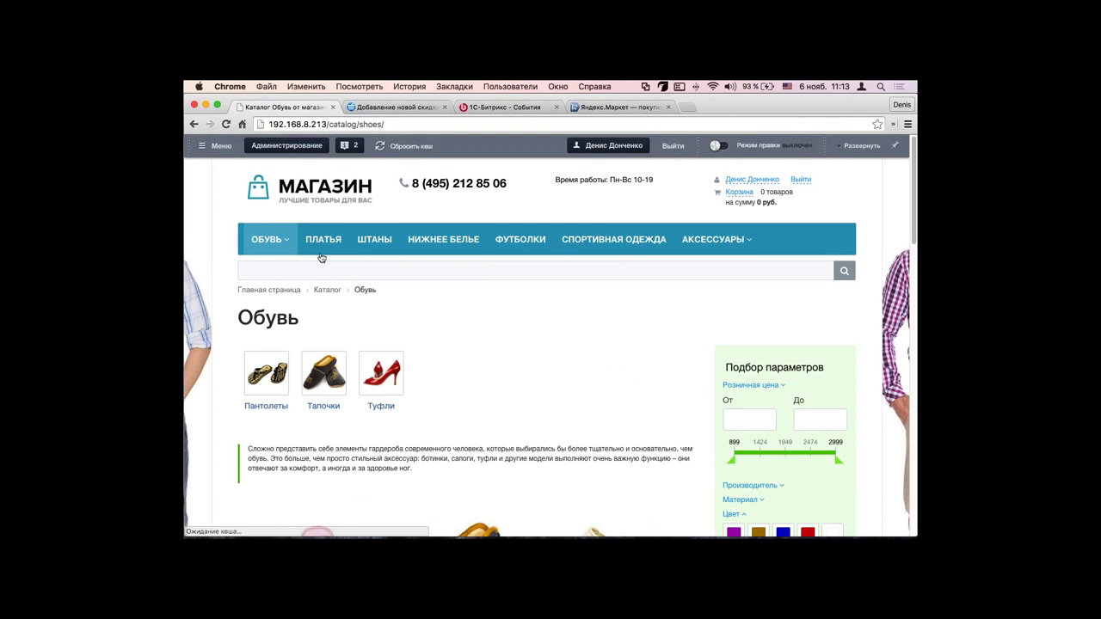
scroll(319, 258, down, 5)
click(398, 122)
Step: Return to the new discount, set its shoe size condition to 39 and apply the discount
click(408, 108)
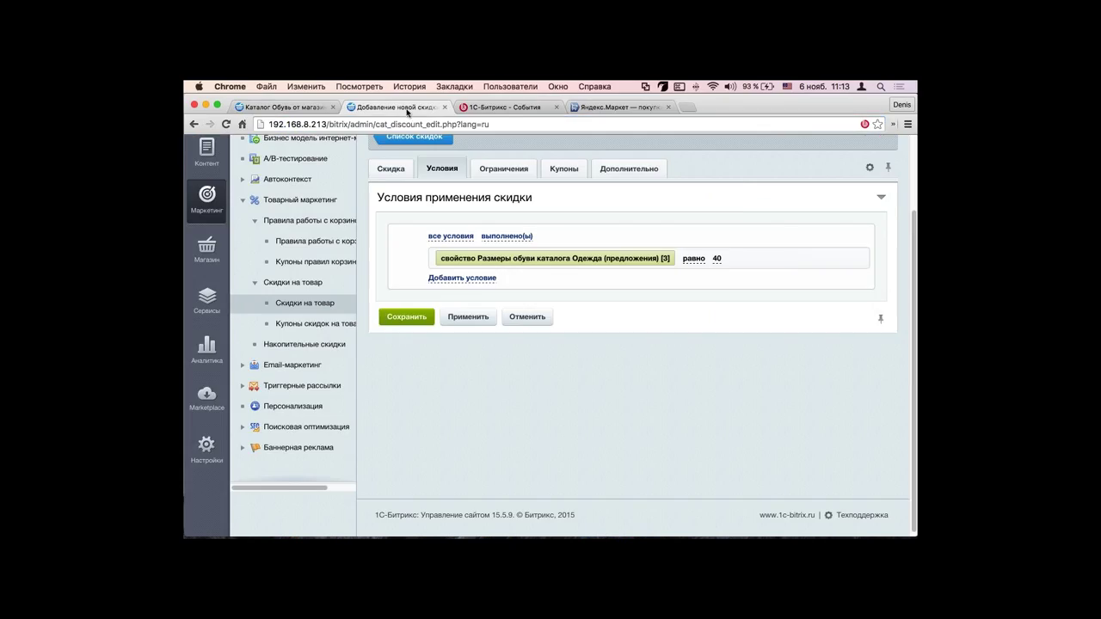
click(717, 258)
click(729, 259)
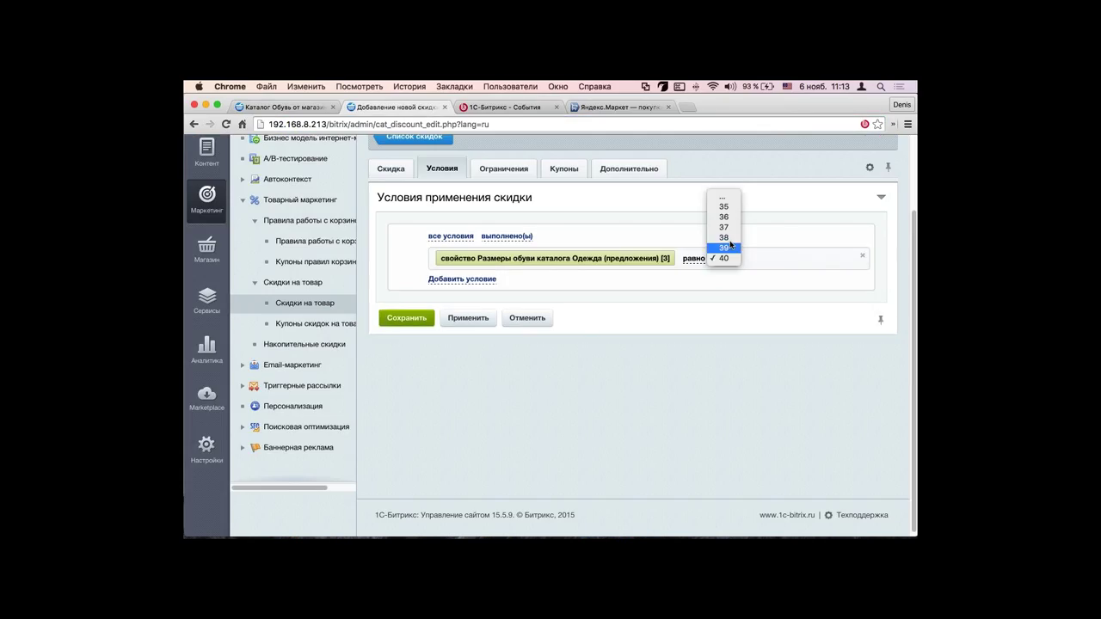
click(724, 238)
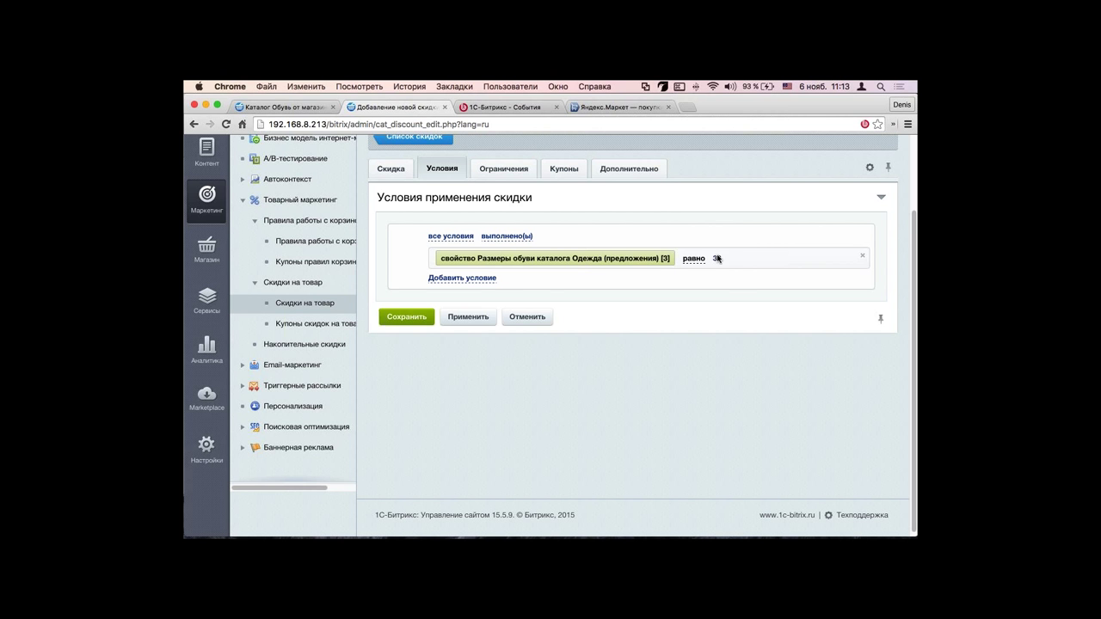
click(728, 257)
click(732, 272)
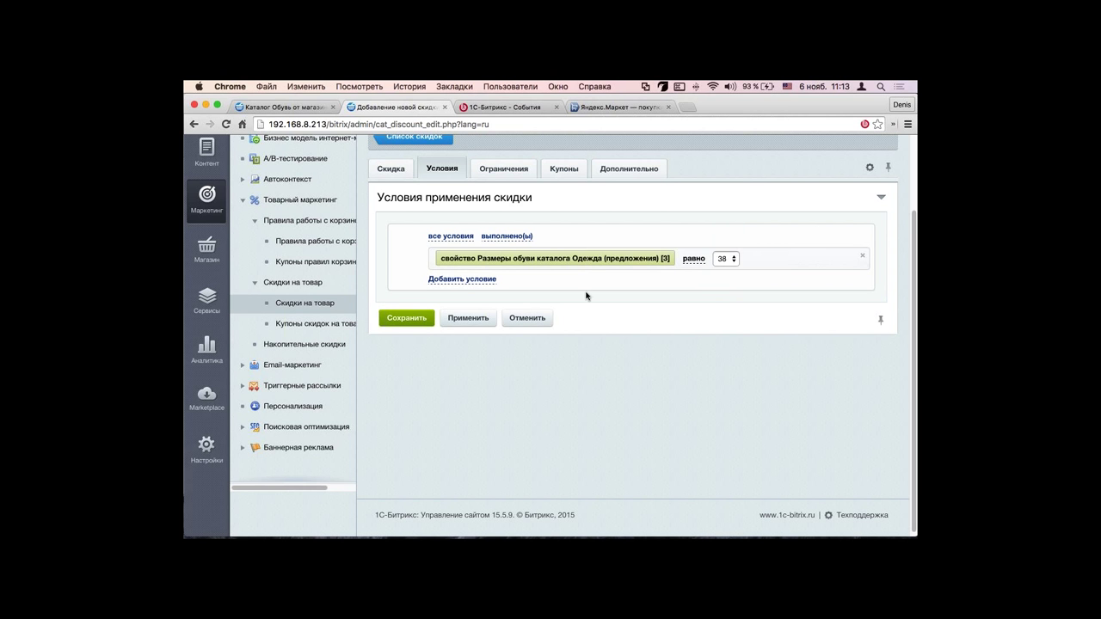
click(473, 317)
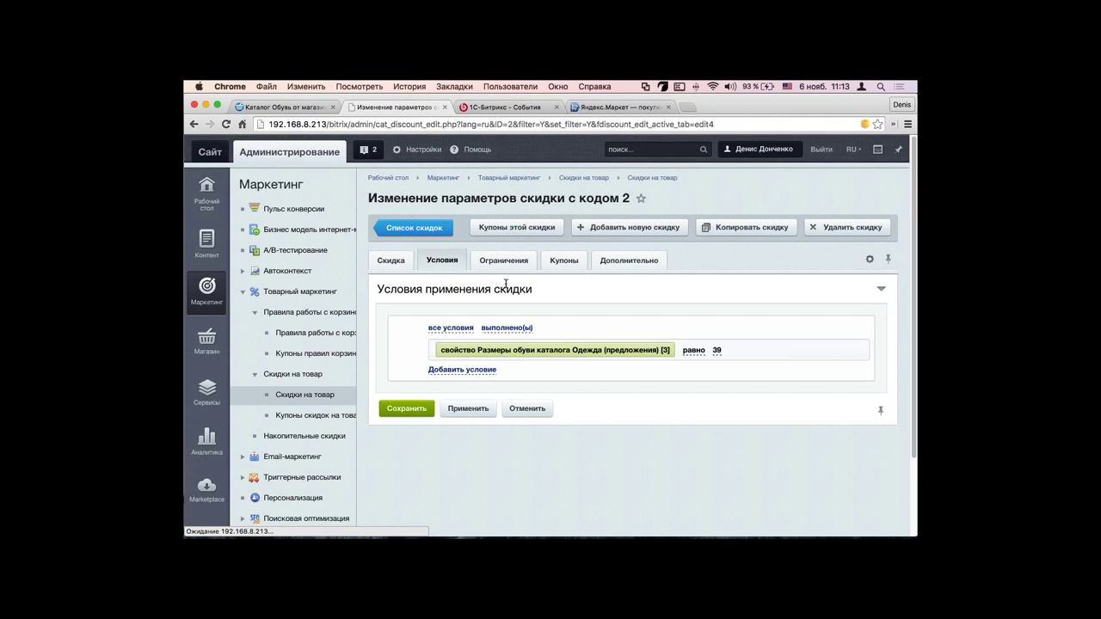
Step: Refresh the shoe catalog, open the product «Домашние Тапочки Розовый Рай» and reset its page cache
click(275, 108)
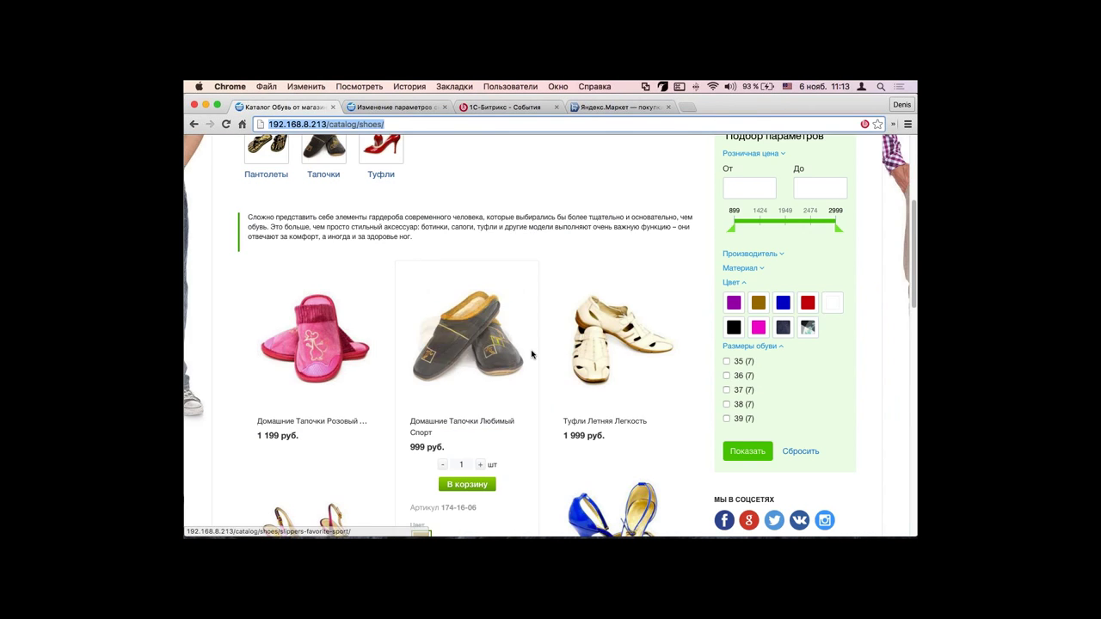
key(super+r)
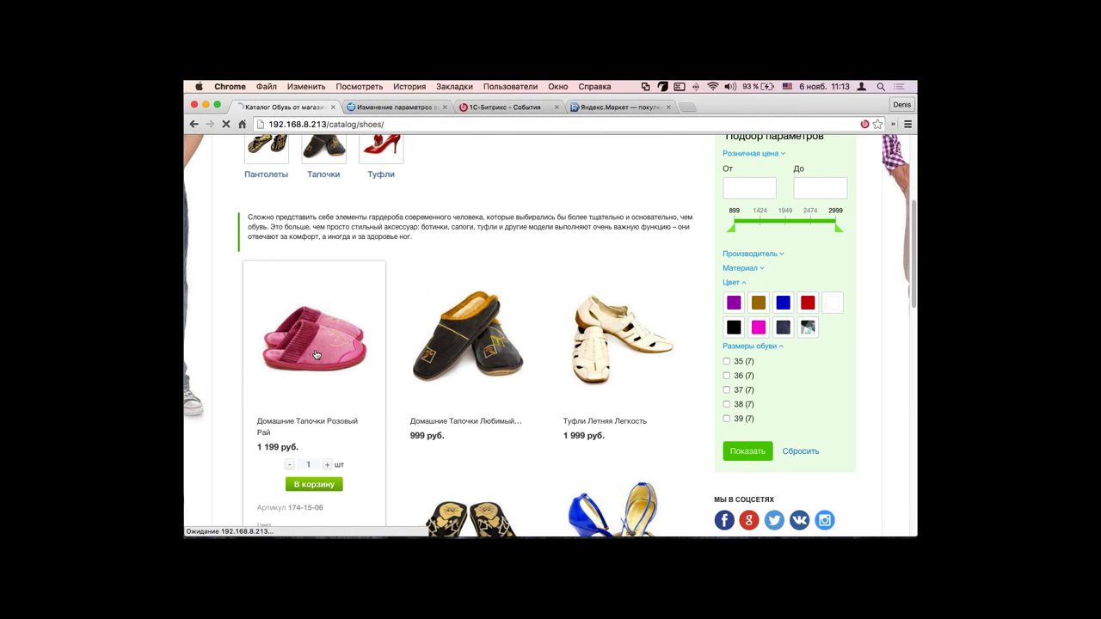
click(315, 350)
click(391, 146)
scroll(409, 150, down, 1)
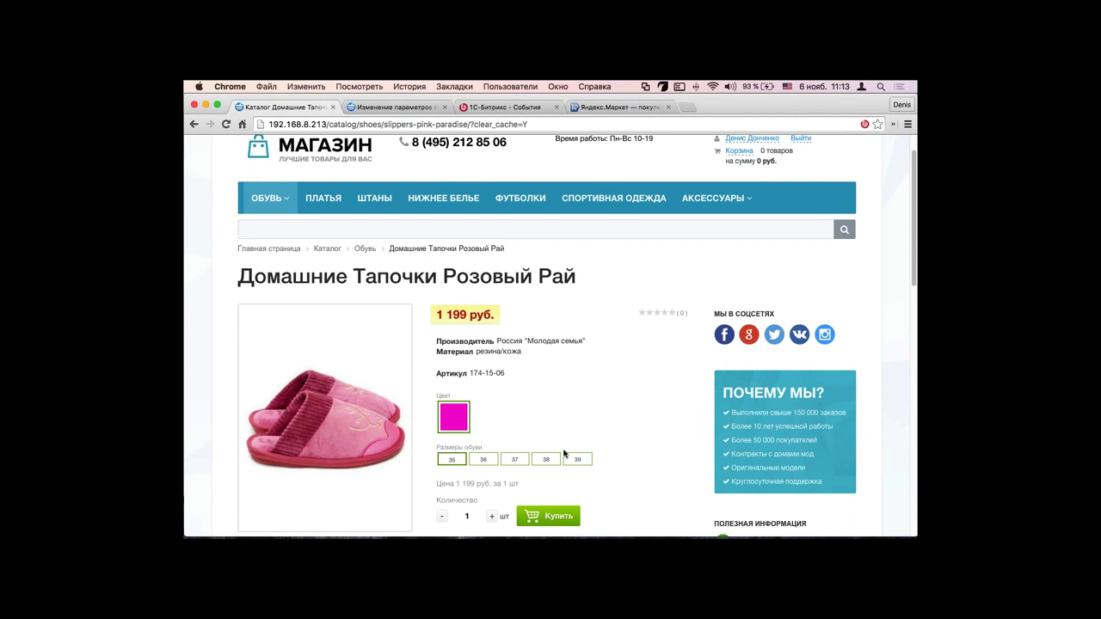
Step: Compare the slippers' price across shoe sizes 35, 38 and 39
click(575, 459)
click(455, 490)
drag(497, 314, 425, 320)
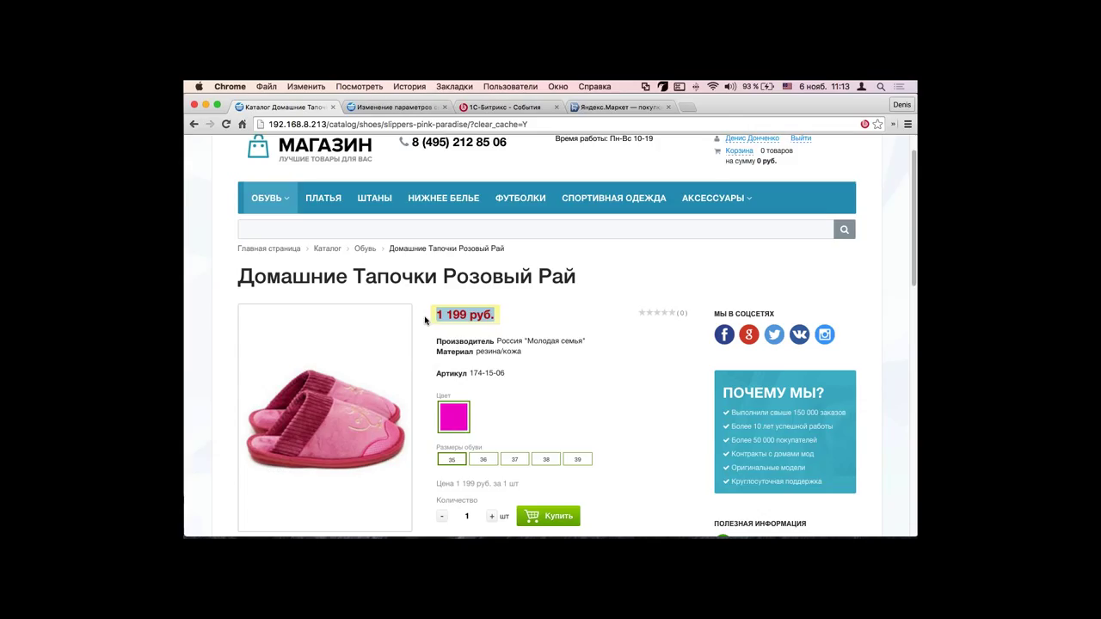
scroll(476, 332, down, 2)
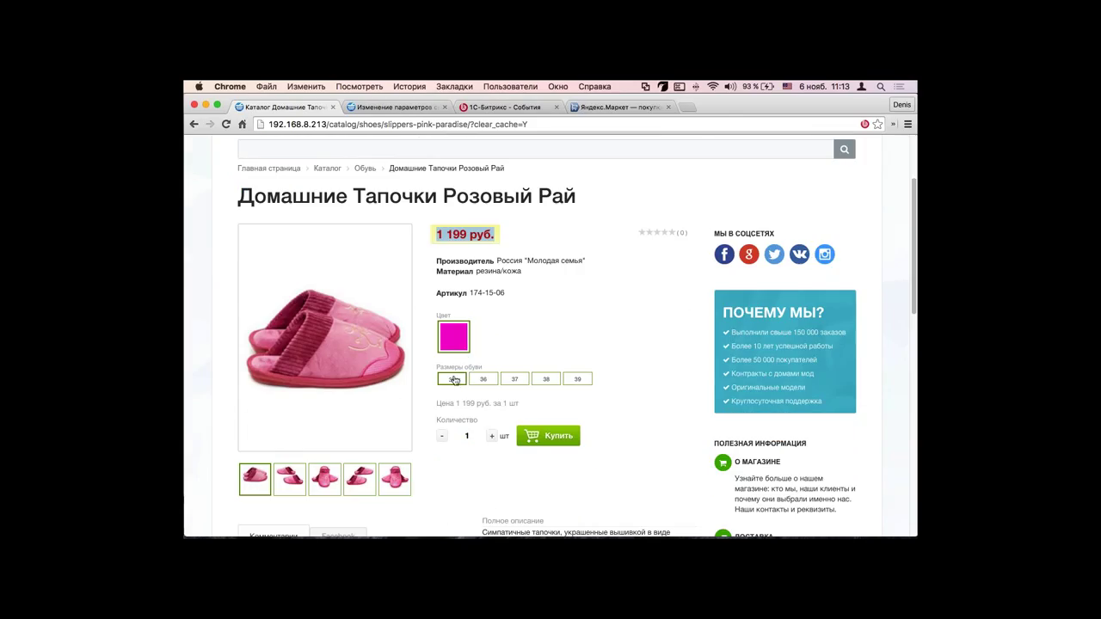
drag(497, 235, 444, 235)
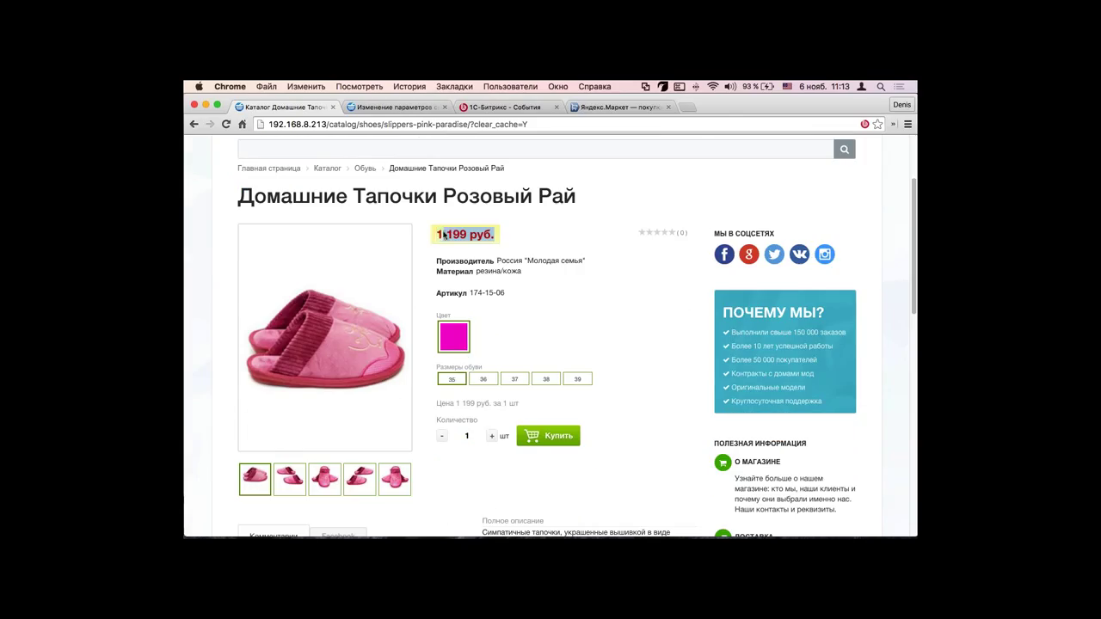
click(576, 379)
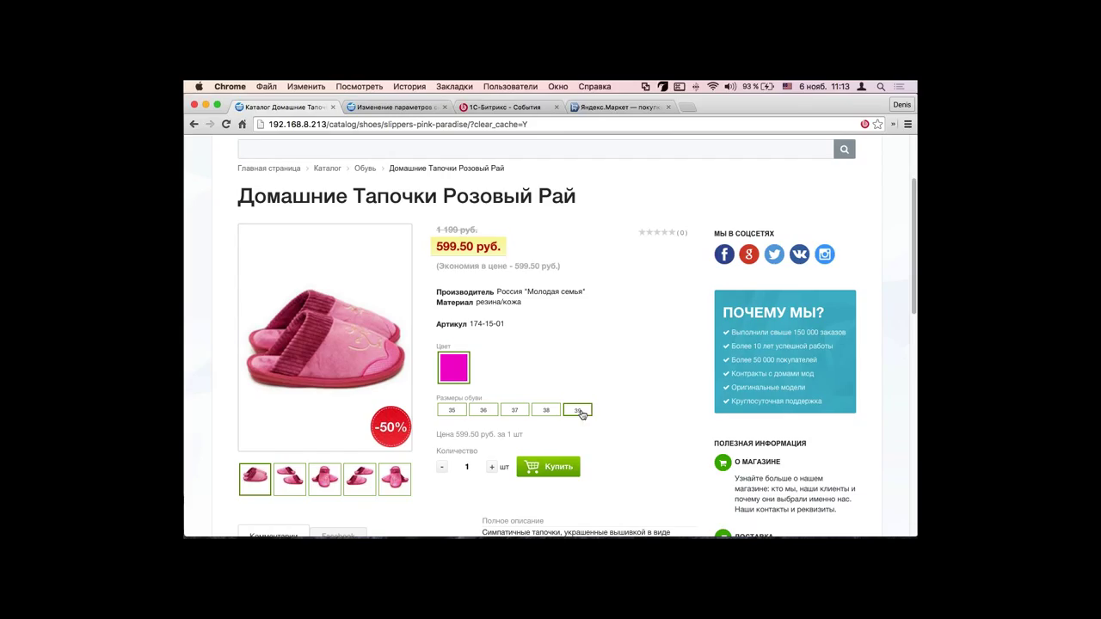
drag(501, 247, 435, 248)
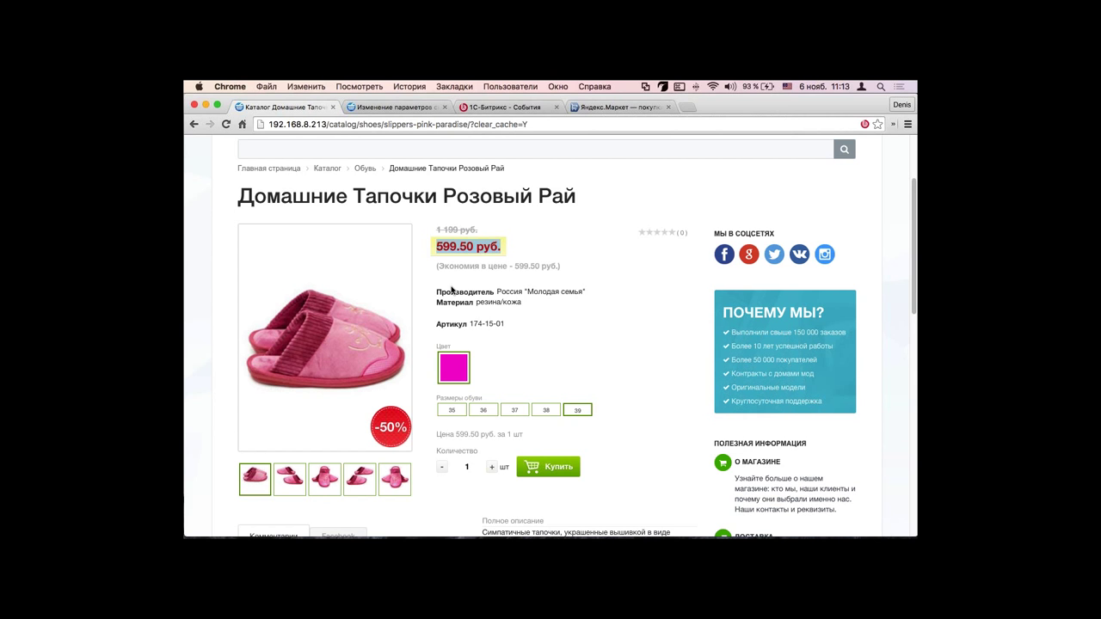
click(546, 410)
click(574, 410)
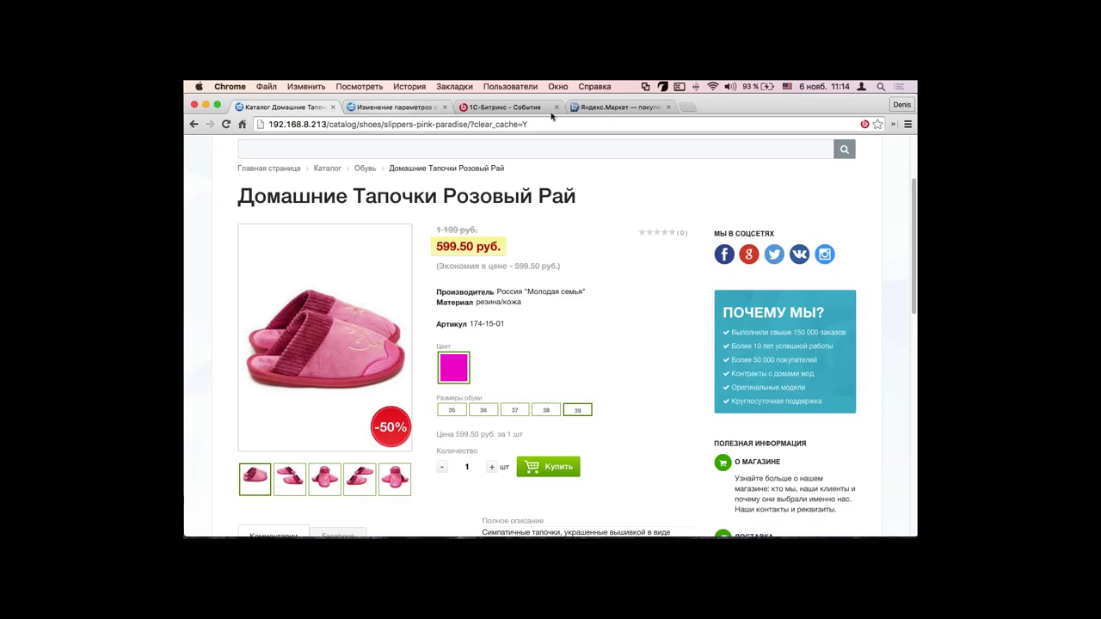
Step: Replace the discount's shoe size condition with a condition on «Количество товара на складе»
click(394, 107)
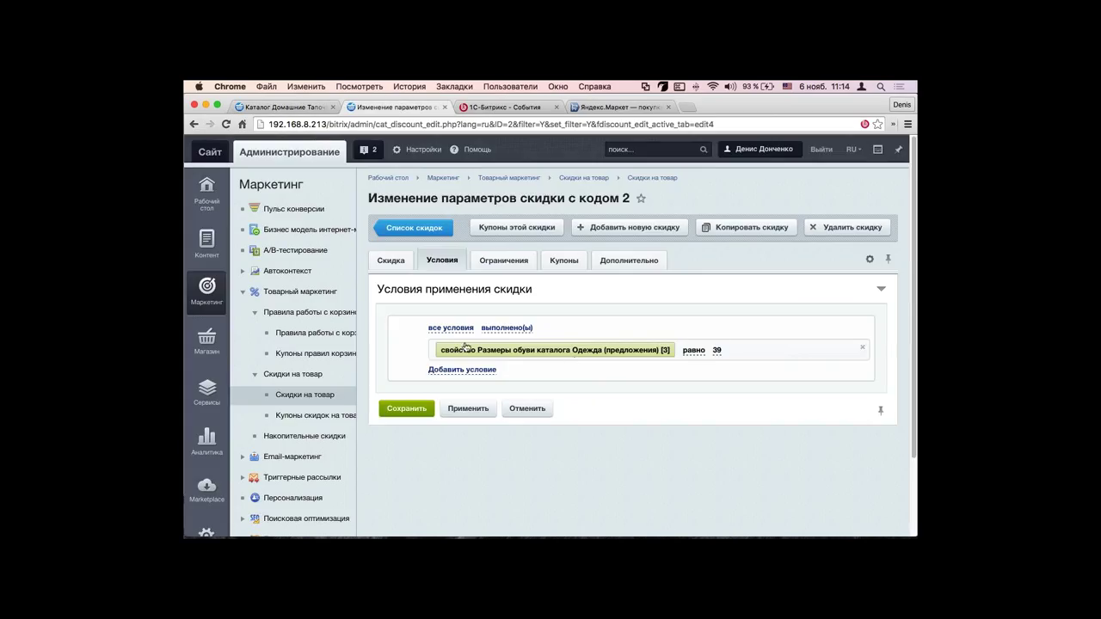
click(862, 348)
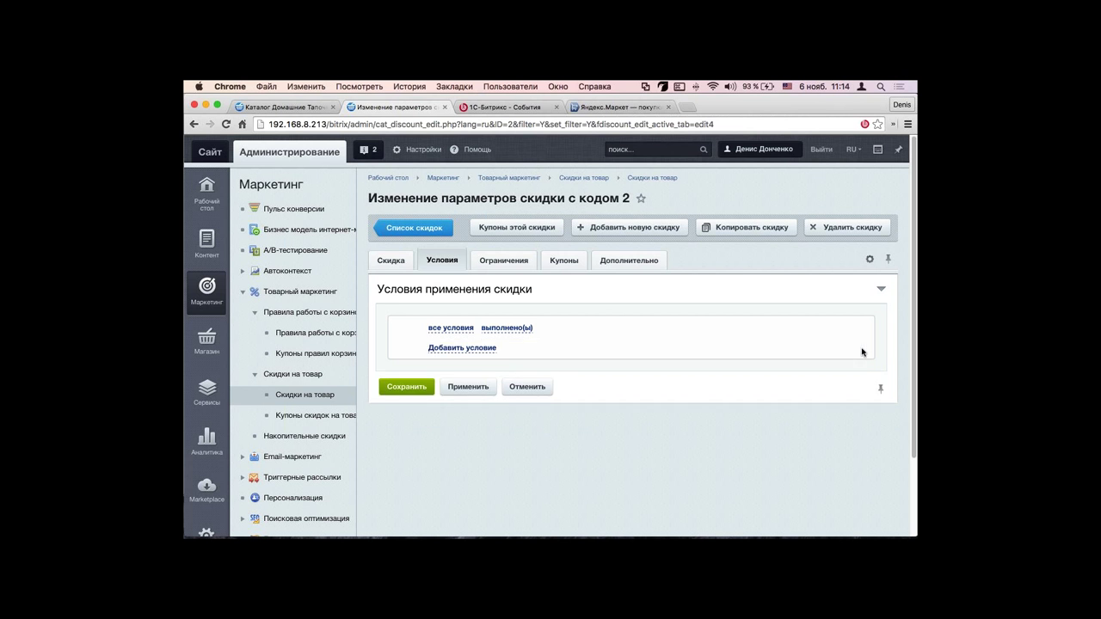
click(462, 349)
click(482, 348)
scroll(498, 382, down, 2)
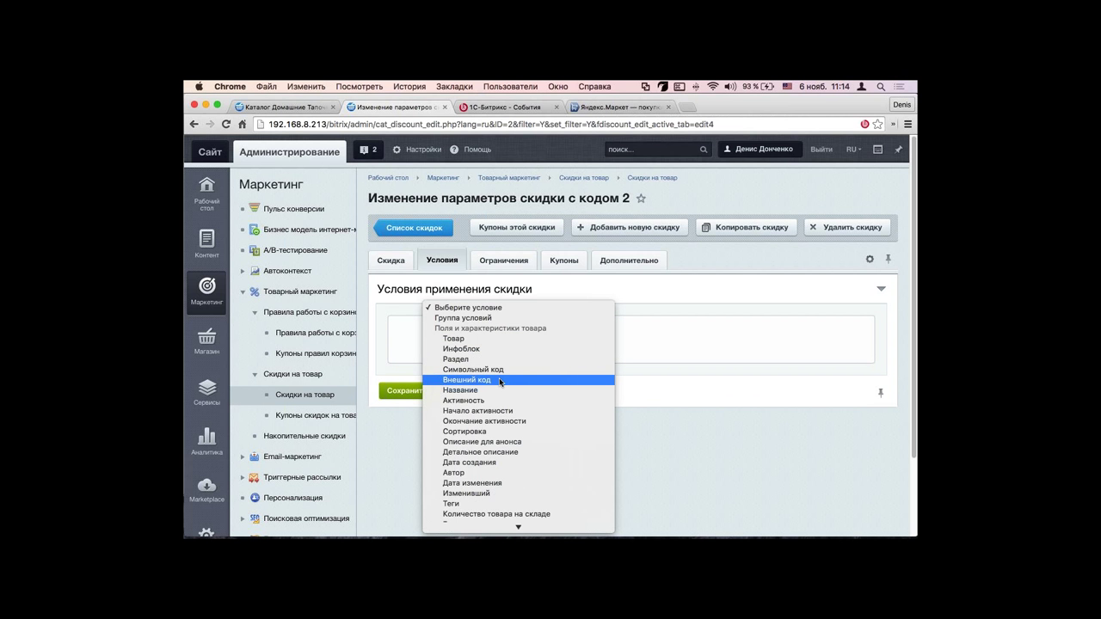
scroll(499, 381, down, 3)
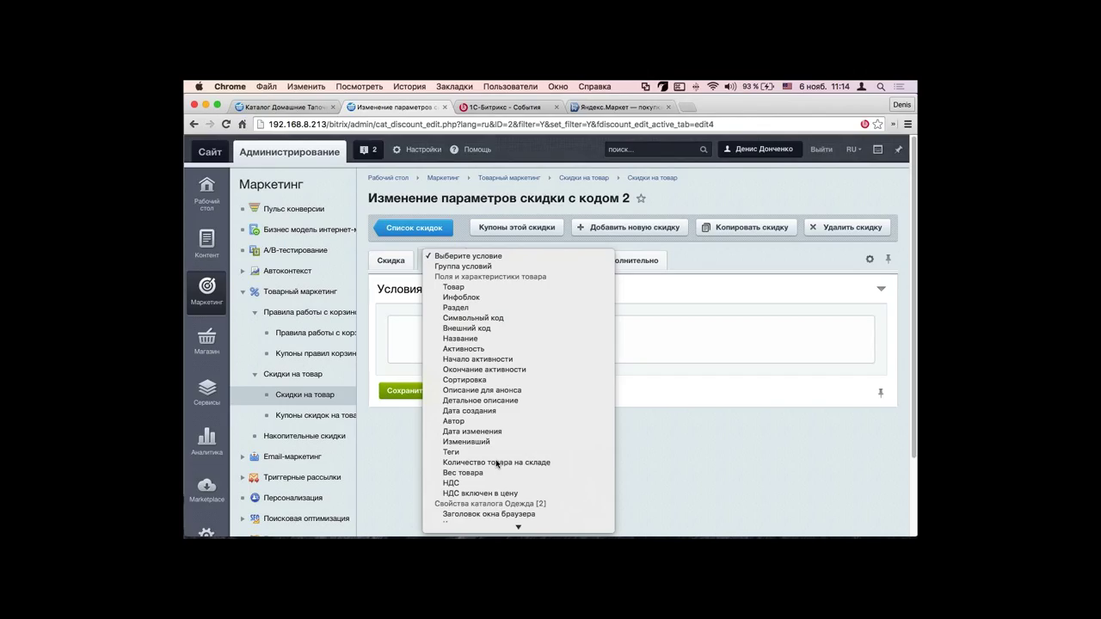
click(497, 464)
Step: Try the comparison «больше либо равно» on the stock quantity condition and remove that condition from the discount
click(602, 353)
click(607, 355)
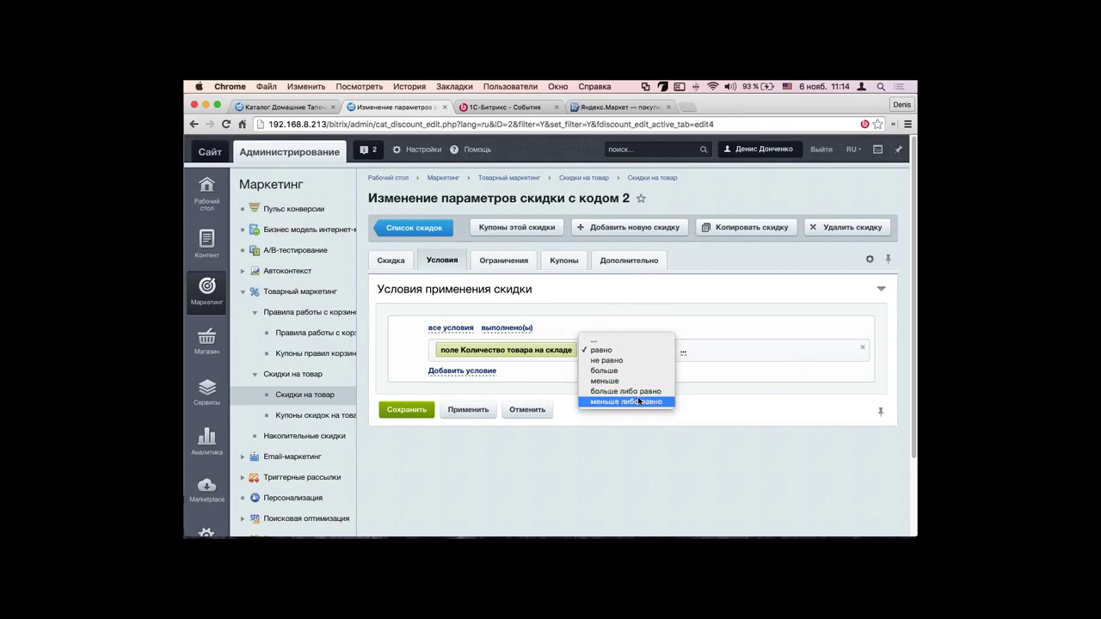
click(646, 391)
click(677, 351)
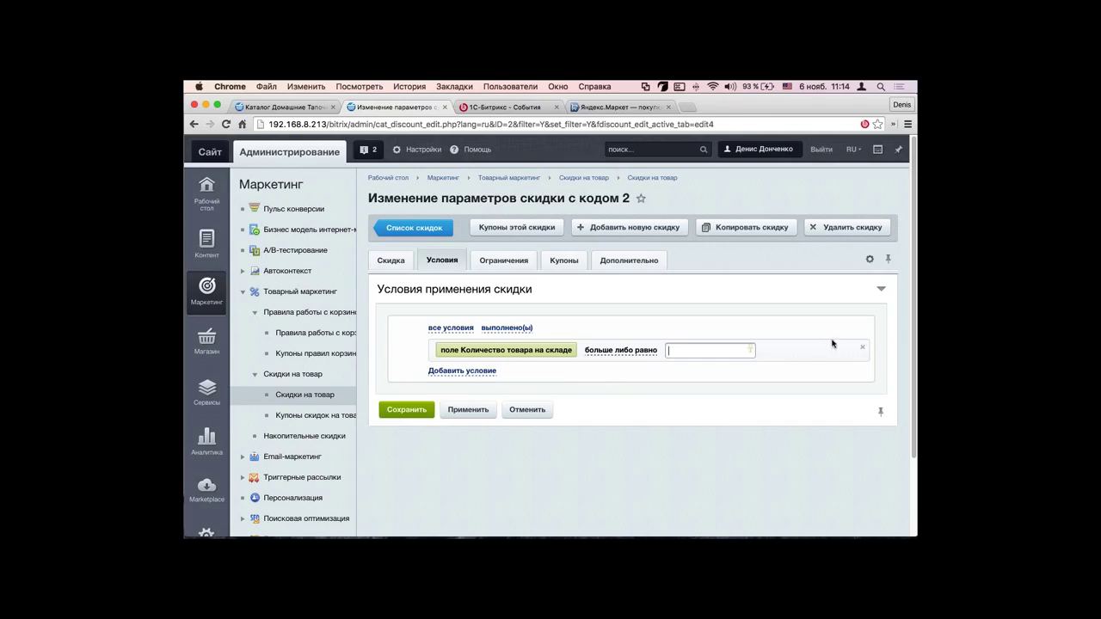
click(862, 348)
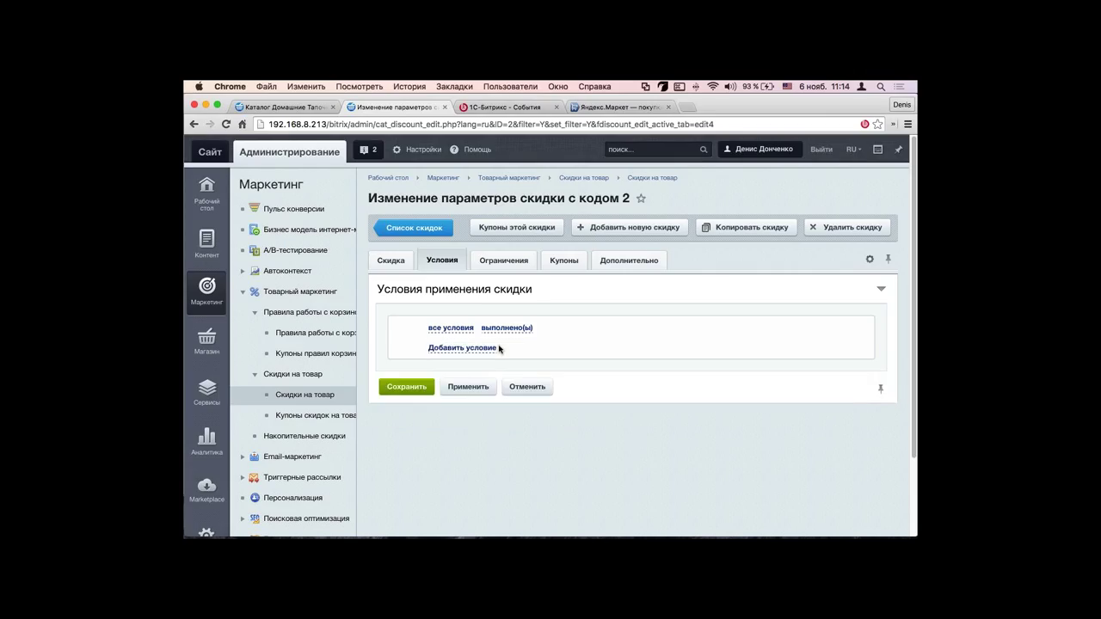
Step: Examine the product fields and catalog properties available as discount conditions without adding any of them
click(486, 355)
click(507, 351)
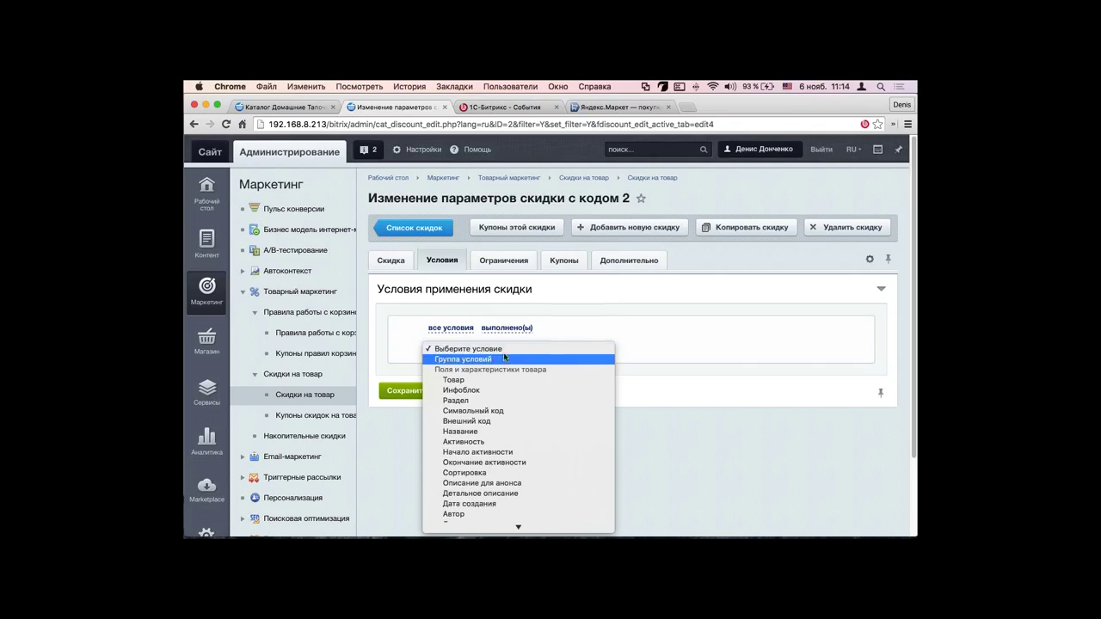
scroll(513, 357, down, 5)
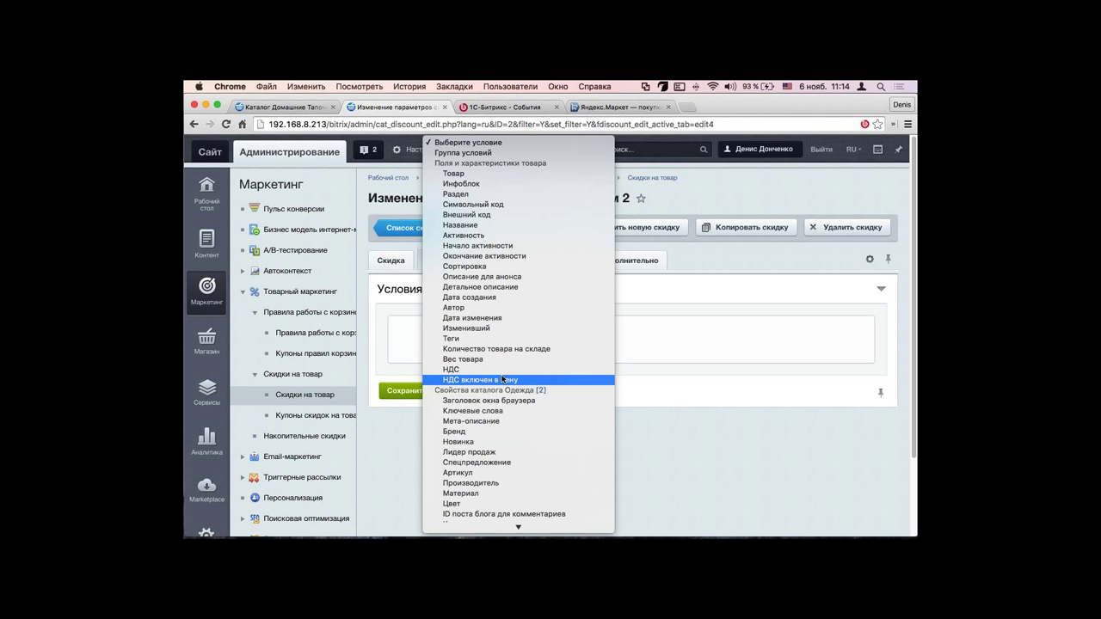
scroll(503, 379, down, 3)
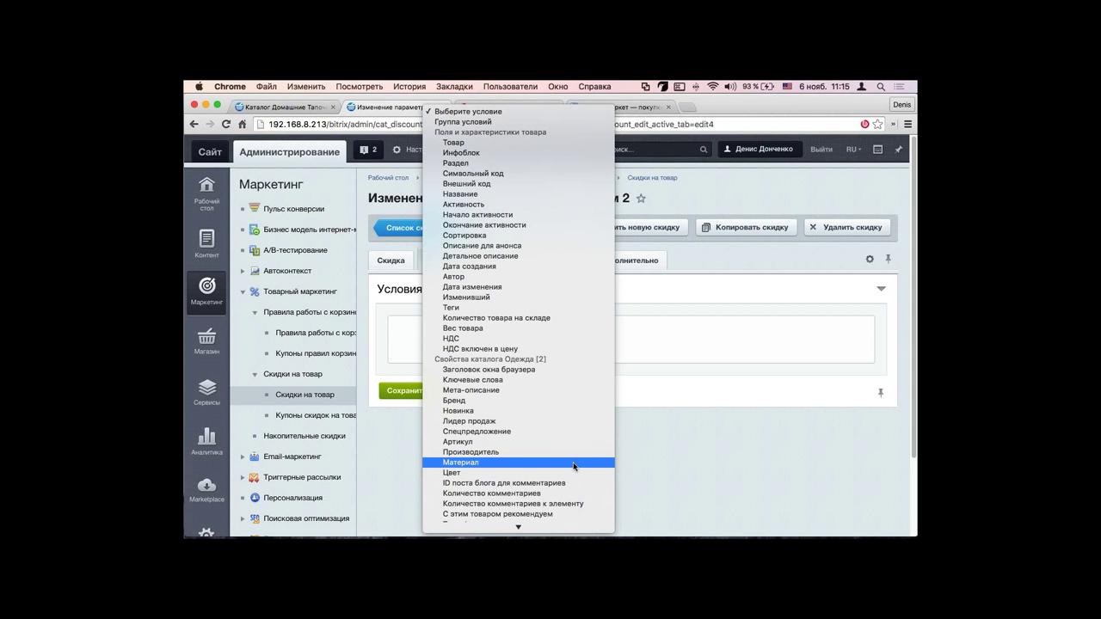
scroll(571, 472, down, 3)
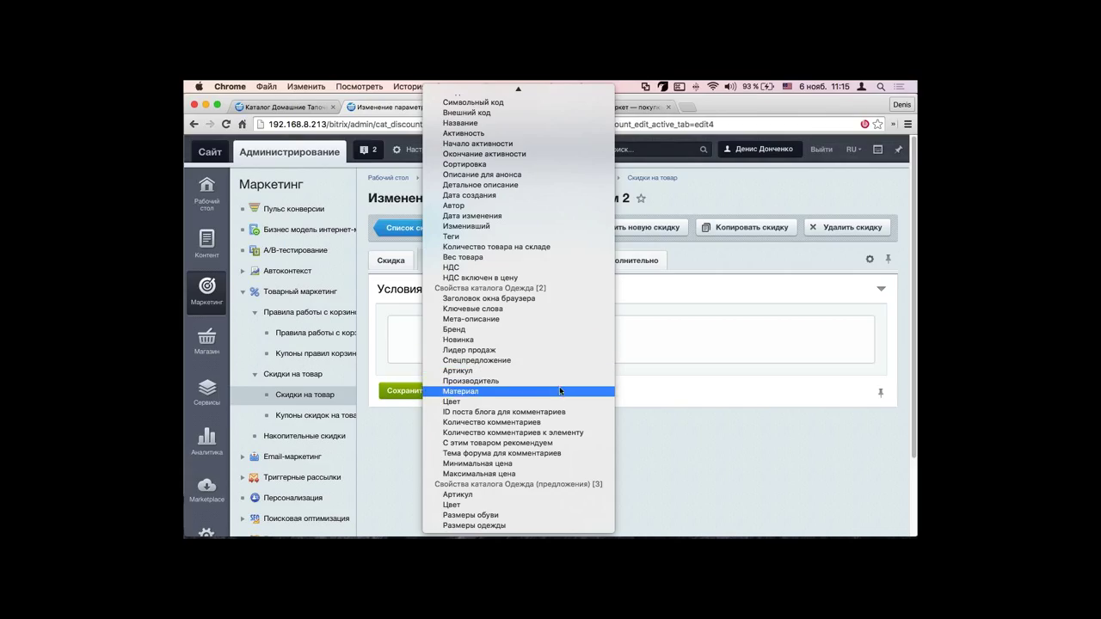
scroll(557, 387, up, 3)
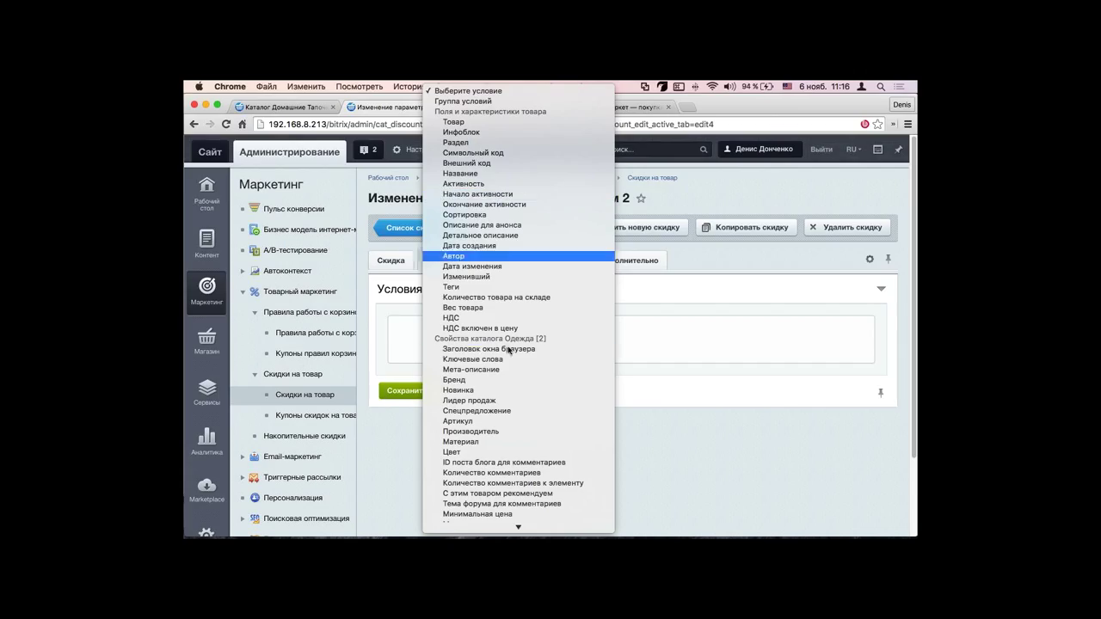
click(390, 318)
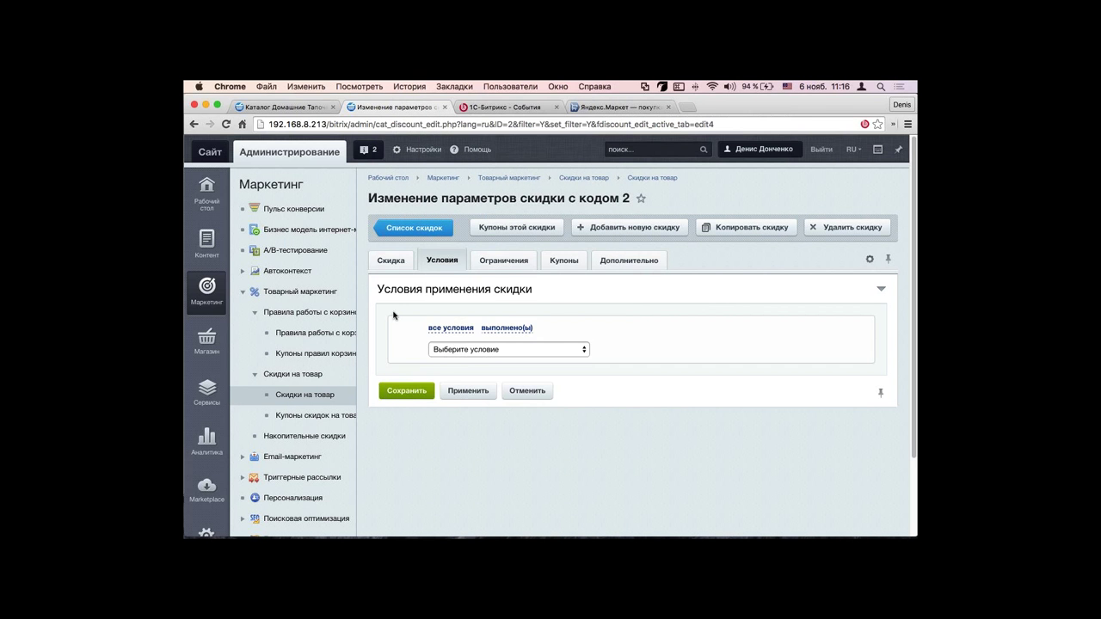
click(515, 311)
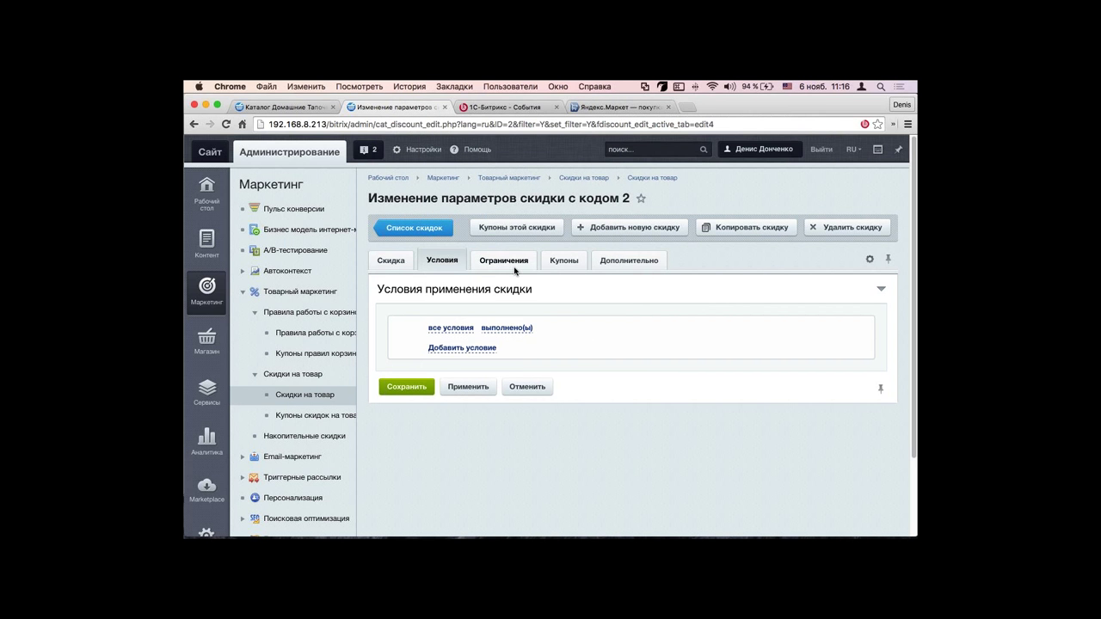
Step: Restrict the discount to the user group «[1] Администраторы»
click(515, 267)
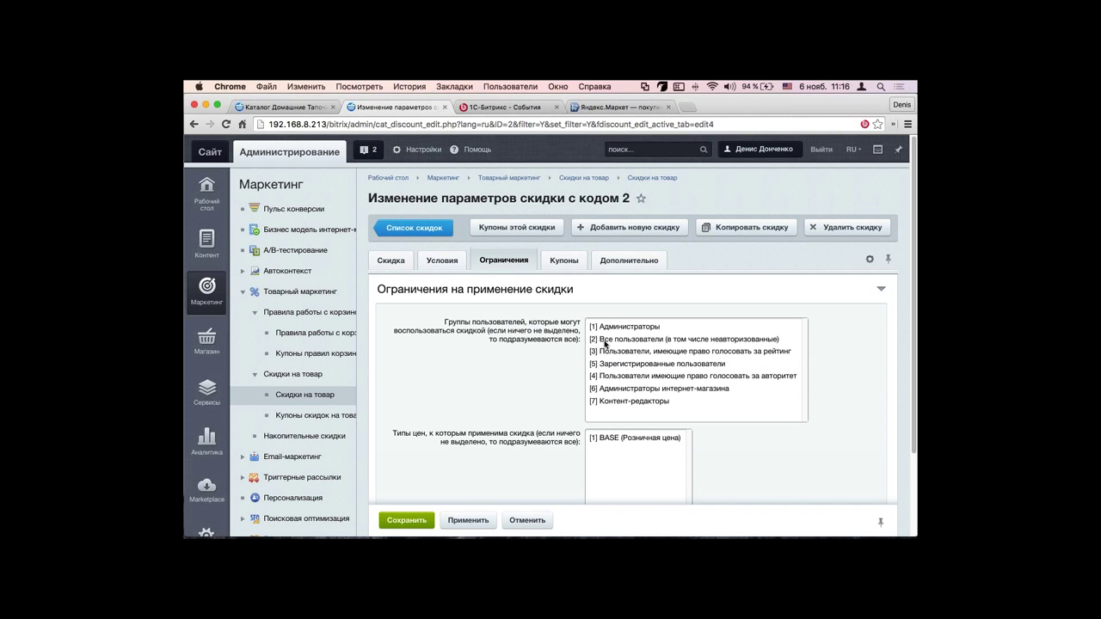
click(631, 328)
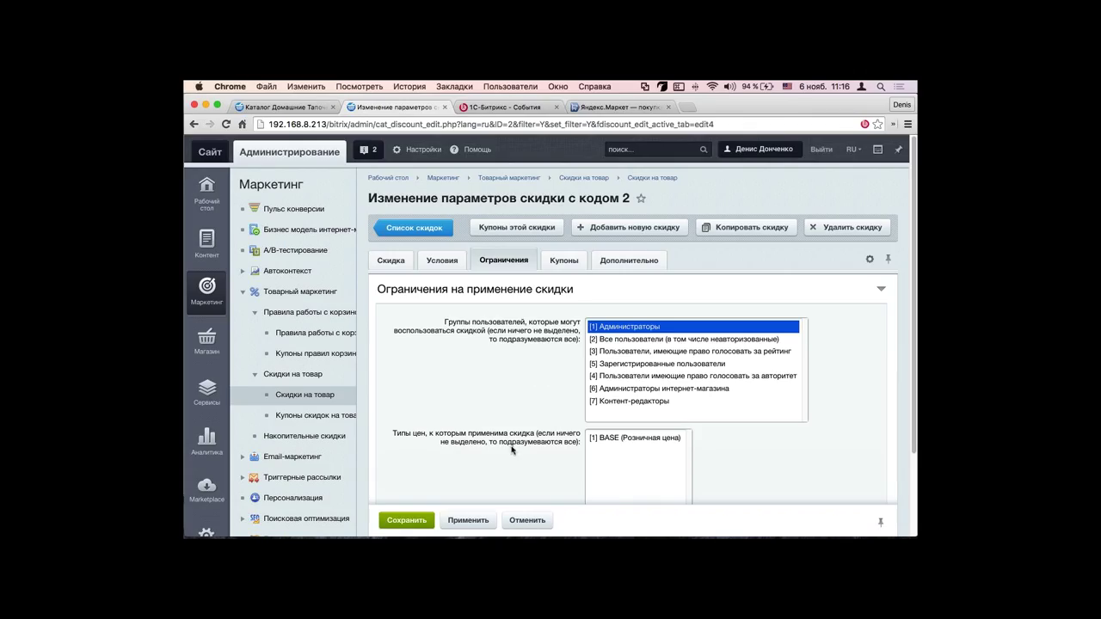
click(520, 475)
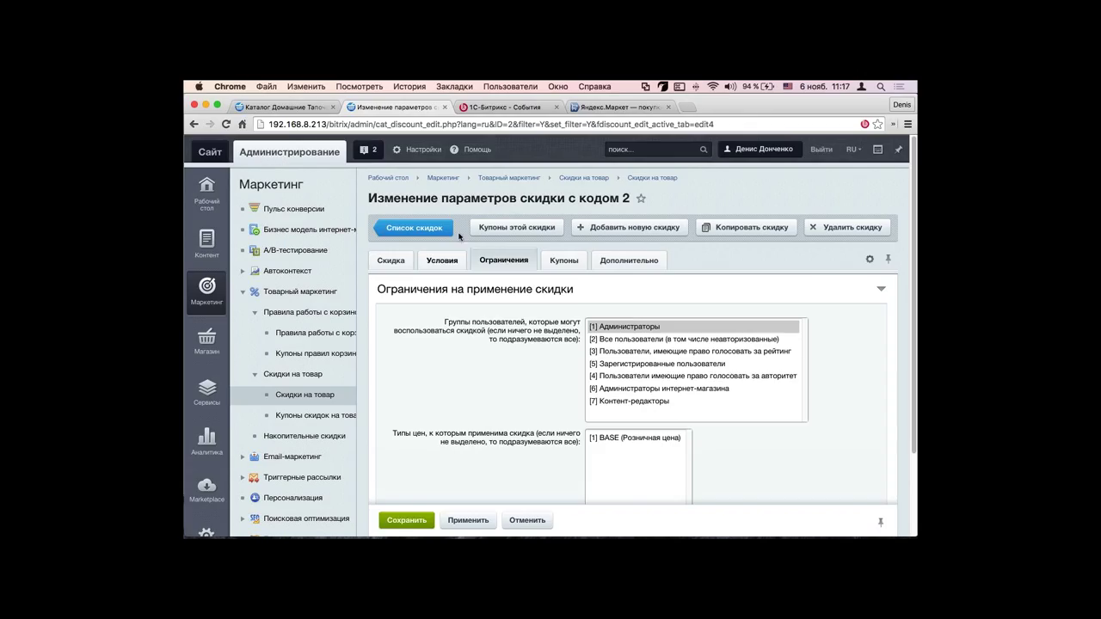
click(442, 260)
click(469, 349)
click(472, 351)
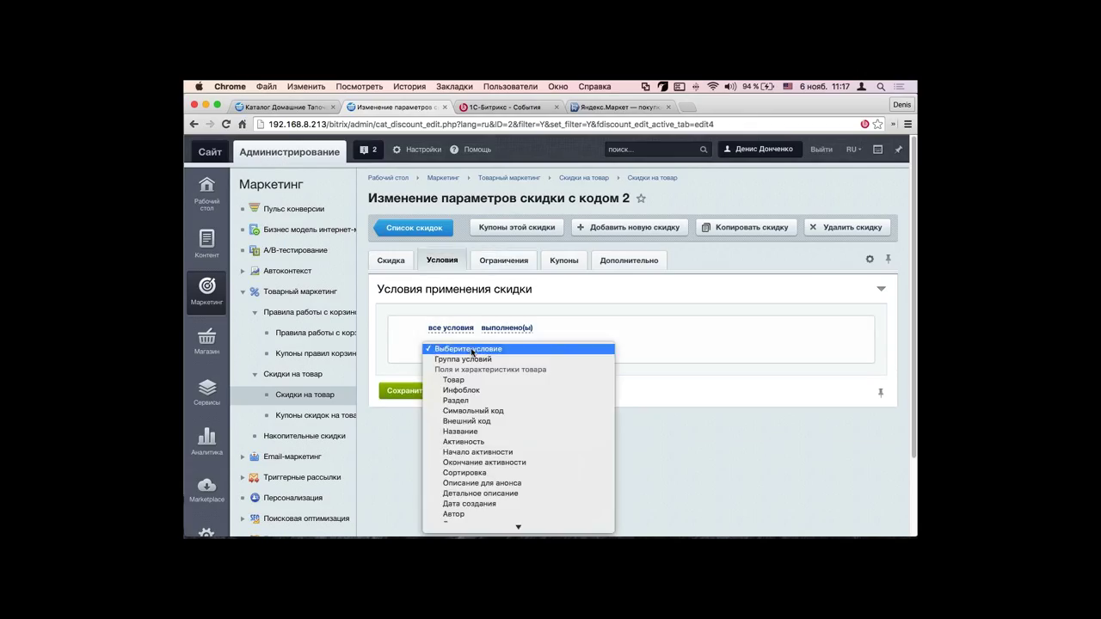
click(420, 334)
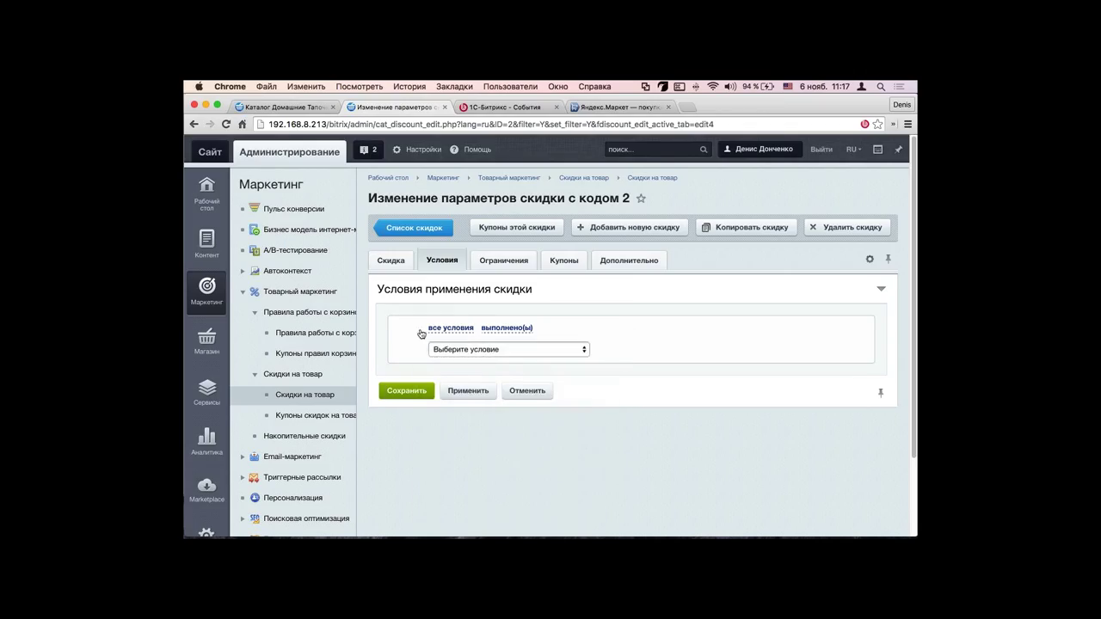
click(456, 327)
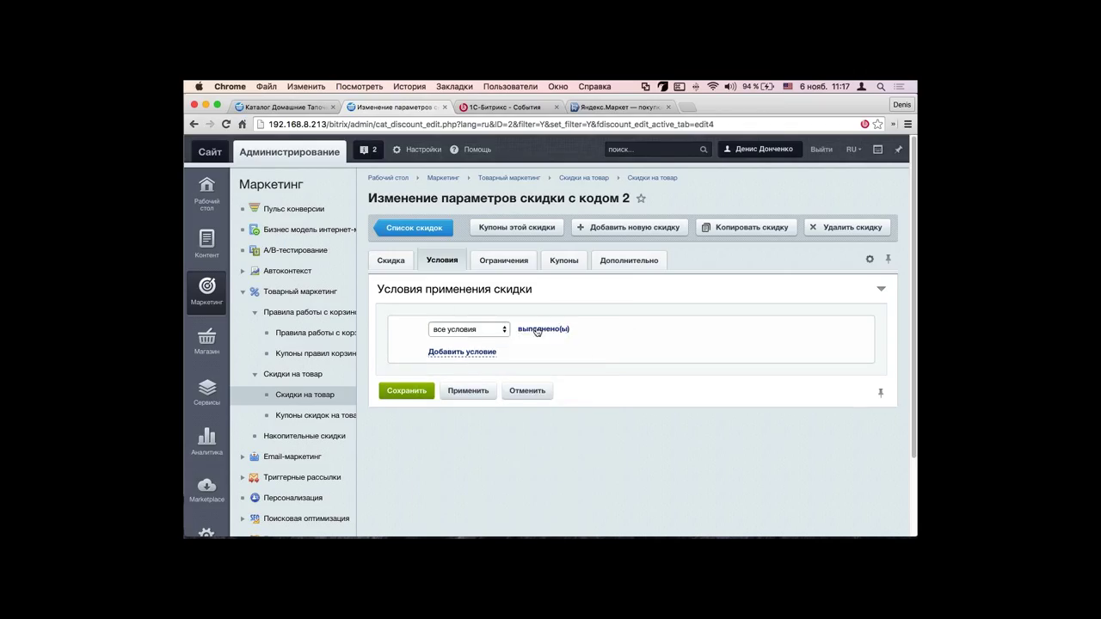
Step: Add discount conditions on the fields «Инфоблок», «Внешний код» and «Название», and combine them with «ИЛИ»
click(462, 352)
click(473, 348)
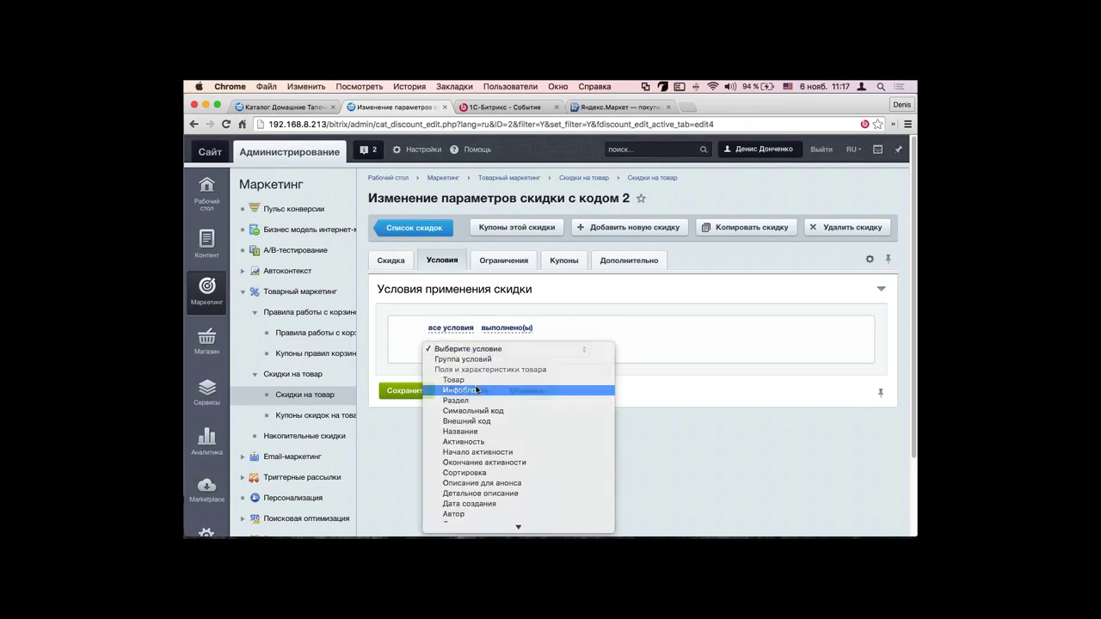
click(475, 390)
click(469, 371)
click(469, 371)
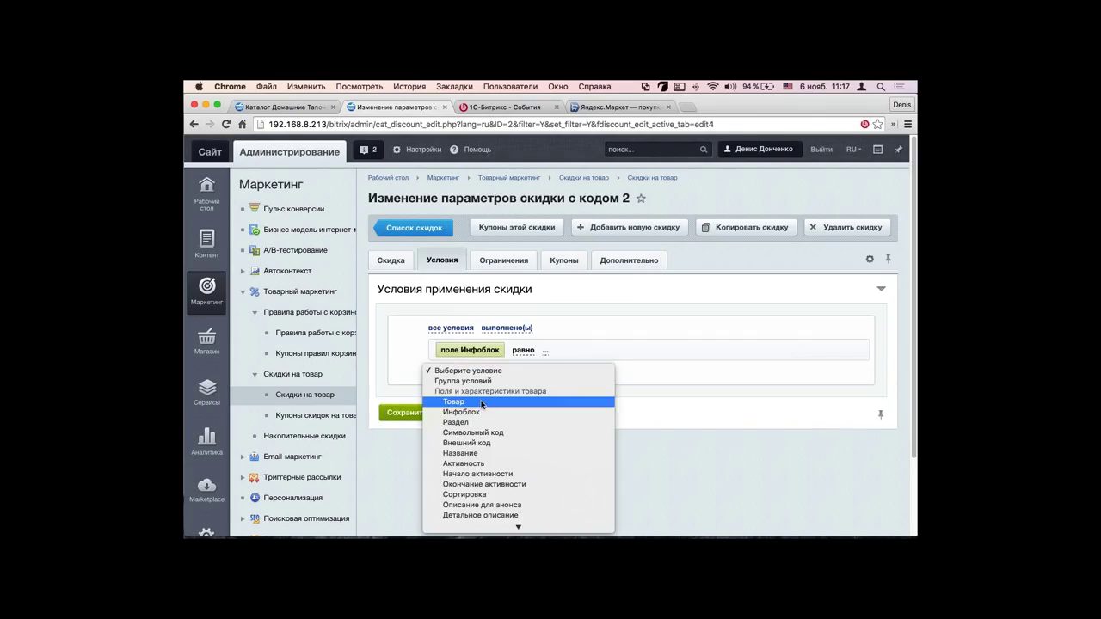
click(473, 443)
click(463, 399)
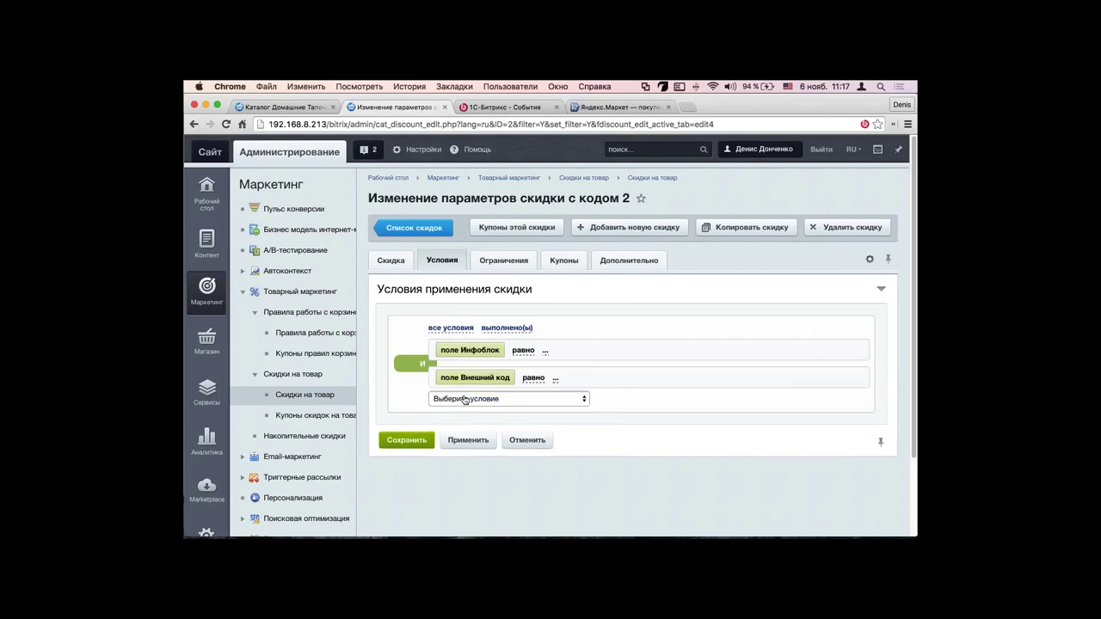
click(465, 399)
key(Return)
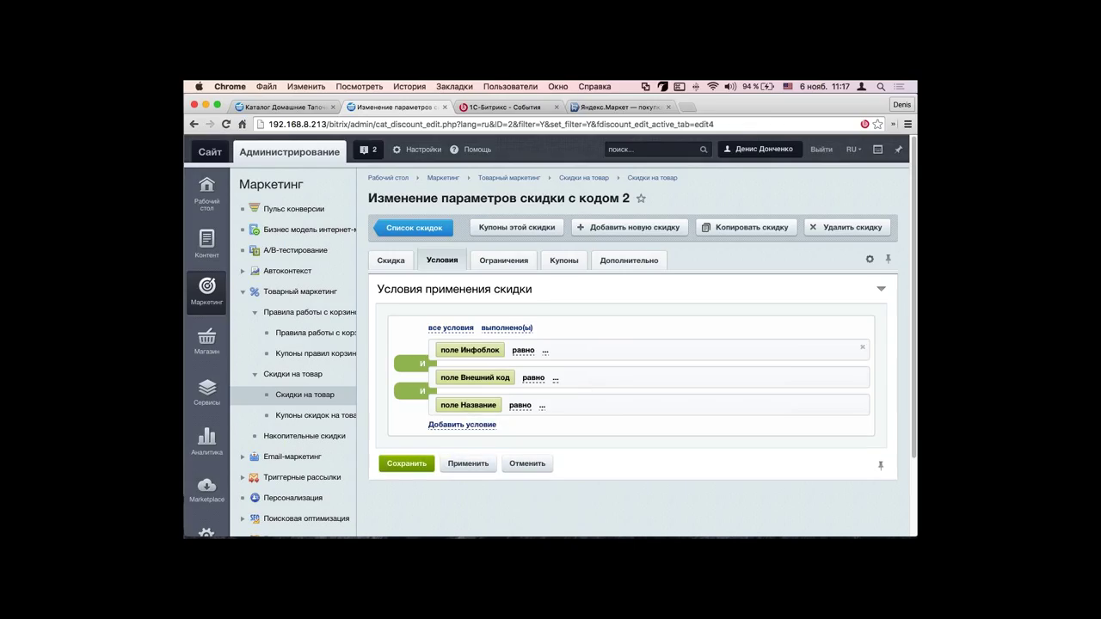
click(421, 366)
click(421, 366)
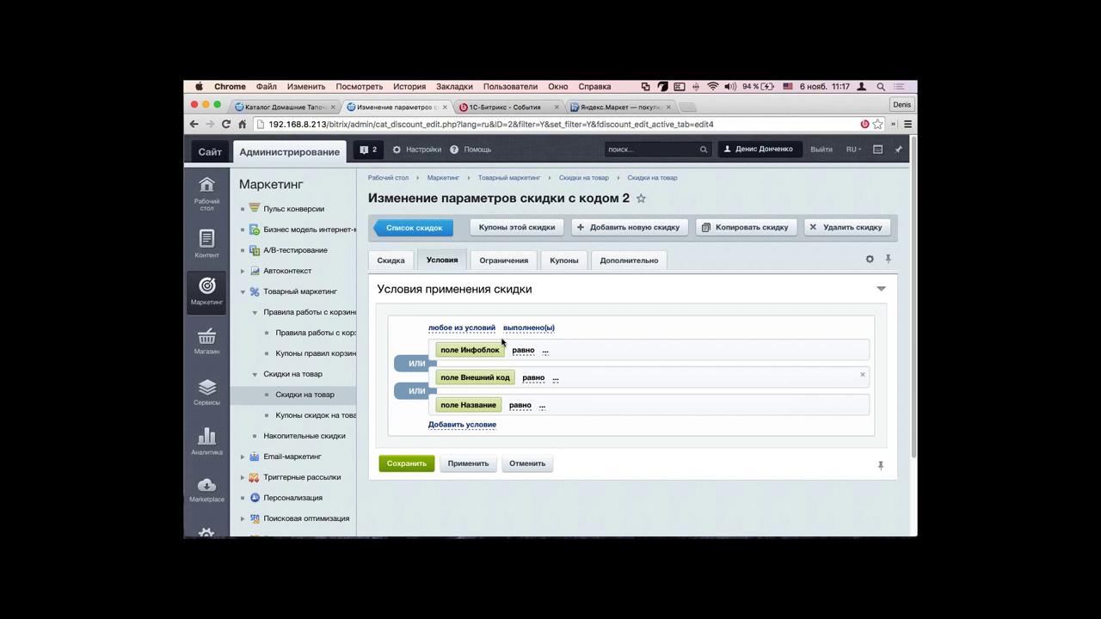
Step: Review the discount's coupon settings, including the form for adding several coupons, and close that form without saving
click(504, 260)
click(564, 260)
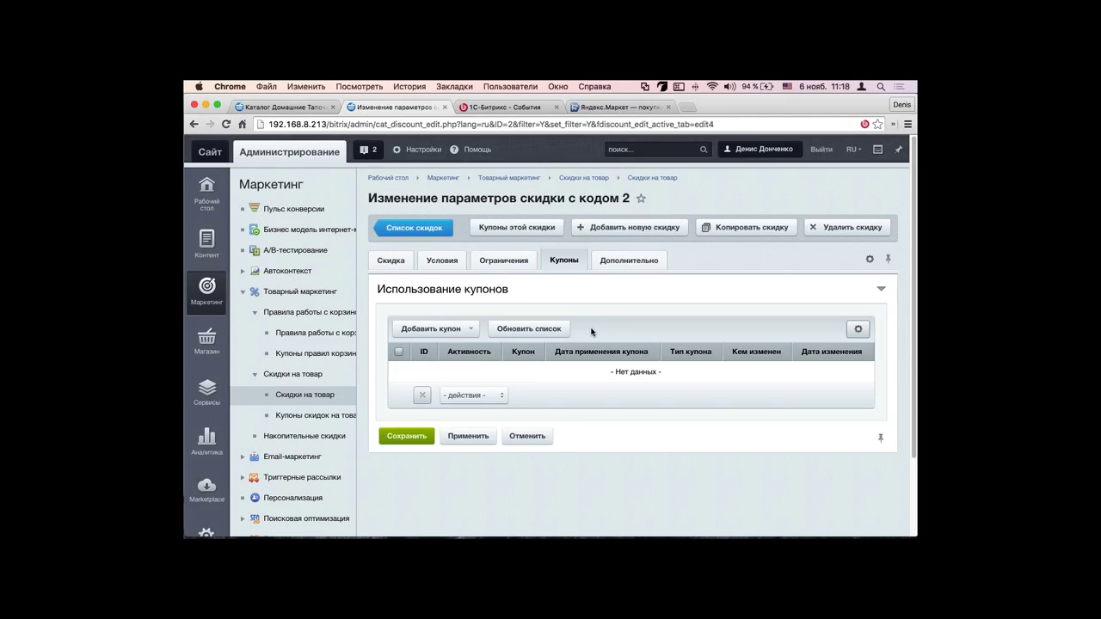
click(468, 329)
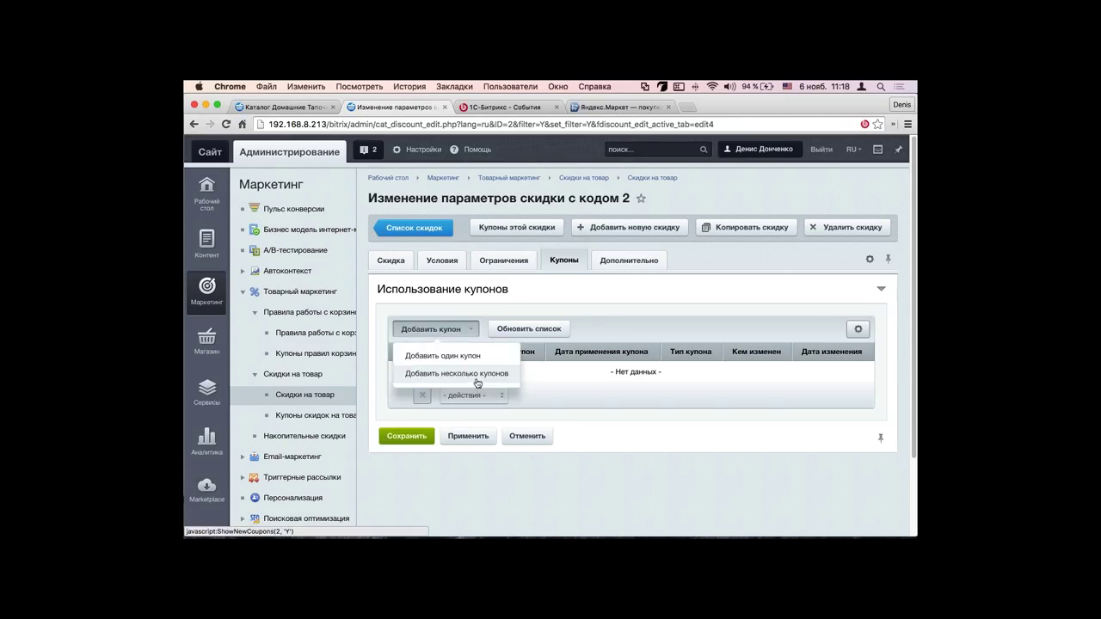
click(477, 381)
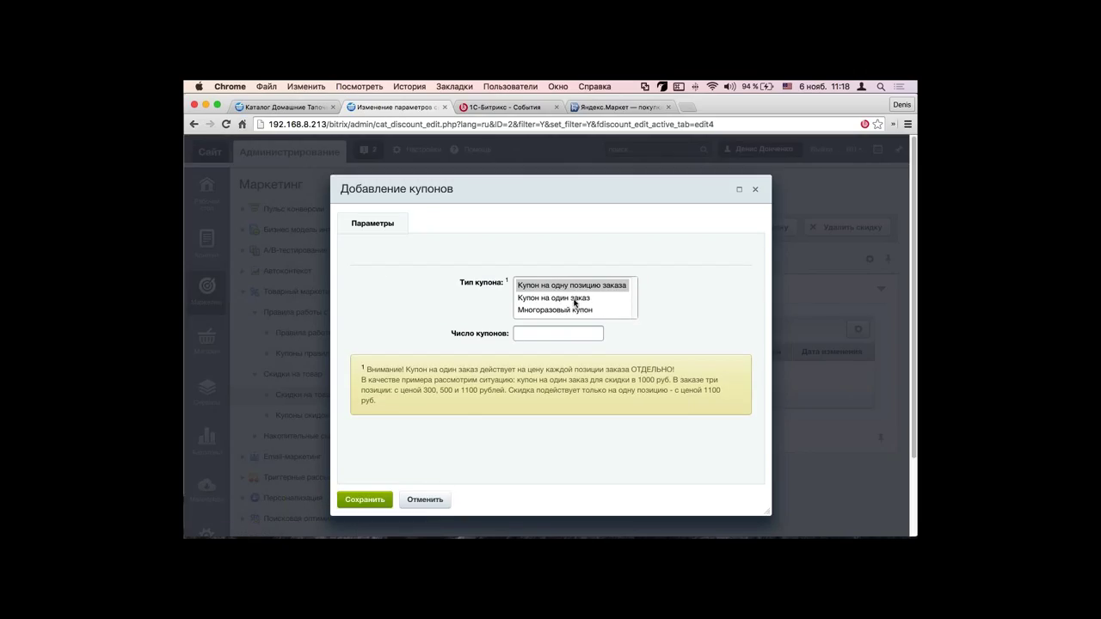
scroll(575, 301, down, 1)
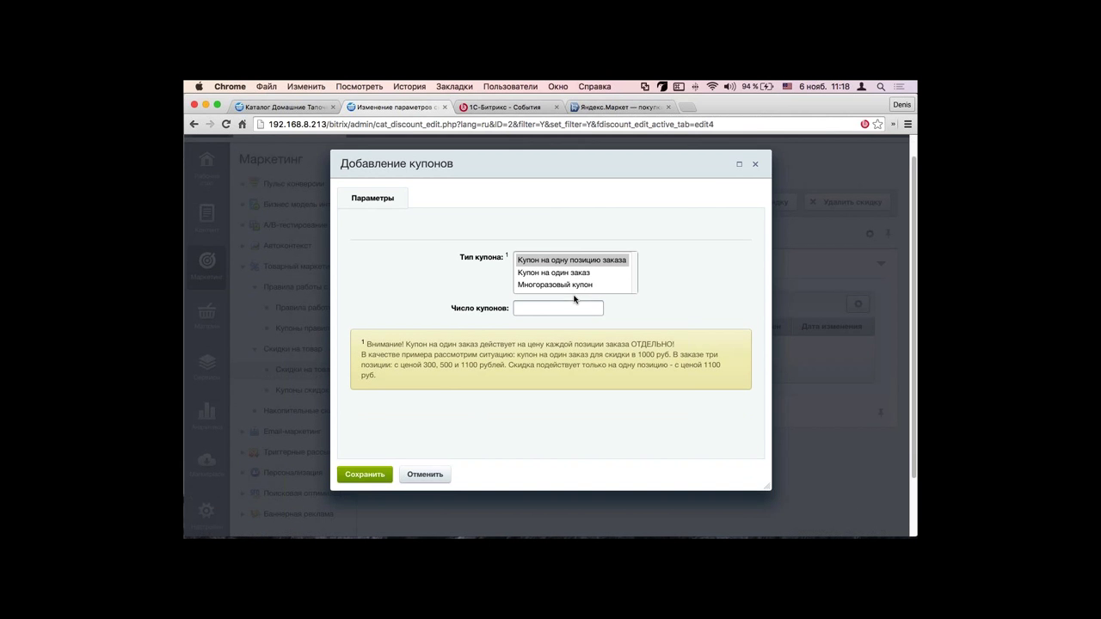
click(427, 476)
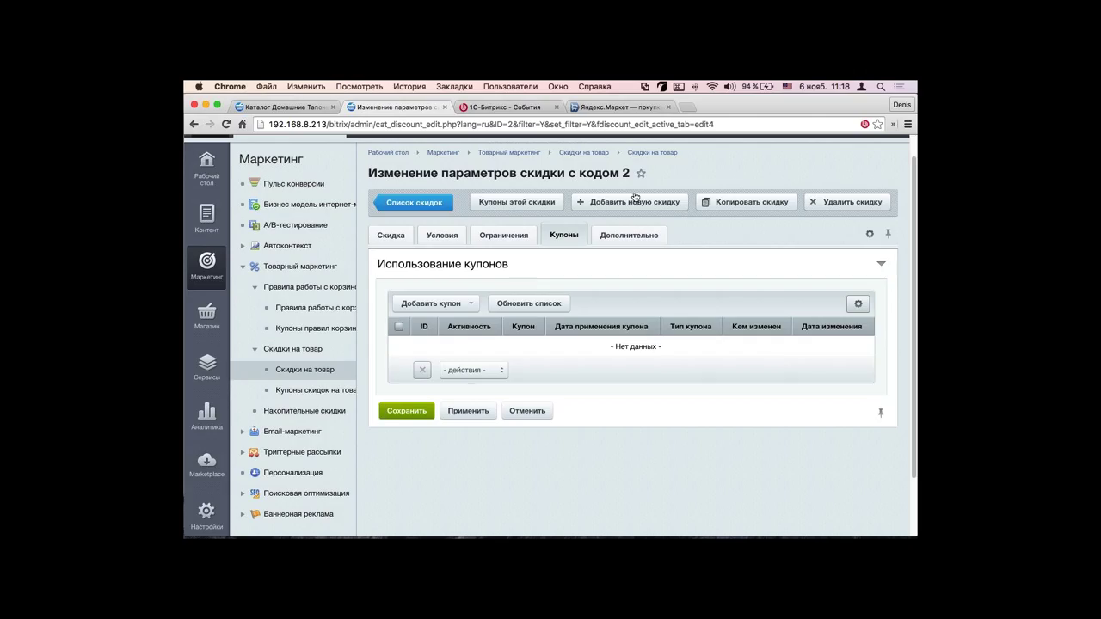
Step: Review the discount's additional parameters and its main parameters
click(638, 241)
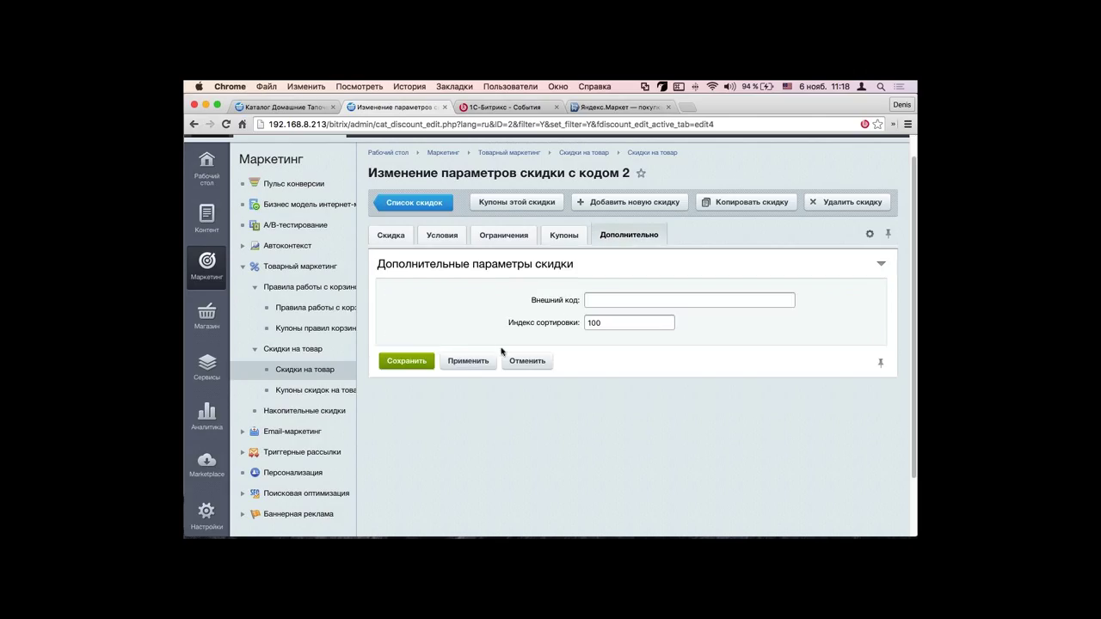
click(390, 241)
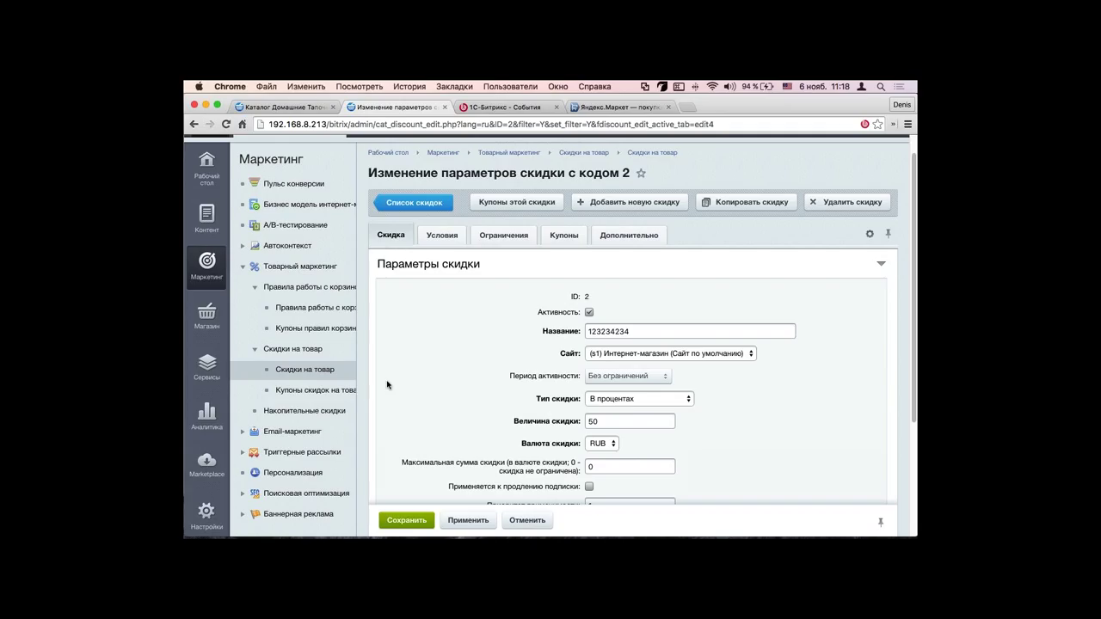
scroll(387, 384, down, 1)
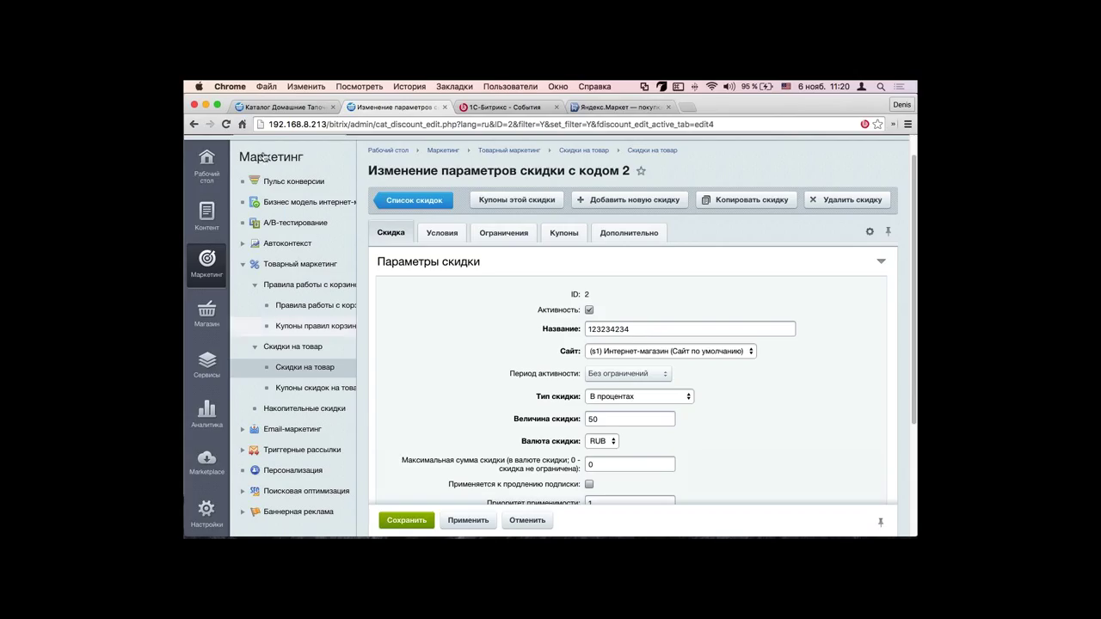
Step: Go to the cart rules («Правила работы с корзиной») and start a new rule named «dvvdfvf»
click(312, 305)
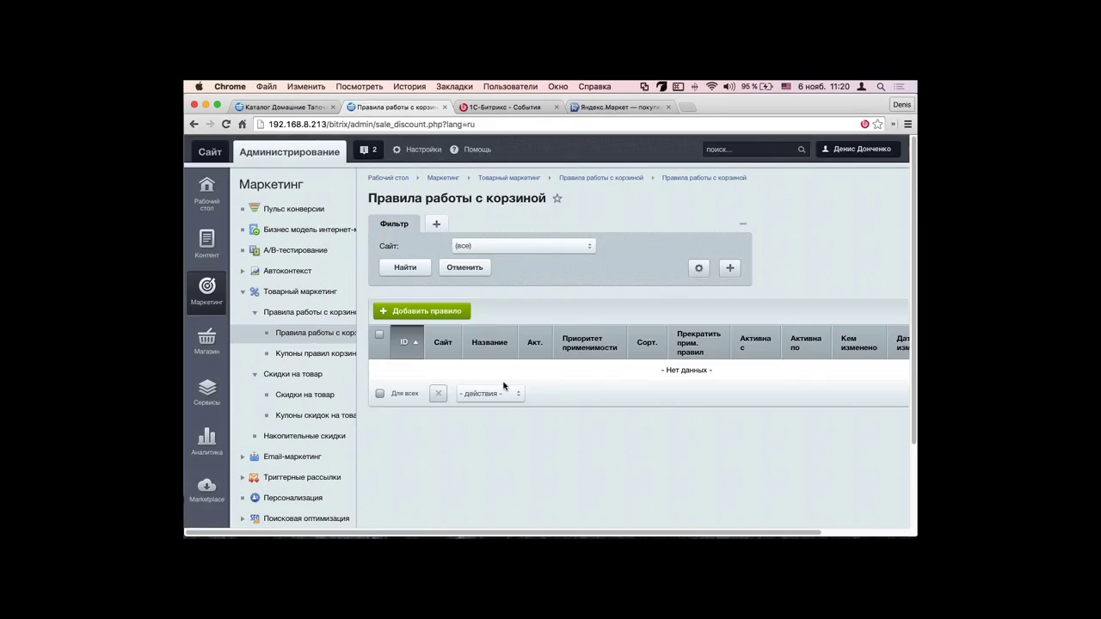
click(439, 313)
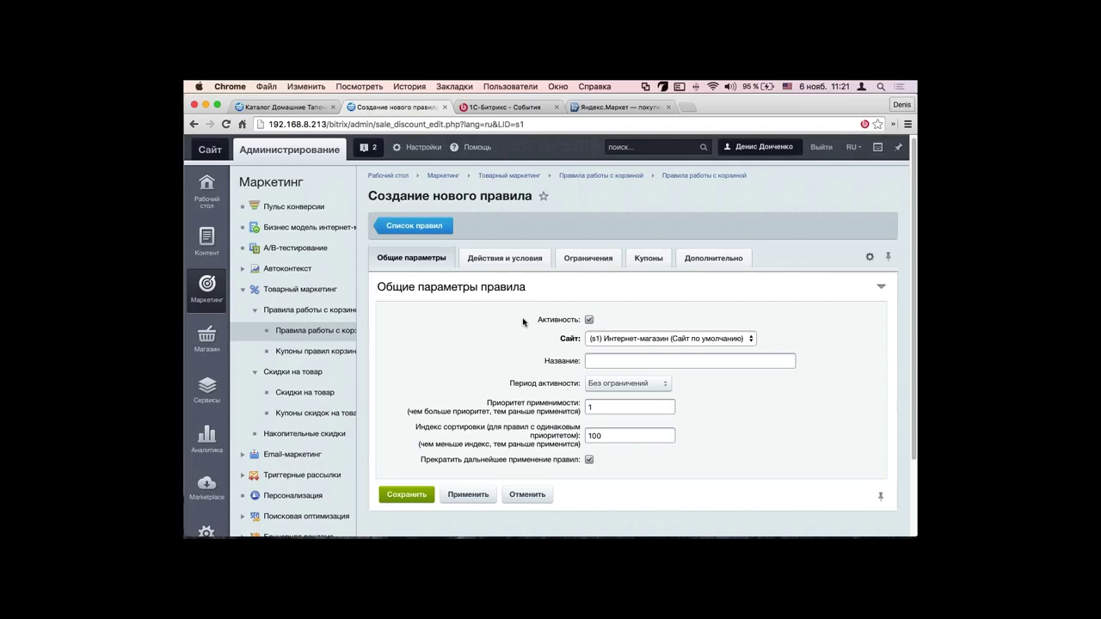
text(dvvdfvf)
Step: Try the «Интервал» option for the new rule's activity period
click(621, 383)
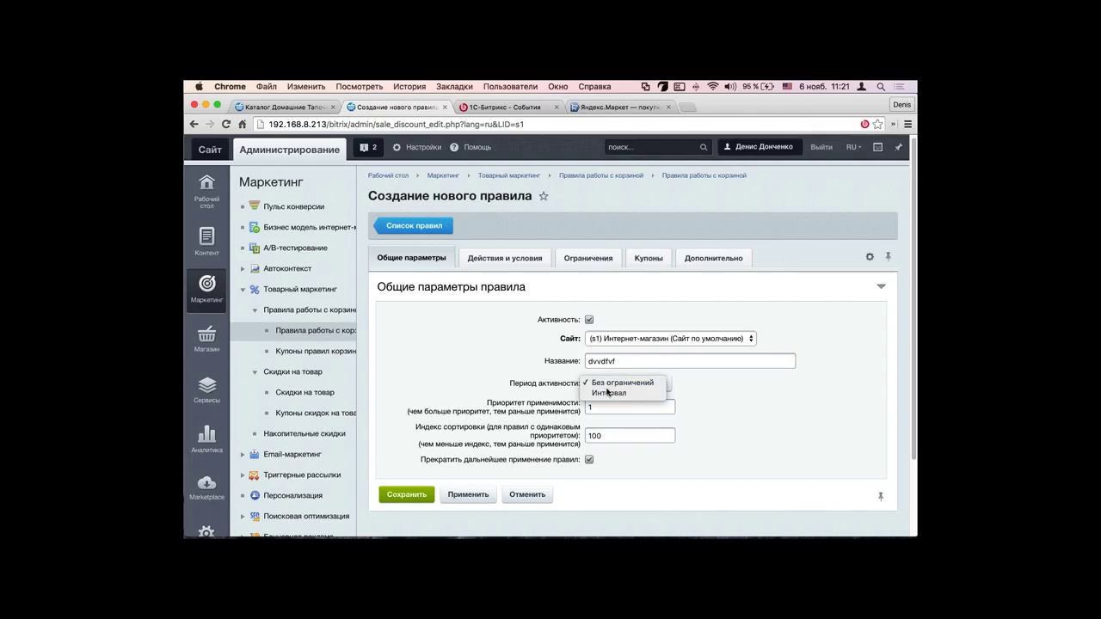
click(607, 392)
click(619, 383)
key(Return)
Step: Add the action «Изменить стоимость товаров в корзине» to the new cart rule
click(497, 258)
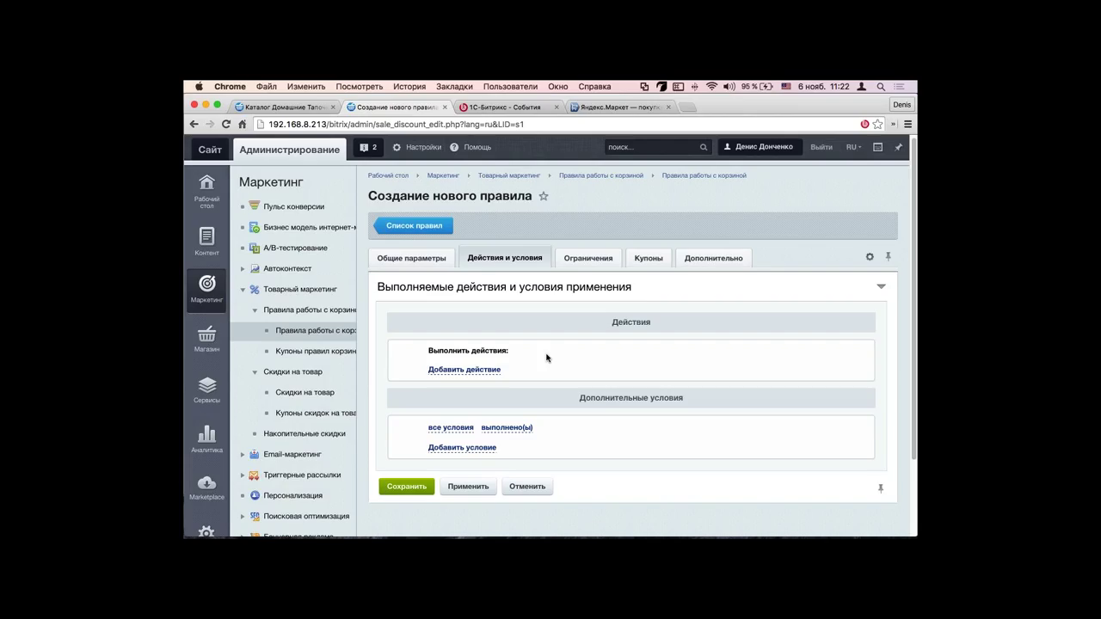
click(471, 379)
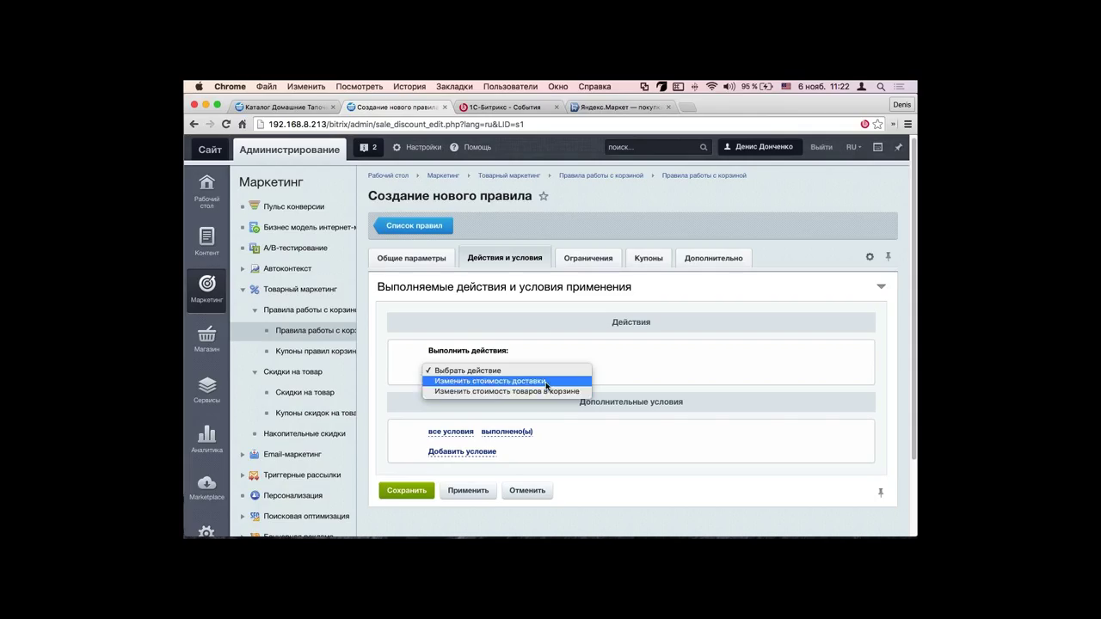
click(527, 392)
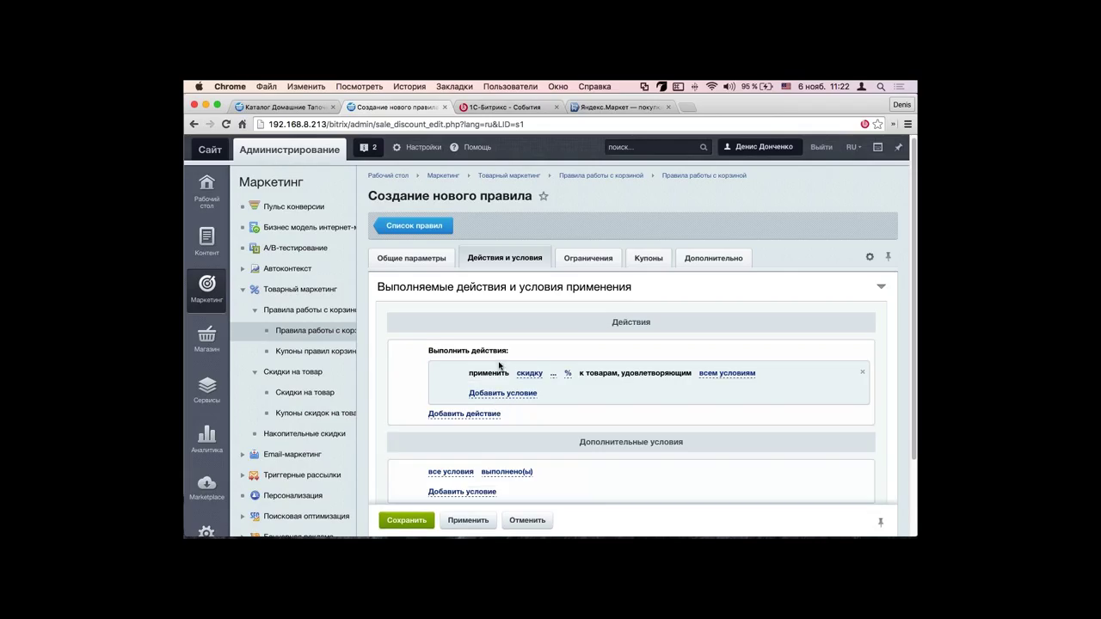
Step: Set the discount in the rule's cart price action to 10 %
click(553, 374)
text(10)
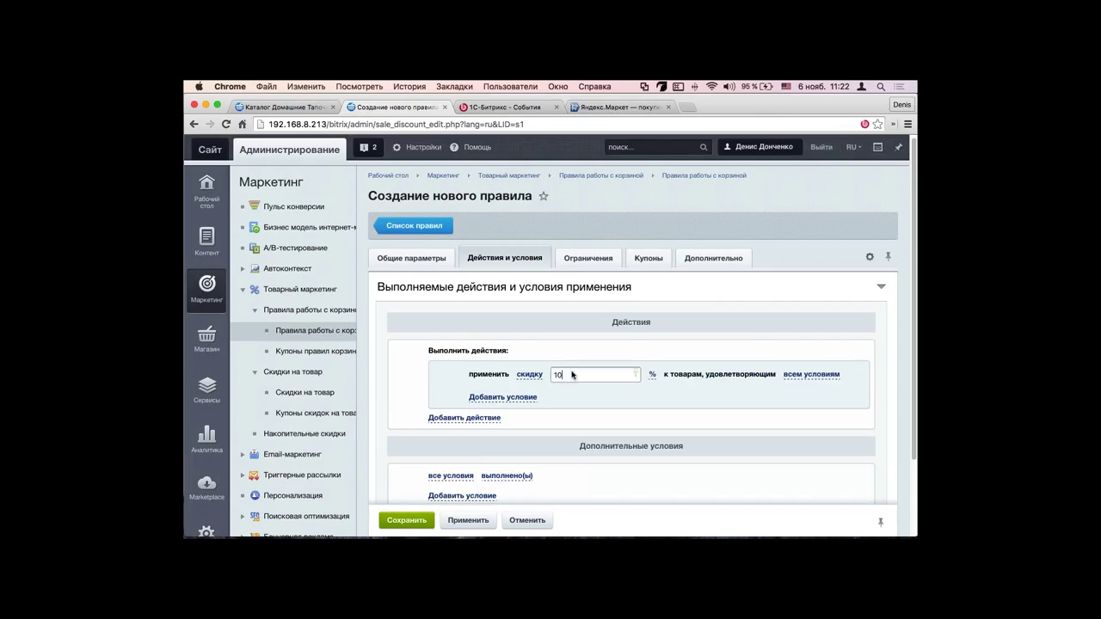
click(787, 338)
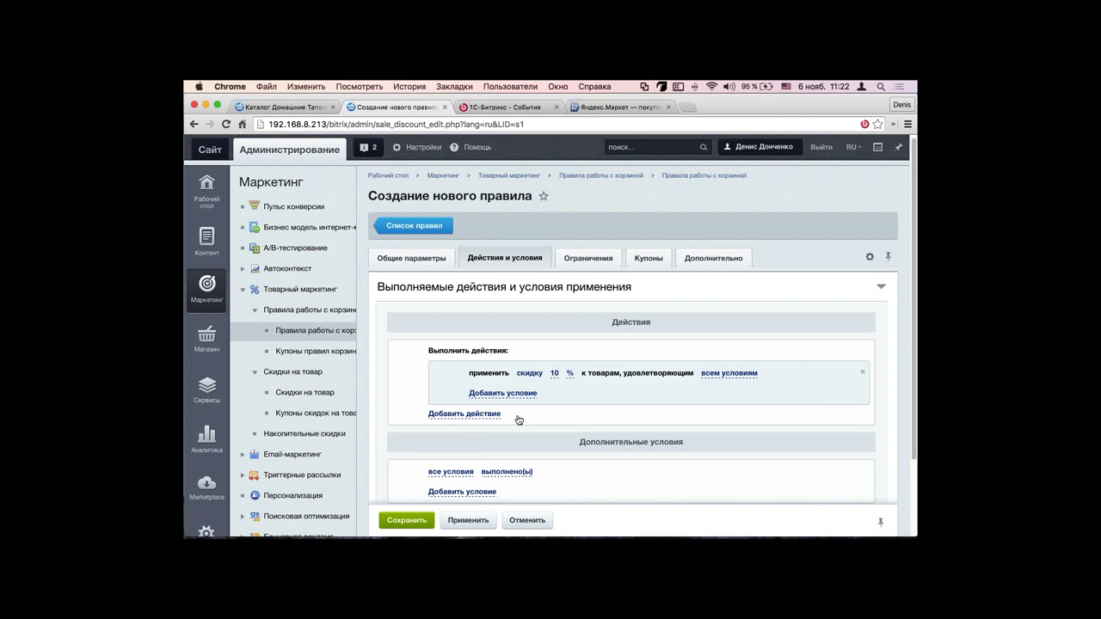
Step: Change the cart price action's type to a markup («наценку»)
click(531, 374)
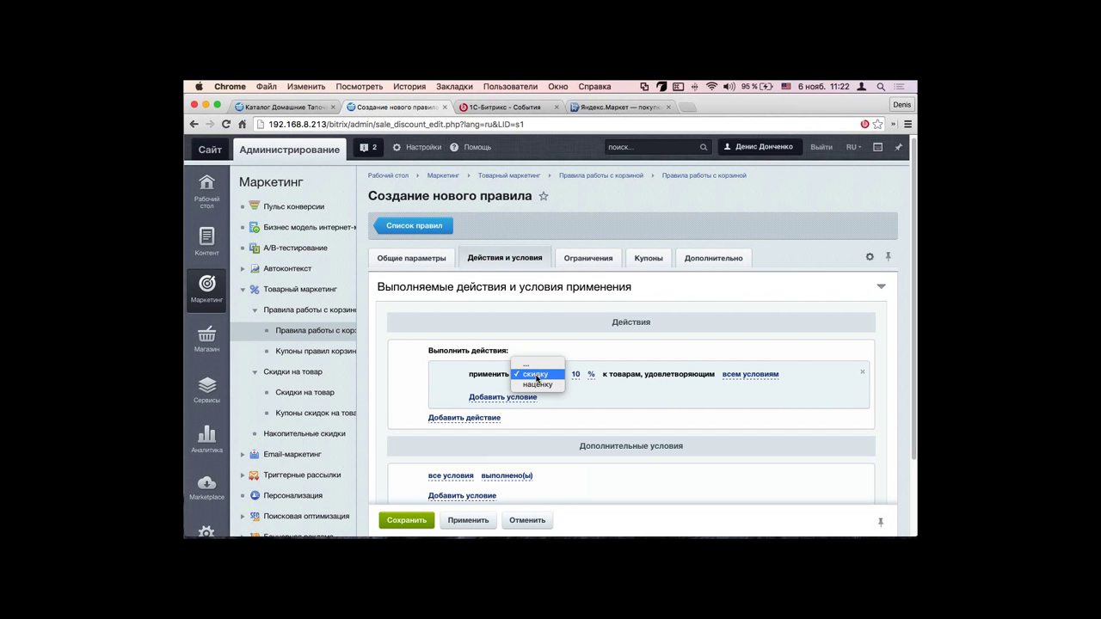
click(608, 362)
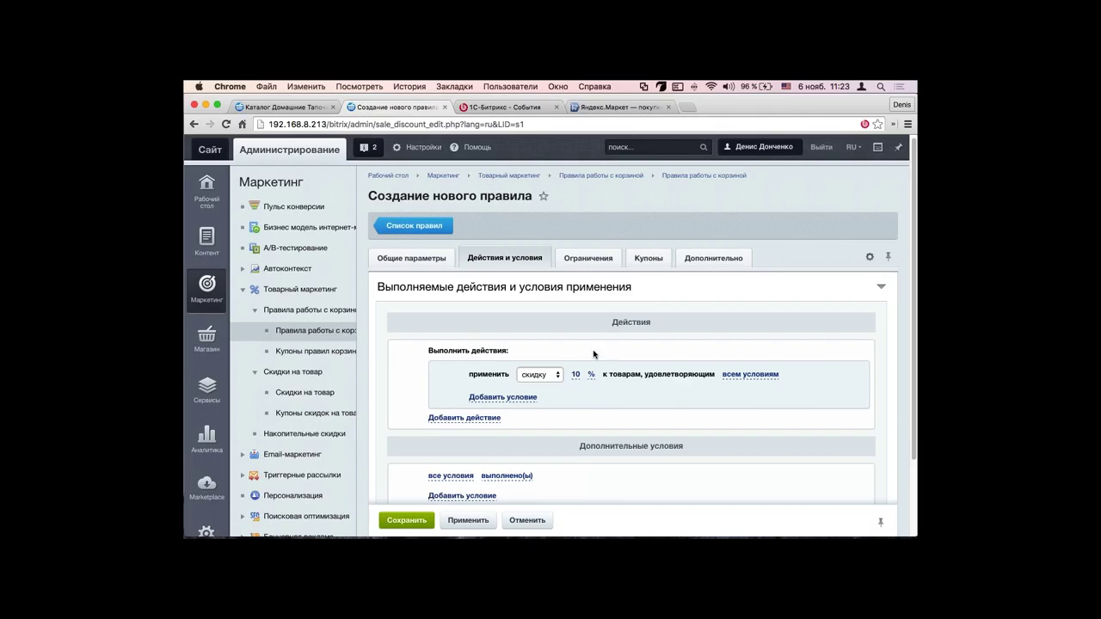
click(540, 376)
click(538, 389)
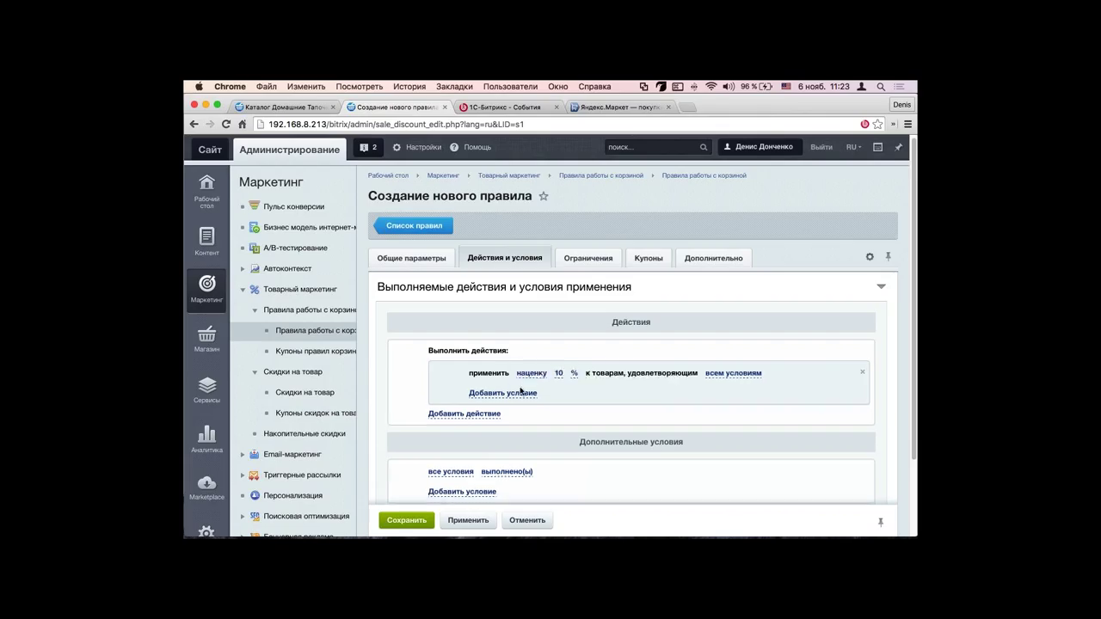
Step: Examine which further actions can be added to the rule and which product conditions the existing action offers
click(465, 414)
click(520, 415)
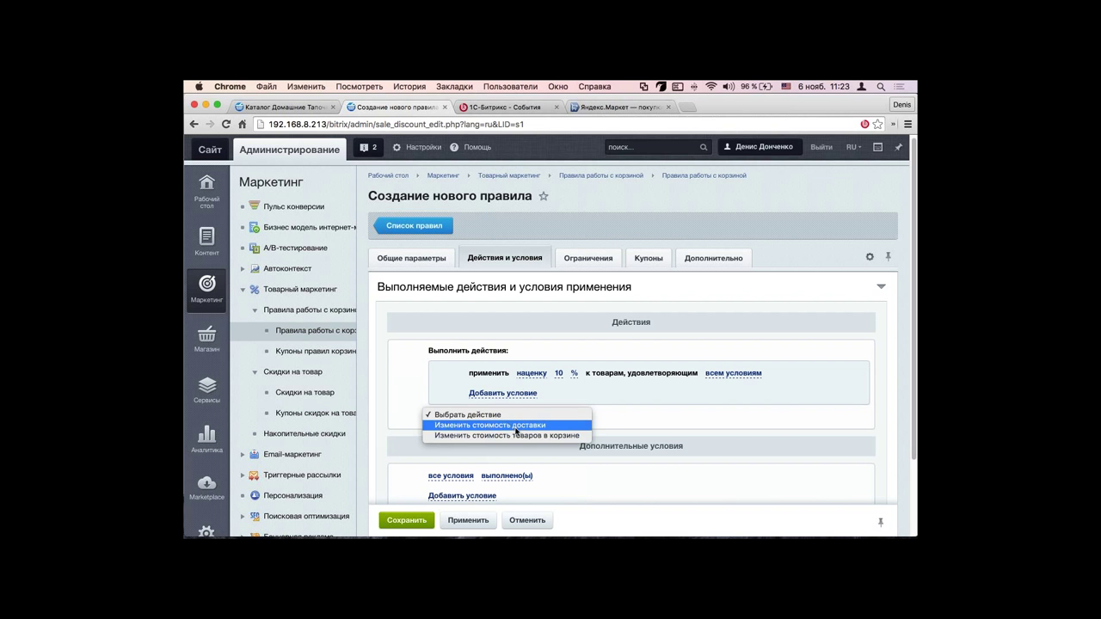
click(534, 398)
click(529, 394)
click(556, 385)
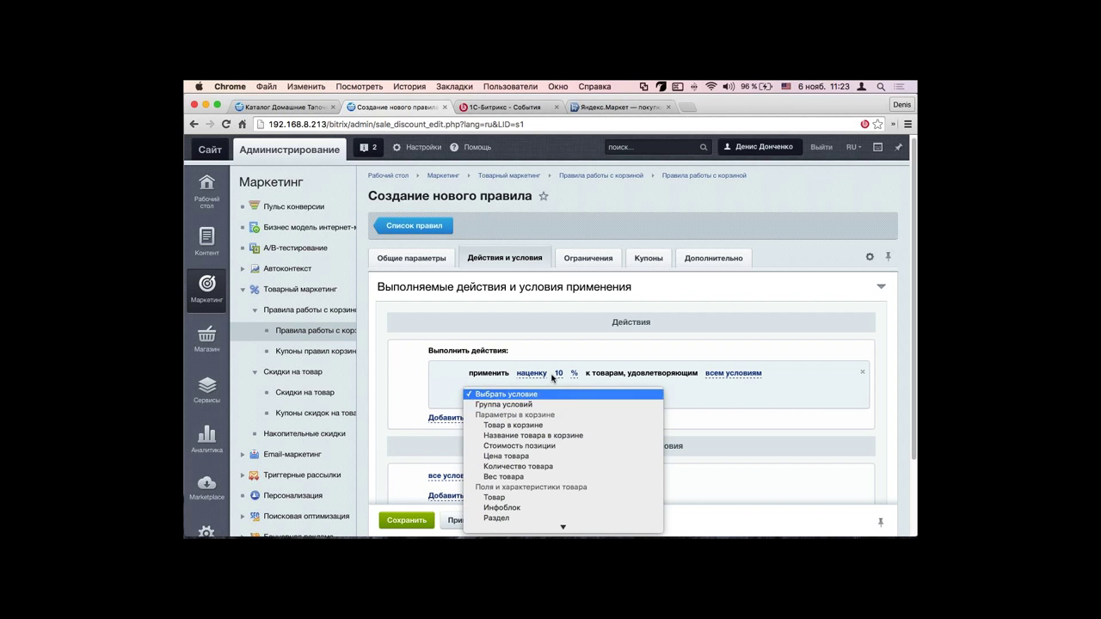
scroll(540, 486, down, 5)
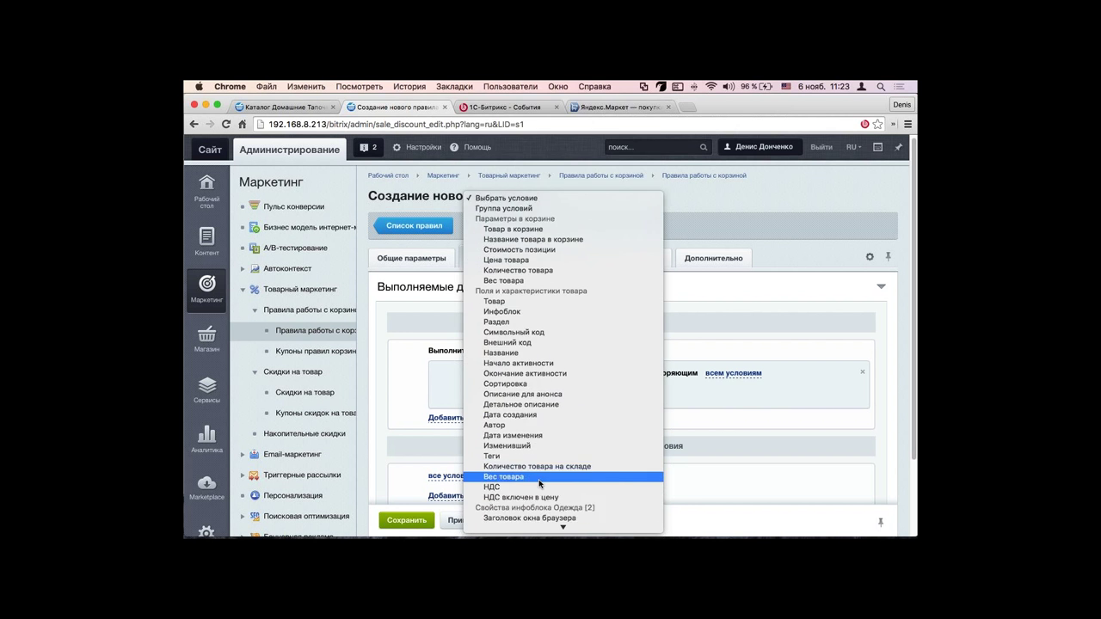
scroll(540, 484, down, 8)
scroll(540, 484, up, 3)
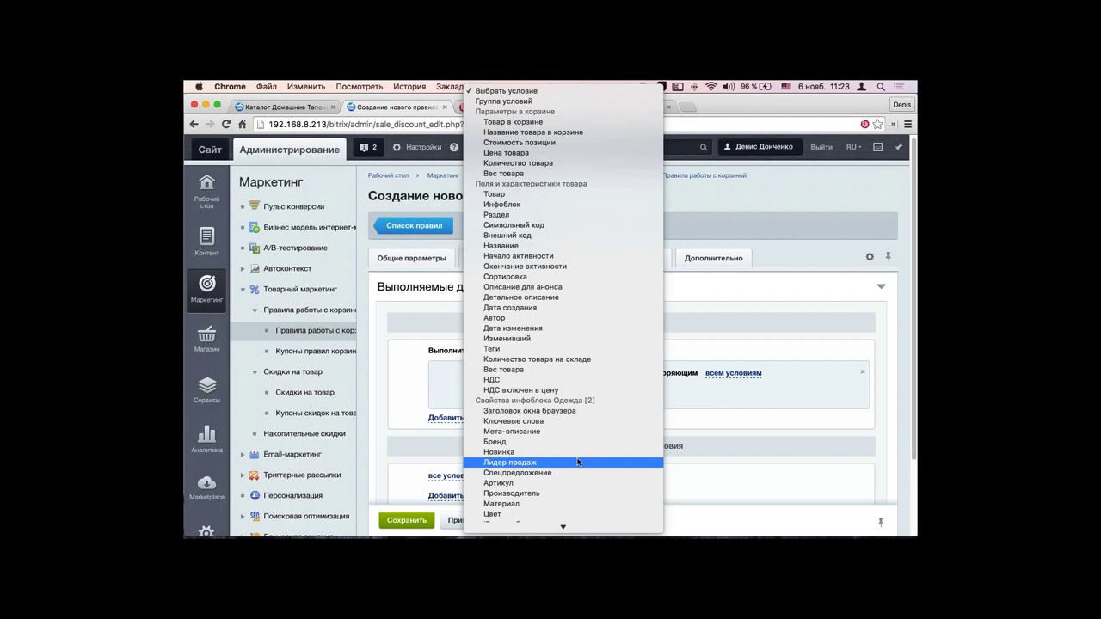
scroll(578, 462, down, 4)
click(457, 442)
Step: Add an additional condition requiring the payment system («Платежная система») to equal «Банковский перевод [8]»
scroll(485, 422, down, 2)
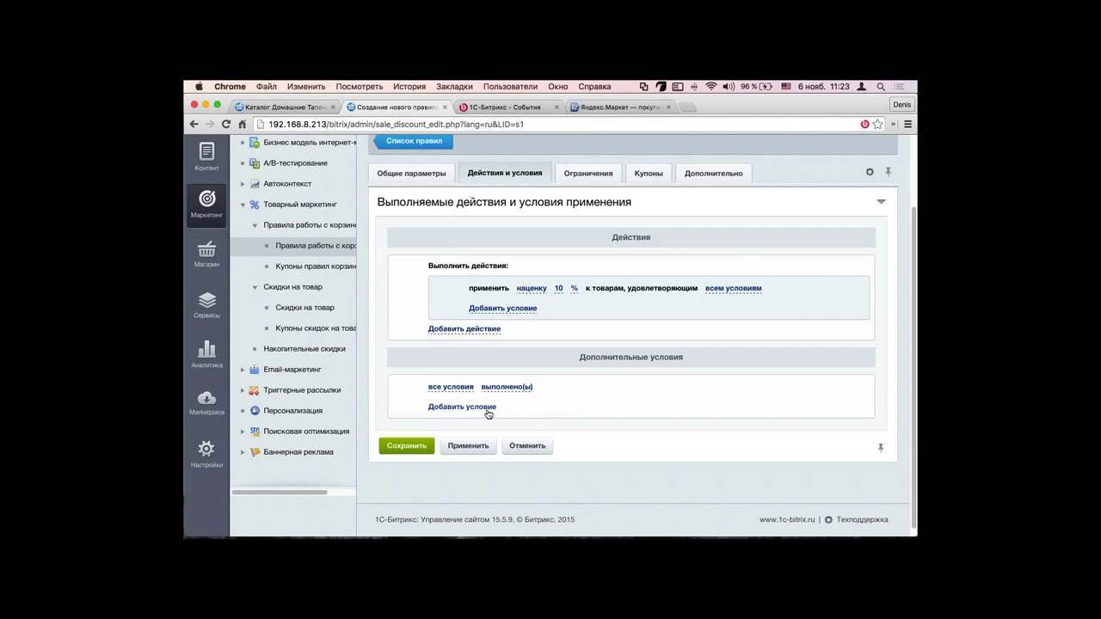
click(492, 411)
click(520, 413)
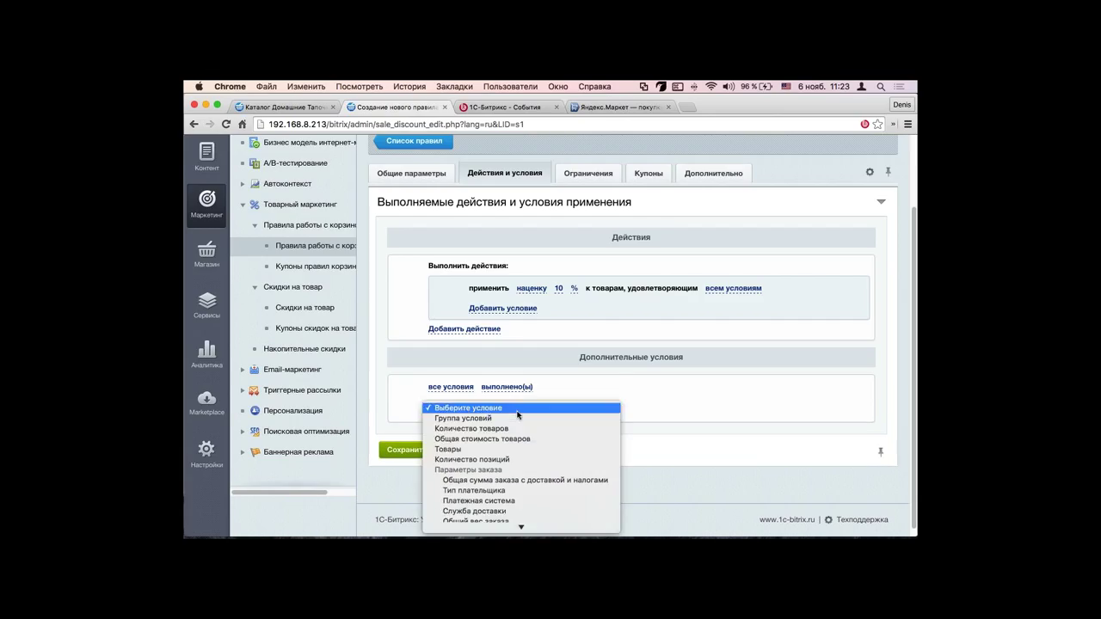
click(507, 484)
click(574, 410)
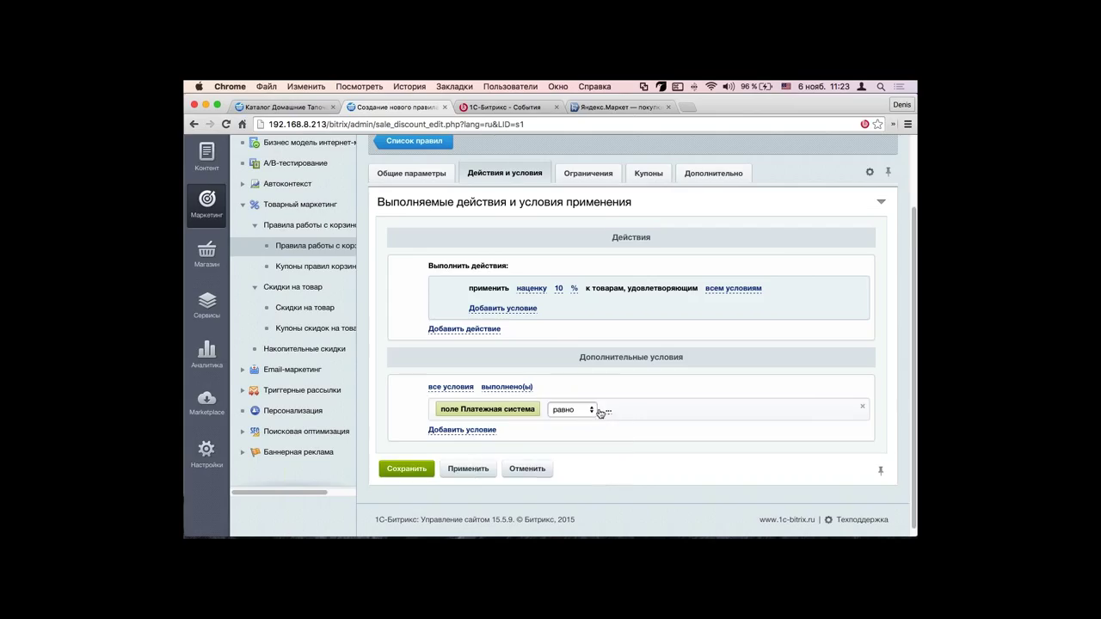
click(583, 413)
click(584, 413)
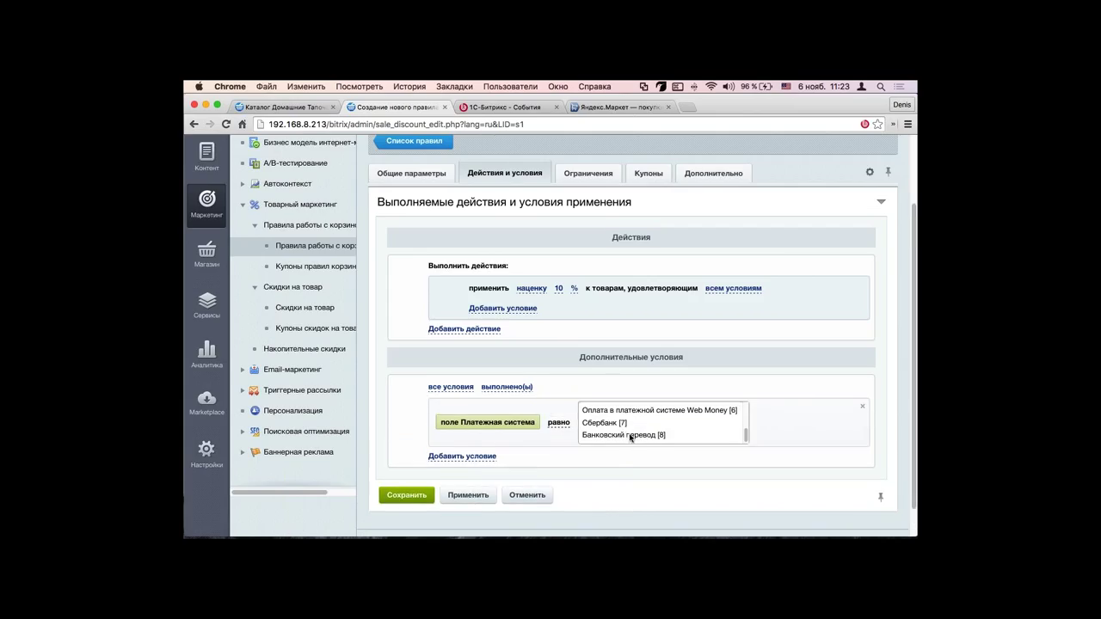
scroll(610, 433, down, 1)
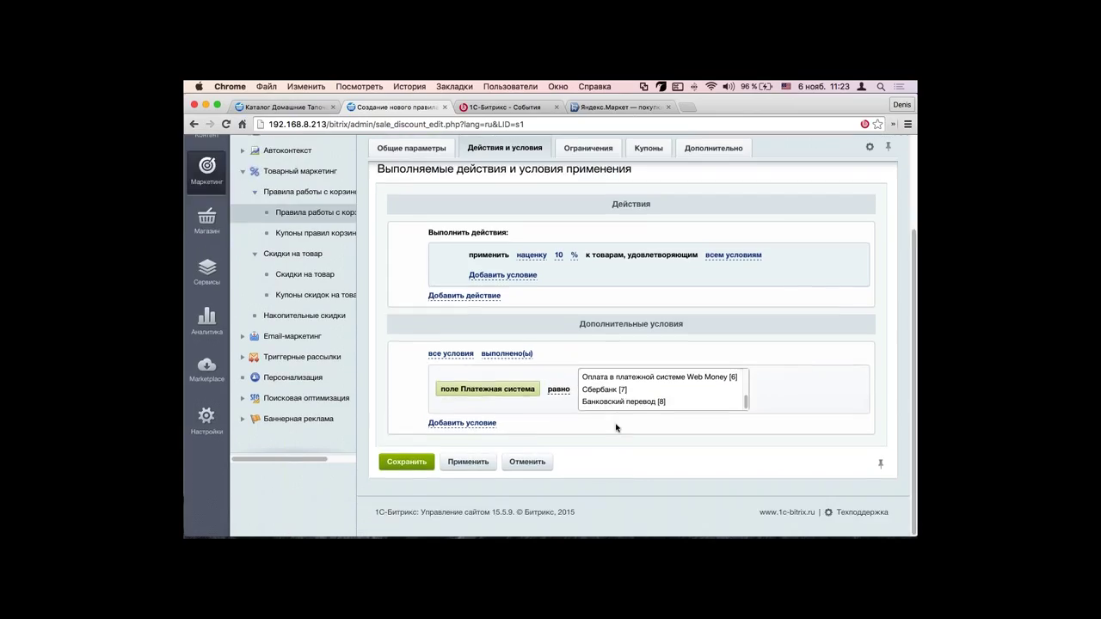
scroll(616, 400, up, 3)
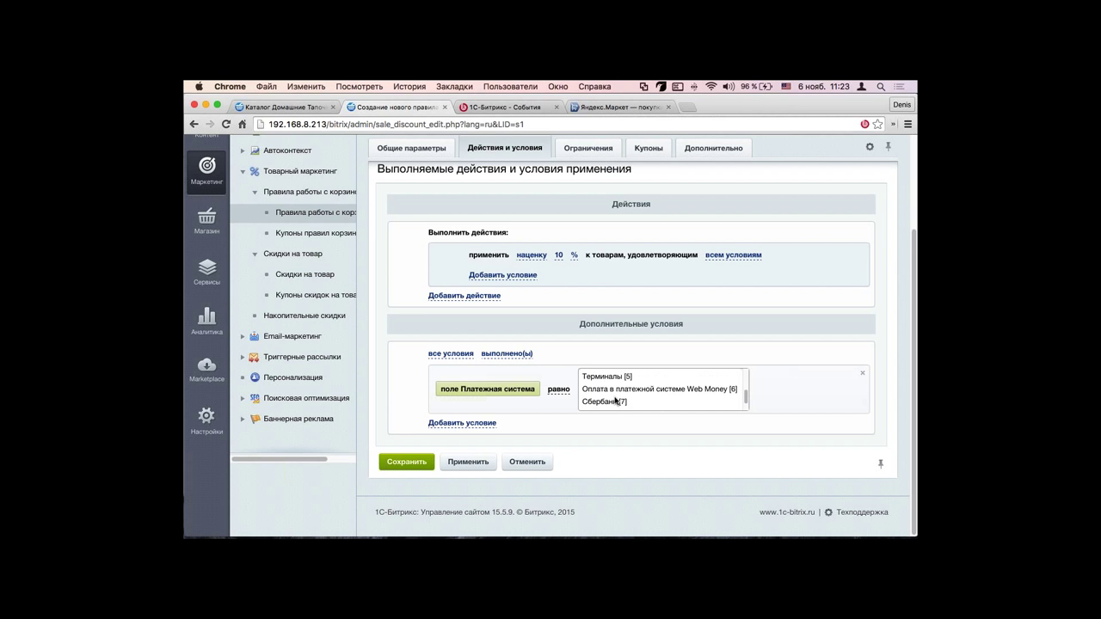
scroll(616, 400, down, 3)
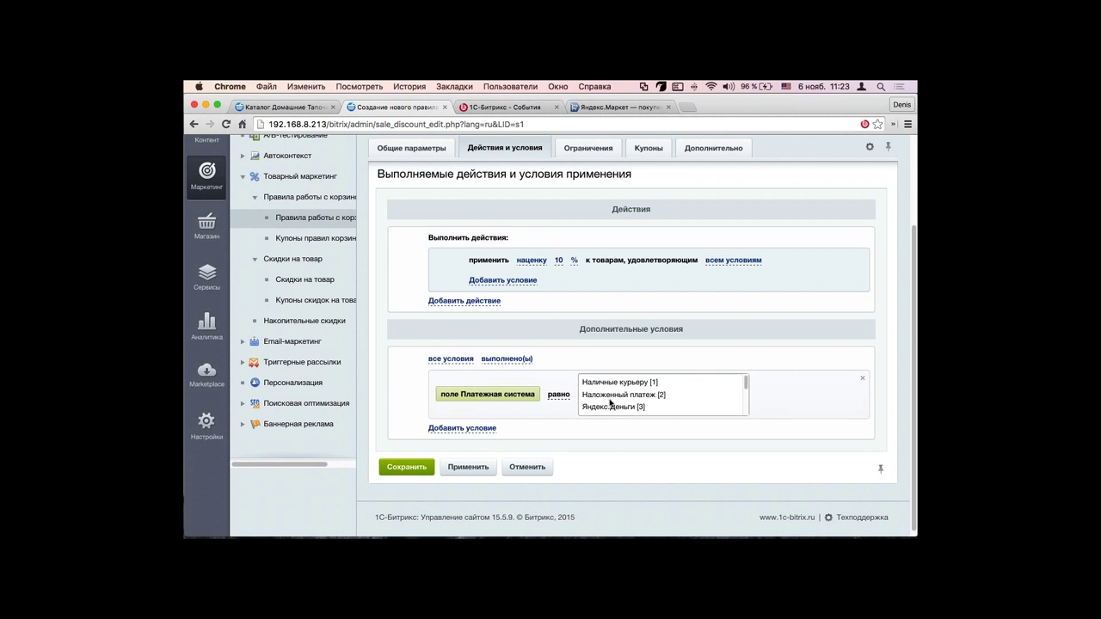
click(609, 409)
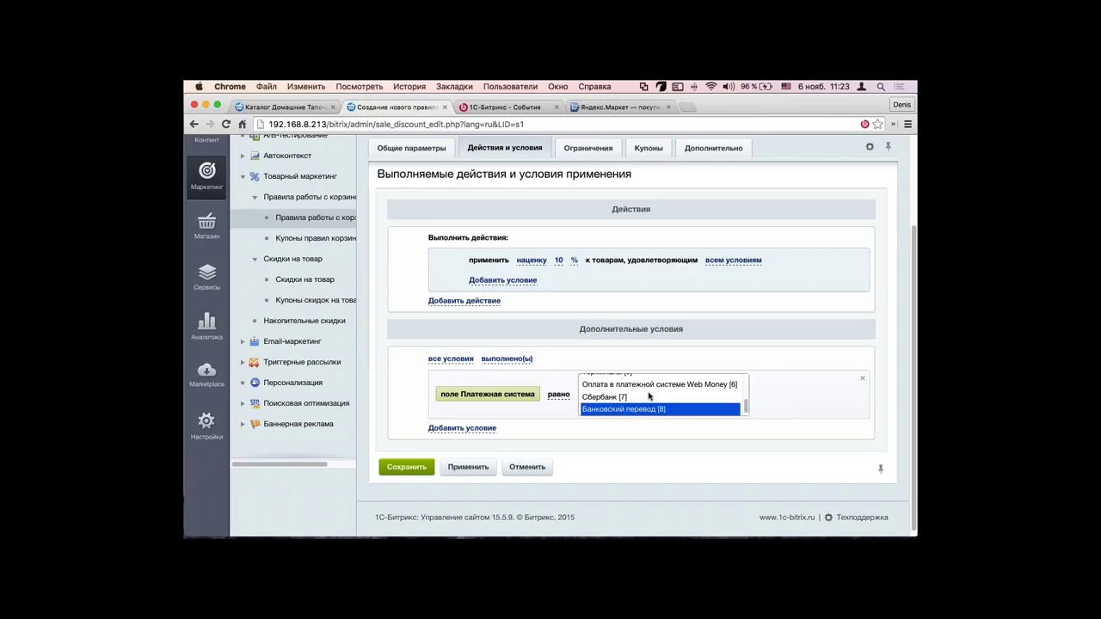
scroll(649, 395, up, 2)
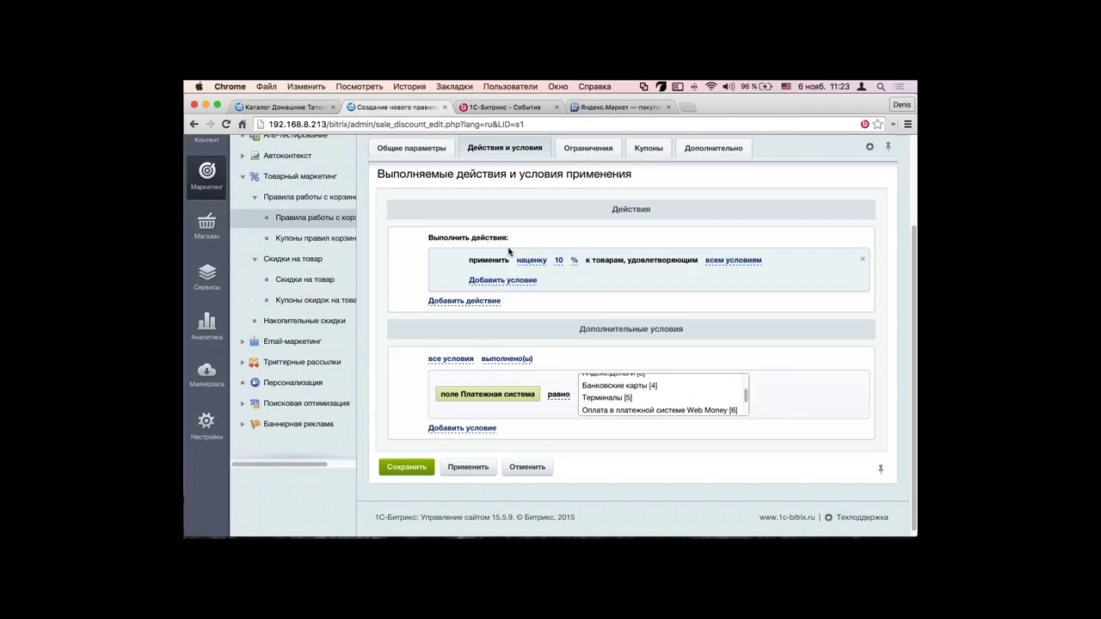
click(534, 270)
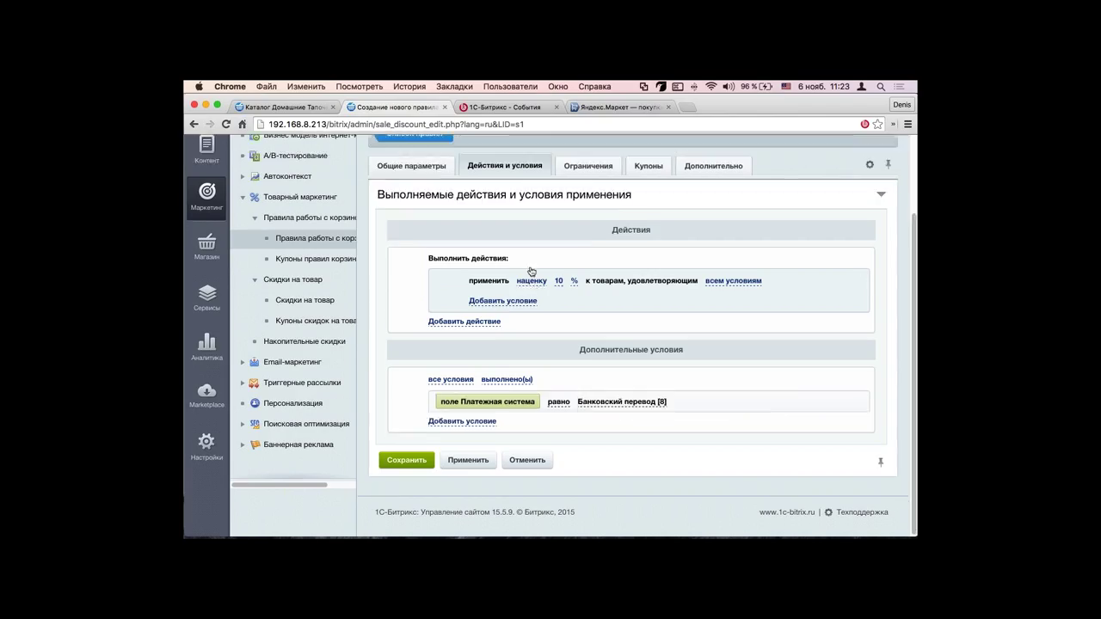
Step: Switch the cart price action back to a discount («скидку») and remove the payment system condition
click(532, 285)
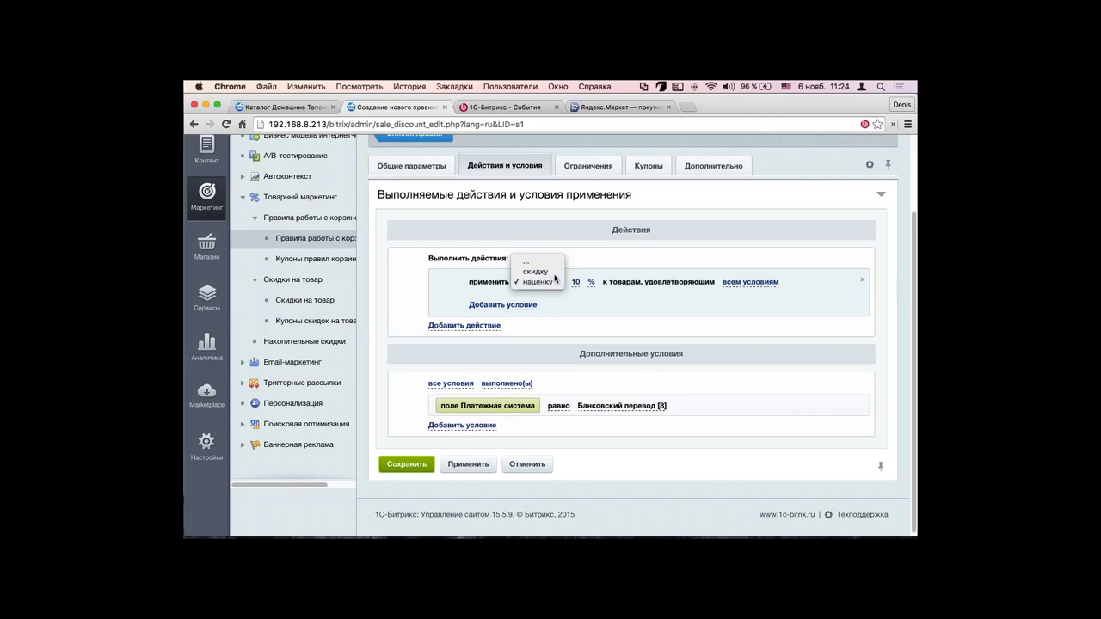
click(631, 323)
click(632, 324)
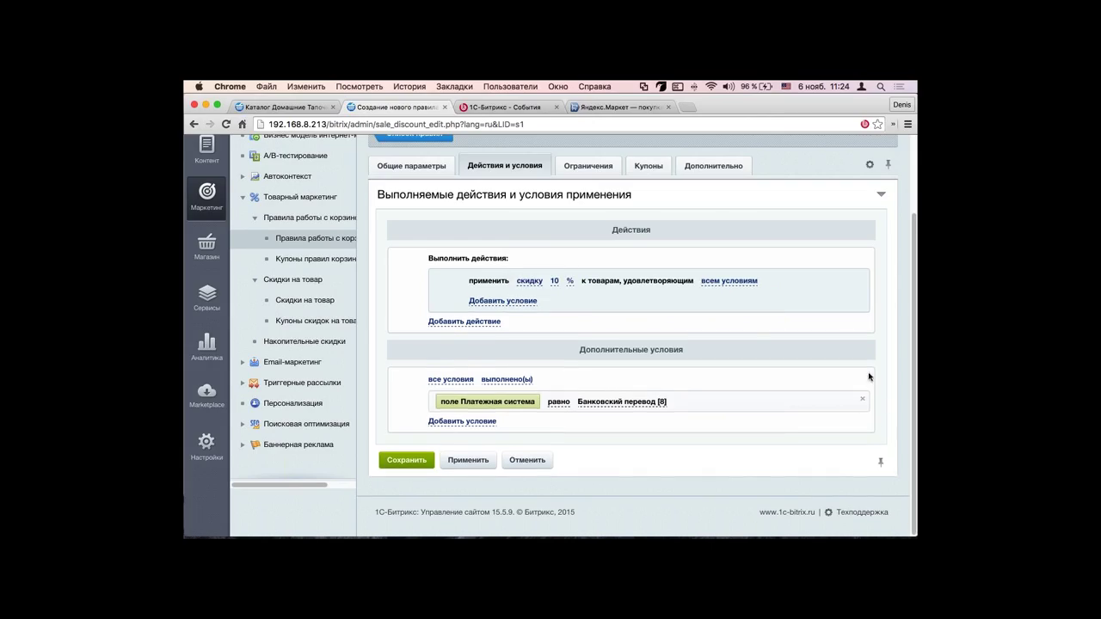
click(864, 406)
Step: Look through the rule's available actions and the product conditions for the discount action once more
click(438, 323)
click(499, 325)
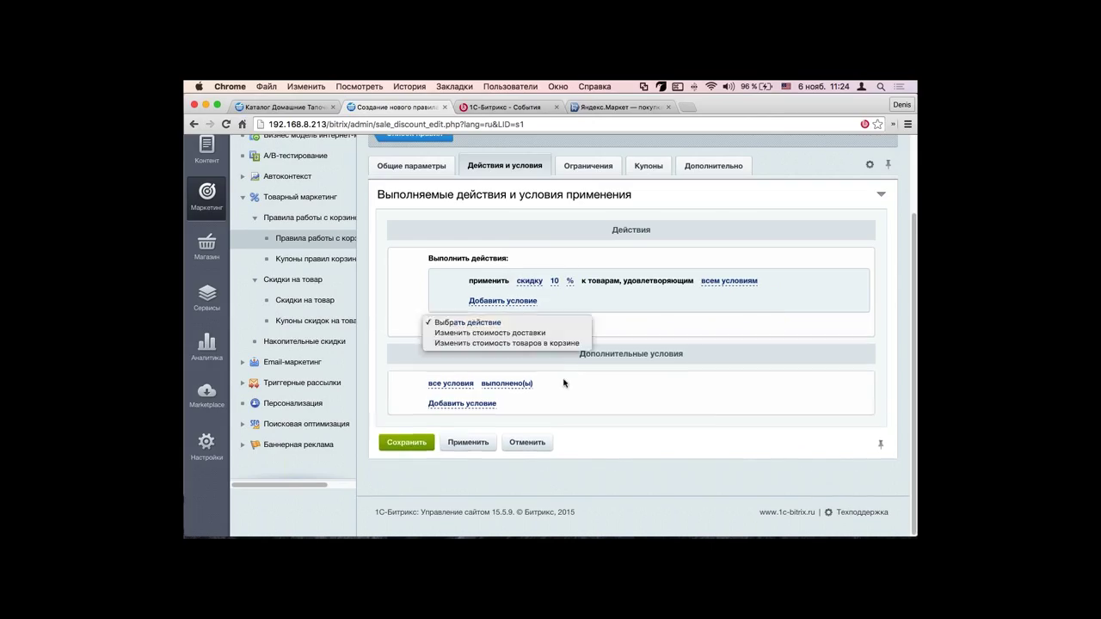
click(589, 349)
click(516, 301)
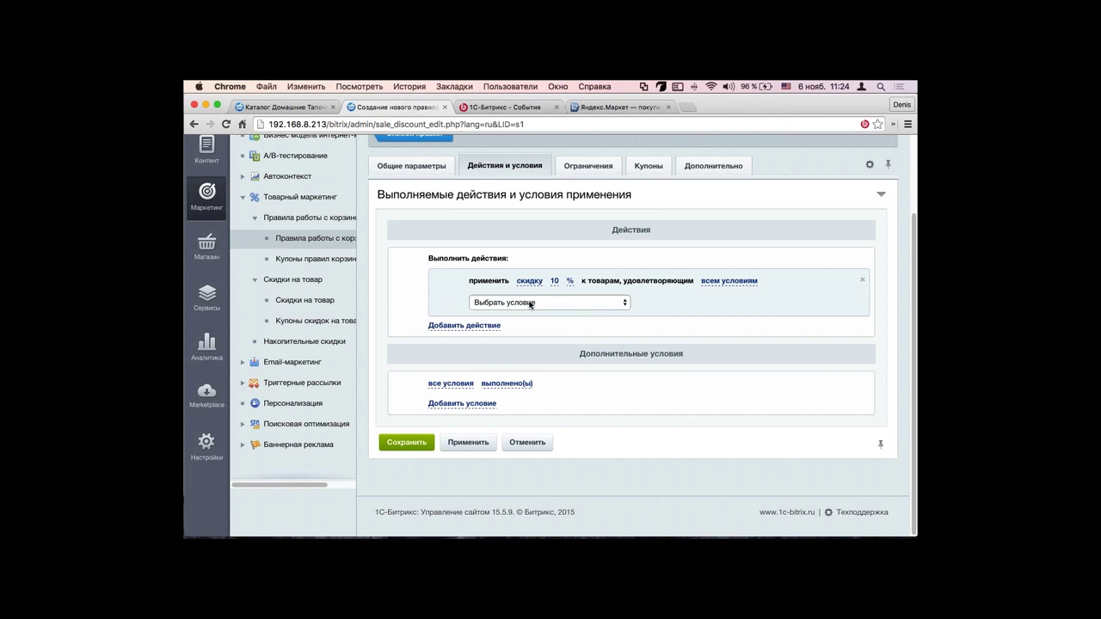
click(517, 301)
scroll(579, 379, down, 10)
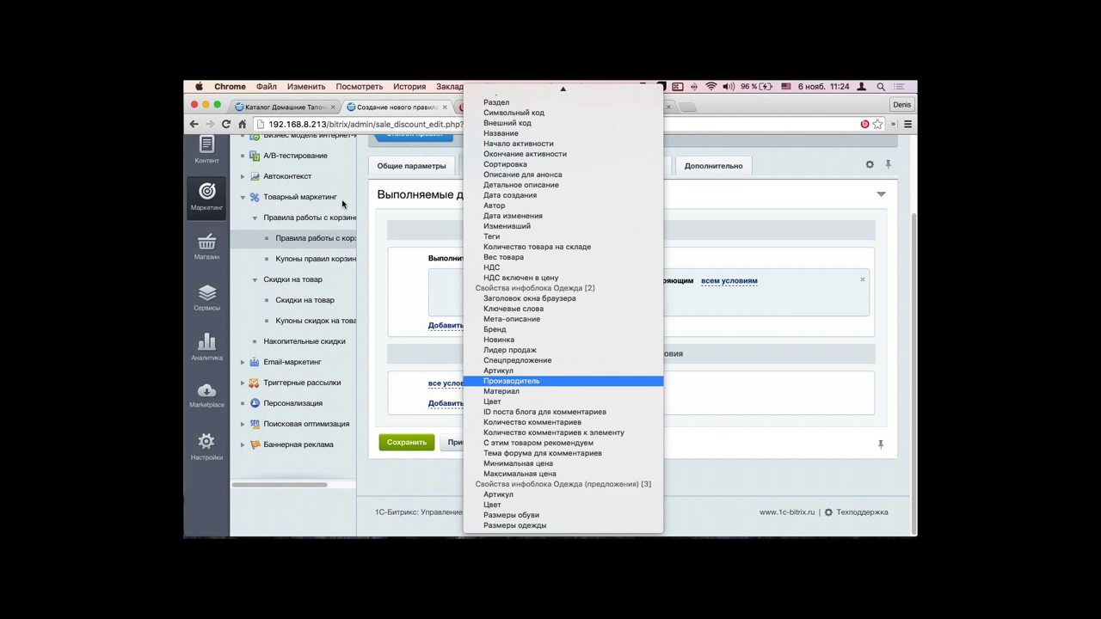
click(457, 392)
Step: Add the additional condition «Количество позиций» with the comparison «больше либо равно» and the value 3
click(461, 411)
click(464, 404)
click(478, 401)
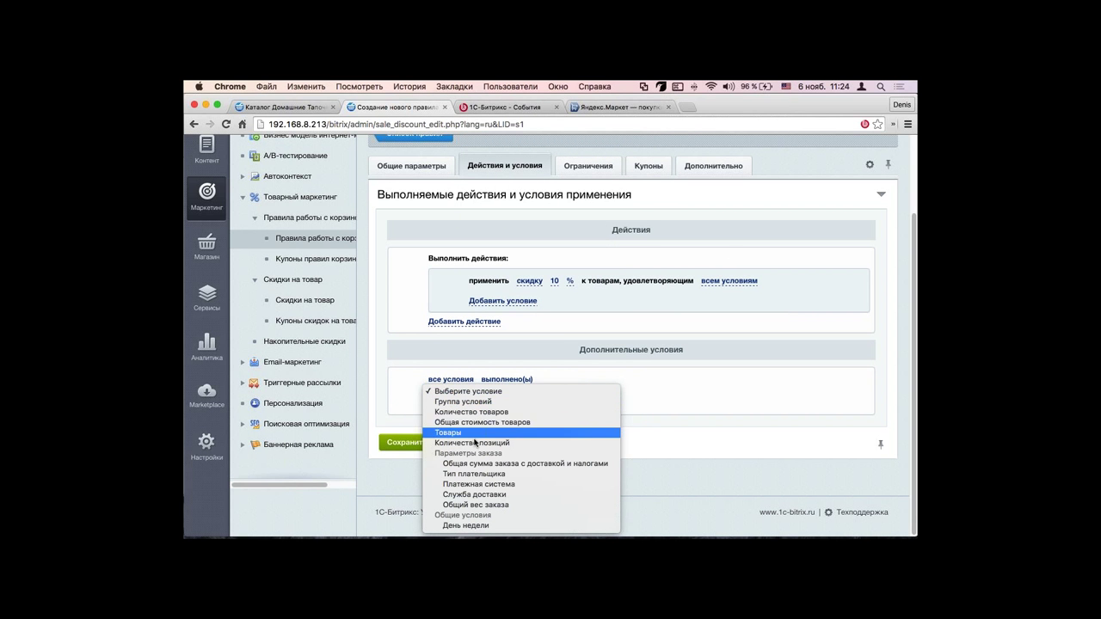
click(474, 444)
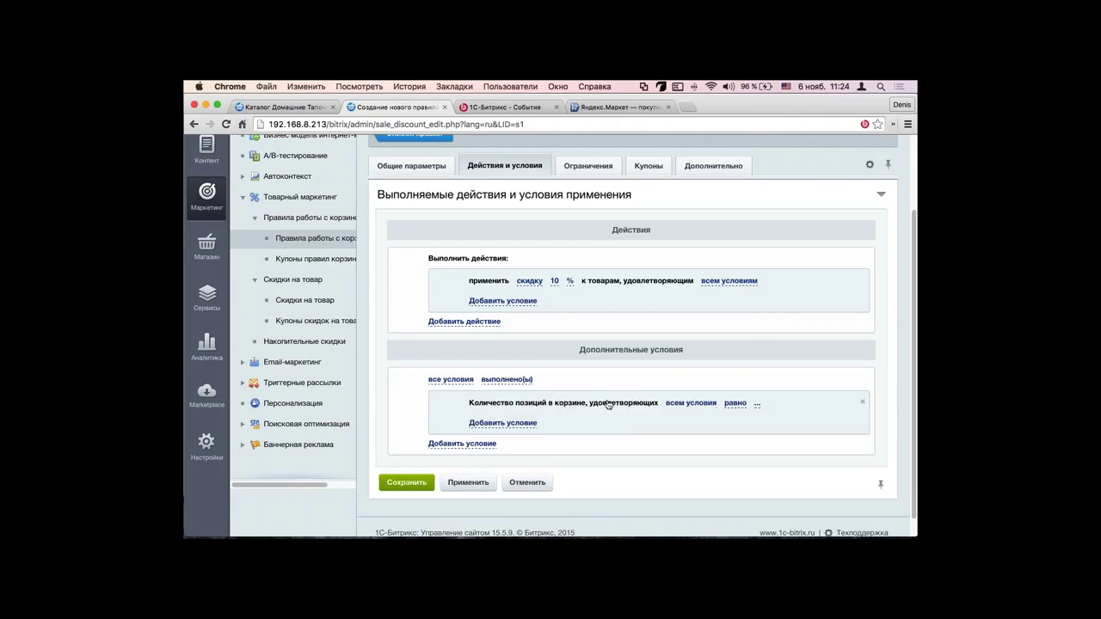
click(693, 405)
click(752, 405)
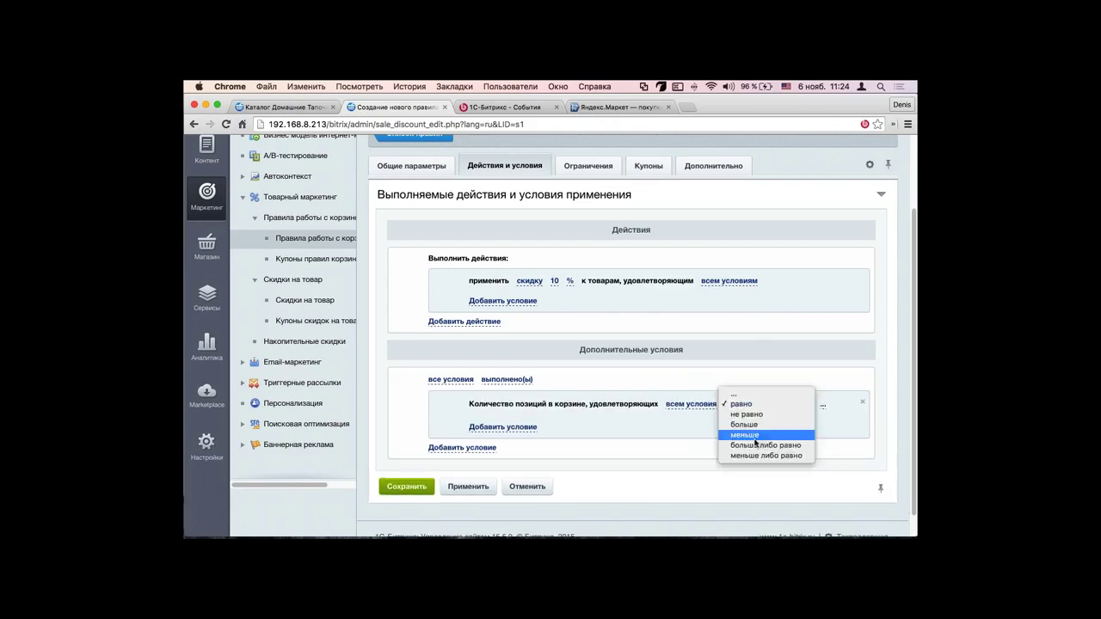
click(757, 445)
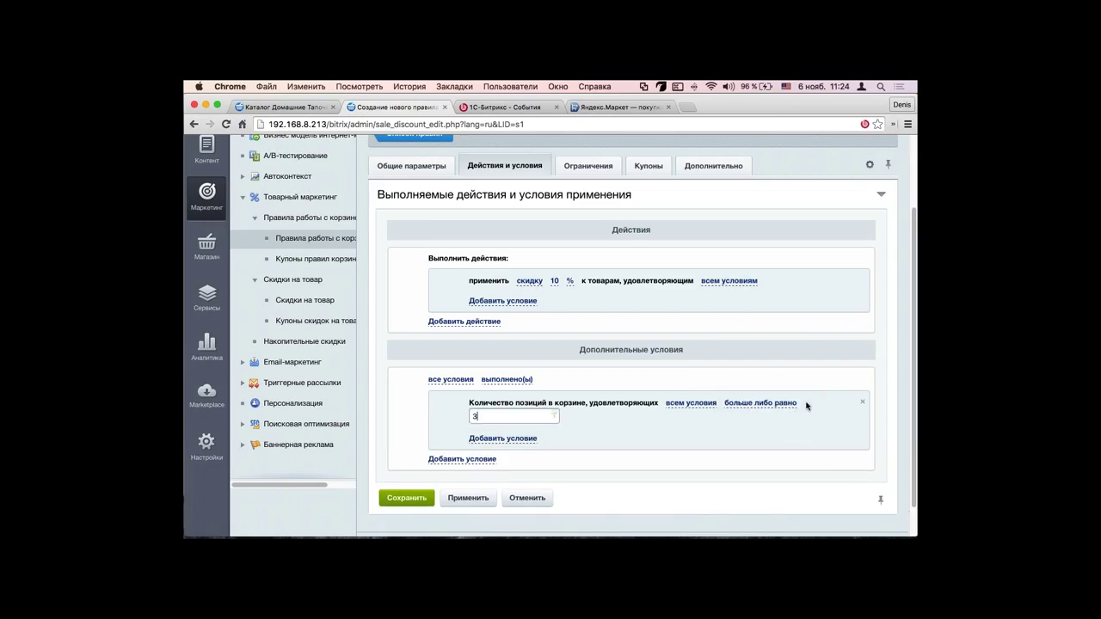
click(492, 503)
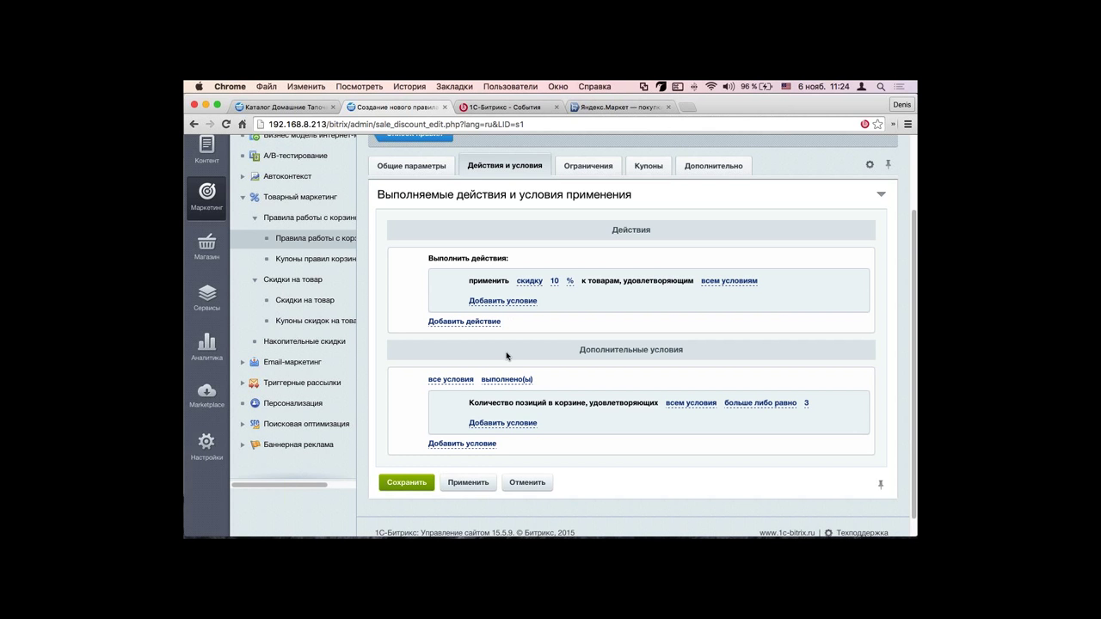
Step: Assign the rule to all listed user groups, from «Администраторы» to «Контент-редакторы», and apply the rule
click(468, 481)
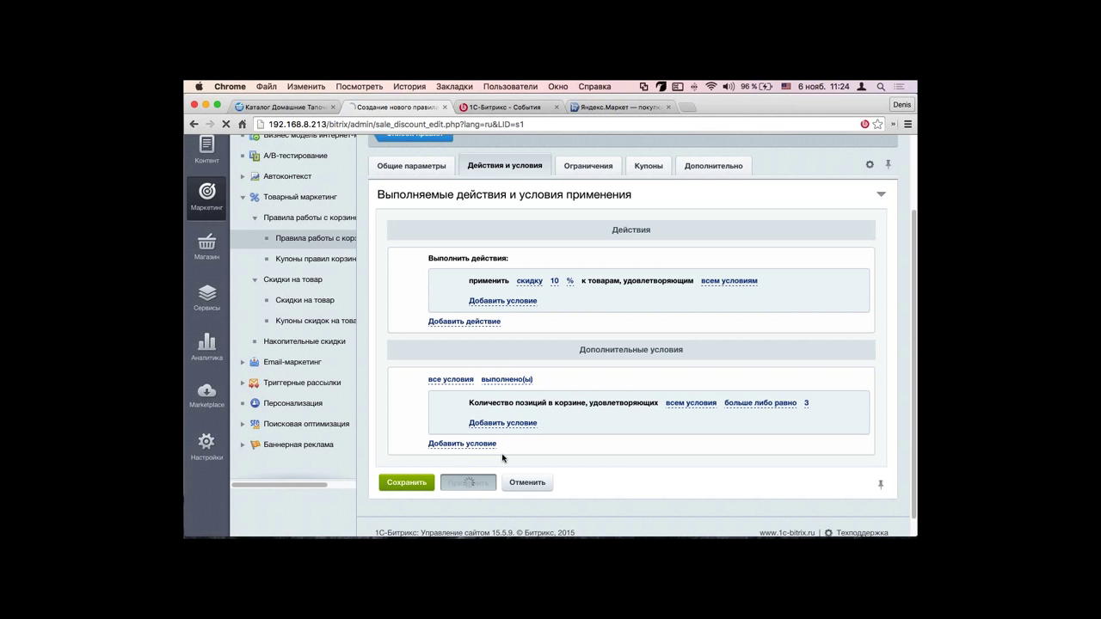
click(588, 339)
click(659, 405)
shift+click(654, 479)
scroll(469, 445, down, 1)
click(469, 519)
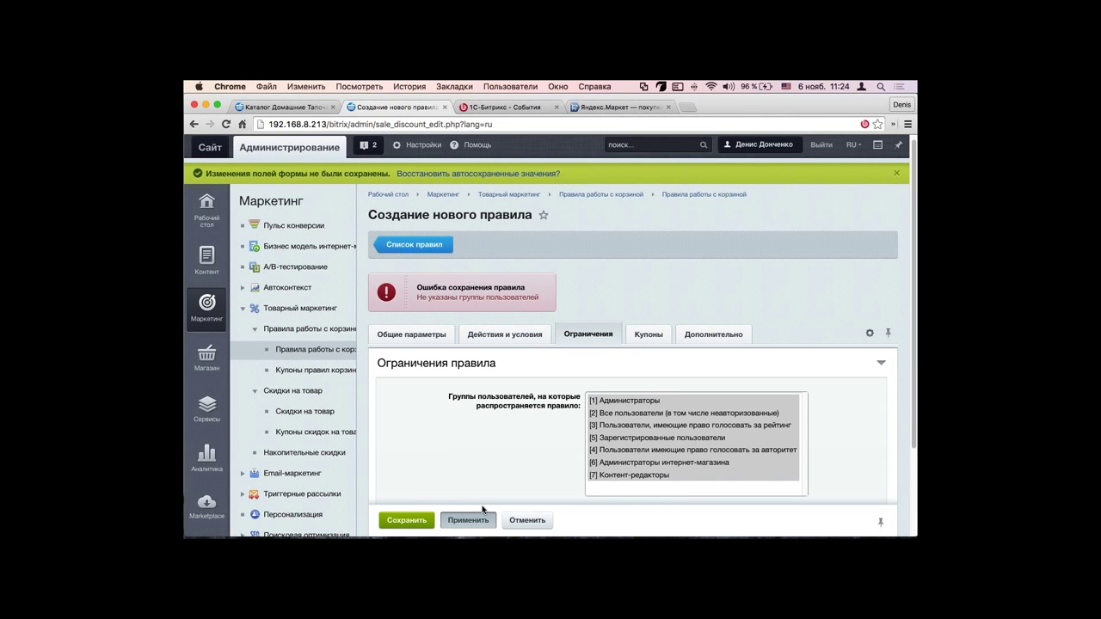
Step: Review the saved rule's actions and conditions, and go to the «Домашние Тапочки Розовый Рай» product page in the store
click(522, 264)
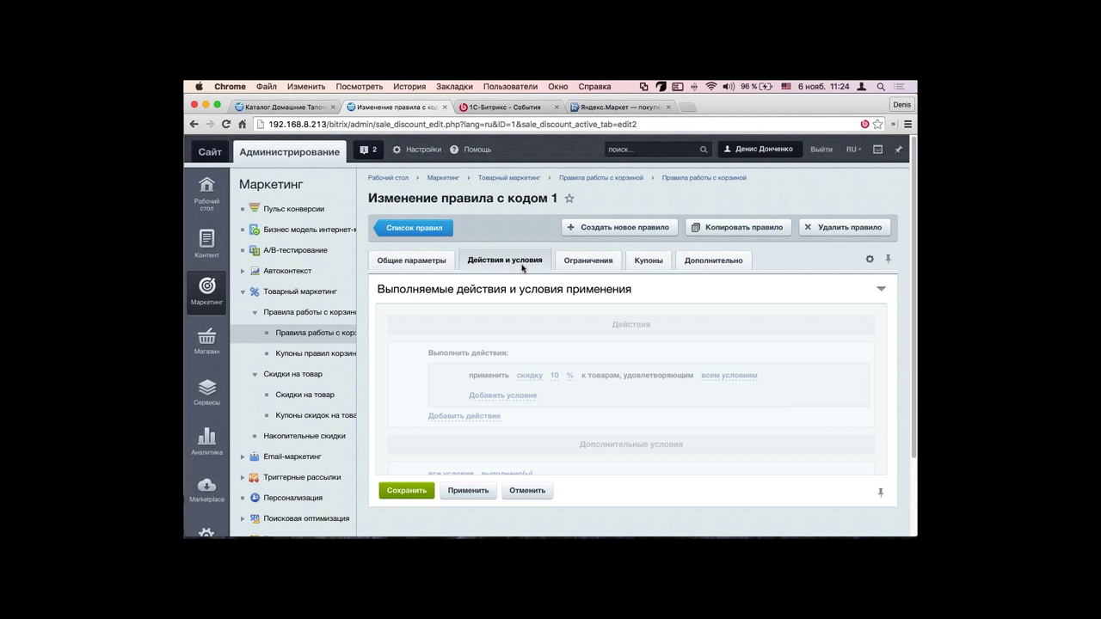
scroll(551, 310, down, 2)
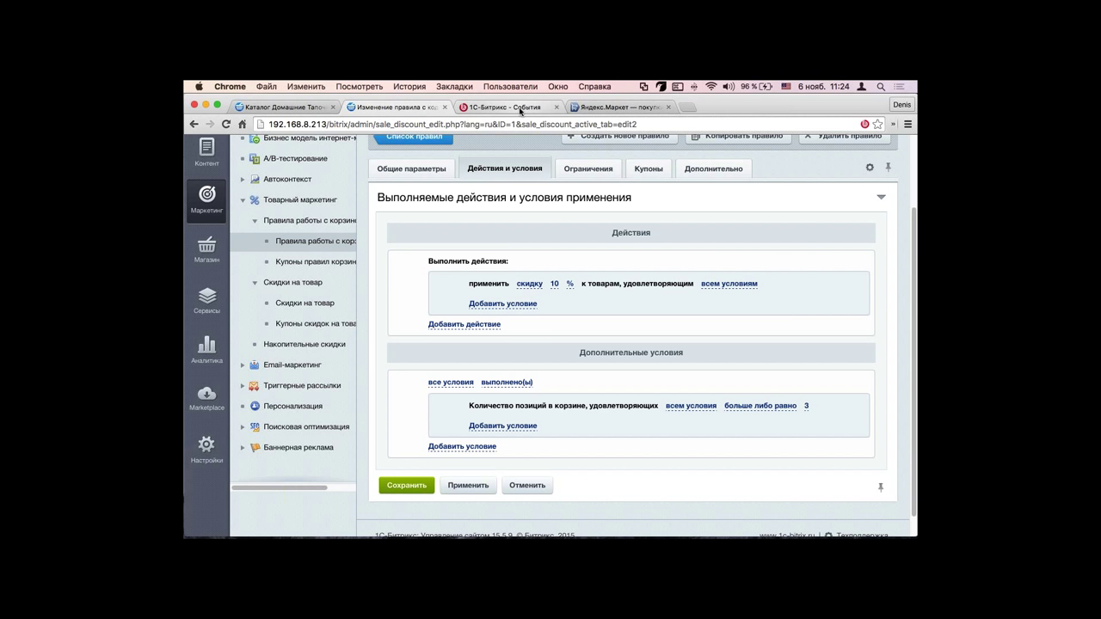
click(300, 105)
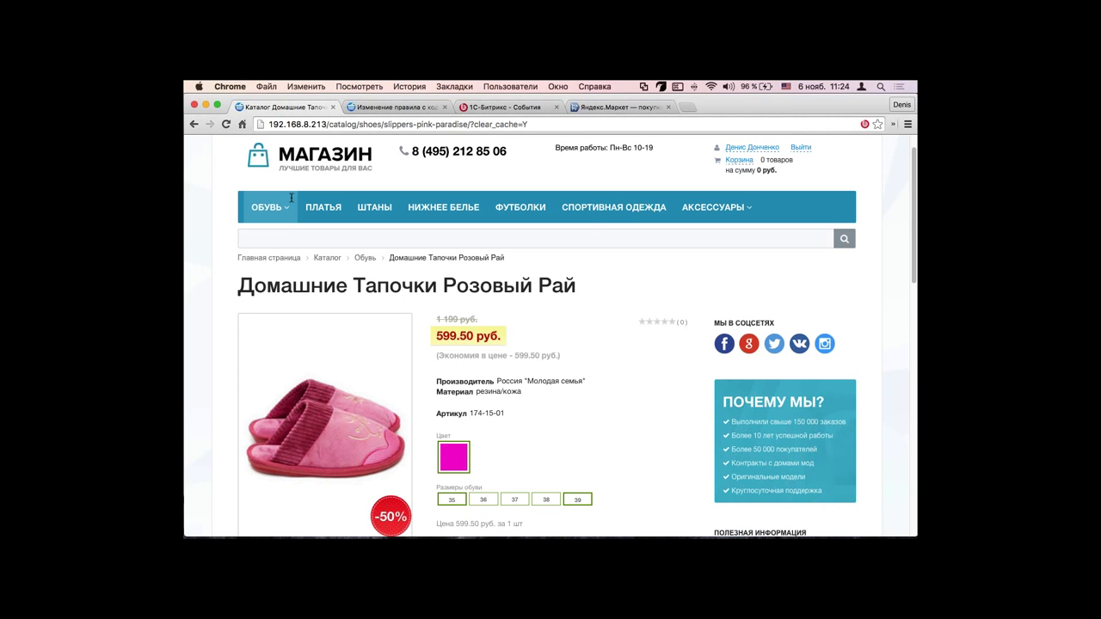
scroll(533, 228, down, 1)
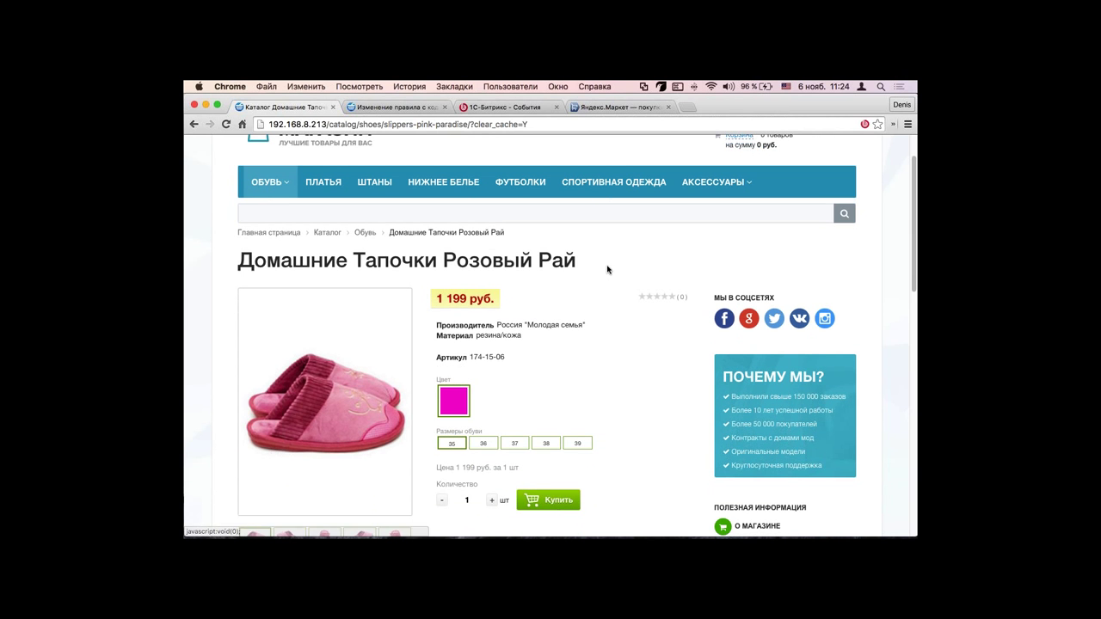
Step: Put 3 pieces of «Домашние Тапочки Розовый Рай» in the store cart and reload the cart with the cache cleared
scroll(627, 336, down, 3)
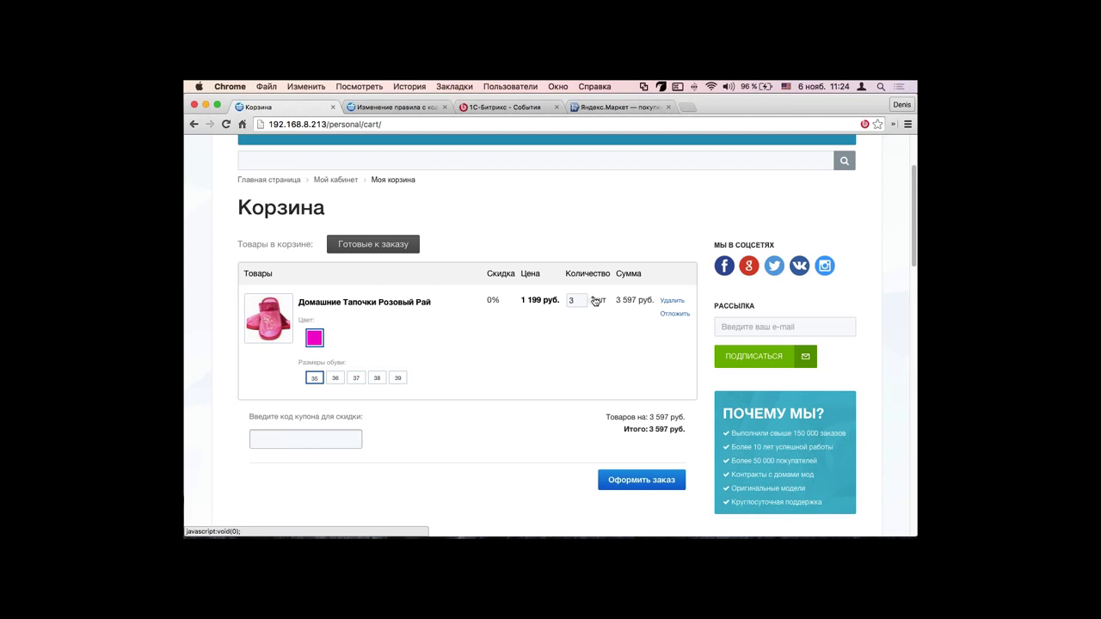
click(596, 301)
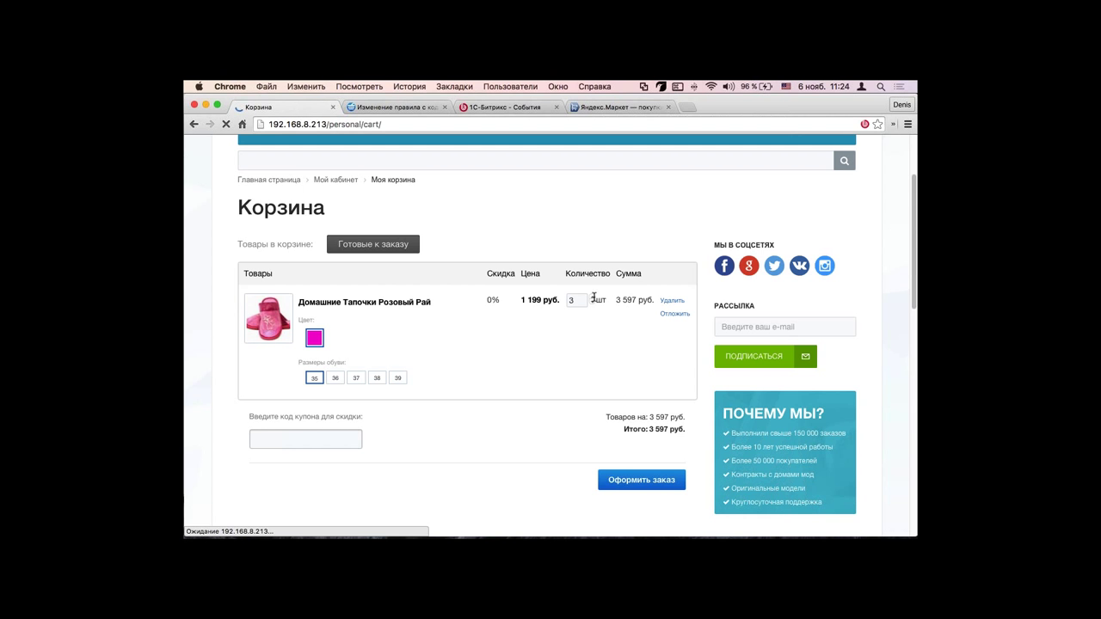
click(430, 147)
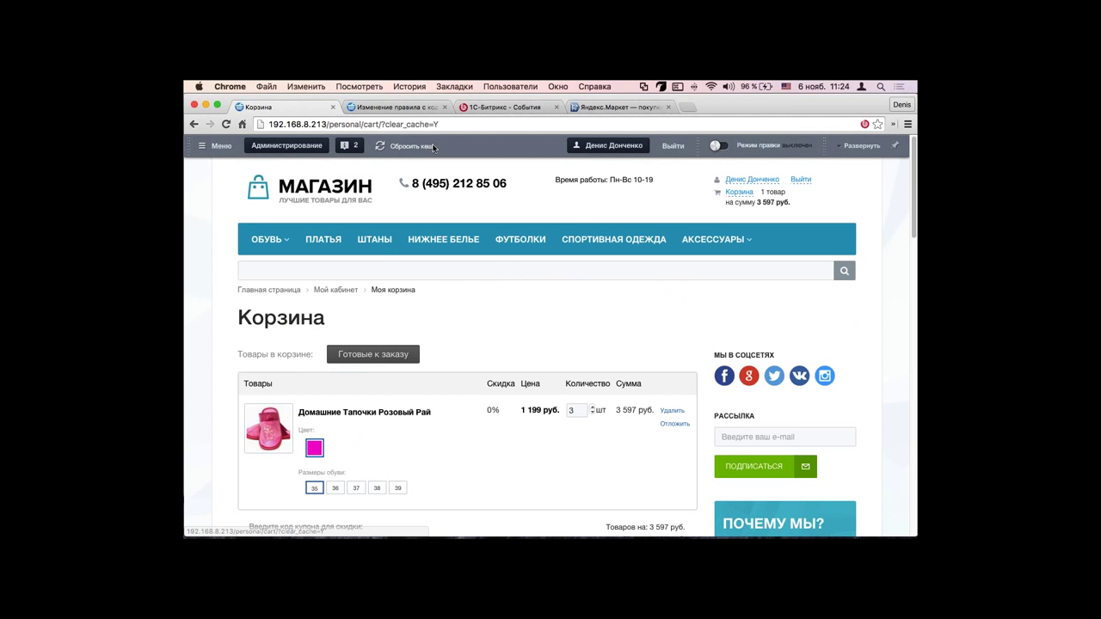
Step: In the cart rule, replace the «Количество позиций» additional condition with «Количество товаров»
click(396, 107)
scroll(585, 387, down, 1)
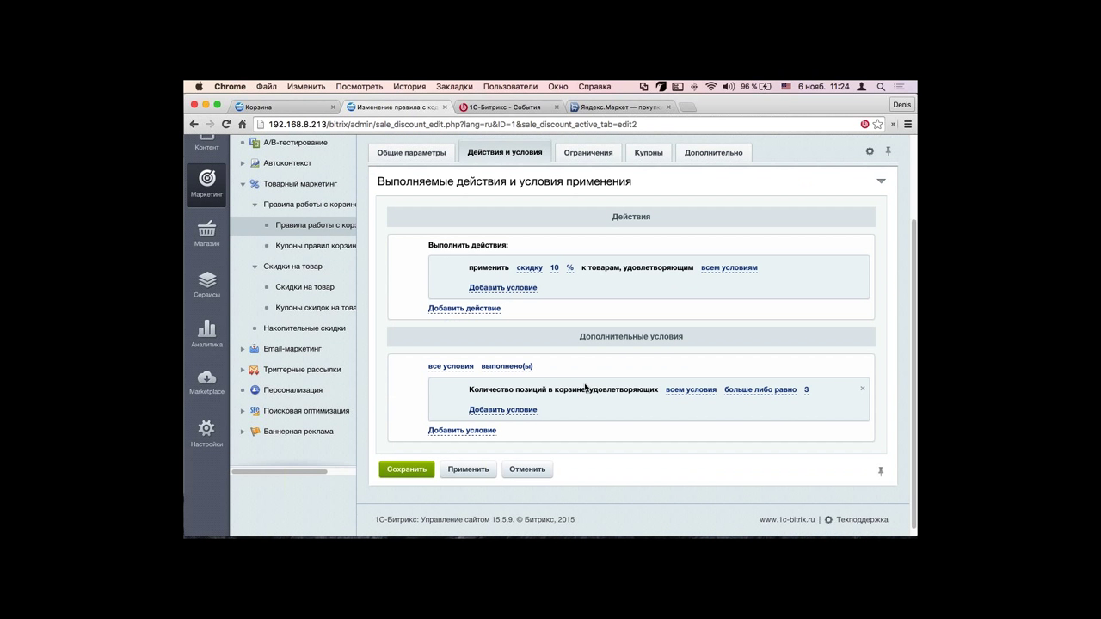
click(500, 415)
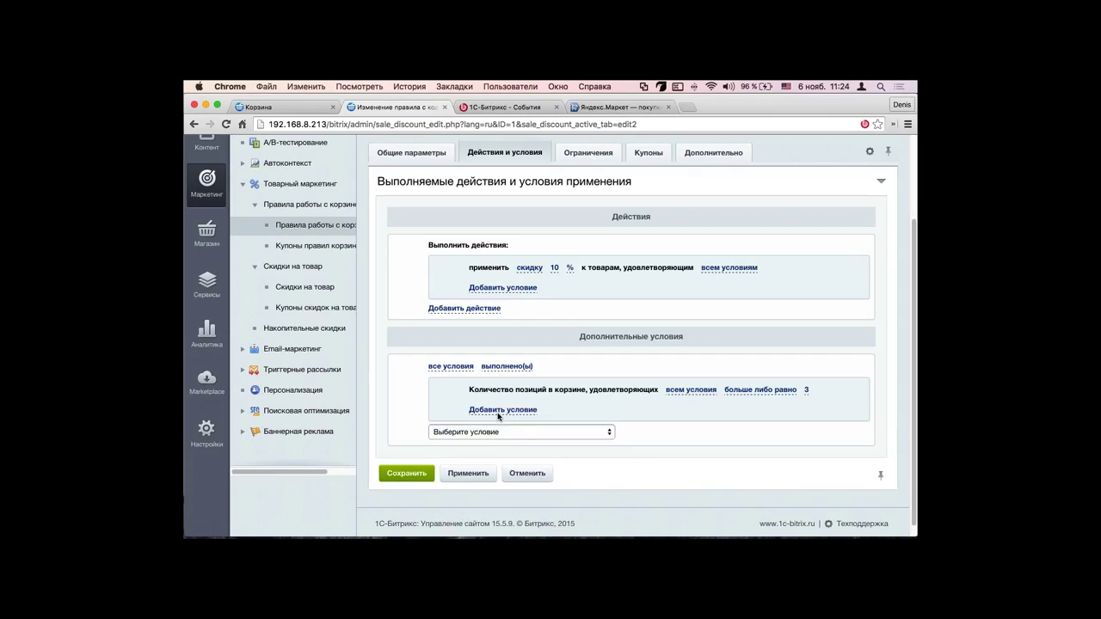
click(526, 435)
click(499, 430)
click(862, 390)
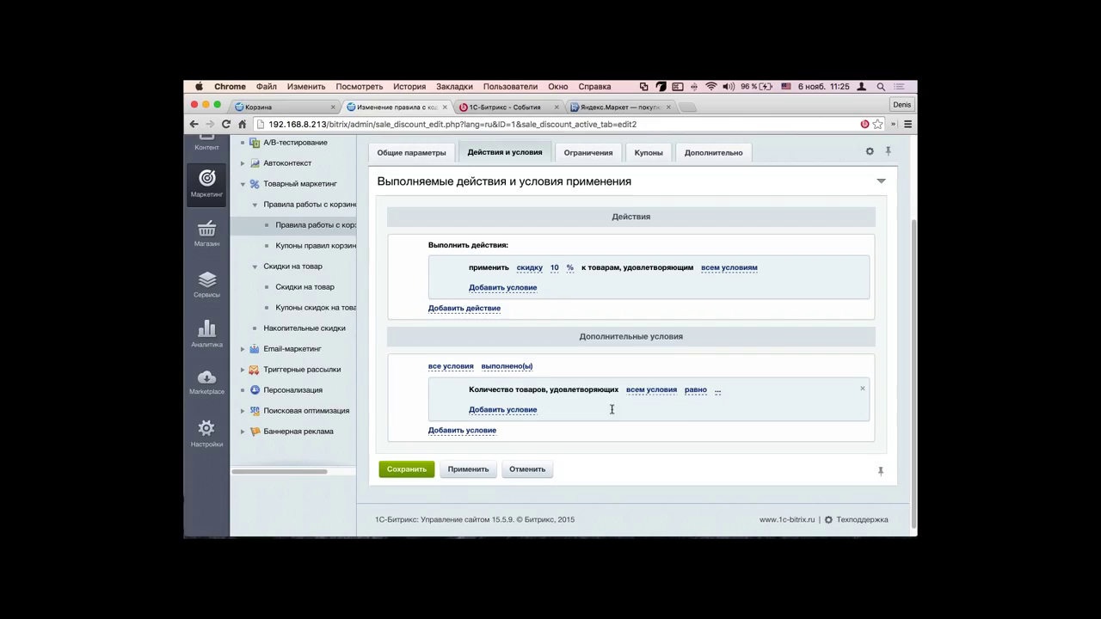
Step: Set the «Количество товаров» condition's comparison to «больше либо равно» and its value to 3
click(641, 390)
click(731, 390)
click(704, 391)
click(718, 392)
click(716, 436)
click(772, 393)
text(1)
Step: Apply the rule and reload the cart page in the store
click(468, 473)
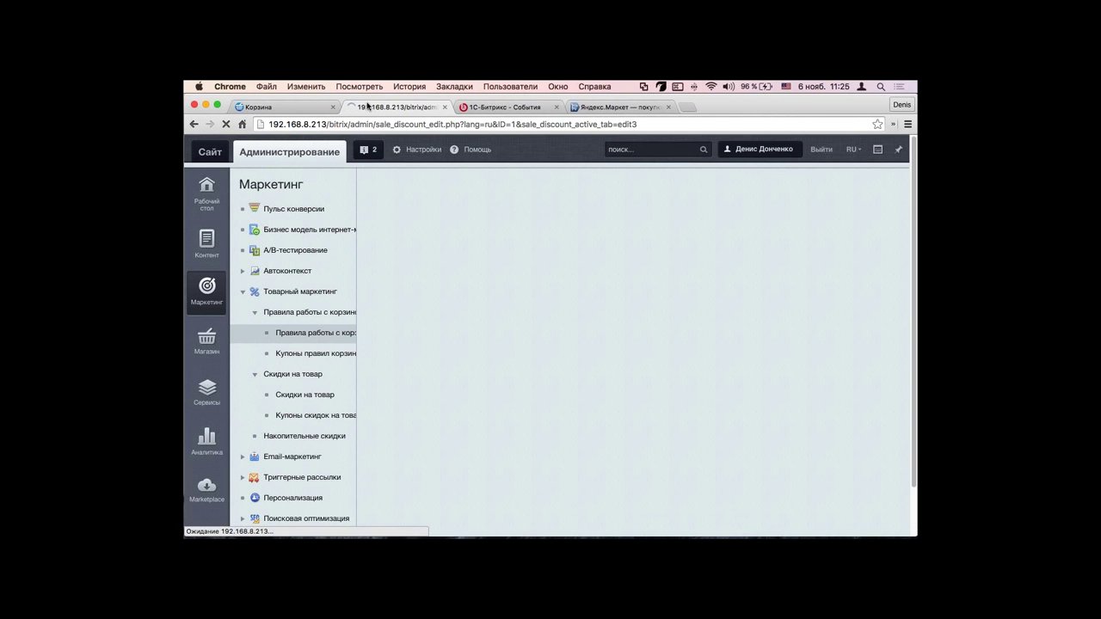
click(291, 108)
key(super+r)
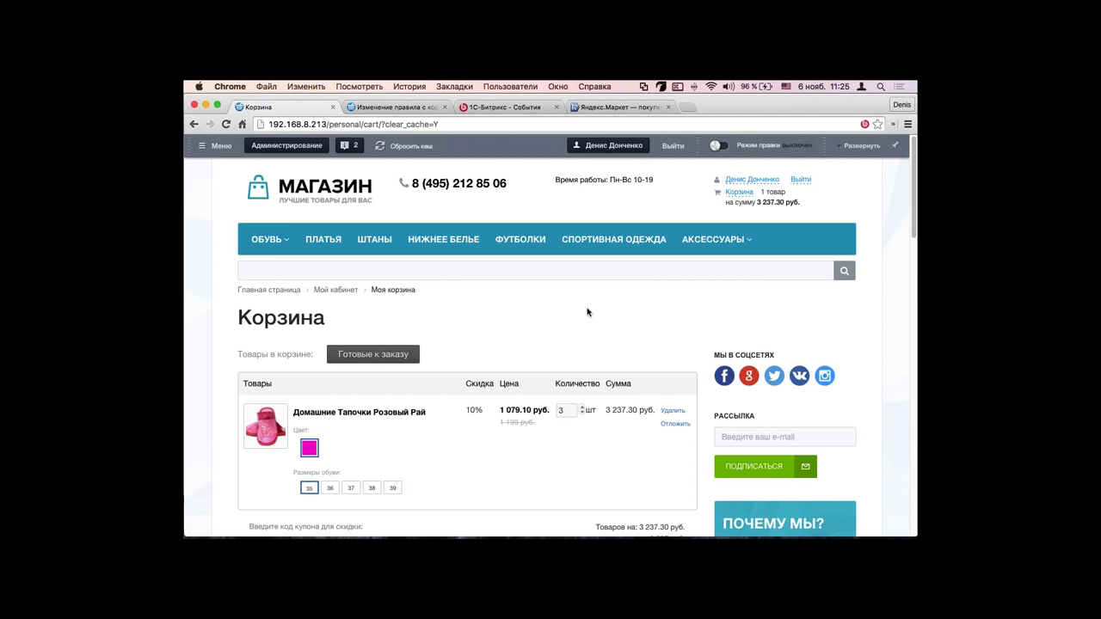
Step: Review the saved rule's additional condition and the nested conditions available for «Количество товаров»
key(ctrl+Tab)
scroll(516, 258, down, 3)
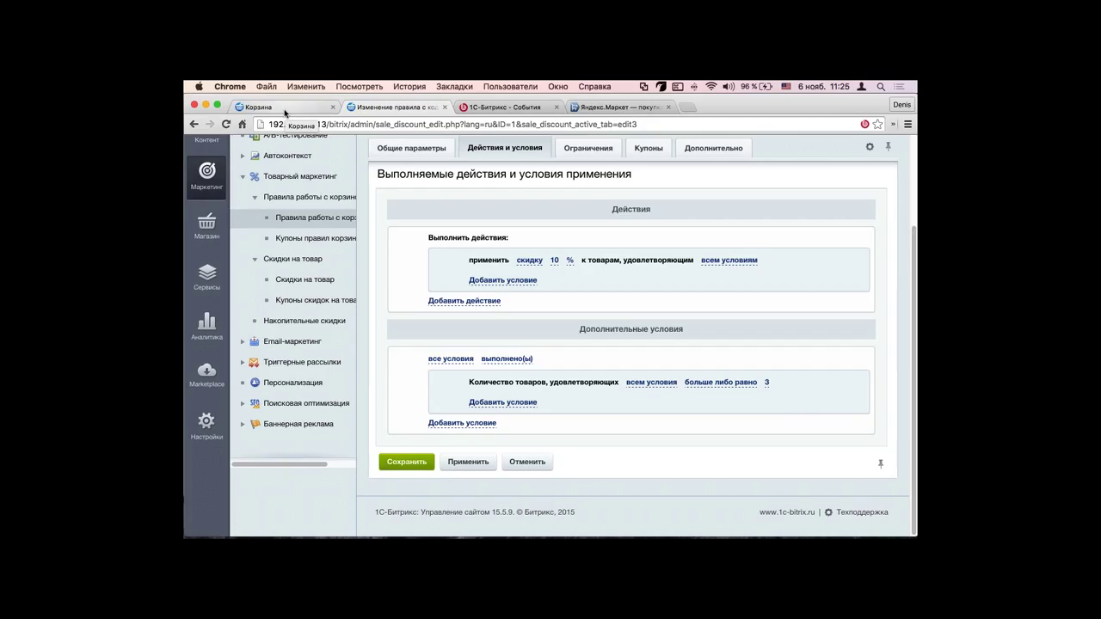
click(502, 402)
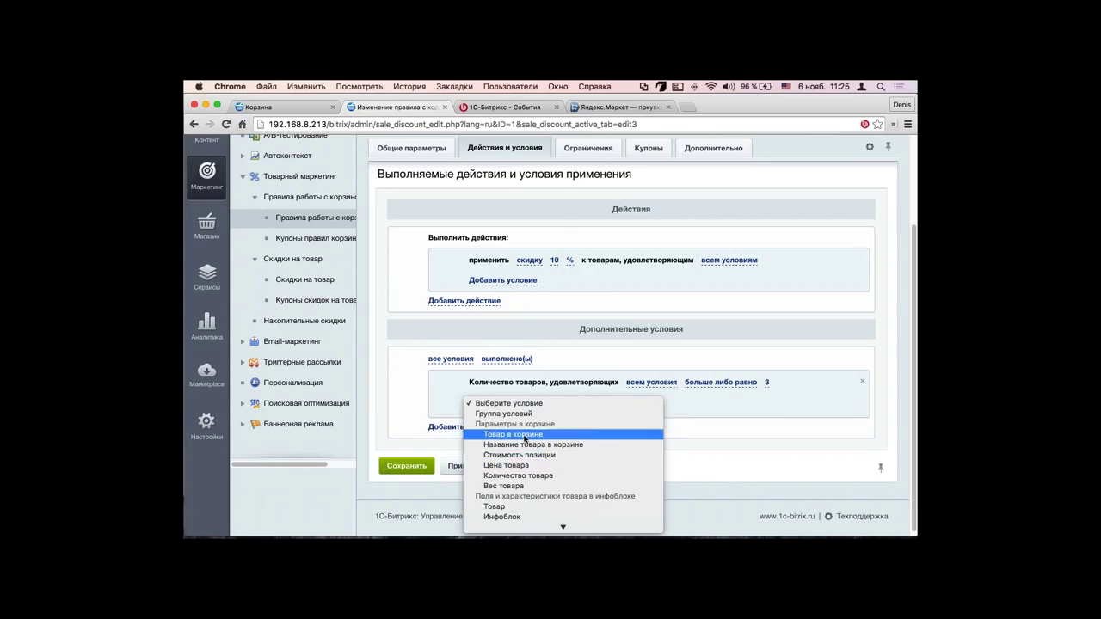
click(680, 422)
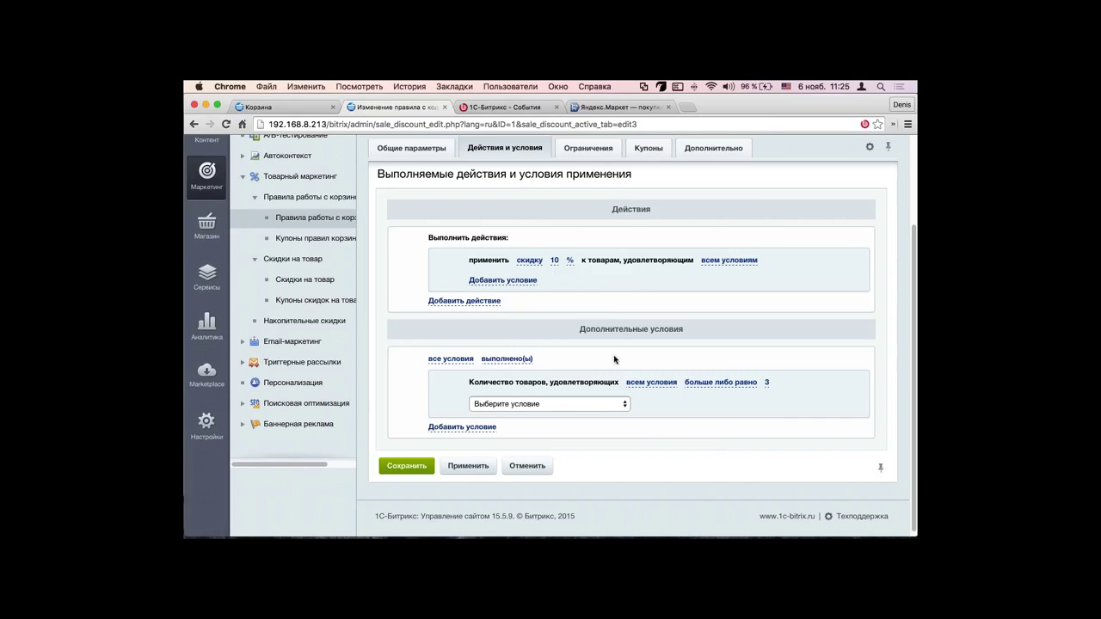
Step: Test the rule in the cart by setting the slippers' quantity to 2 and back to 3, and return to the rule
click(266, 107)
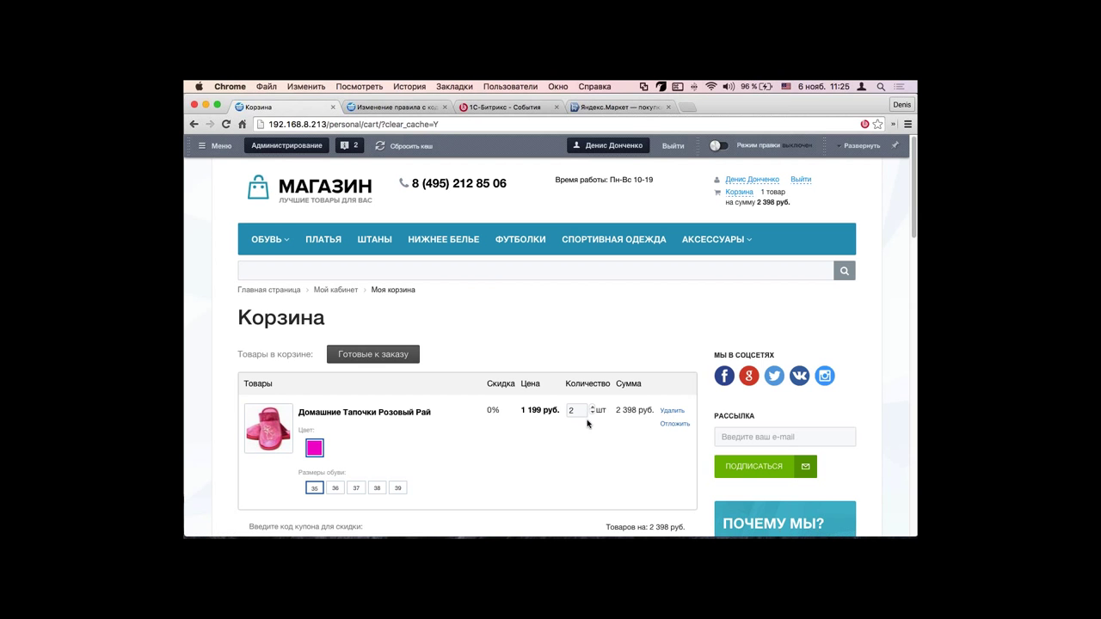
click(591, 410)
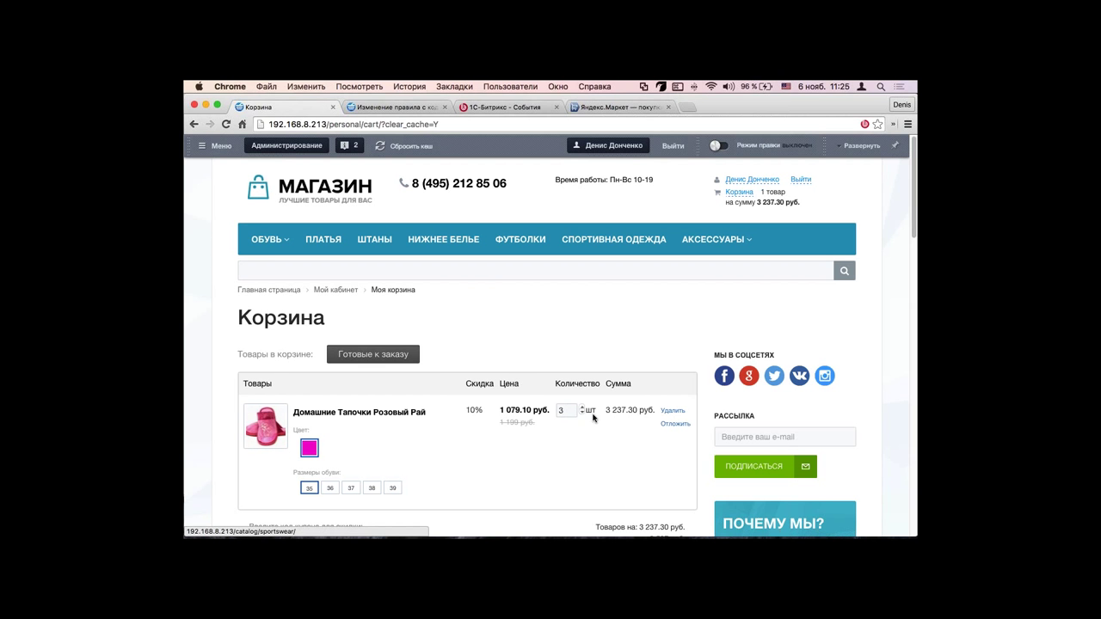
click(411, 106)
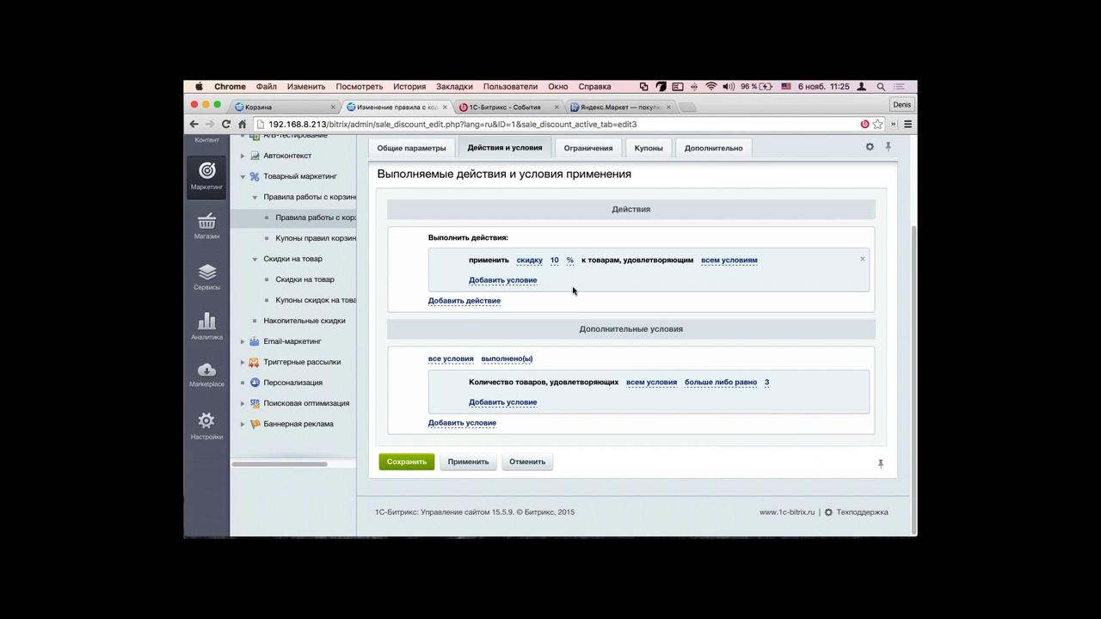
Step: Look through the nested conditions for «Количество товаров» and add «Стоимость позиции»
click(514, 403)
click(525, 406)
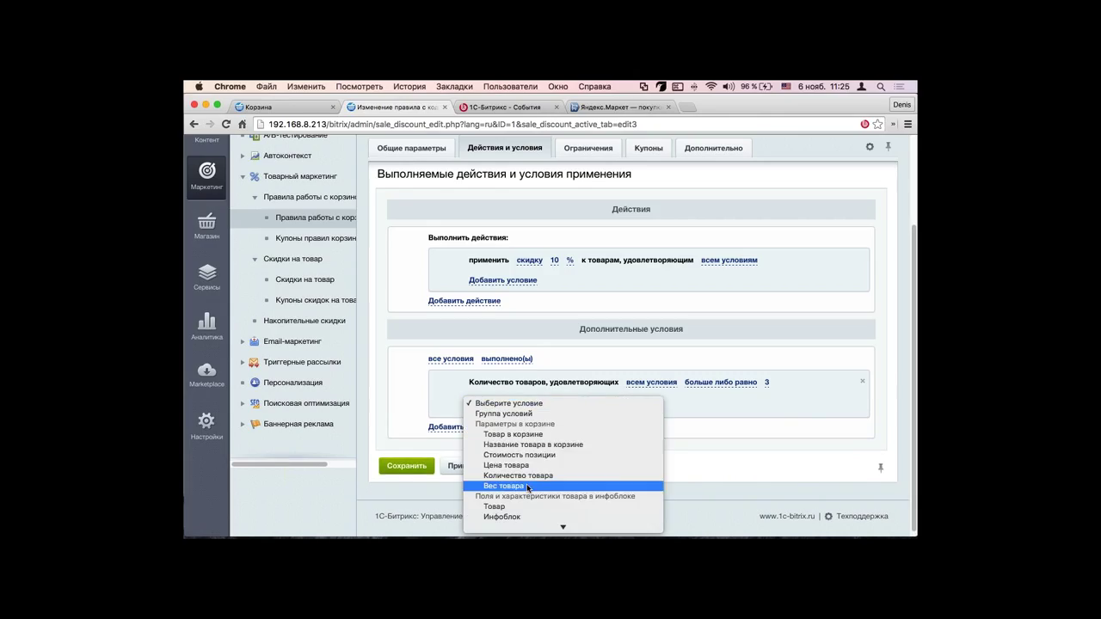
scroll(559, 451, down, 1)
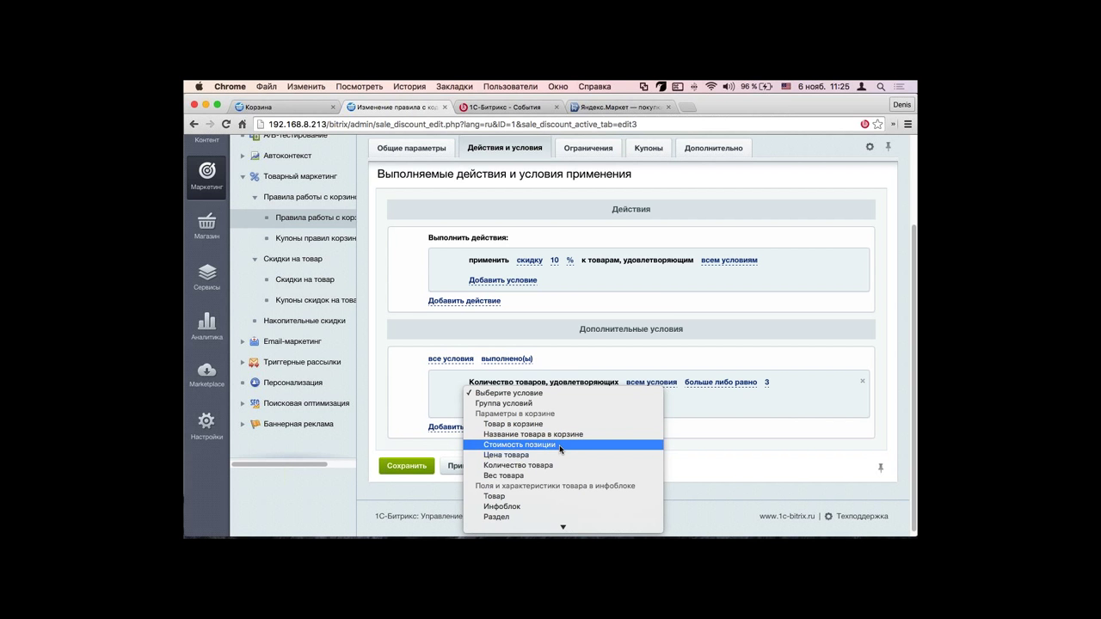
scroll(560, 449, down, 5)
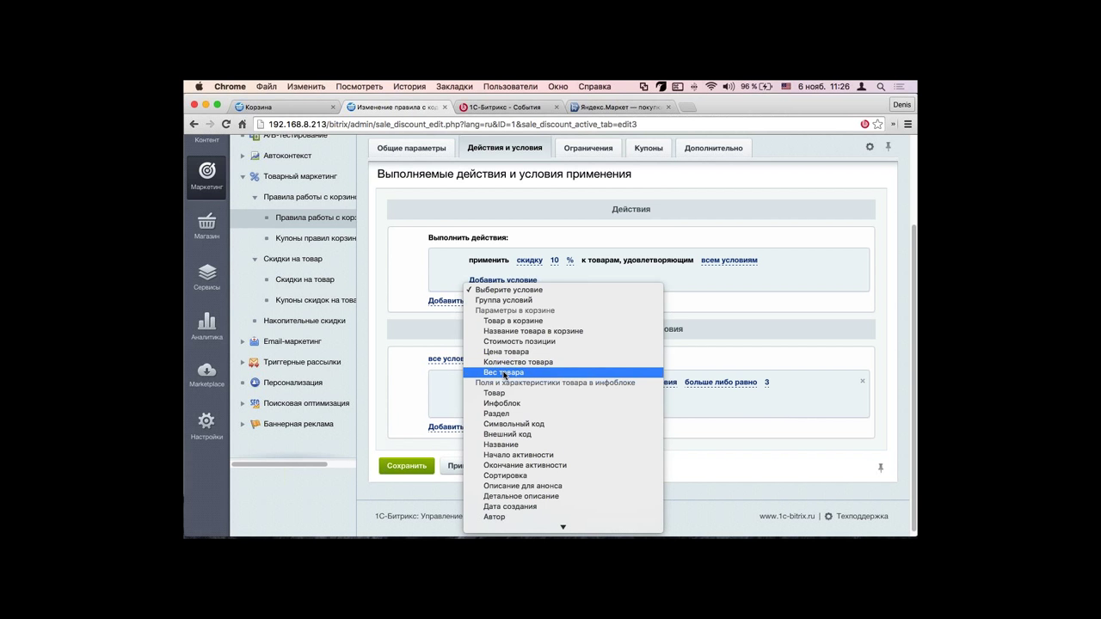
scroll(505, 376, down, 5)
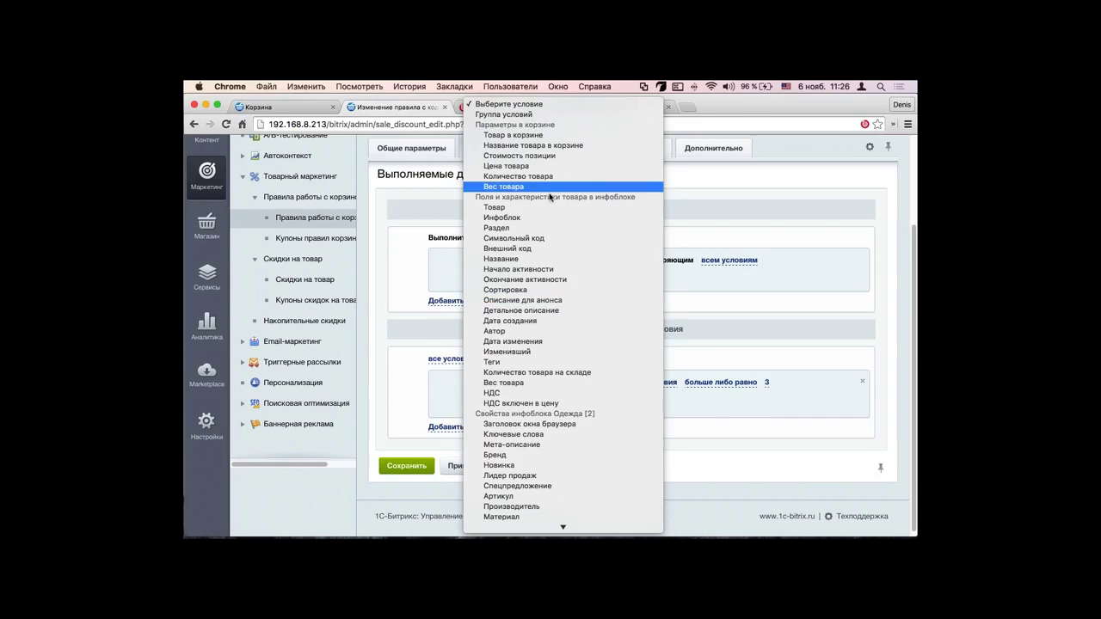
click(520, 156)
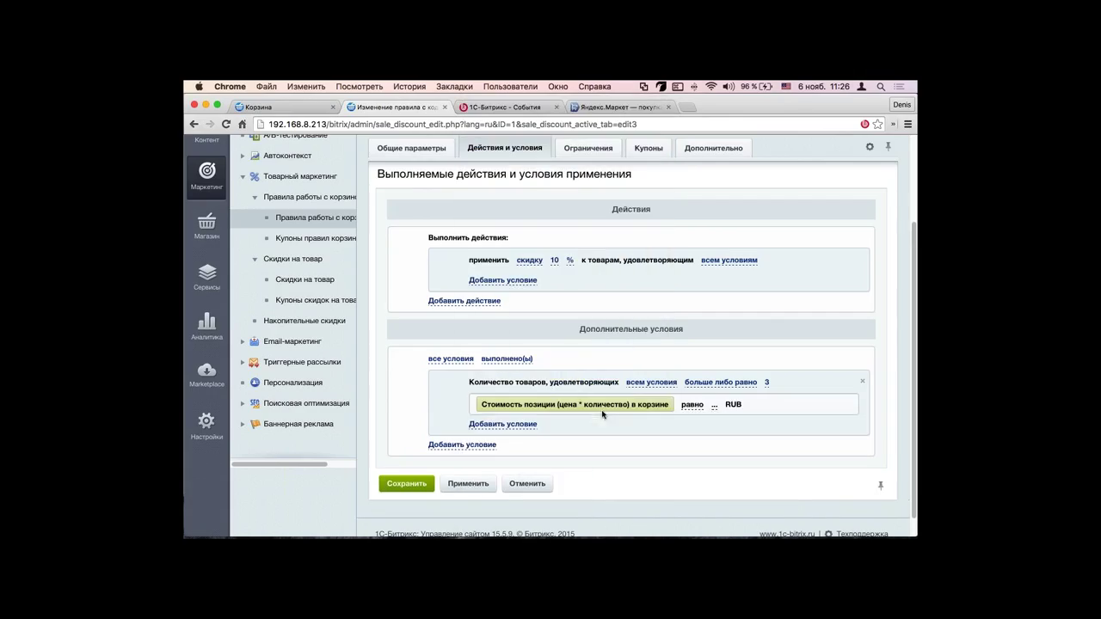
Step: Enter an amount in RUB for the nested «Стоимость позиции» condition and submit the rule
click(714, 405)
text(100)
key(BackSpace)
key(BackSpace)
key(BackSpace)
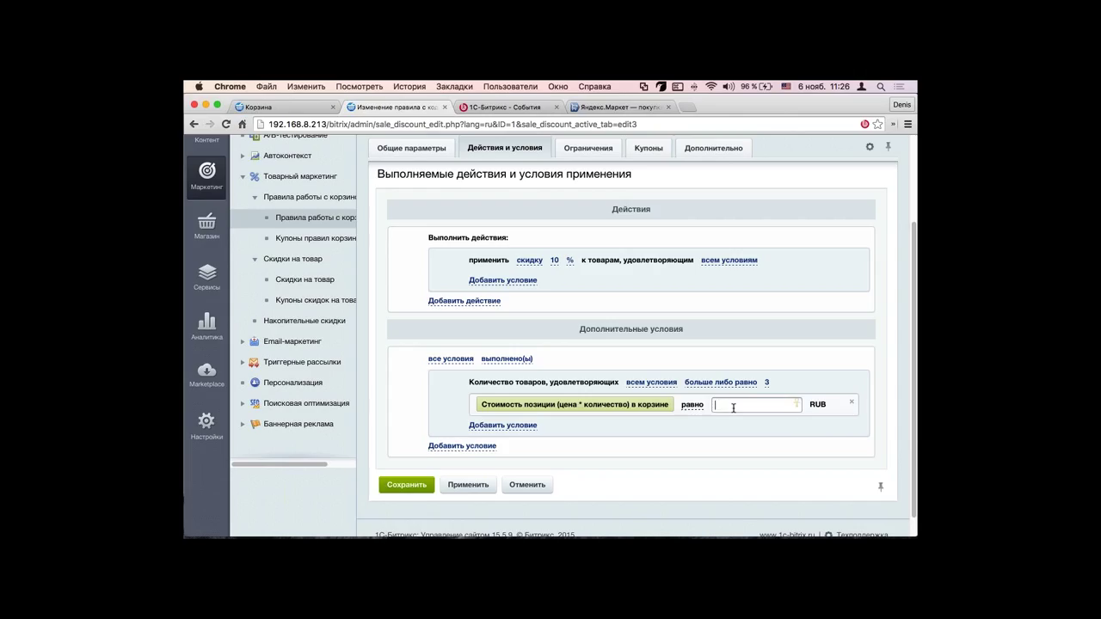
text(000)
key(Return)
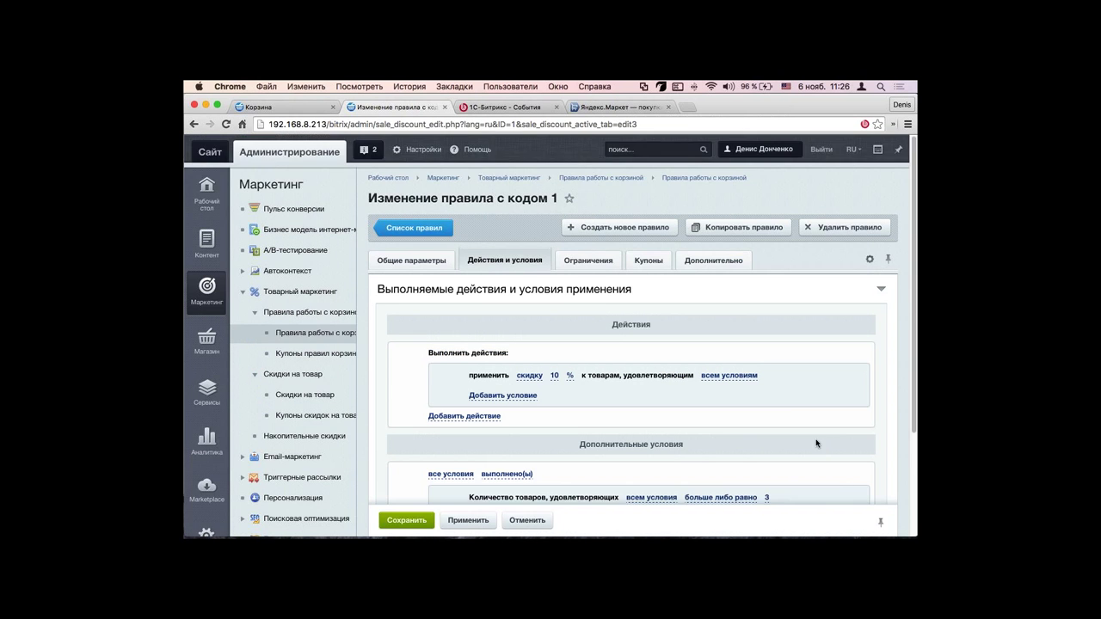
Step: Delete the «Количество товаров» condition and add the additional condition «Общая стоимость товаров» instead
click(860, 441)
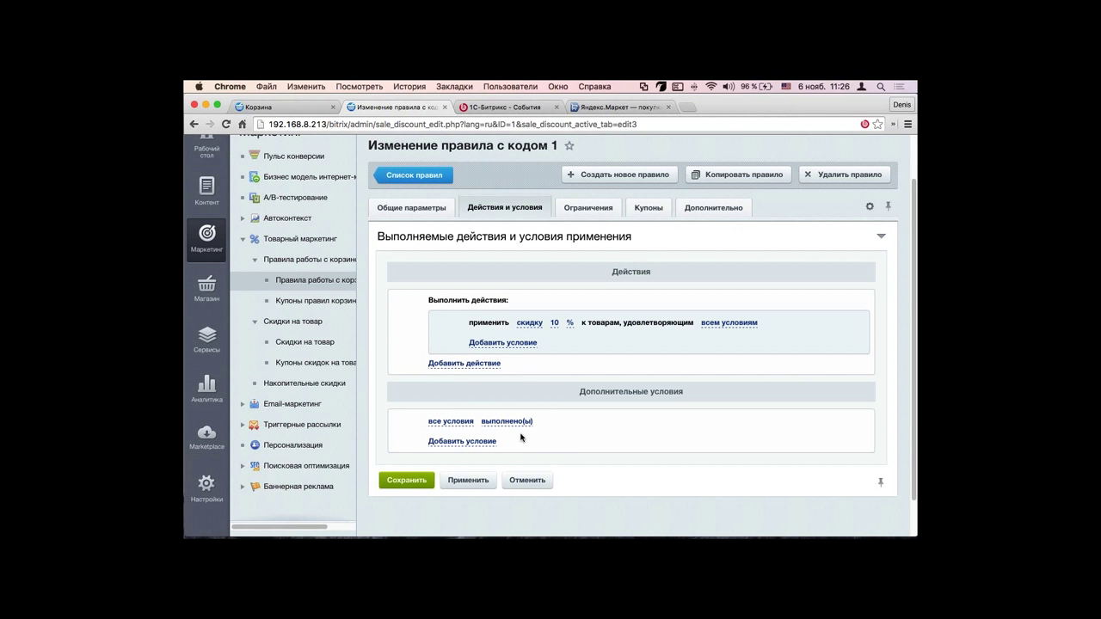
click(522, 441)
click(486, 444)
scroll(517, 491, down, 3)
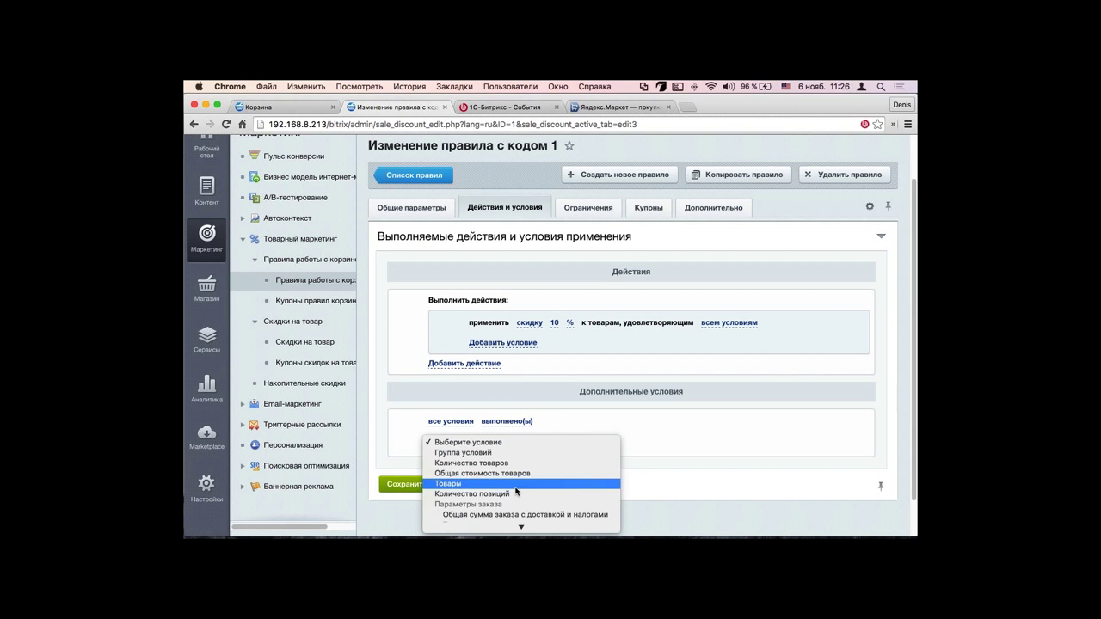
scroll(517, 488, down, 2)
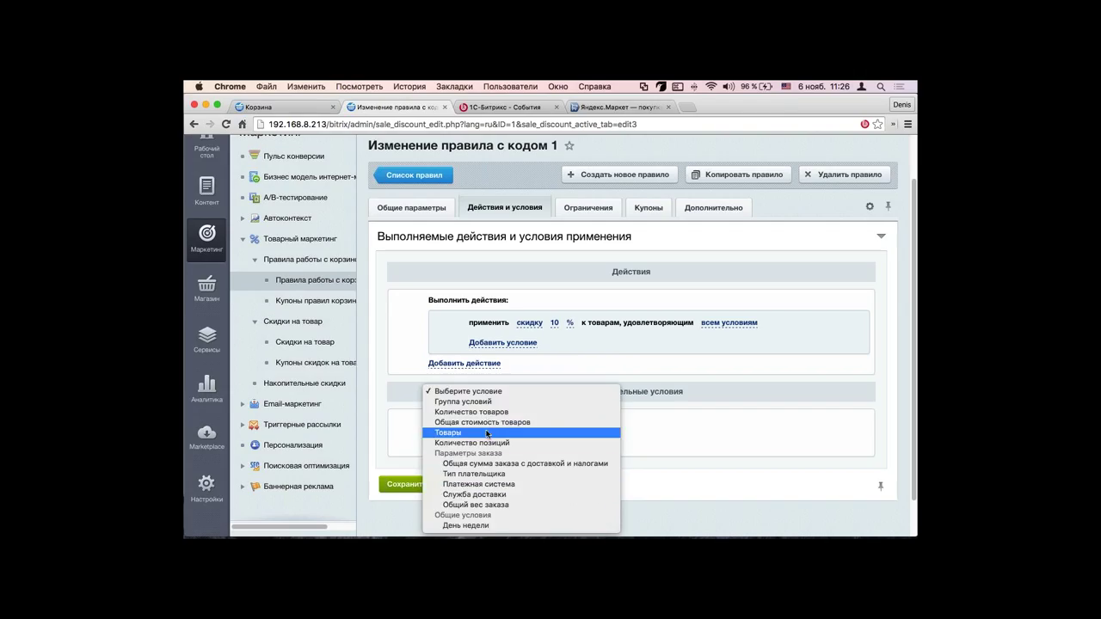
click(495, 422)
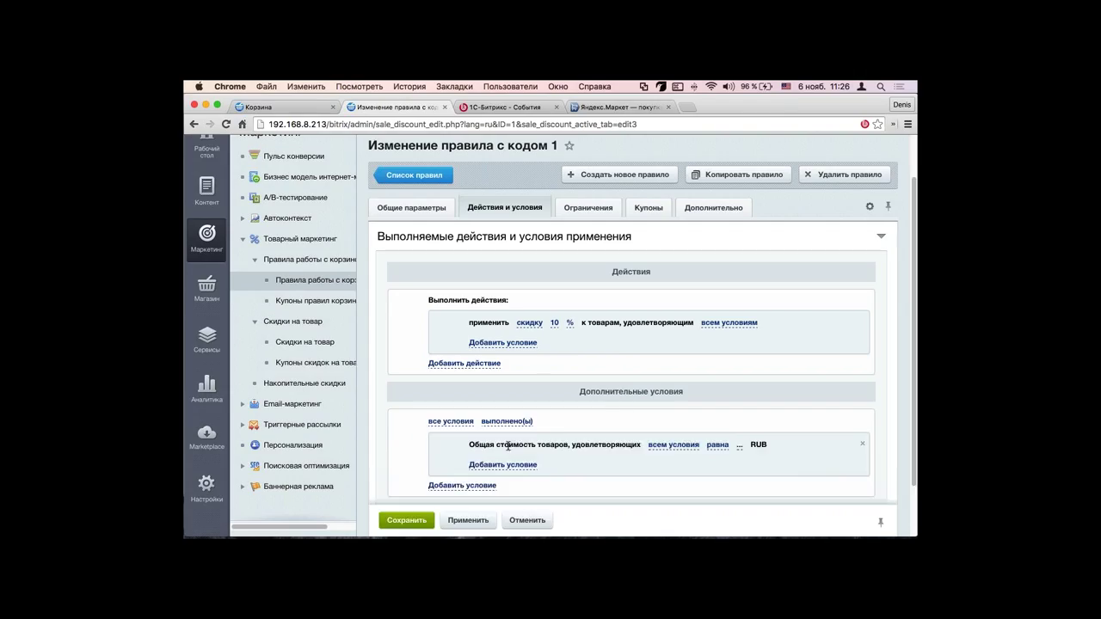
Step: Set the total cost condition to «больше либо равна» 2000 RUB and apply the rule
click(729, 446)
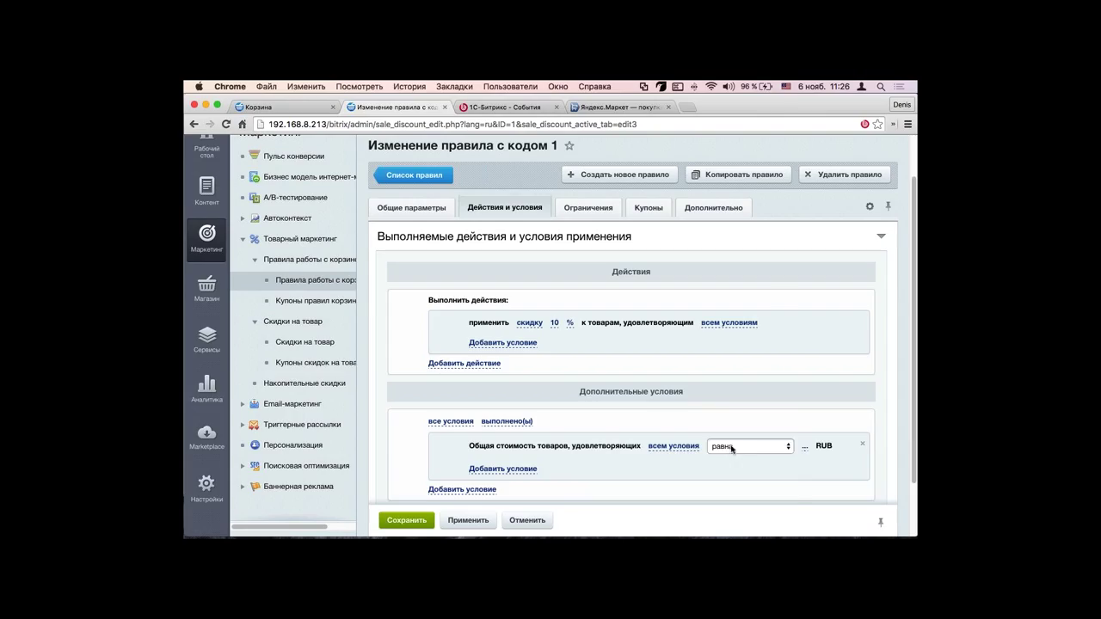
click(731, 448)
click(761, 452)
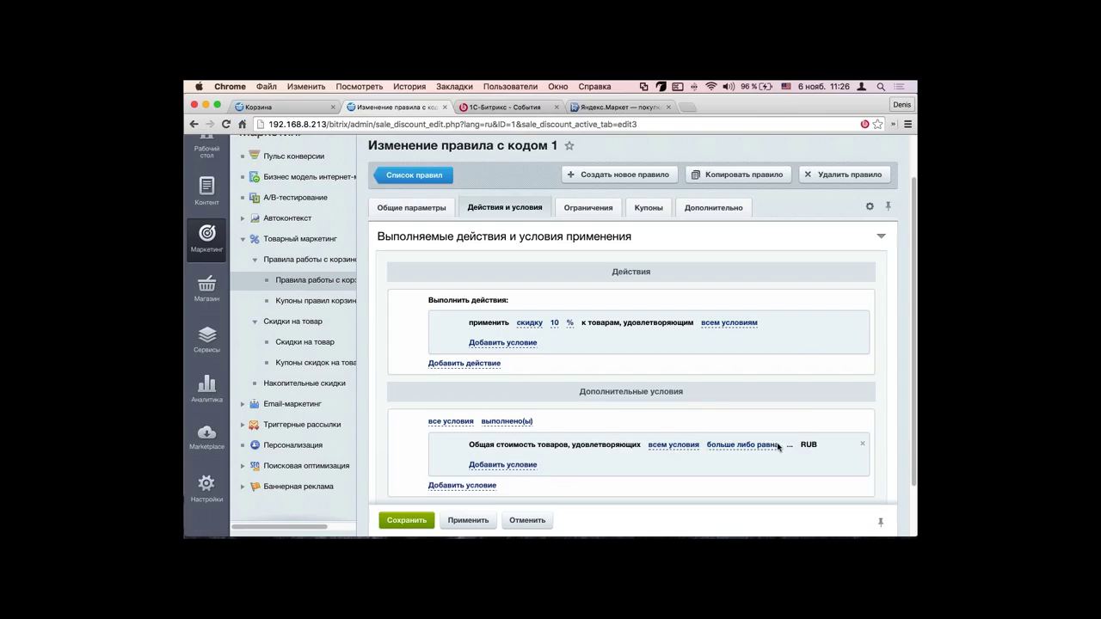
click(778, 446)
text(2000)
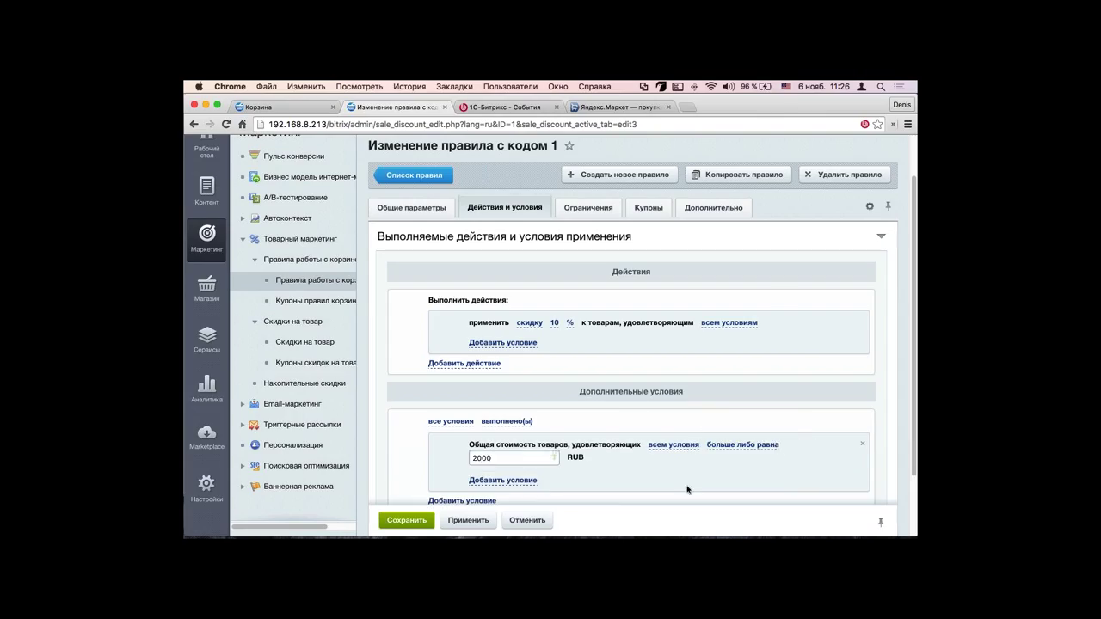
click(464, 521)
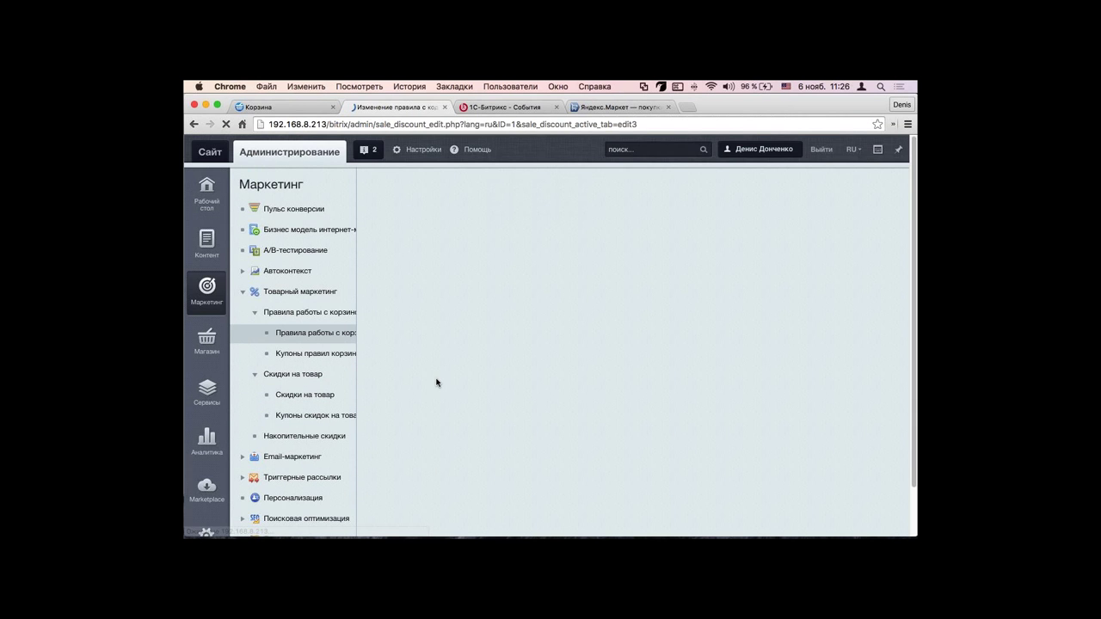
Step: Reload the store cart with the cache cleared, check the saved rule's conditions, and return to the cart
click(284, 108)
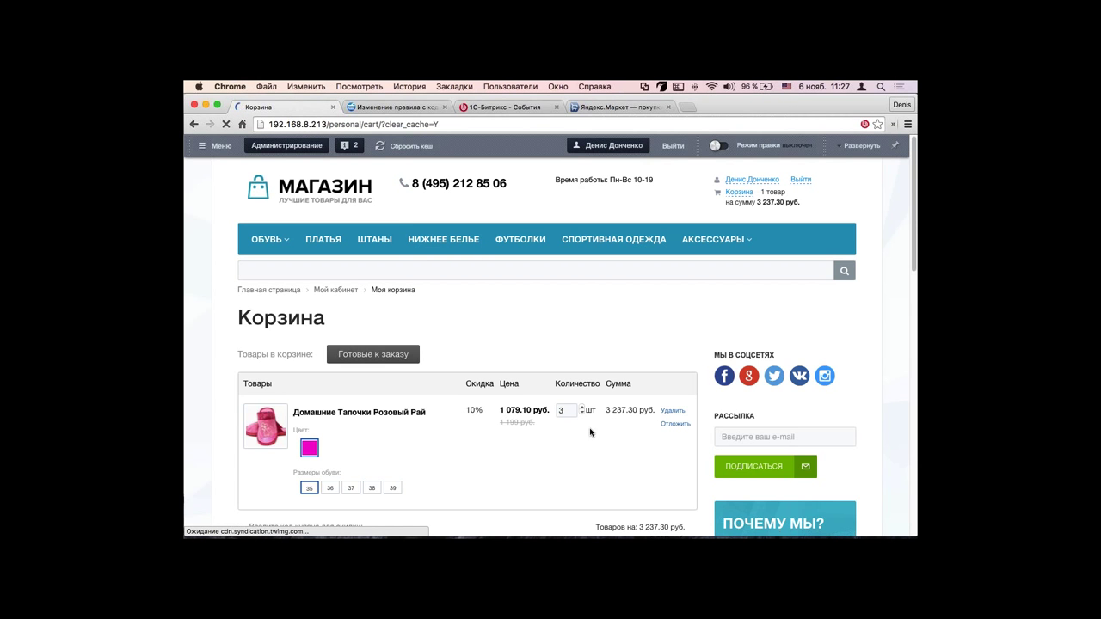
click(422, 150)
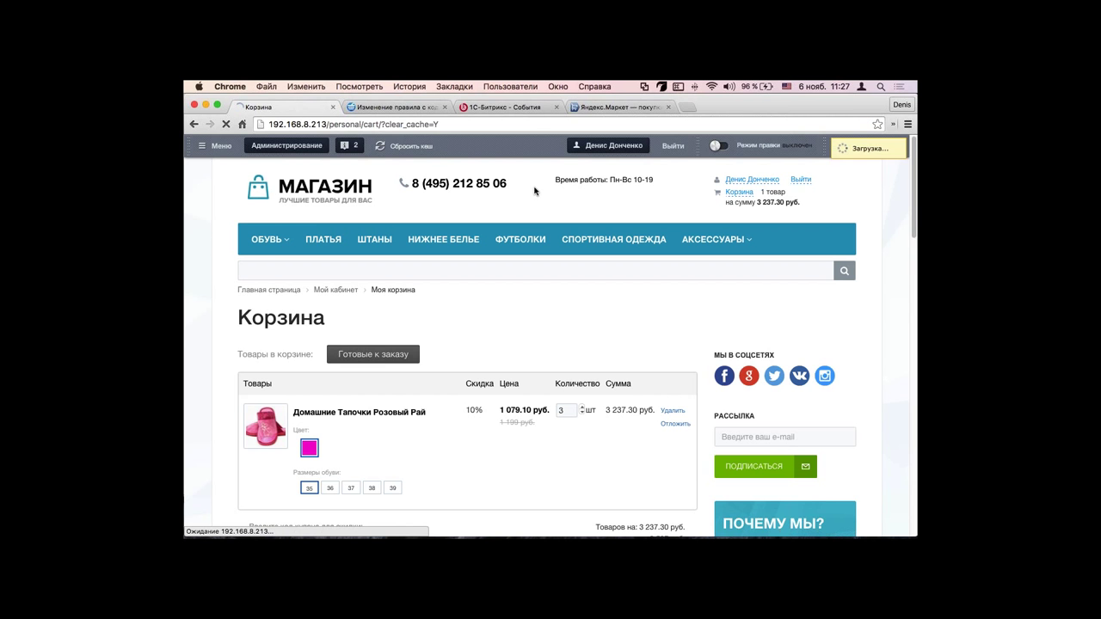
click(418, 107)
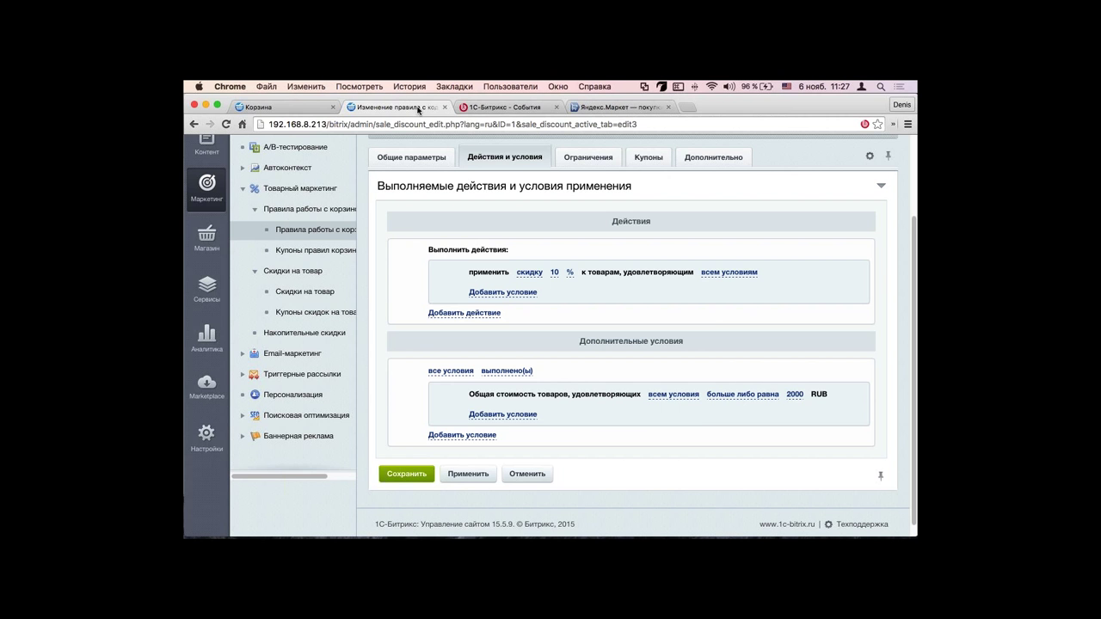
click(255, 107)
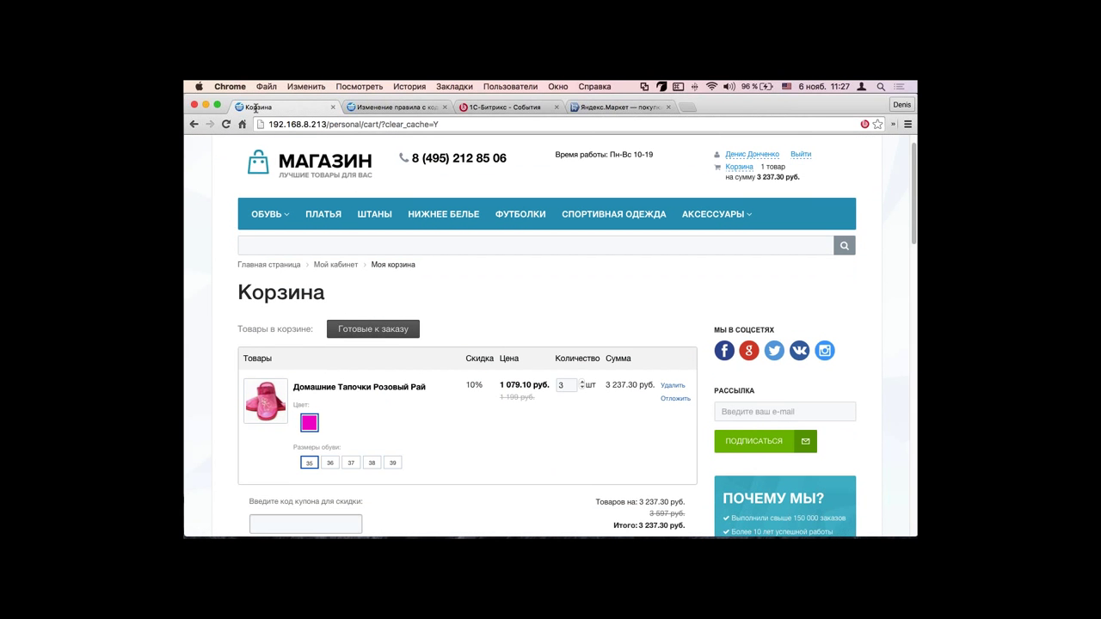
Step: Test the cost condition in the cart by setting the slippers' quantity to 1 and raising it to 2
scroll(581, 376, down, 1)
click(582, 375)
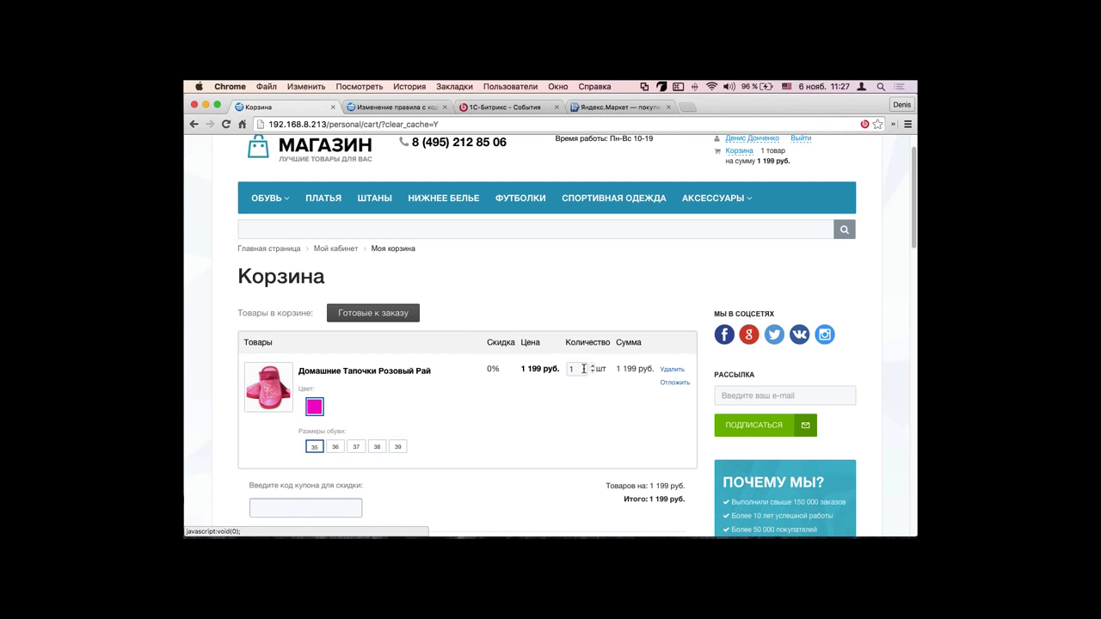
click(592, 366)
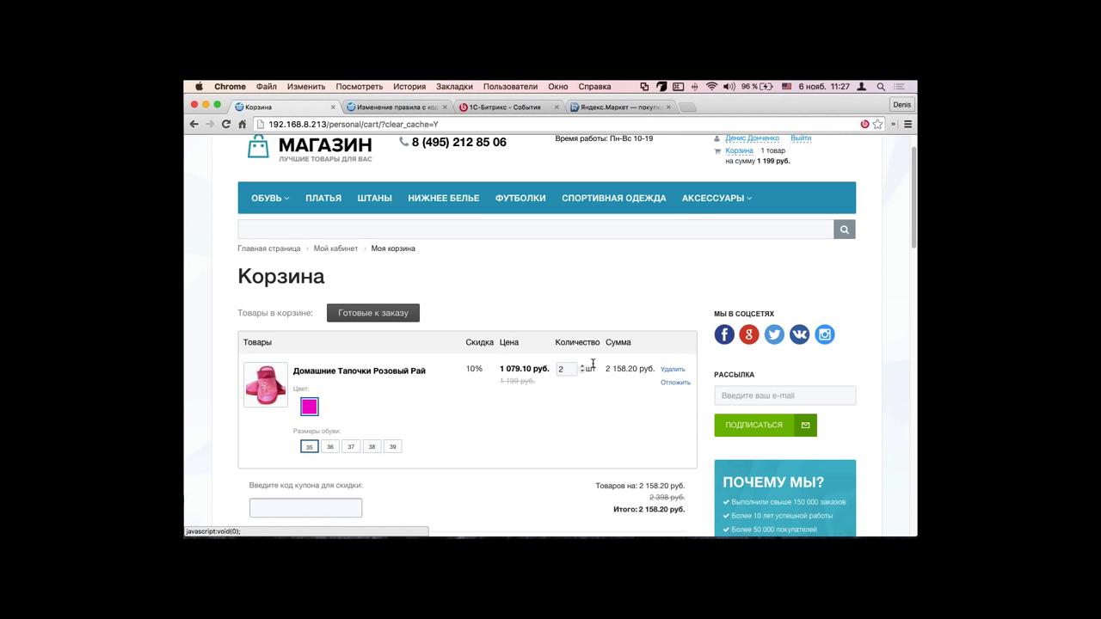
Step: Return to the cart rule and set the total cost condition's threshold to 5000 RUB
click(396, 107)
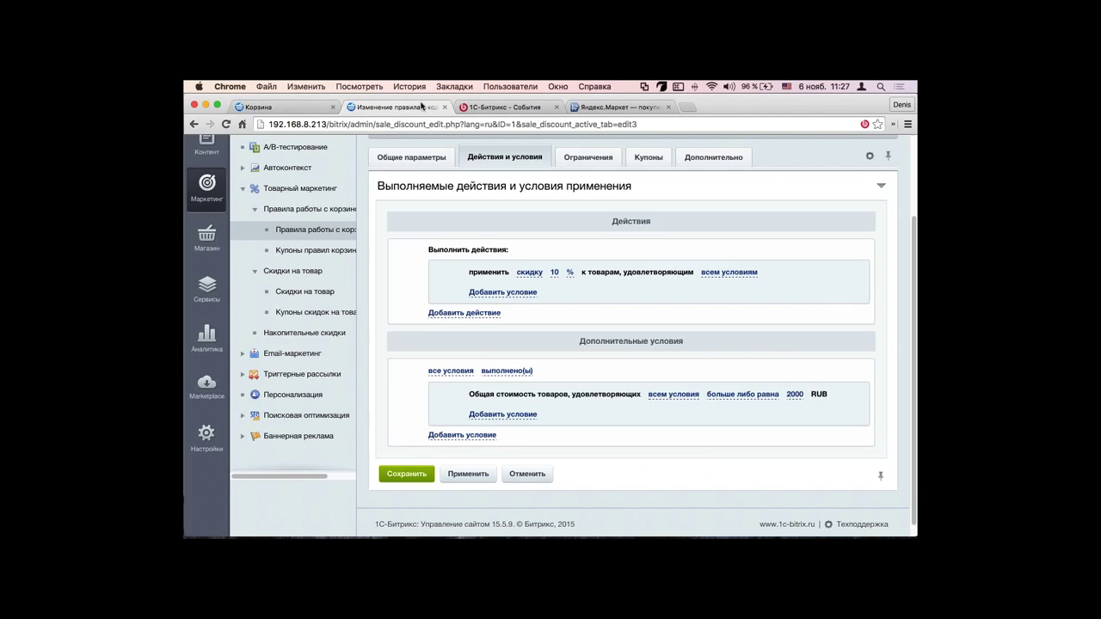
scroll(779, 402, down, 1)
click(794, 387)
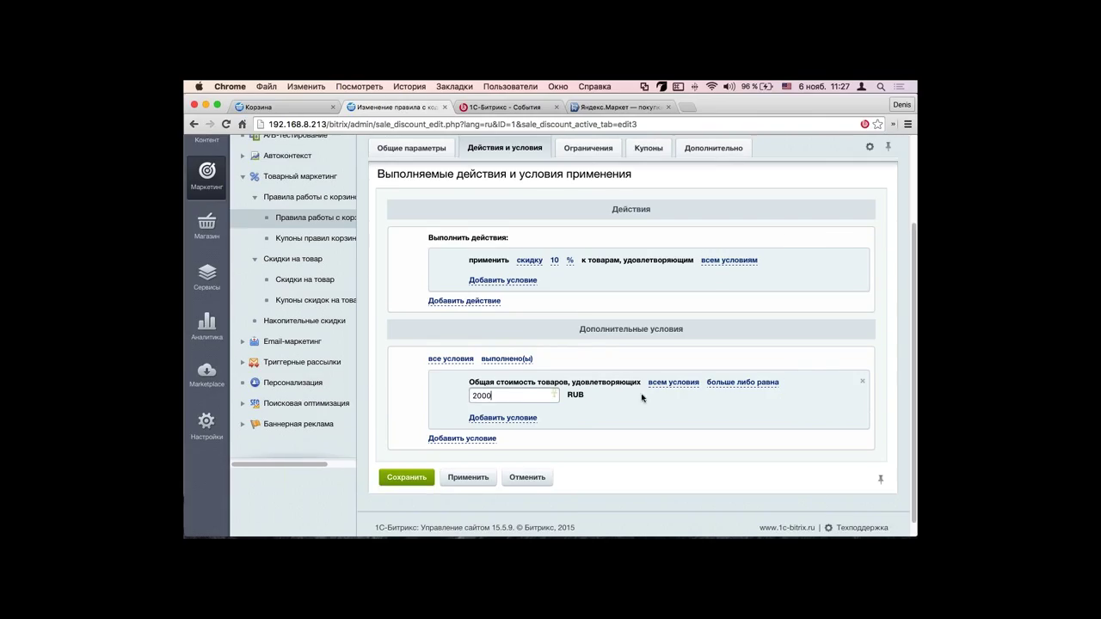
double_click(521, 395)
text(5000)
click(538, 492)
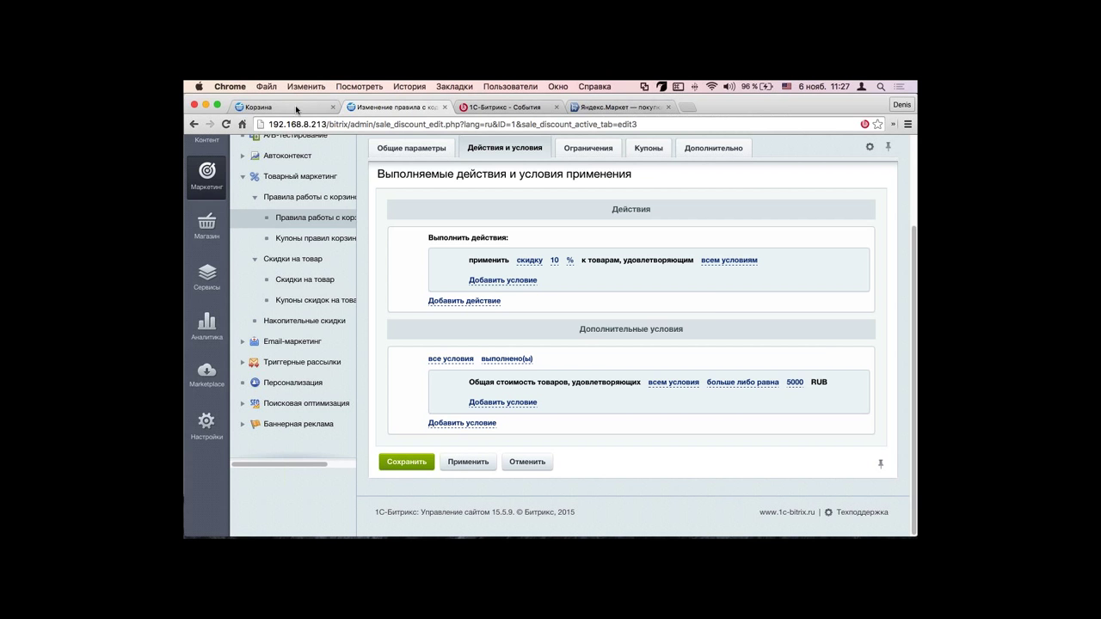
Step: Reload the store cart with the cache cleared and check the slippers' discount by stepping the quantity down and back to 2
click(283, 108)
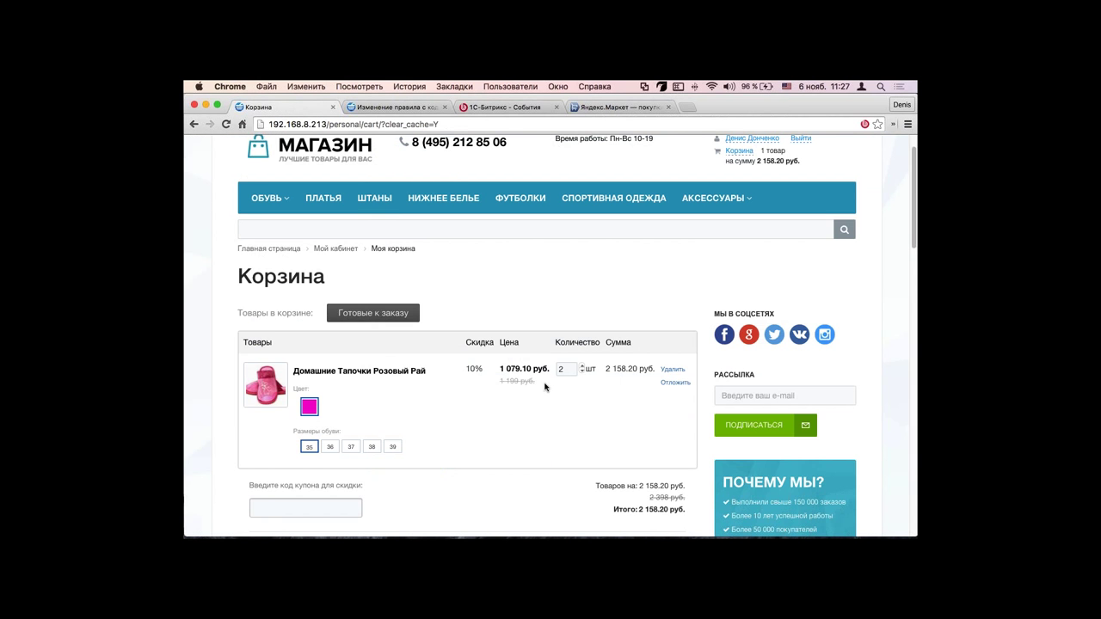
key(super+r)
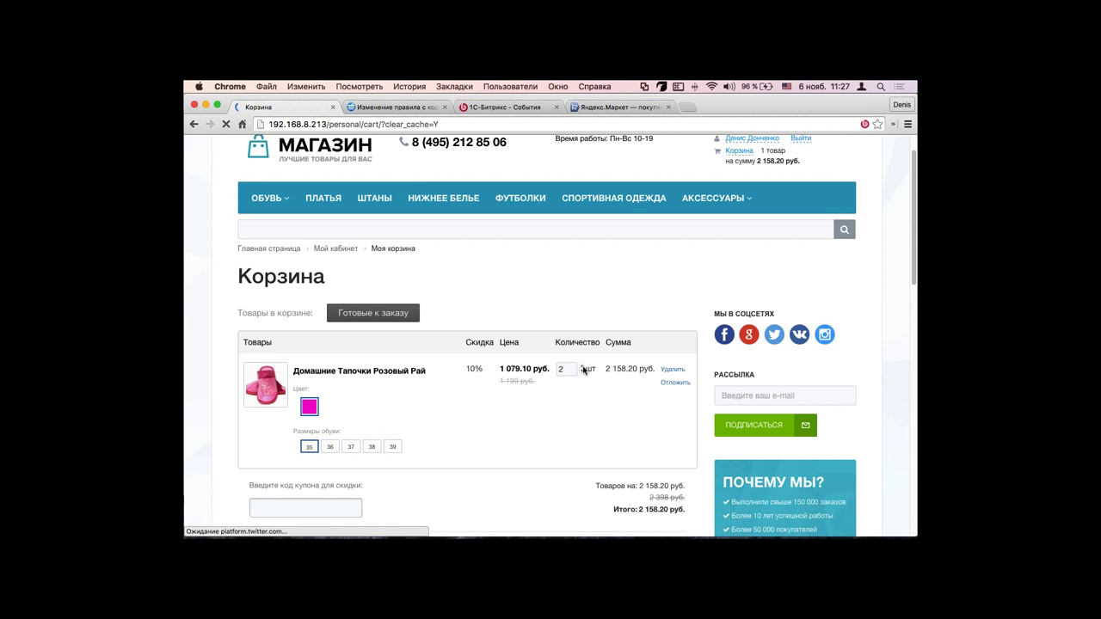
click(411, 146)
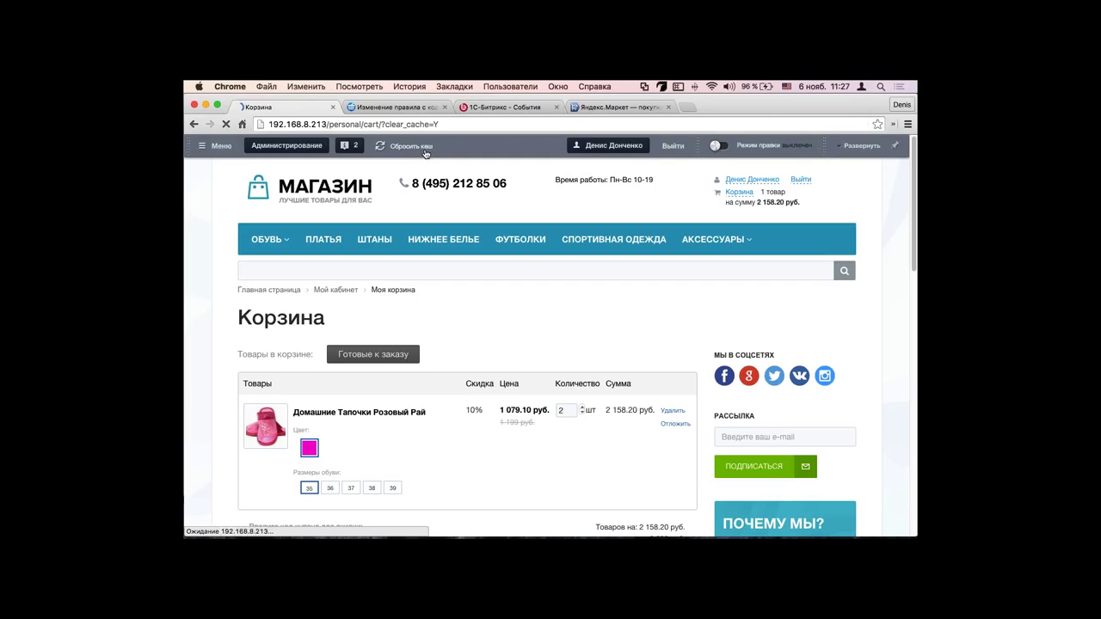
click(583, 414)
click(585, 408)
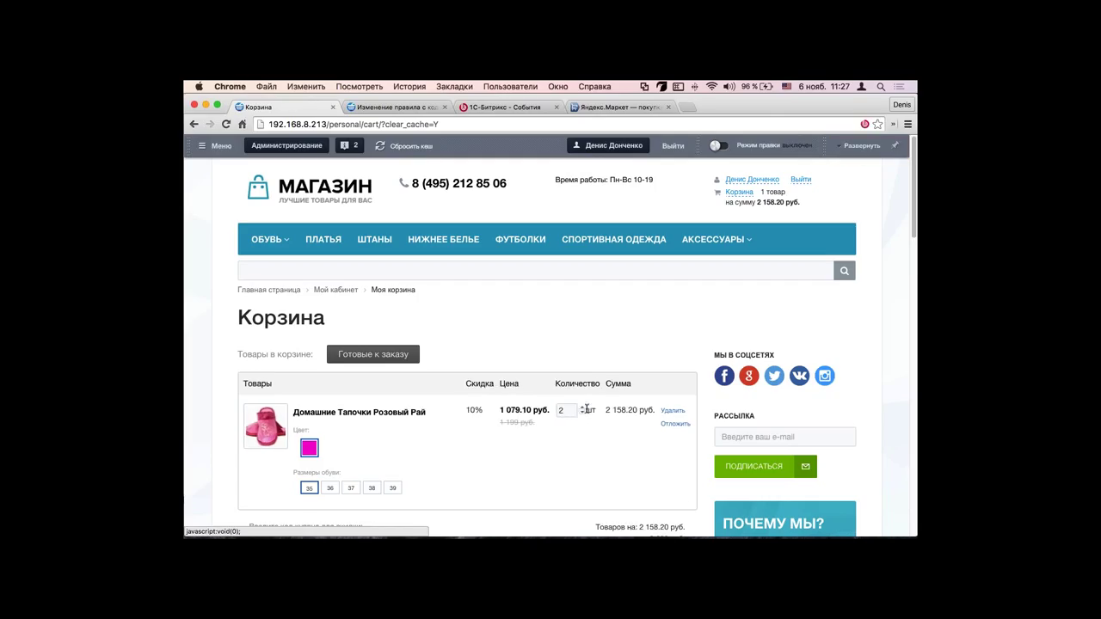
Step: Apply the edited cart rule and reload the store cart with the cache cleared
click(360, 107)
click(480, 459)
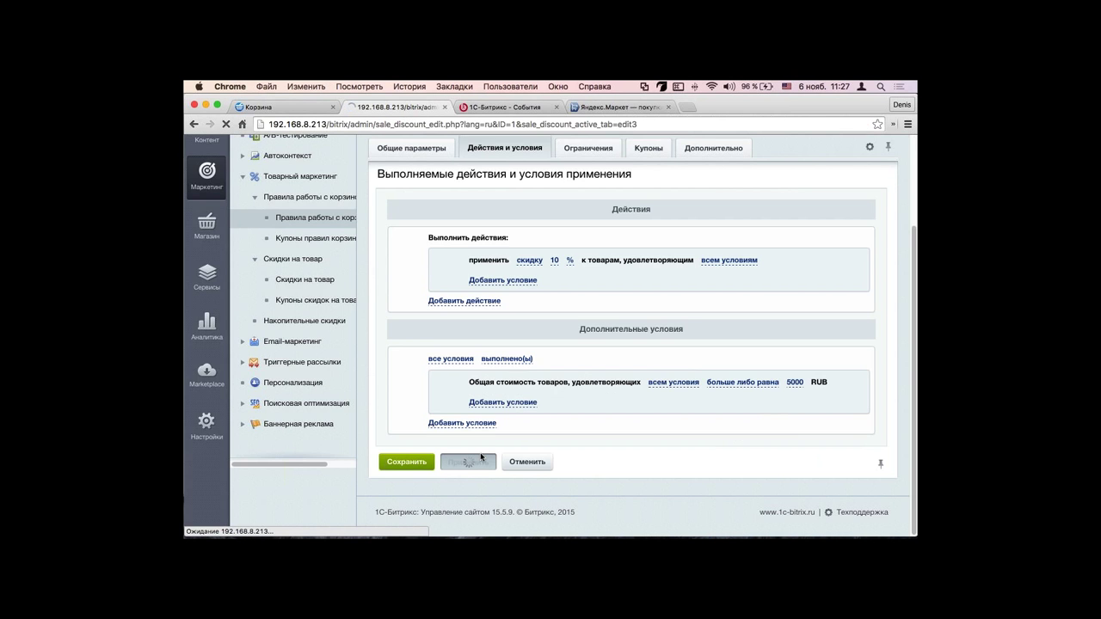
click(284, 107)
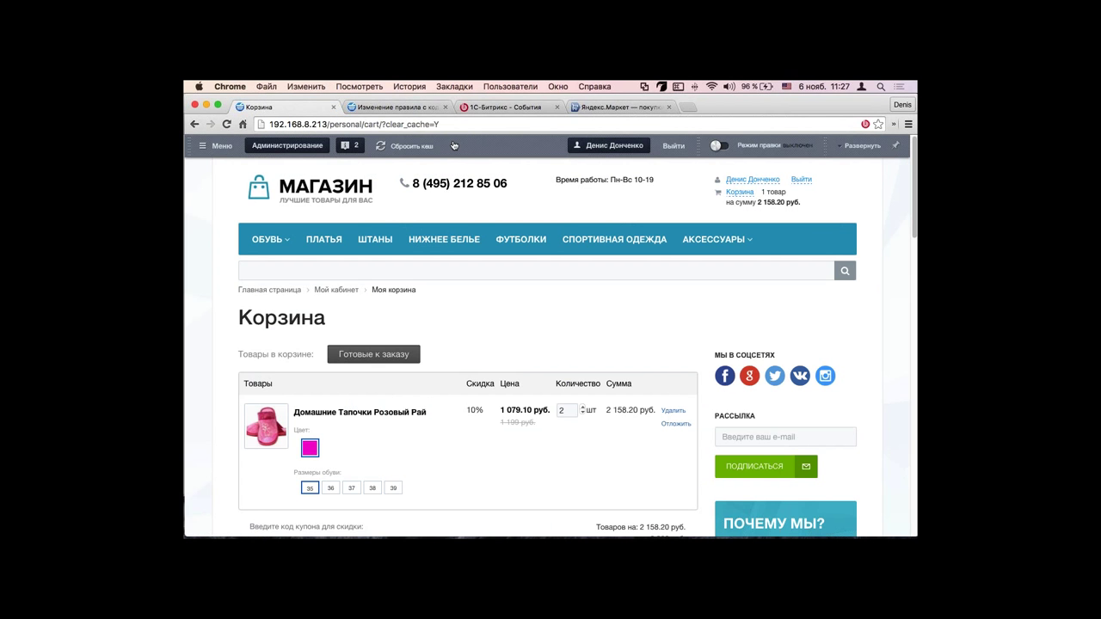
click(419, 147)
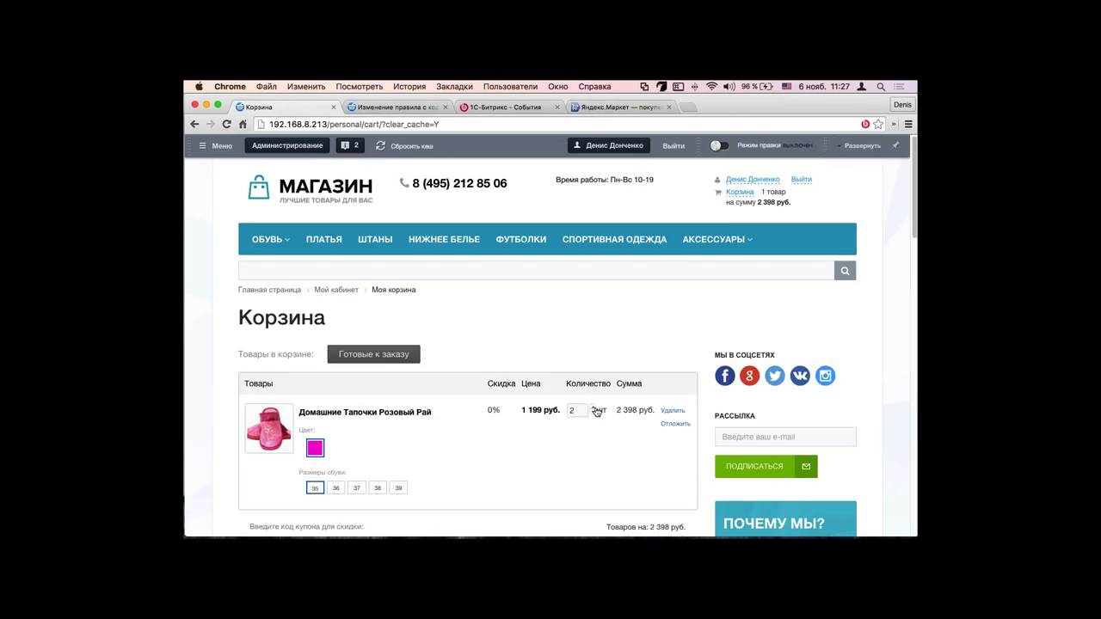
Step: Raise the slippers' quantity in the cart to 5 and check the discount and order total
click(595, 410)
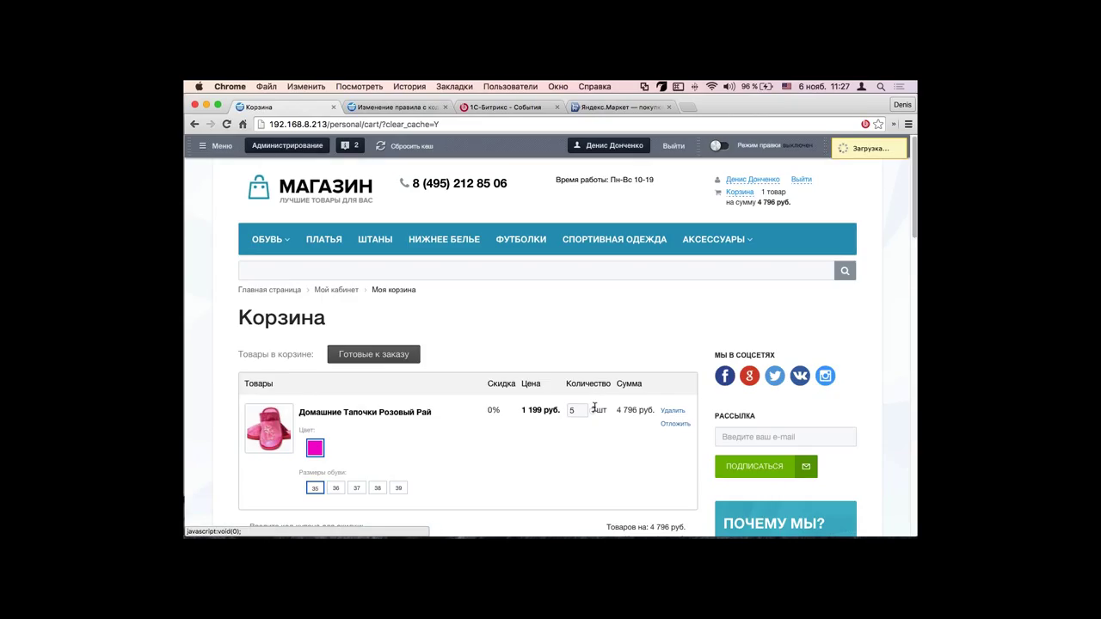
drag(484, 410, 464, 410)
scroll(495, 450, down, 2)
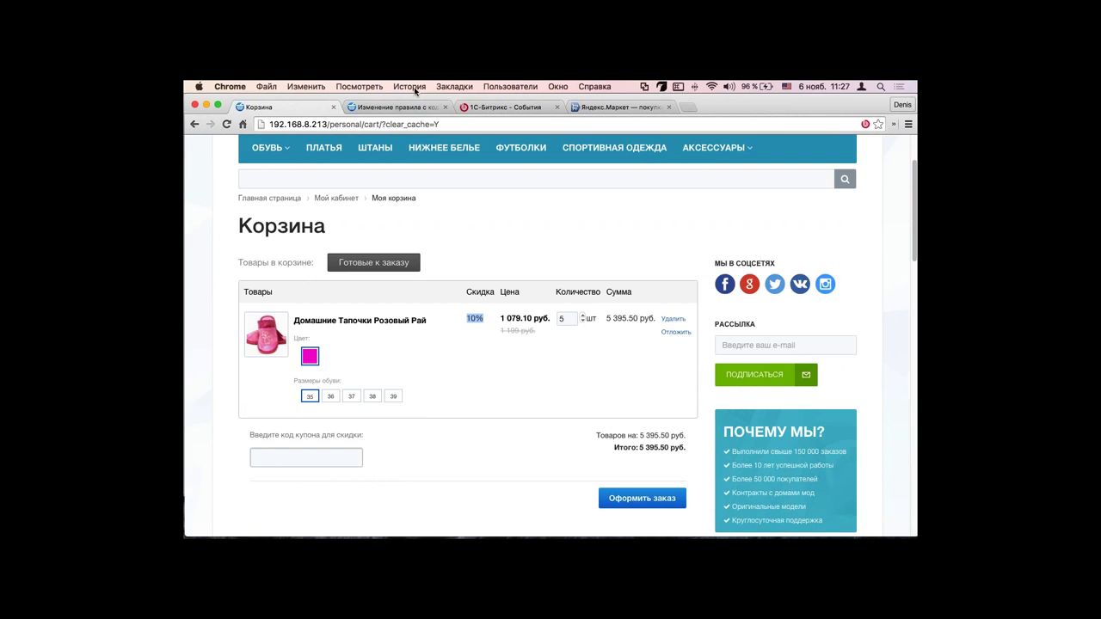
Step: Compare the rule's discount action and total cost condition with the discount and totals in the store cart
key(super+2)
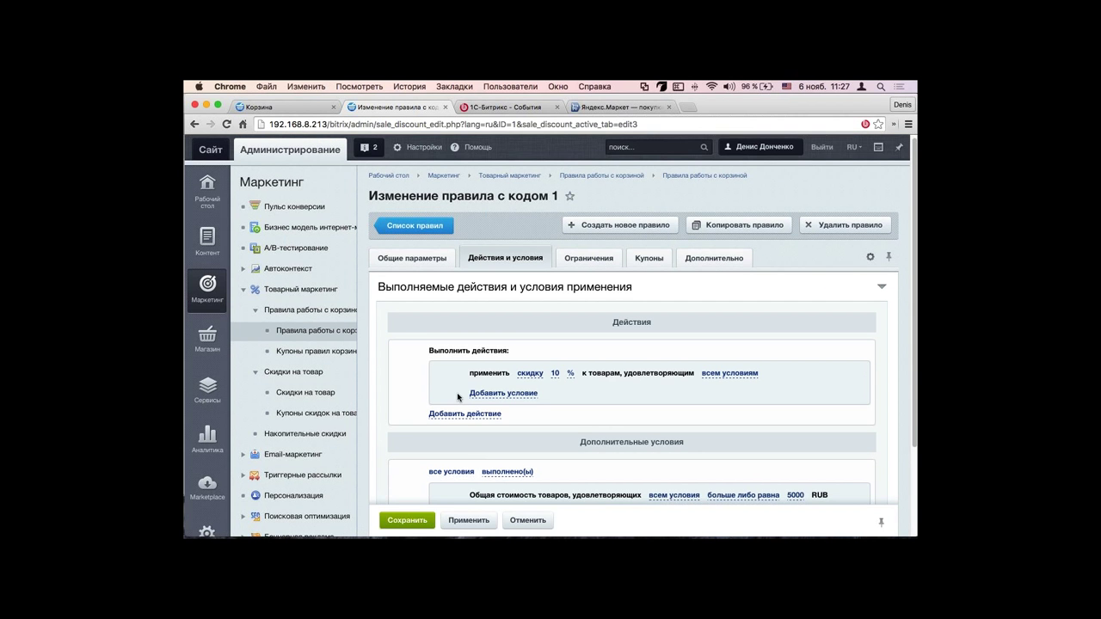
scroll(512, 423, down, 1)
scroll(512, 422, down, 3)
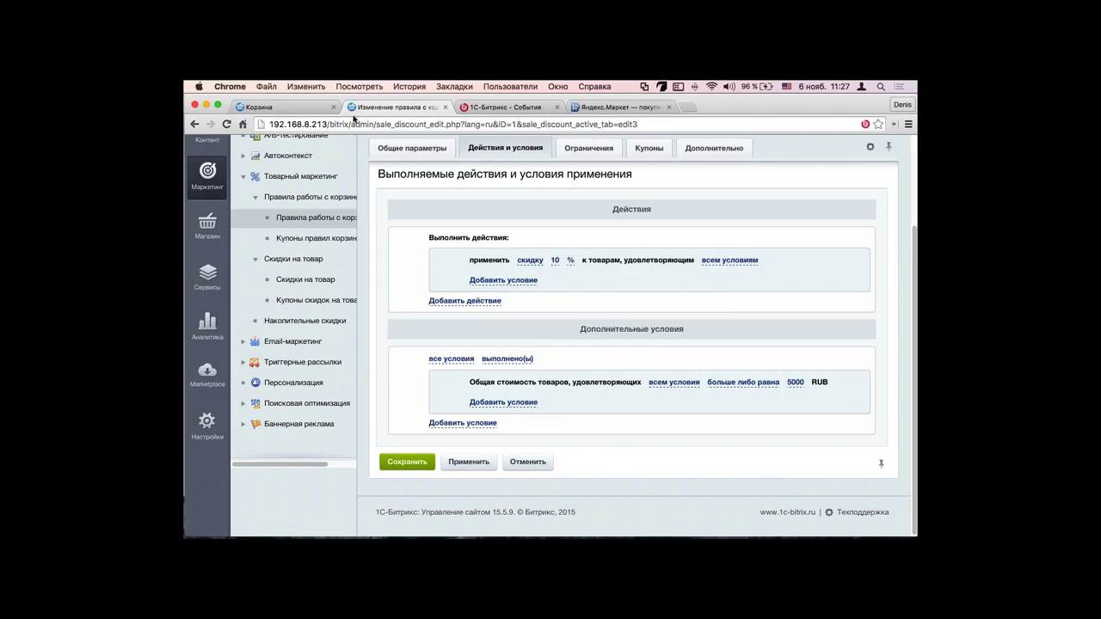
click(269, 107)
click(552, 359)
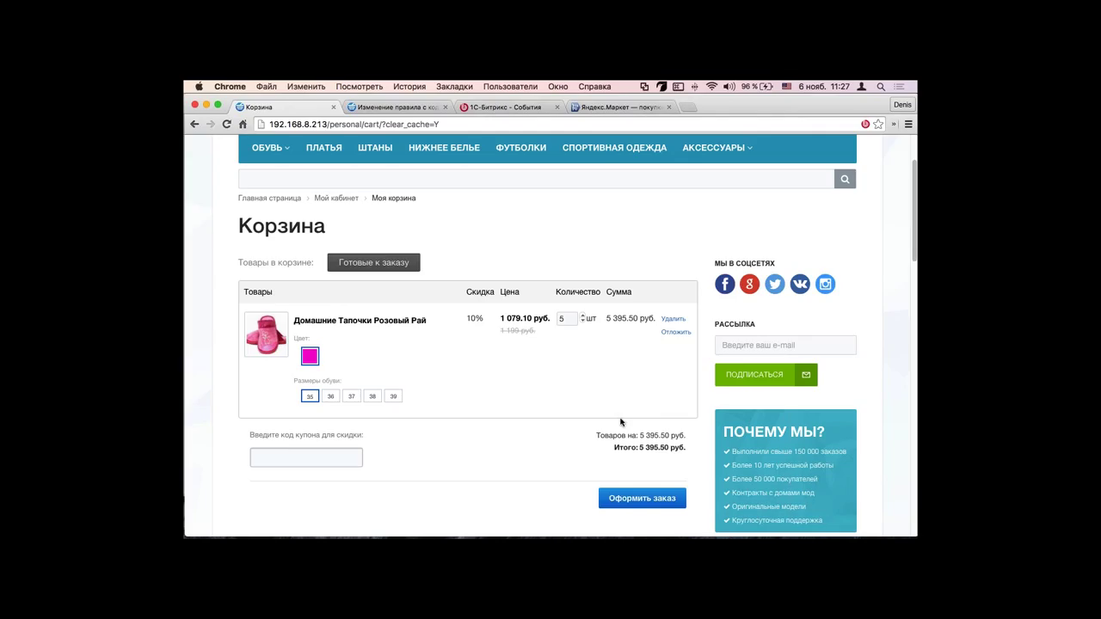
scroll(602, 448, down, 1)
Step: Delete the 10 % product discount action and the total cost condition from the cart rule
click(378, 107)
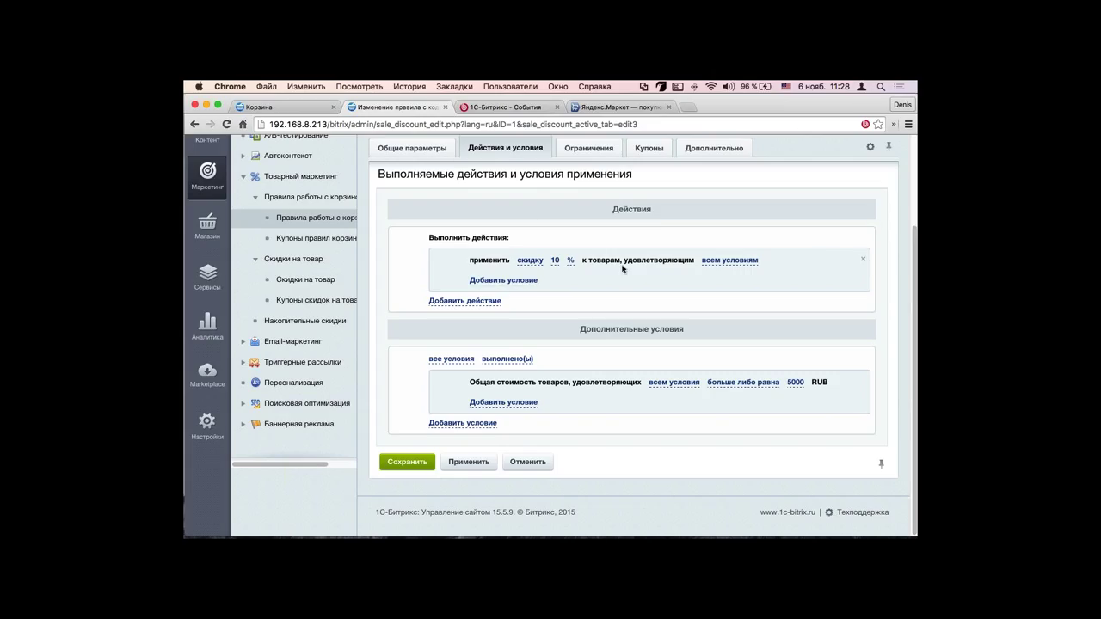
click(863, 259)
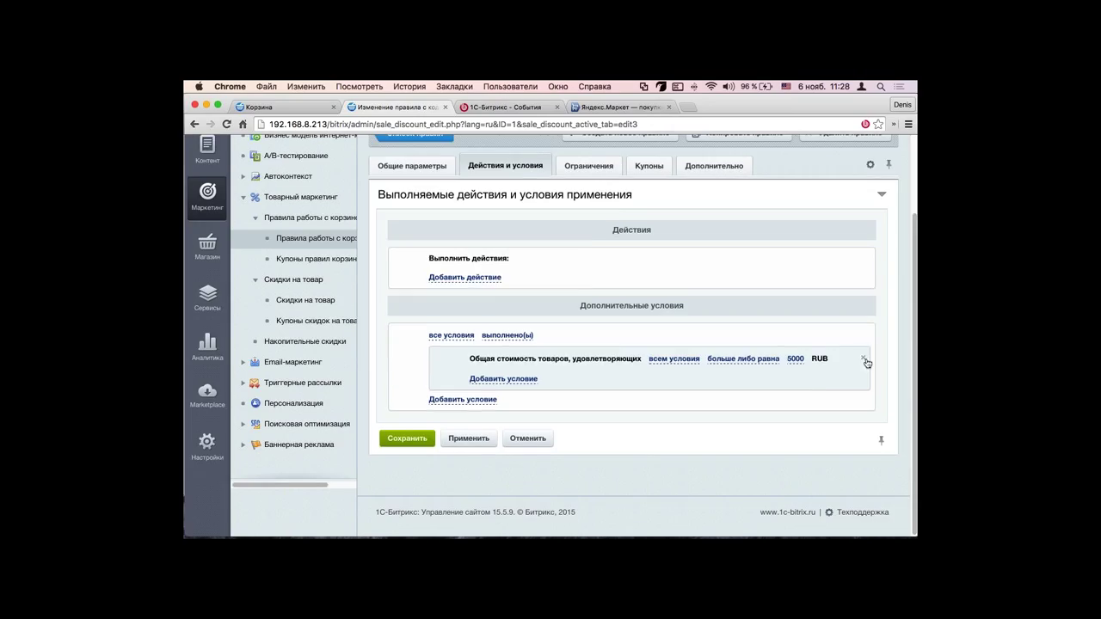
click(863, 357)
Step: Add the action «Изменить стоимость доставки» to the rule with a discount of 100 %
click(495, 279)
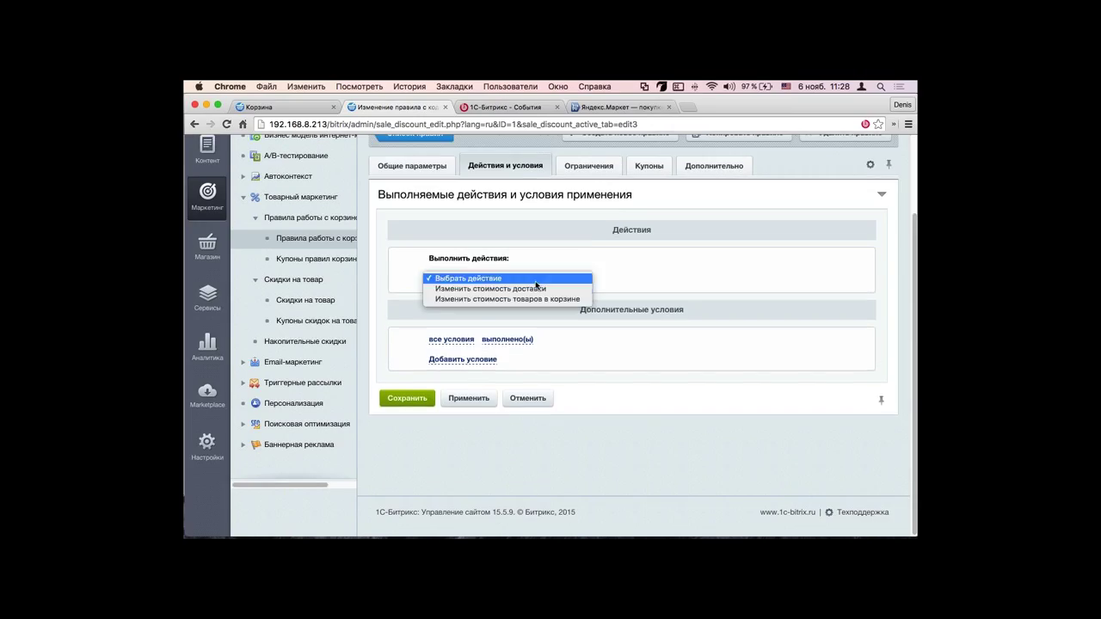
click(526, 290)
click(611, 284)
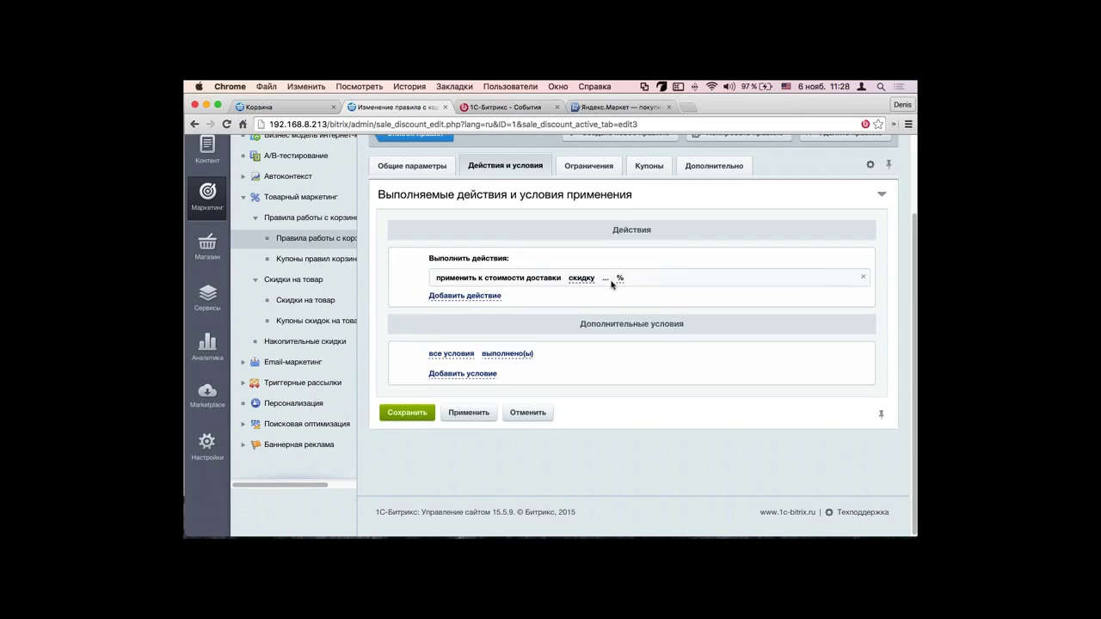
click(607, 279)
text(100)
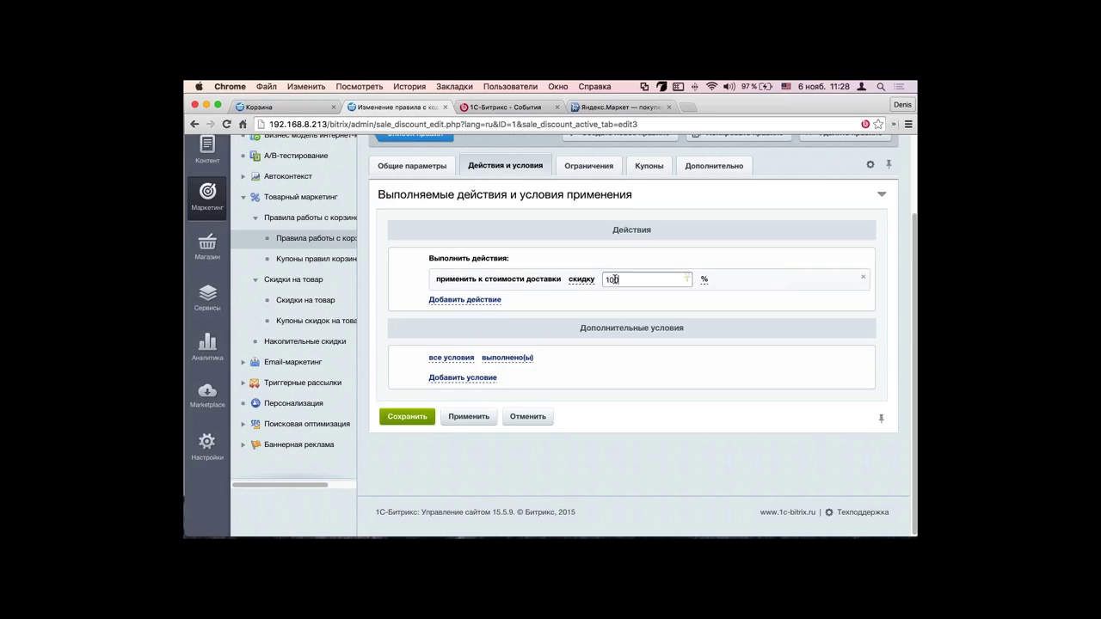
click(514, 317)
Step: Add the additional condition «Общая стоимость товаров» and set its comparison to «больше либо равна»
click(477, 373)
click(479, 374)
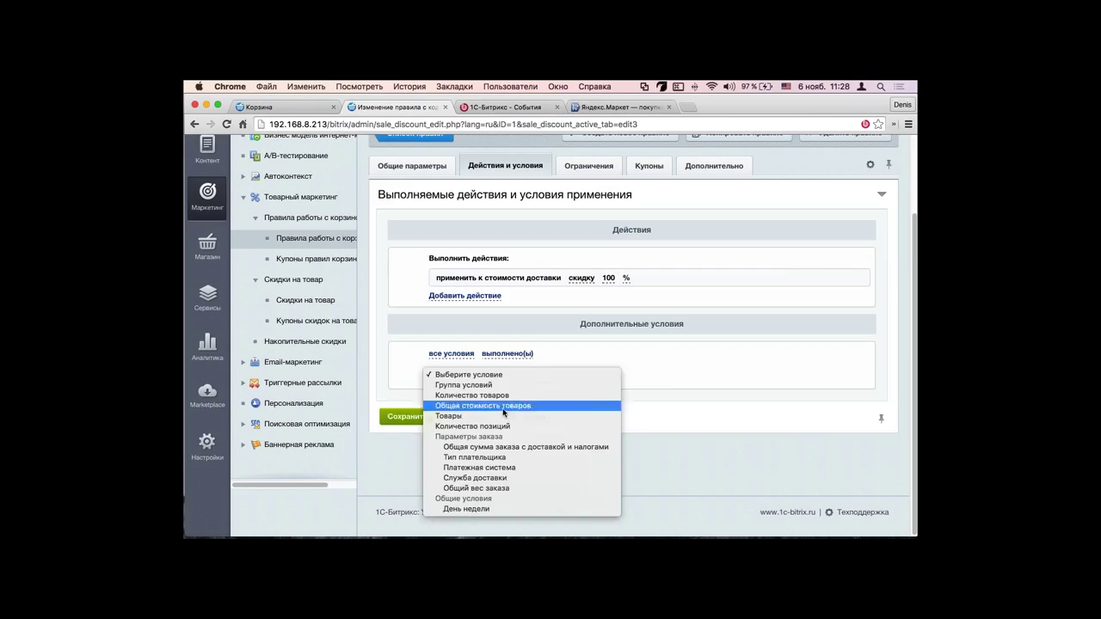
click(503, 409)
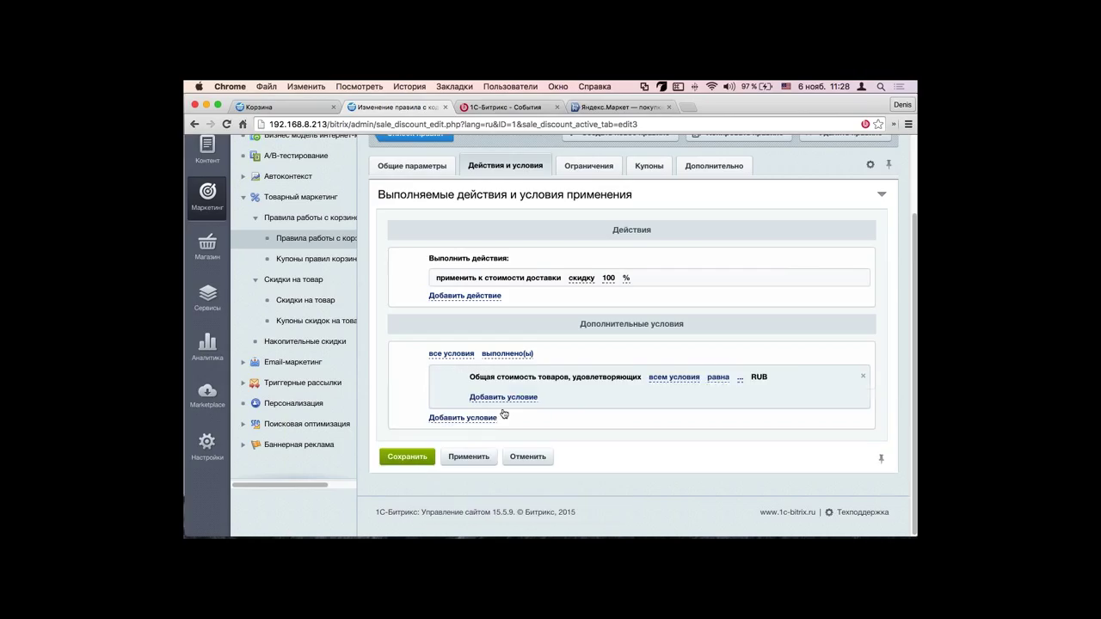
click(718, 378)
click(723, 380)
click(747, 419)
Step: Set the new total cost condition's threshold to 5000 RUB and apply the rule
click(792, 381)
text(1000)
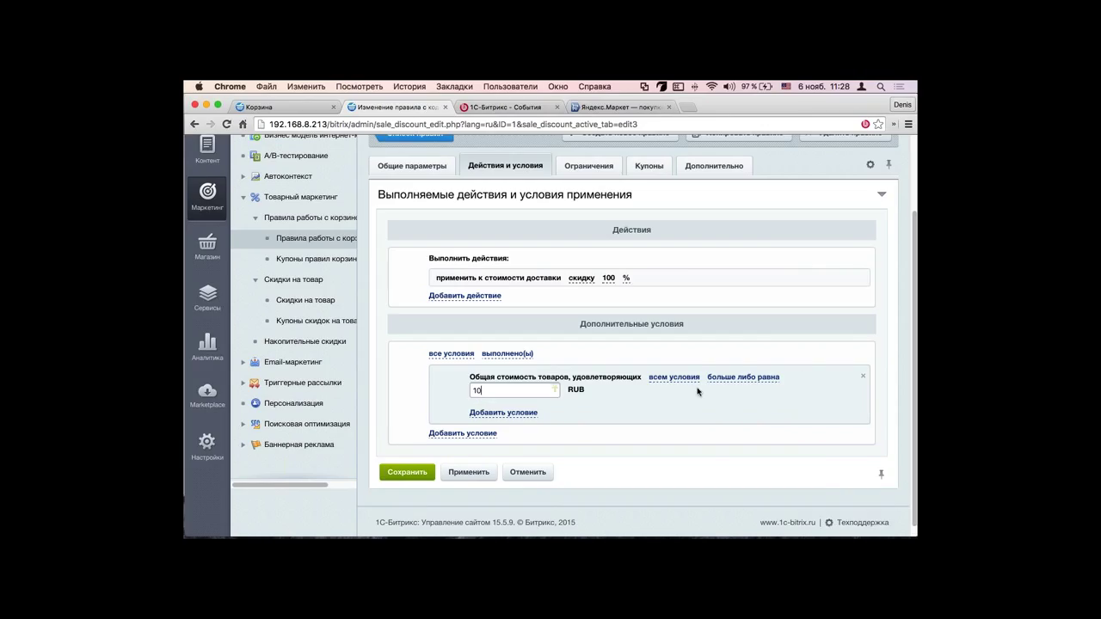
key(BackSpace)
key(BackSpace)
key(BackSpace)
key(BackSpace)
text(5000)
click(486, 467)
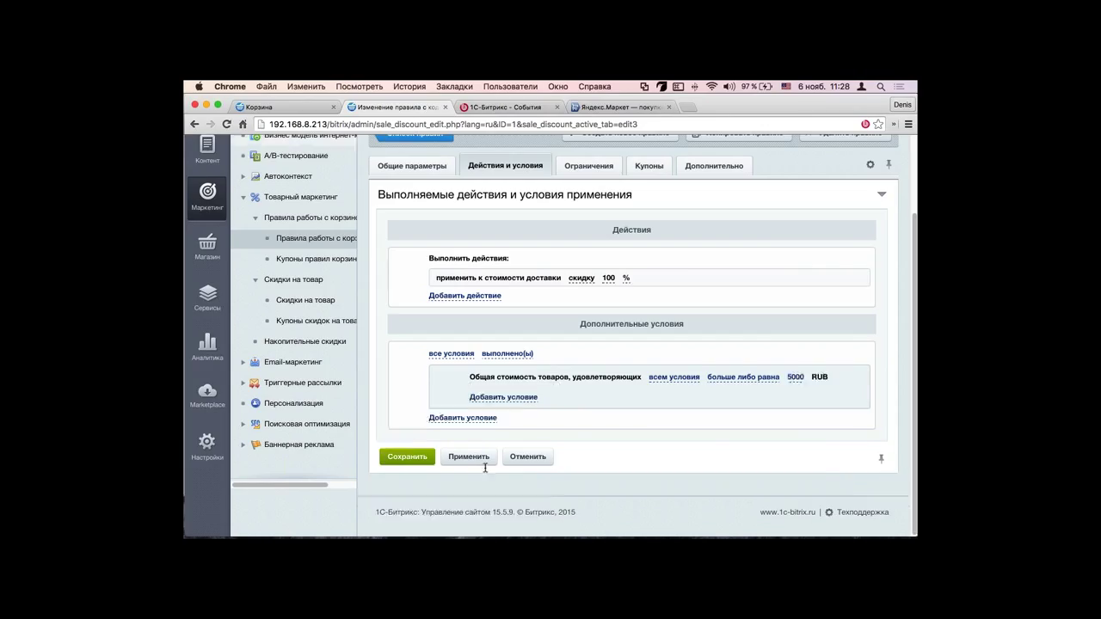
click(483, 451)
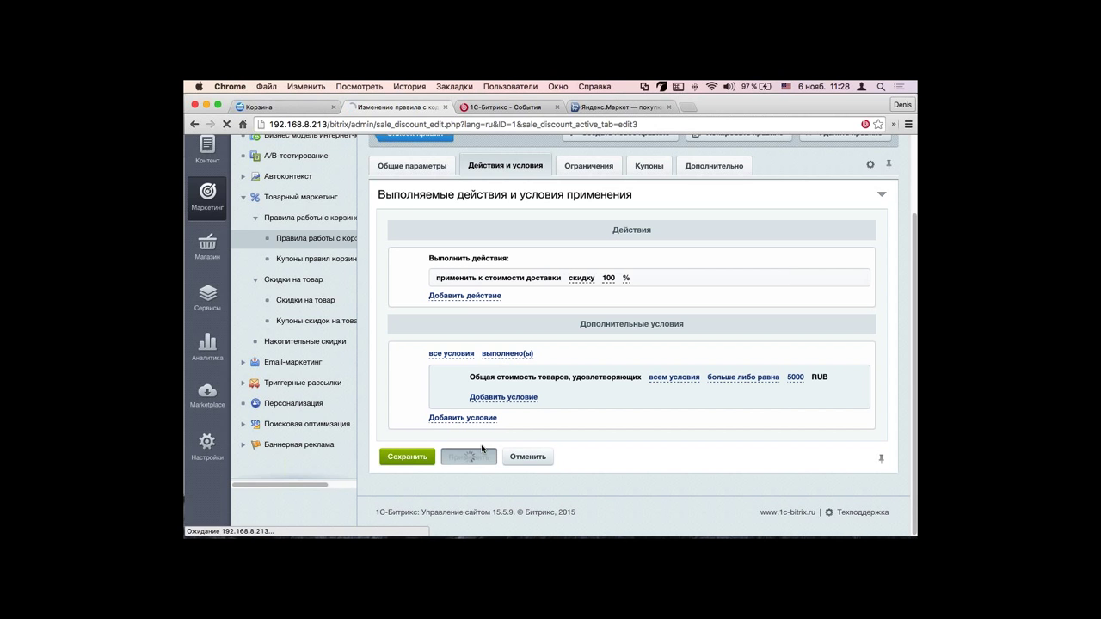
Step: Return to the store cart and proceed to checkout to test the delivery discount
click(287, 108)
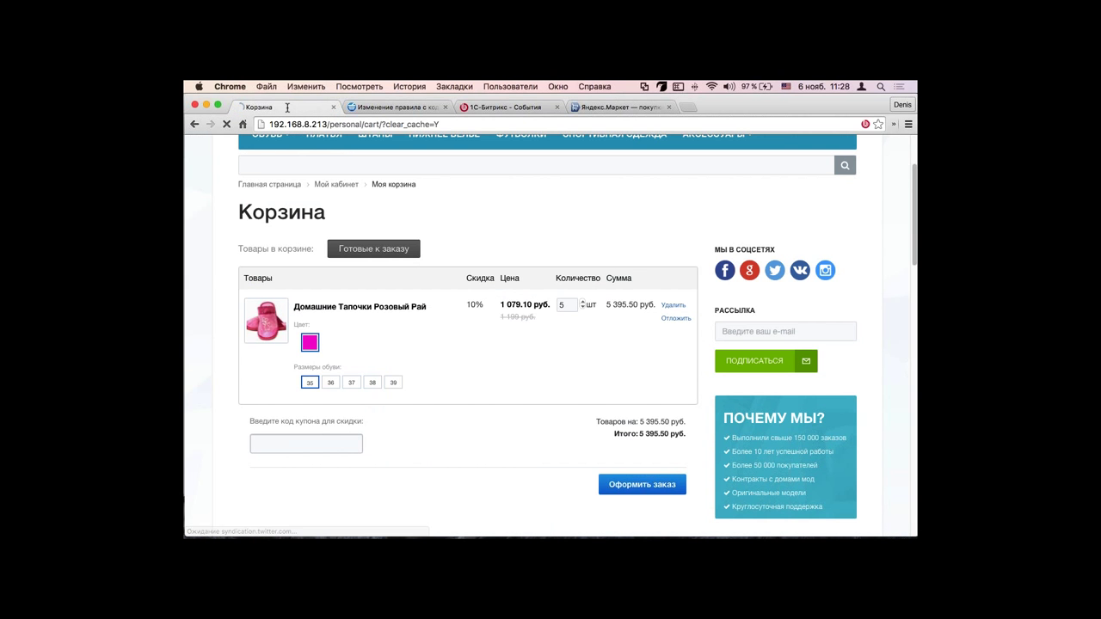
click(654, 489)
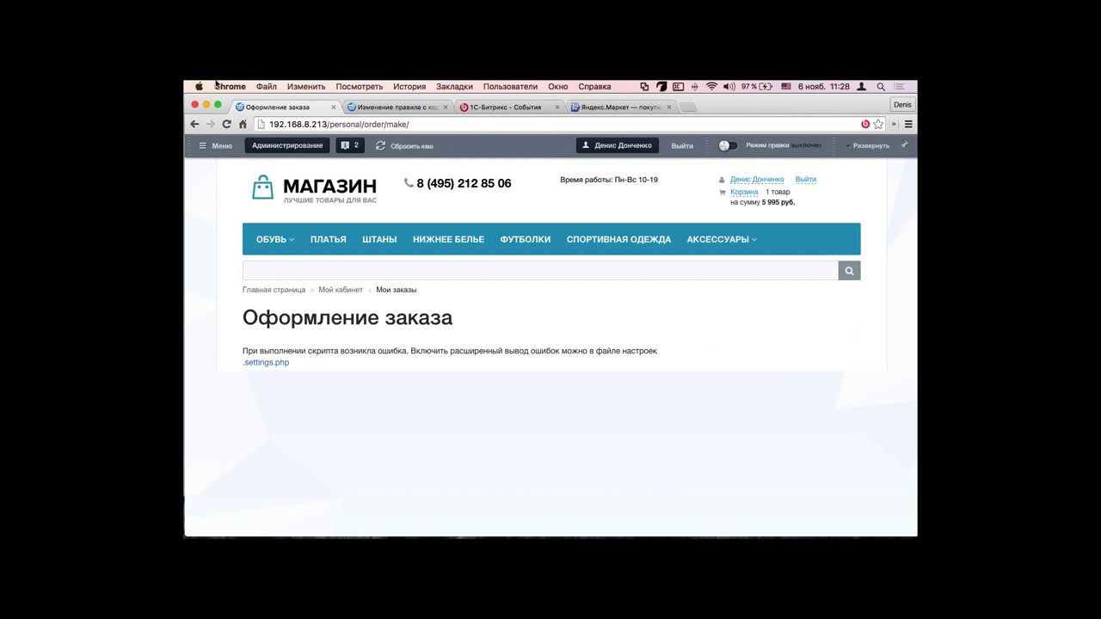
Step: Return from the order checkout page to the cart and examine the item, totals and coupon area
click(194, 124)
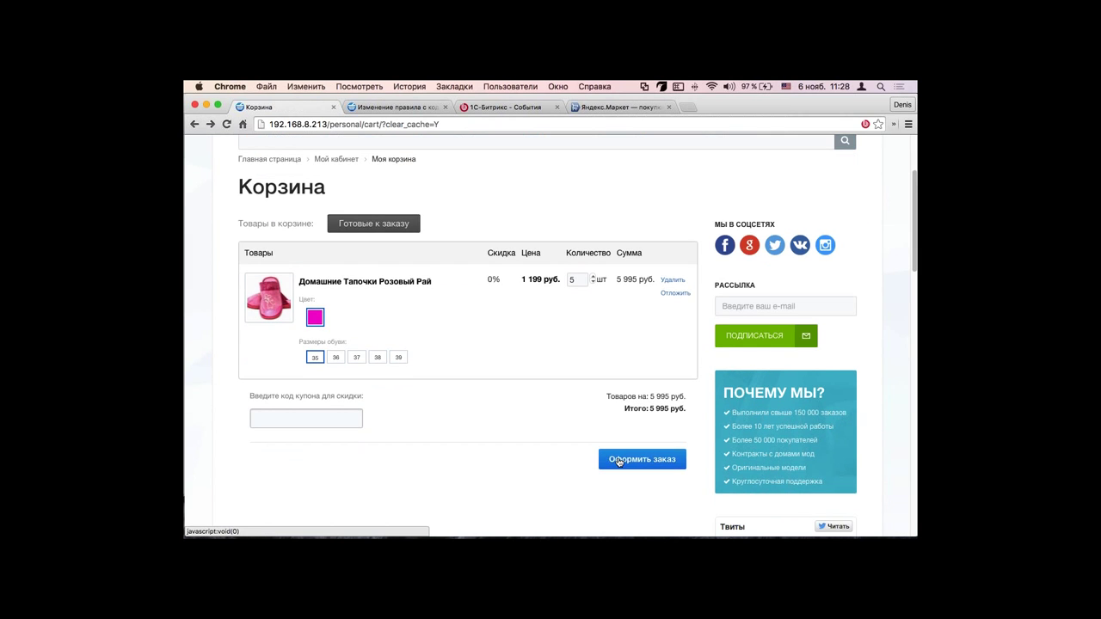
key(super+bracketright)
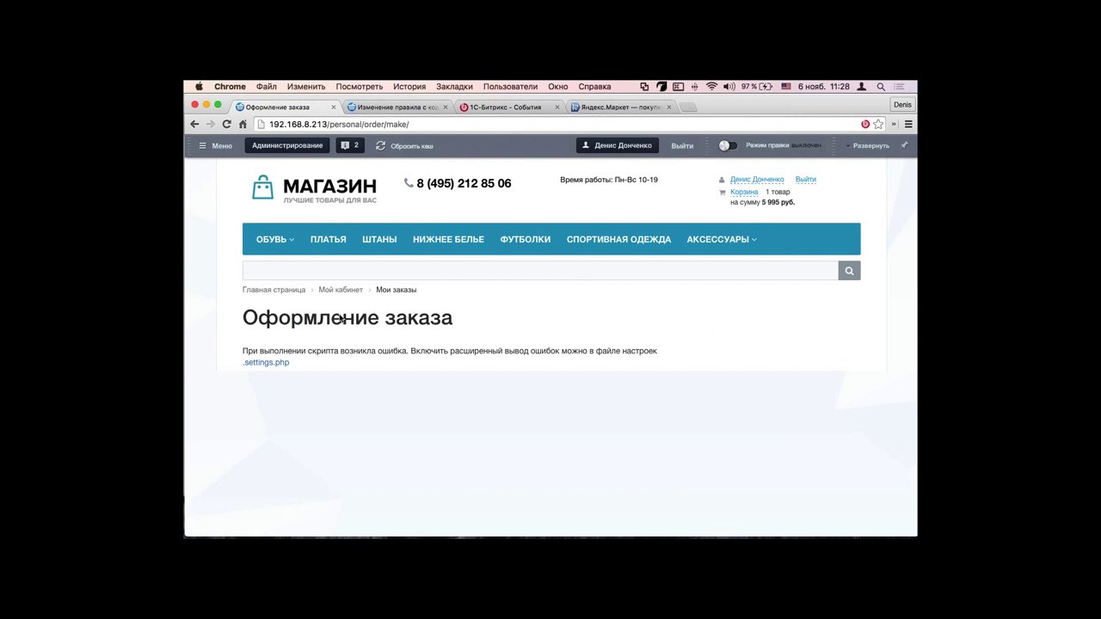
click(194, 124)
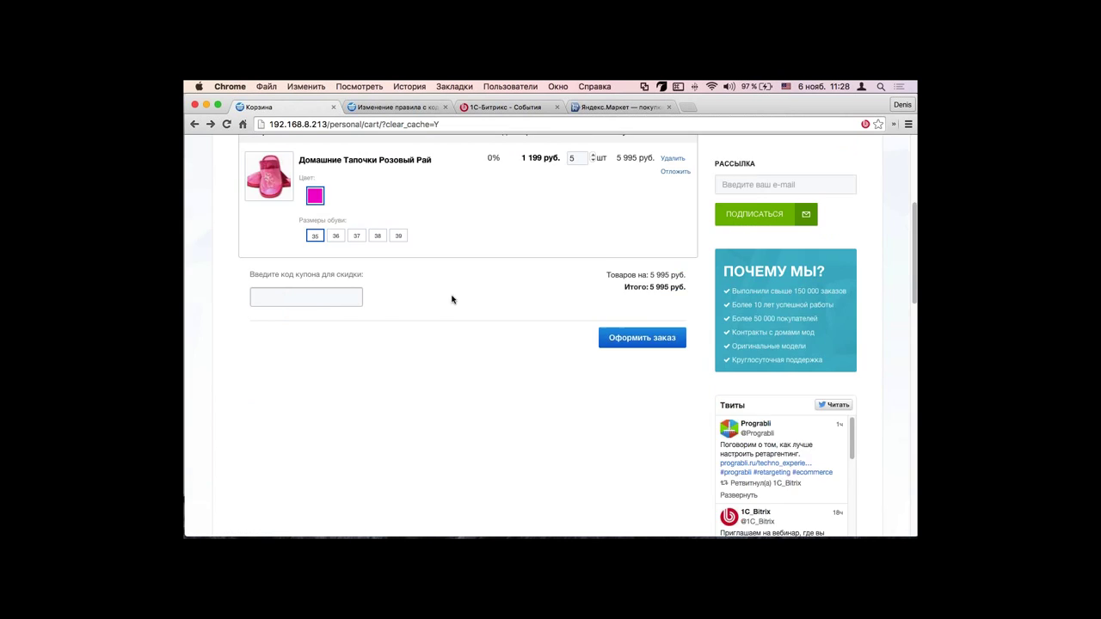
click(396, 107)
click(269, 105)
scroll(387, 327, down, 5)
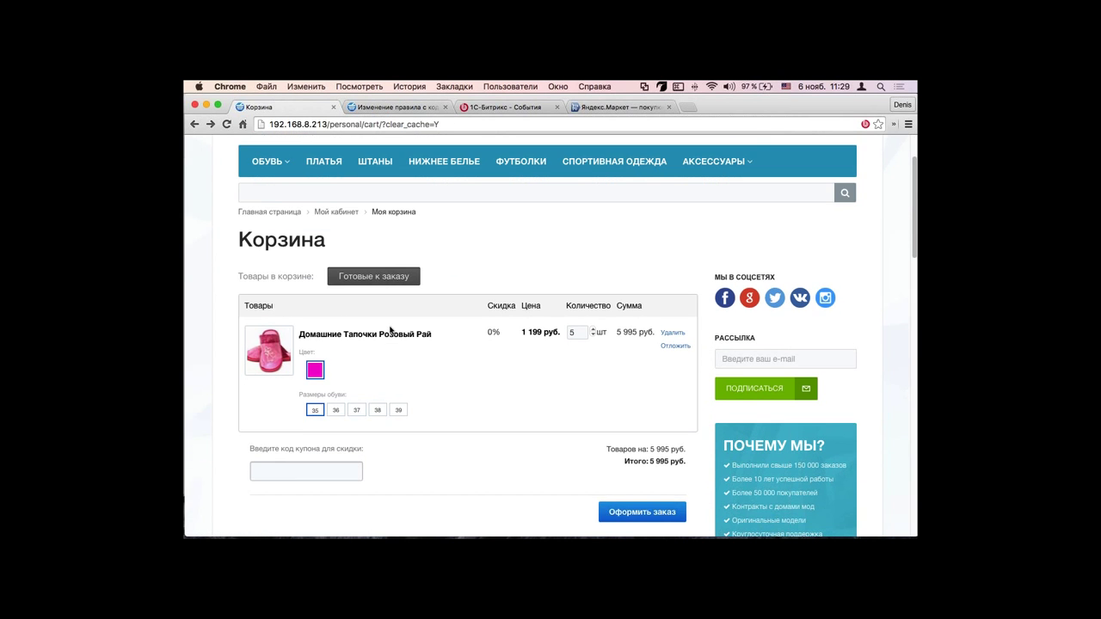
scroll(392, 334, up, 3)
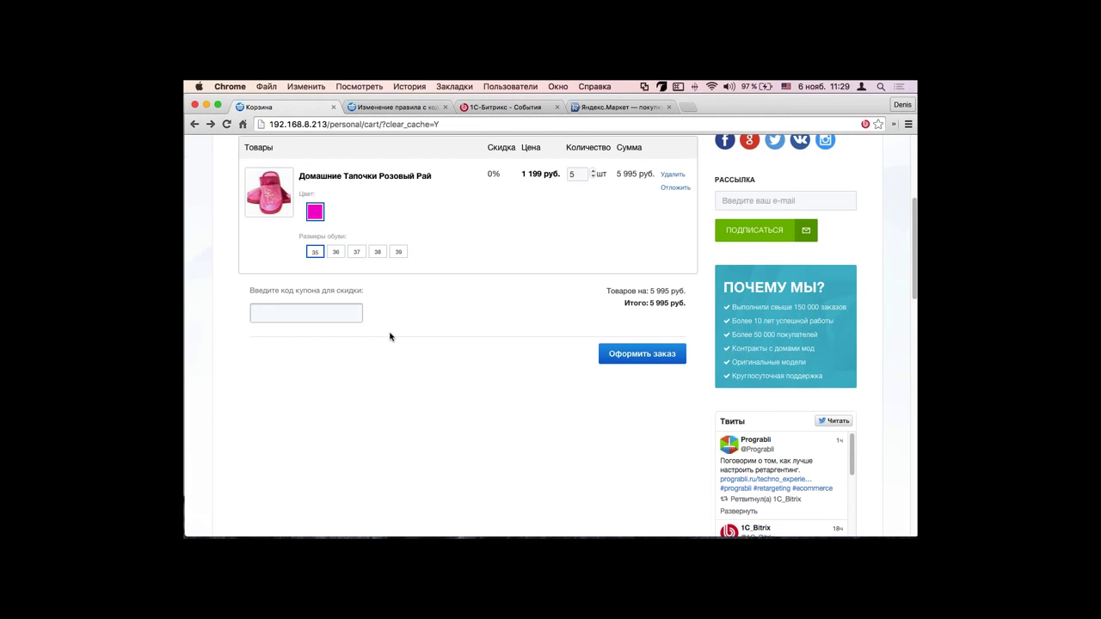
scroll(388, 335, up, 5)
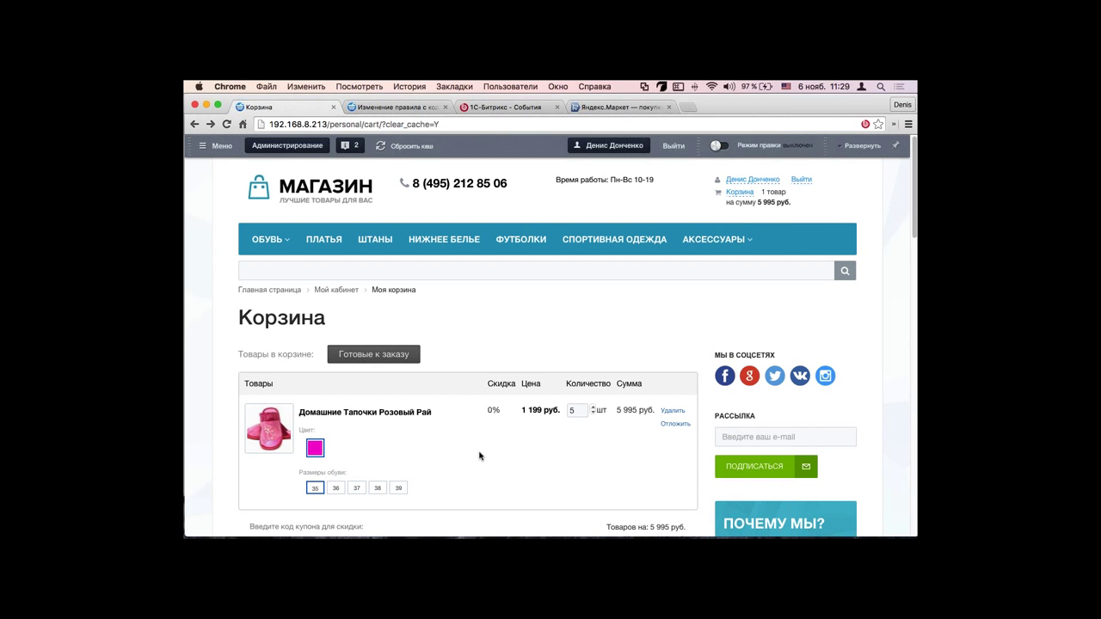
scroll(480, 450, down, 3)
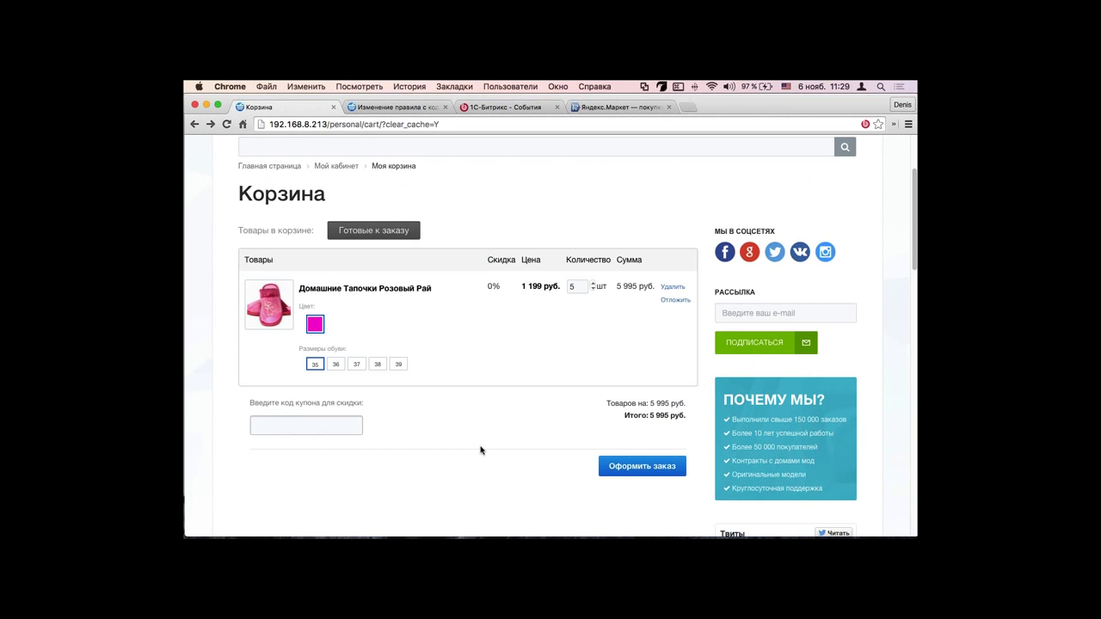
scroll(480, 450, down, 3)
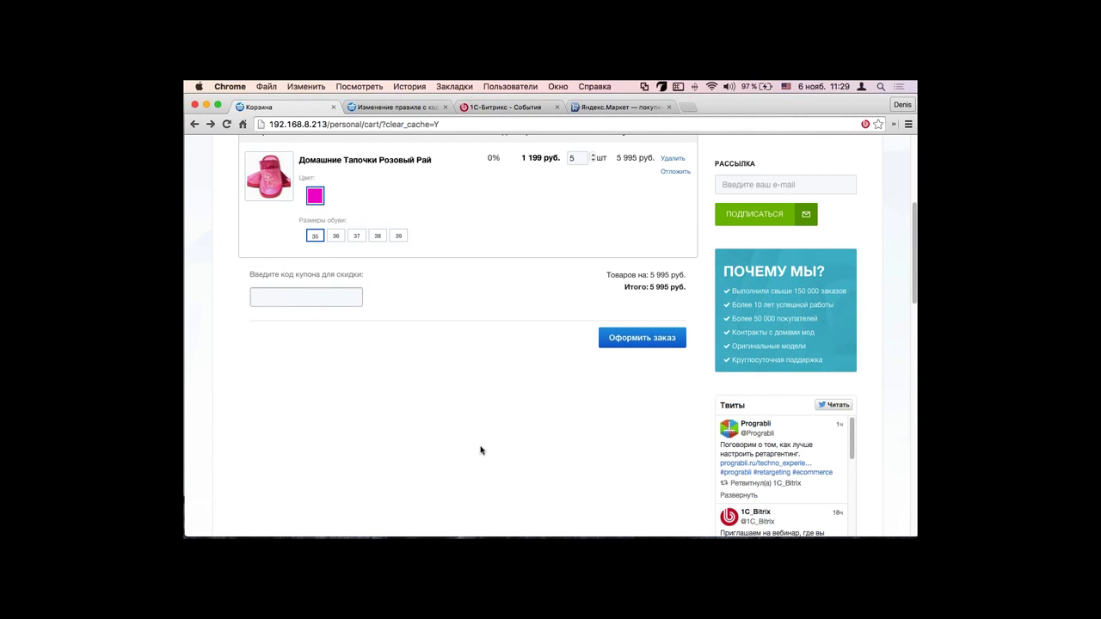
scroll(495, 445, up, 3)
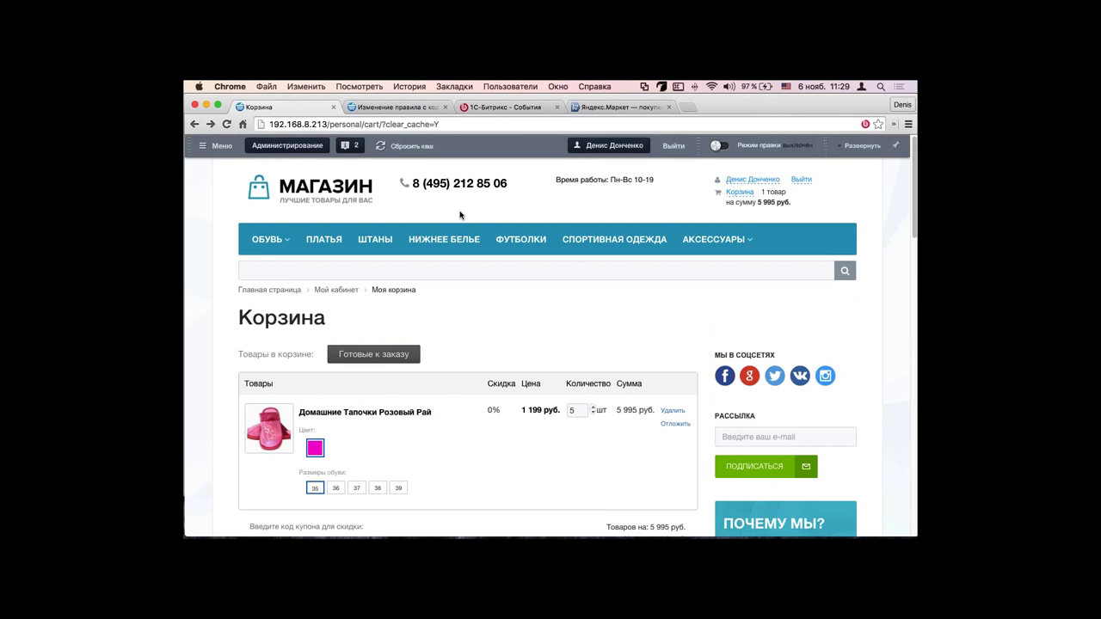
Step: Review the actions, restrictions and coupons of the basket rule with code 1 in the administration area
click(378, 109)
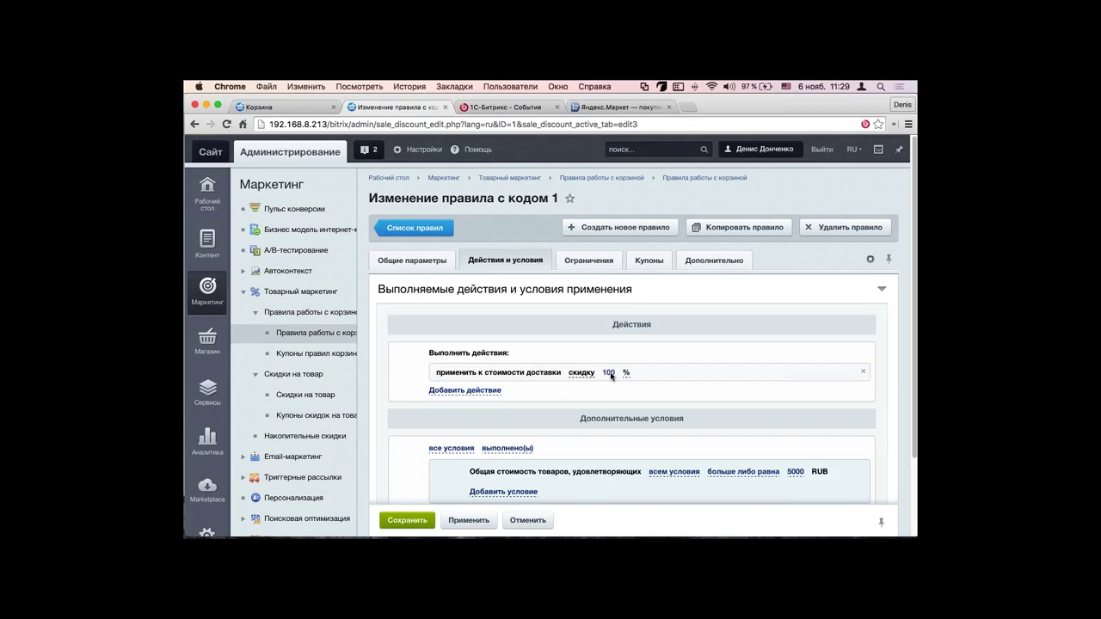
click(602, 261)
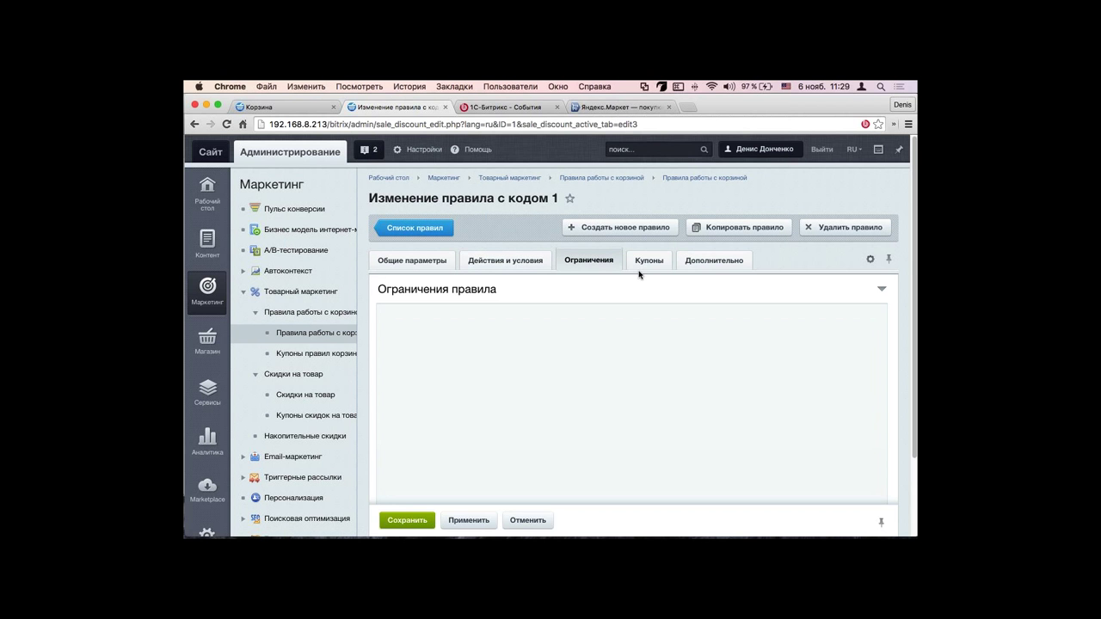
click(652, 261)
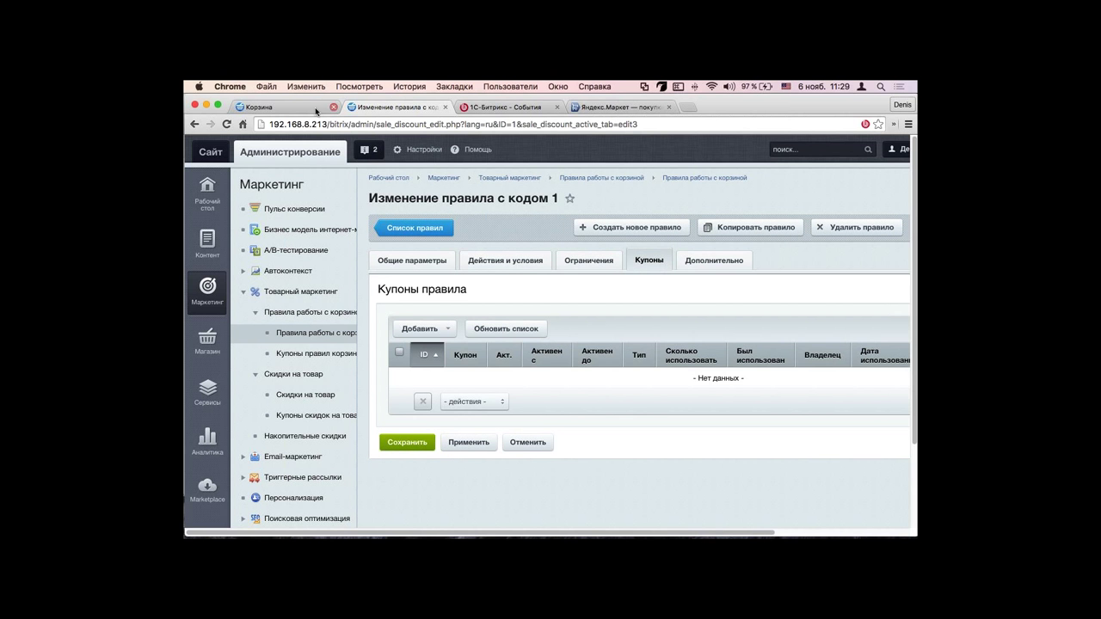
Step: Go back to the shopping cart and examine the discount coupon code field
click(303, 108)
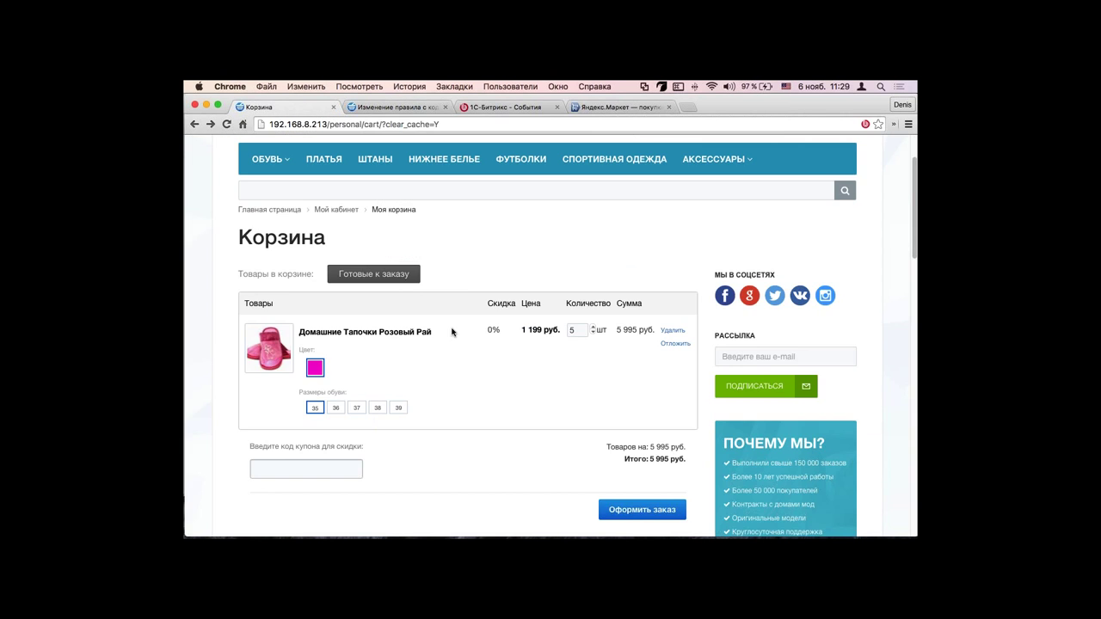
scroll(494, 335, down, 1)
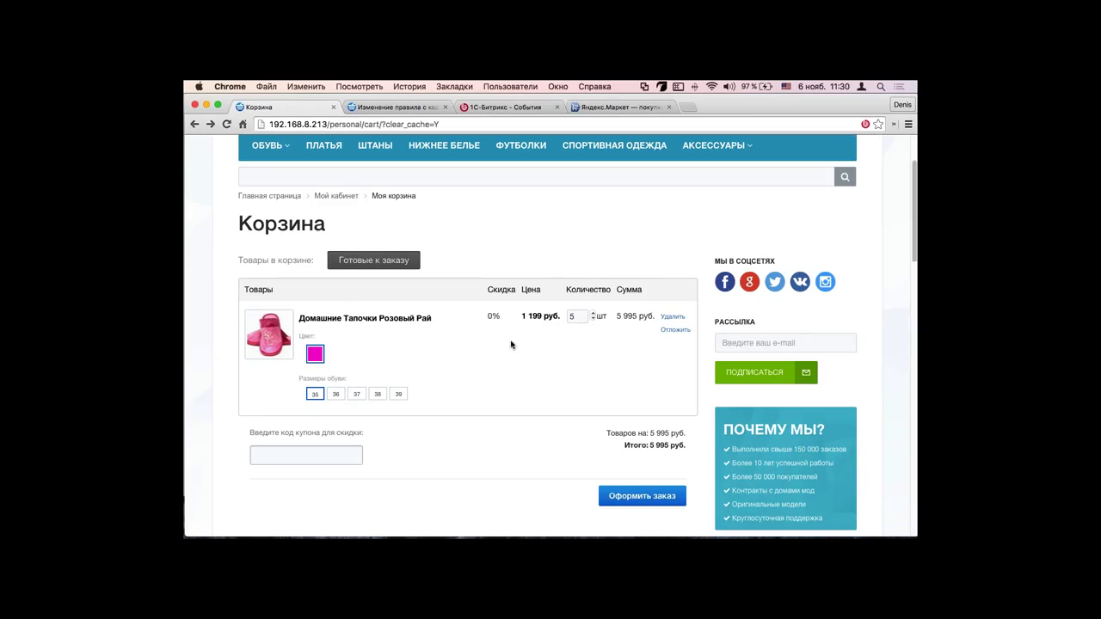
click(309, 456)
Step: Look through the store settings and the product marketing sections in the site administration
click(393, 109)
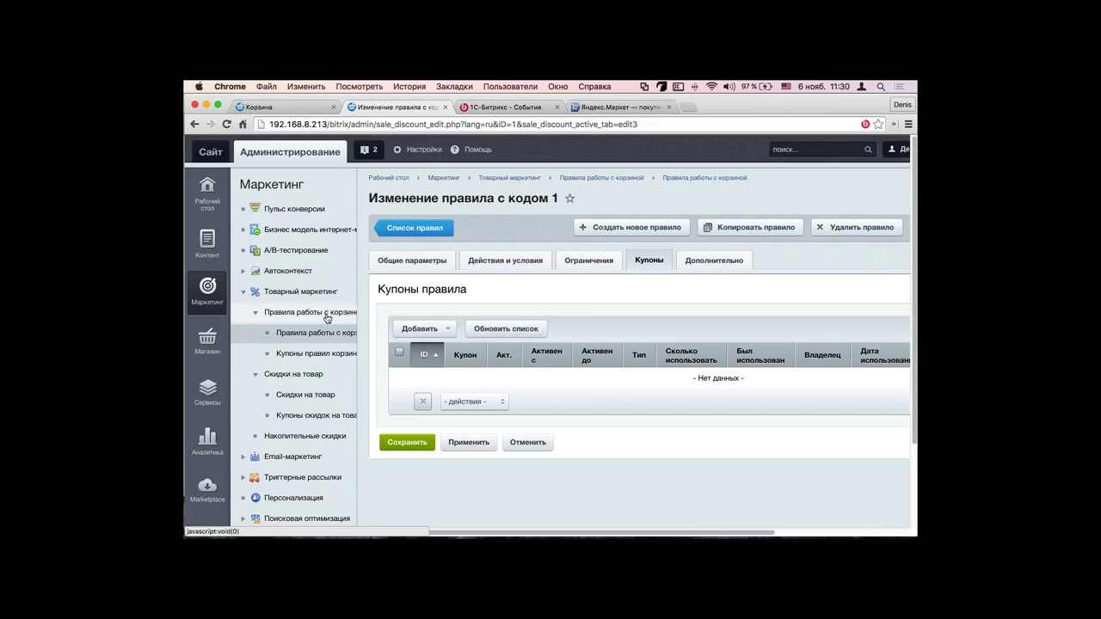
mouse_move(208, 347)
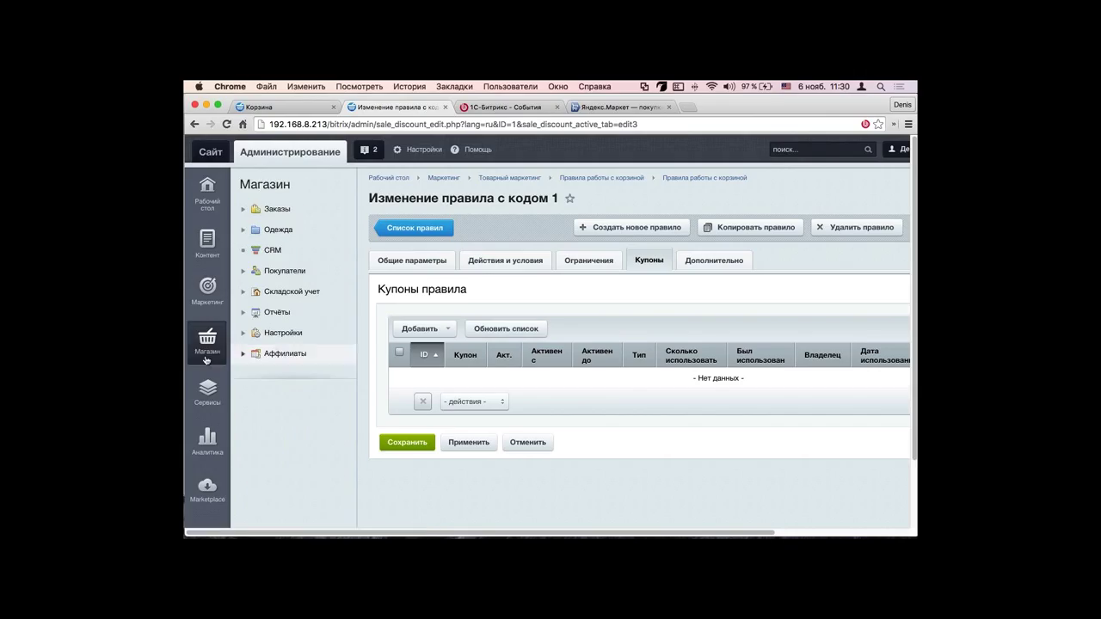
click(245, 336)
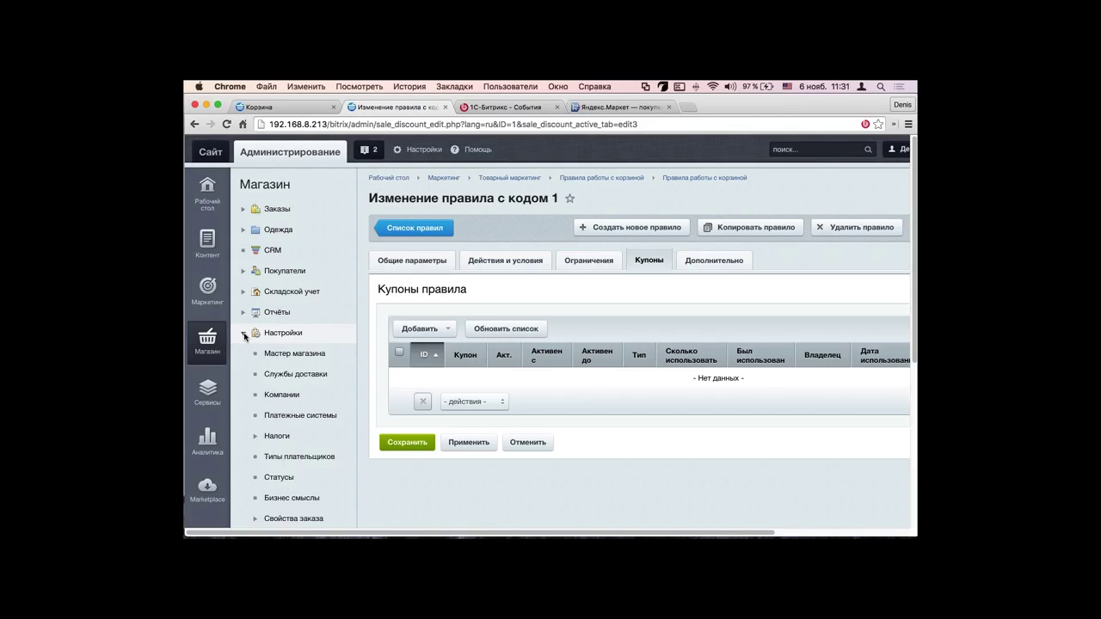
click(245, 336)
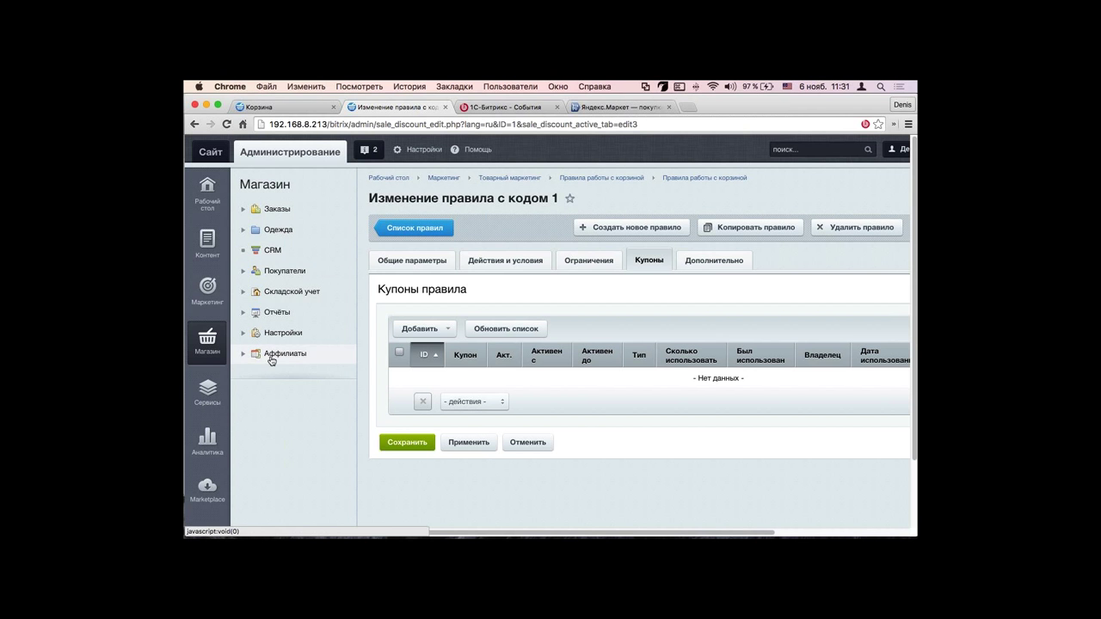
click(225, 301)
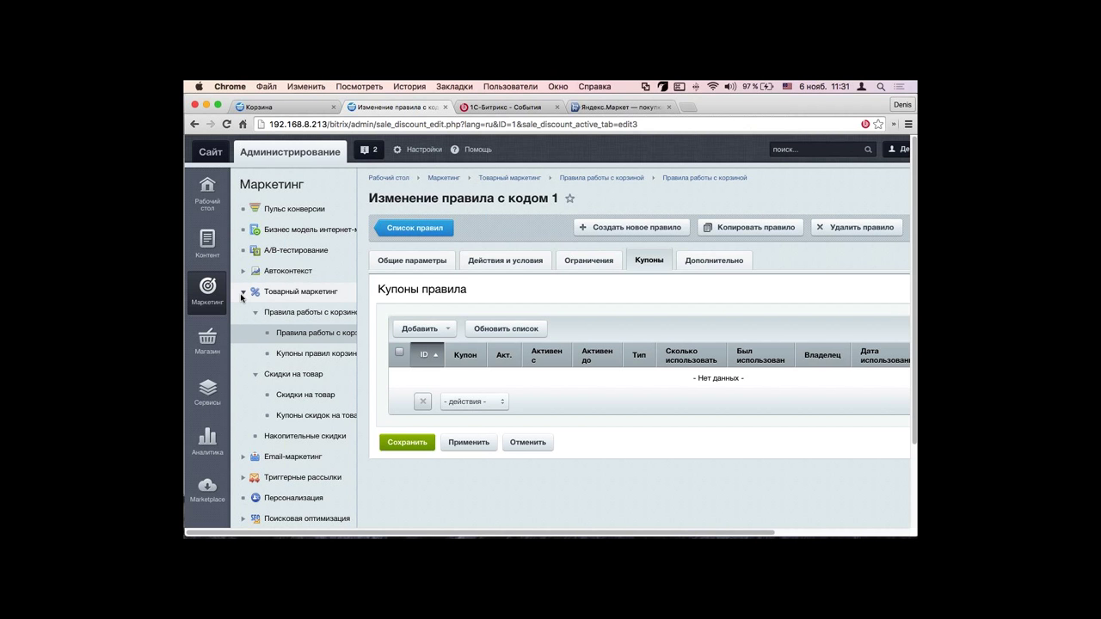
click(242, 294)
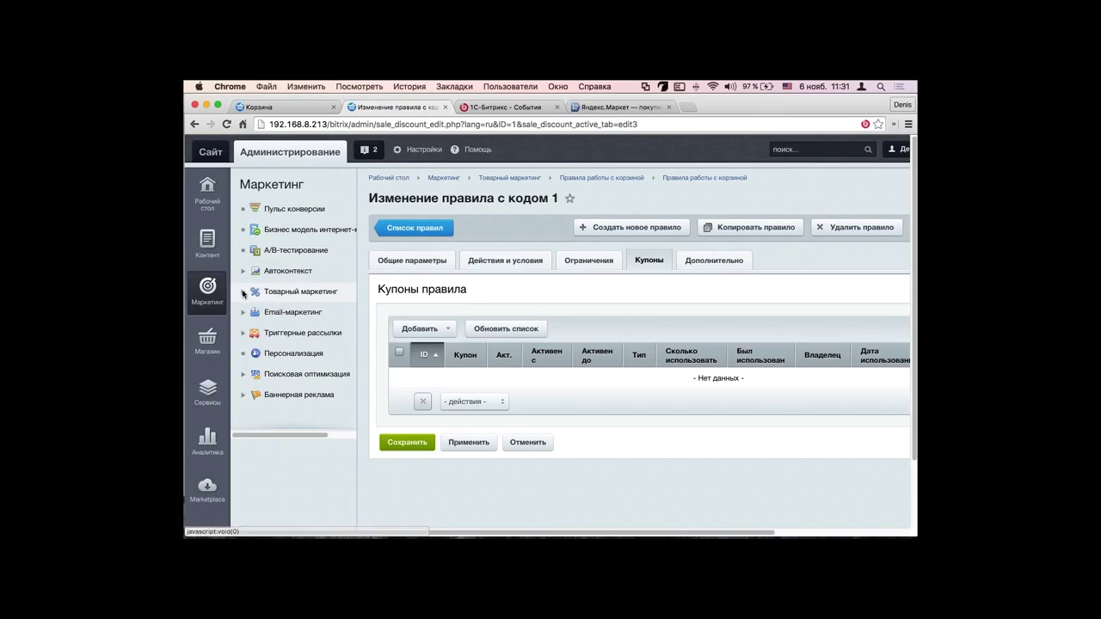
click(242, 294)
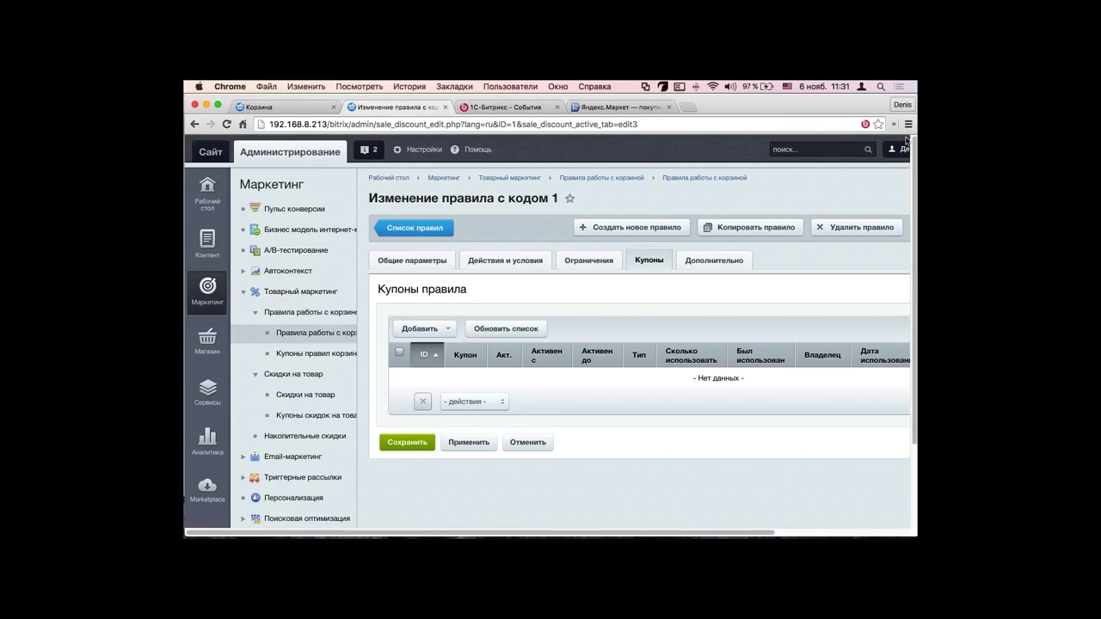
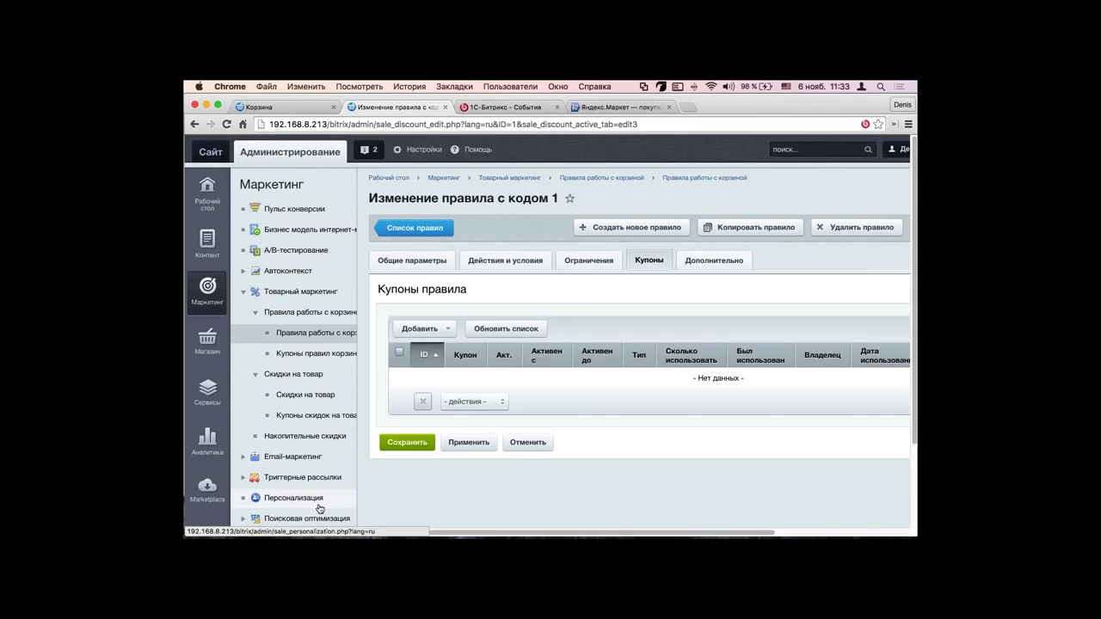
Step: Start a new cumulative discount program and name it "fvdvsdv"
click(304, 435)
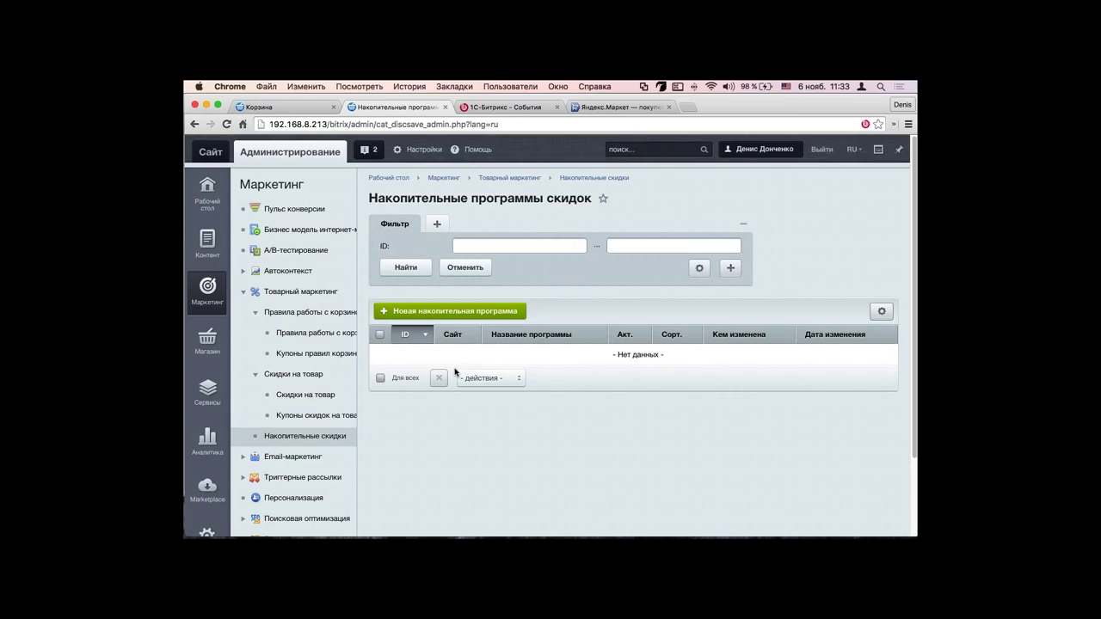
click(477, 311)
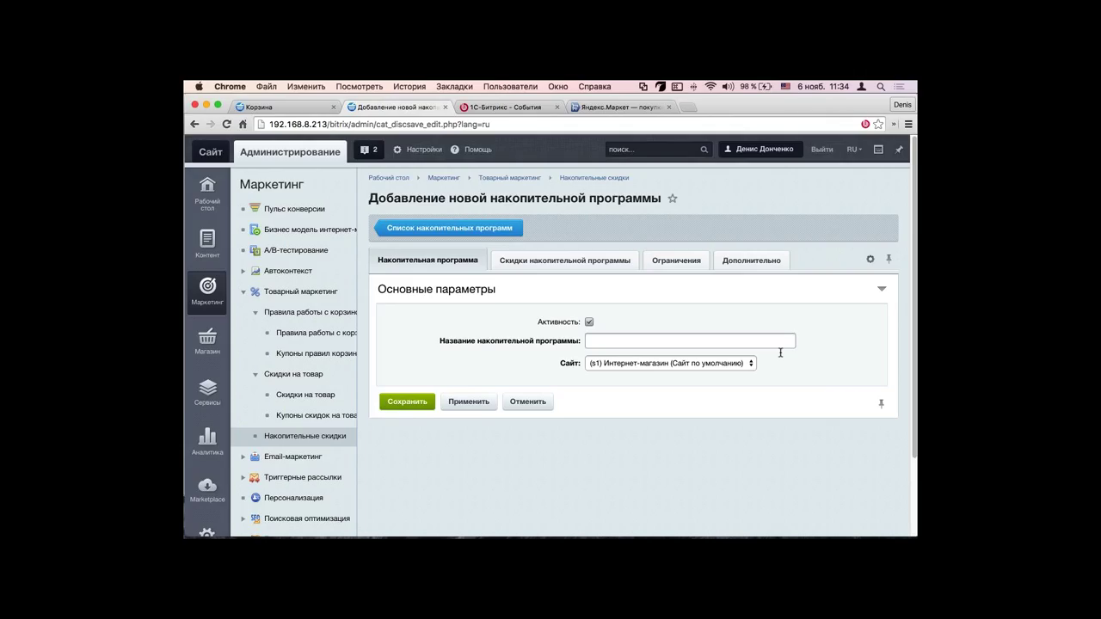
click(679, 341)
text(fvdvsdv)
Step: Examine the calculation period and validity term options for the cumulative program's discounts
click(544, 272)
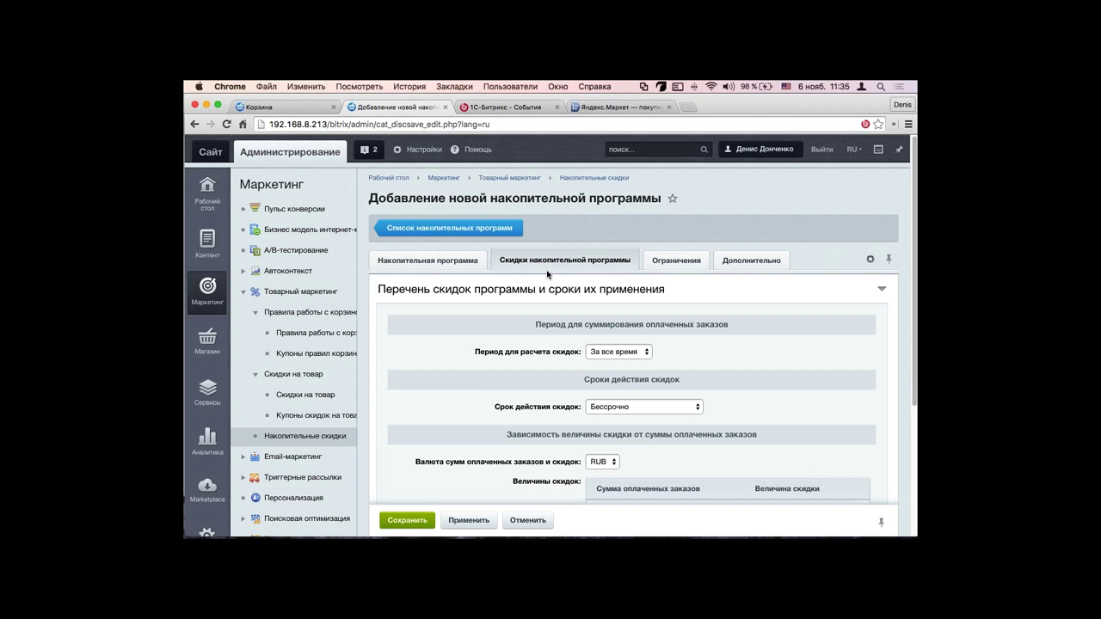
scroll(547, 271, down, 2)
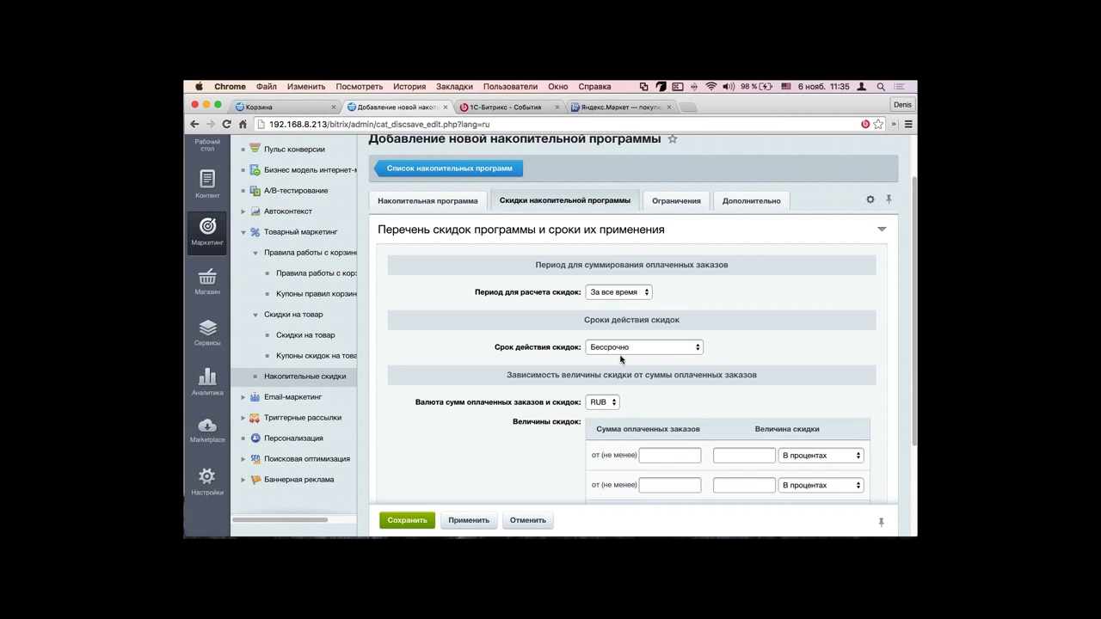
click(448, 203)
click(541, 202)
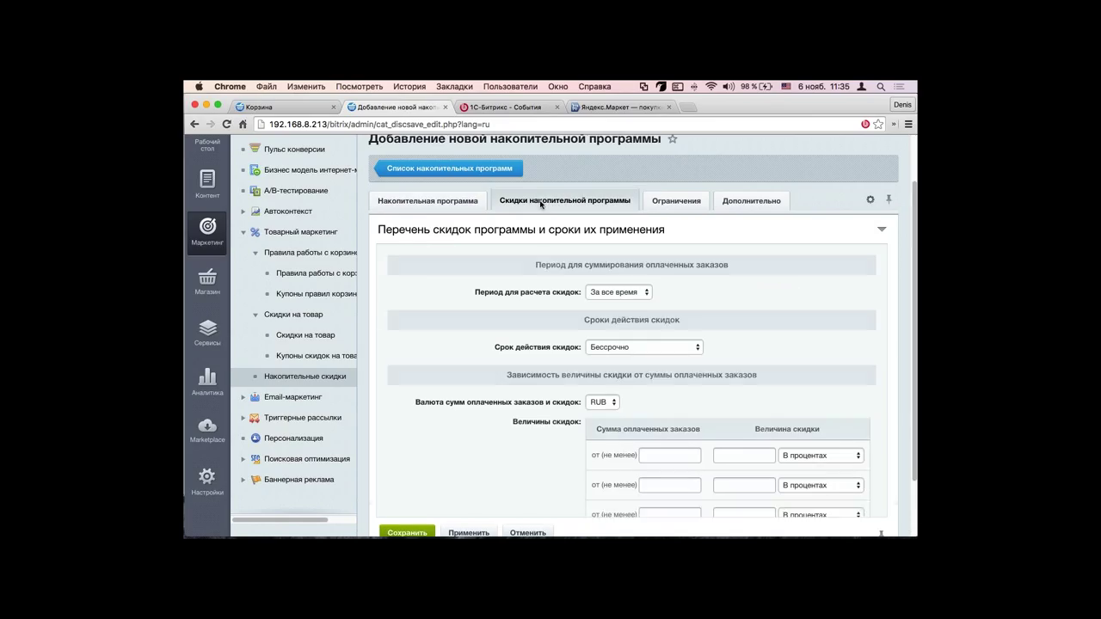
click(648, 294)
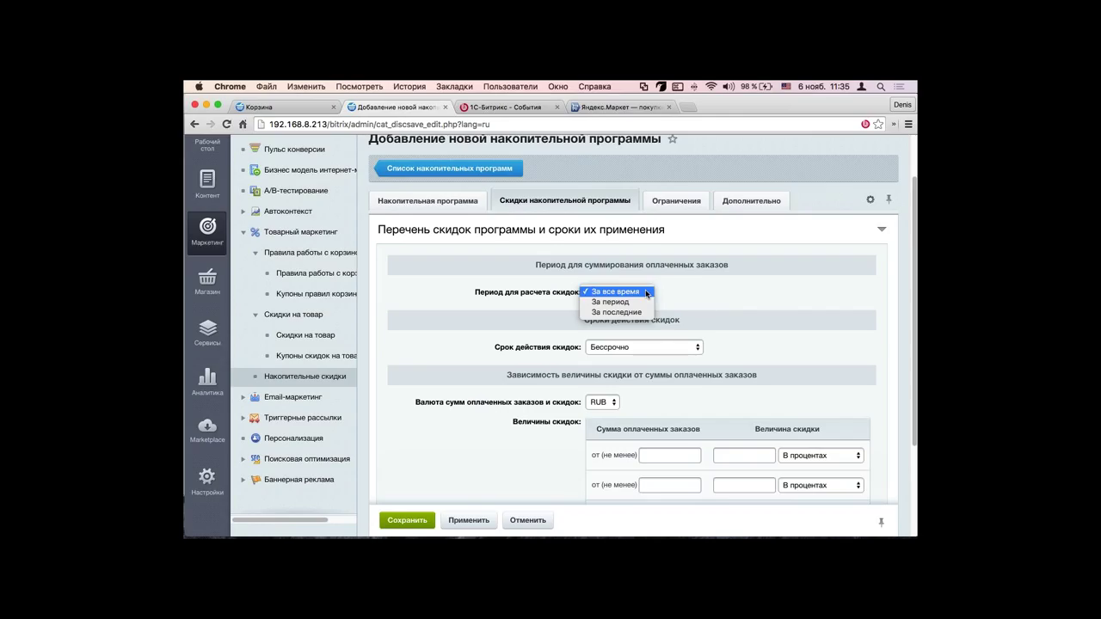
click(740, 310)
scroll(740, 320, down, 1)
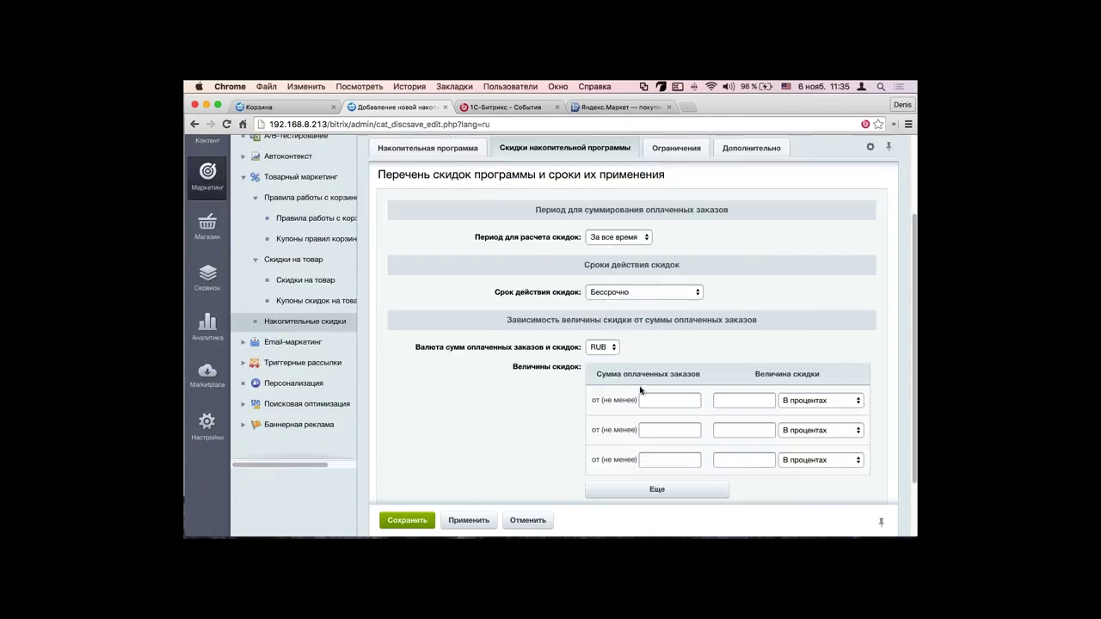
click(621, 292)
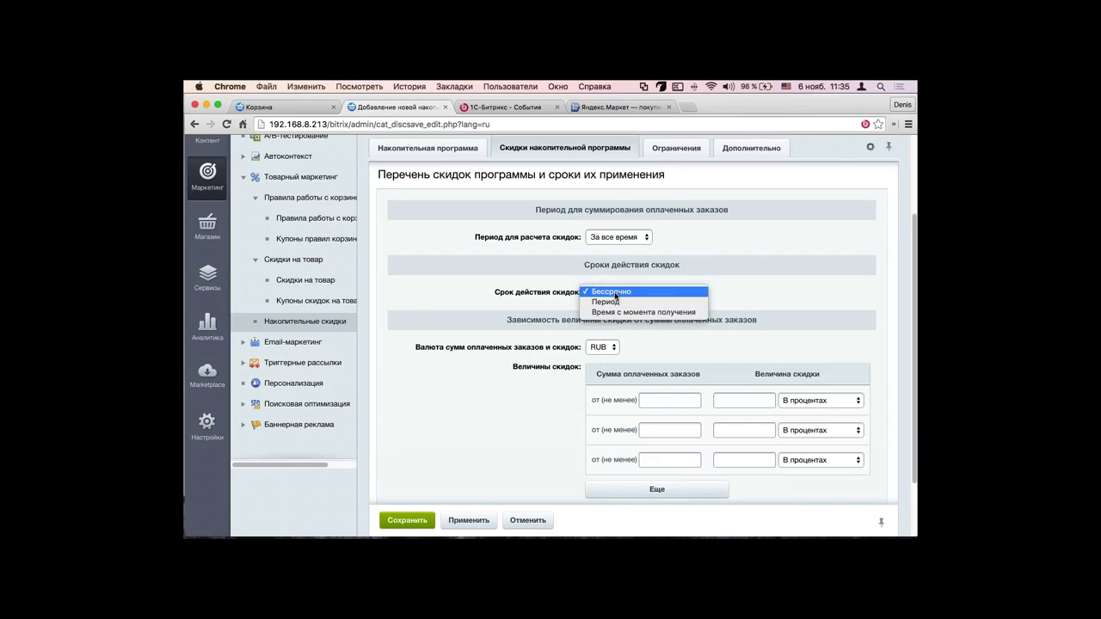
click(526, 304)
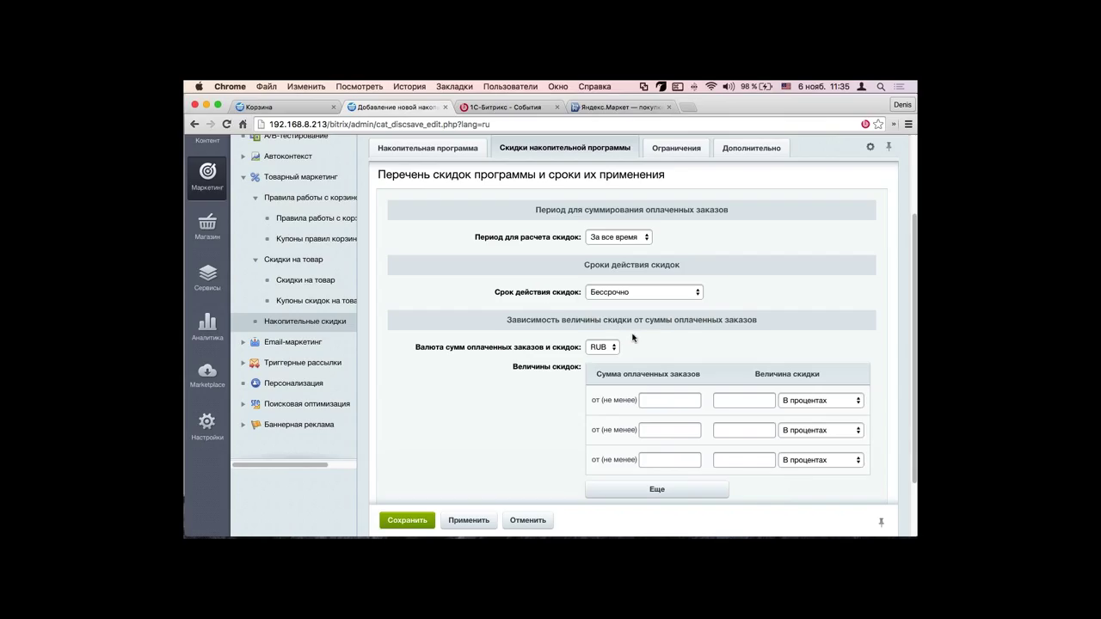
Step: Set the first discount tier to 25 percent for paid orders from 10000 RUB and apply the program settings
click(673, 400)
text(10)
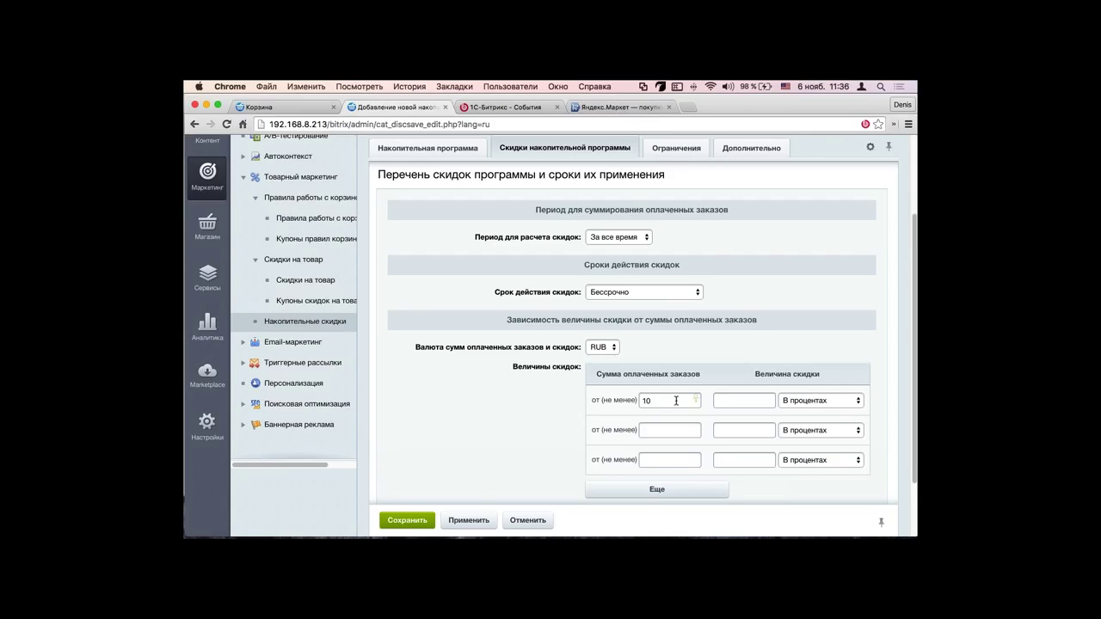
drag(676, 400, 599, 400)
text(10000)
click(770, 399)
text(10)
key(BackSpace)
key(BackSpace)
text(25)
click(469, 520)
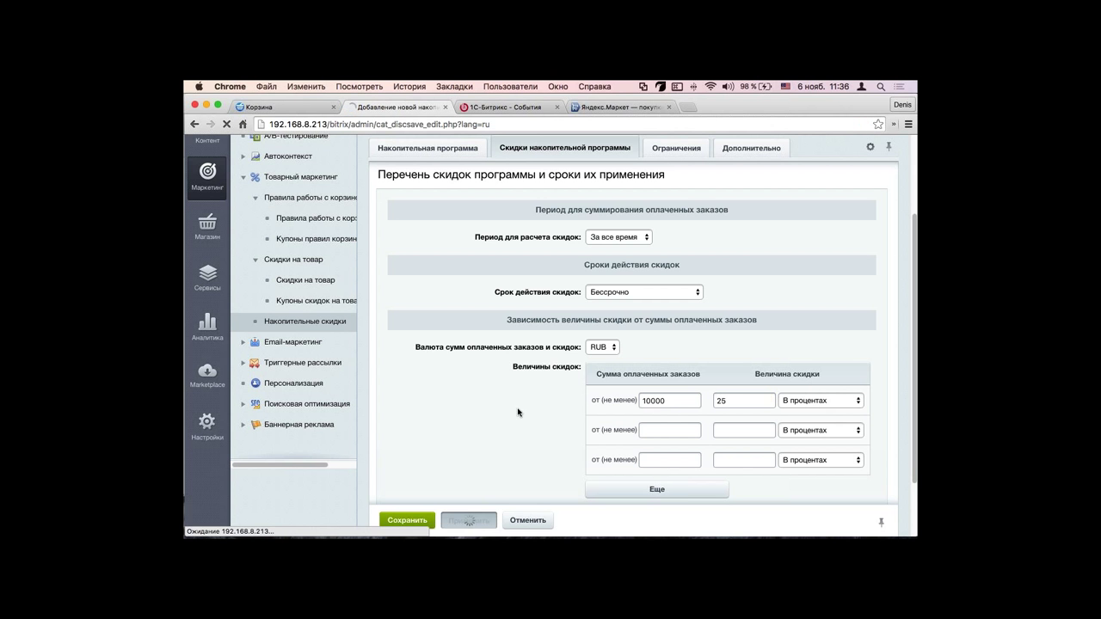
Step: Select all user groups, from Администраторы to Контент-редакторы, in the cumulative program's restrictions
click(676, 339)
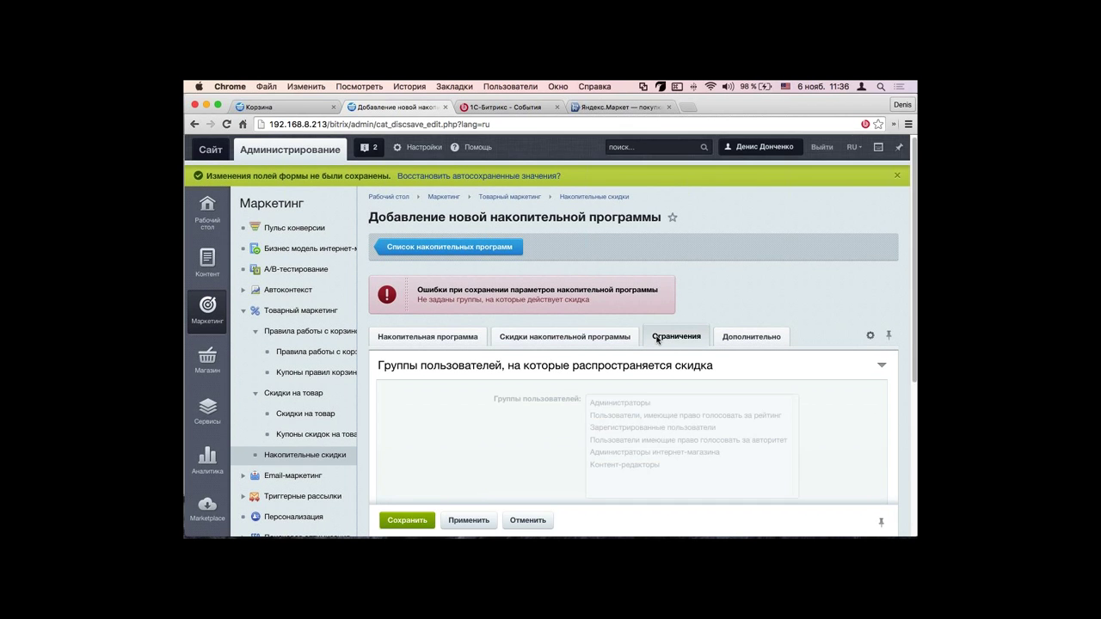
scroll(629, 428, down, 1)
shift+click(626, 440)
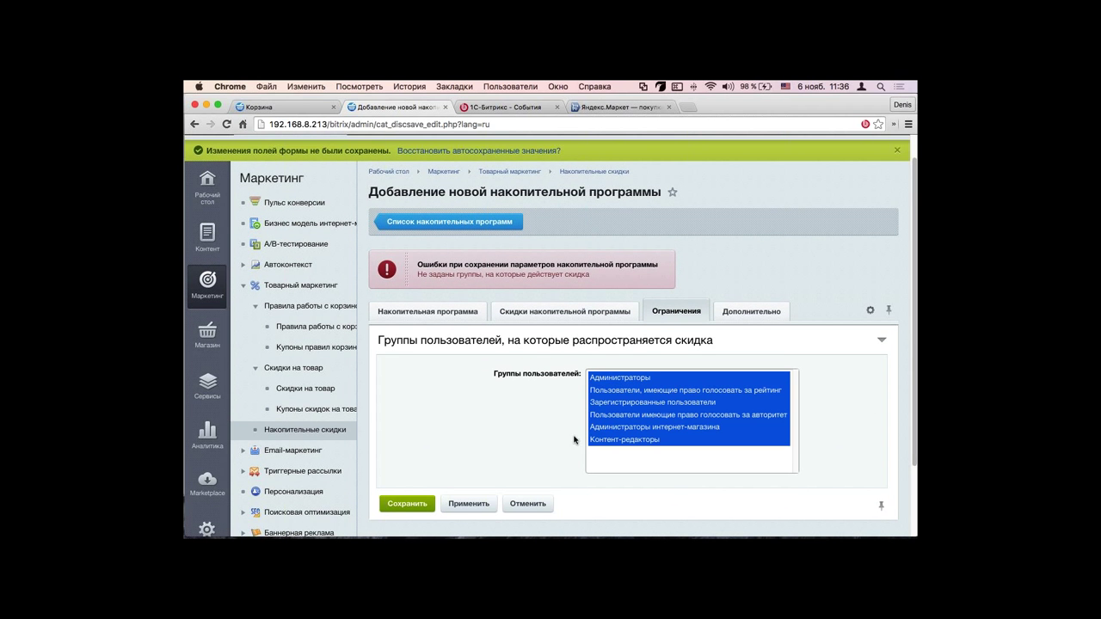
Step: Apply the cumulative program's settings with the selected user groups and review its discount list
click(469, 503)
click(579, 321)
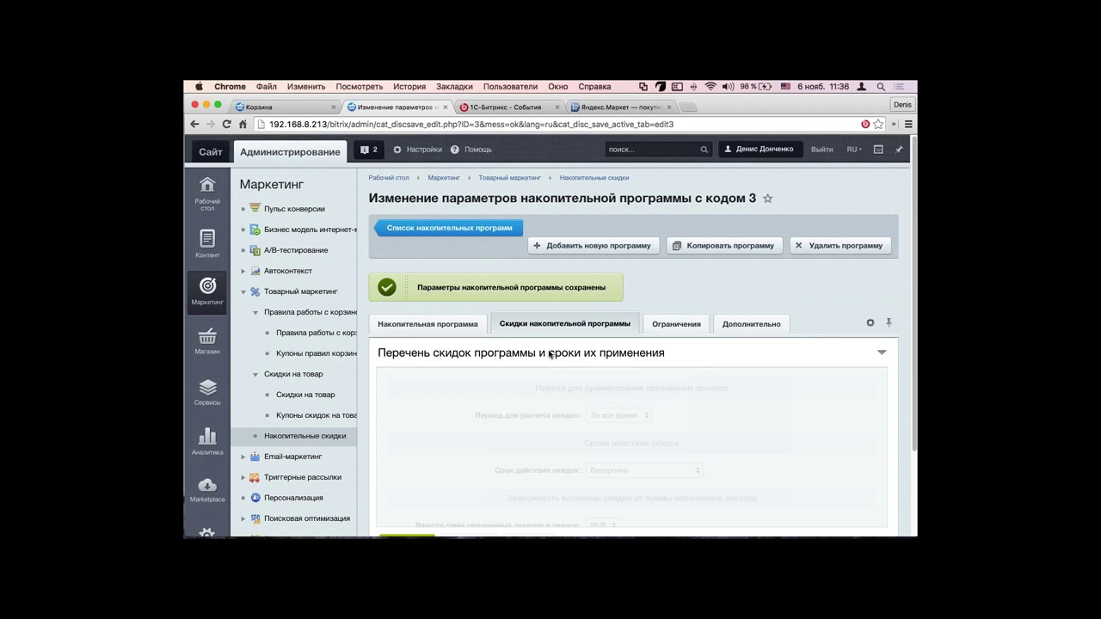
scroll(578, 325, down, 3)
scroll(578, 325, up, 5)
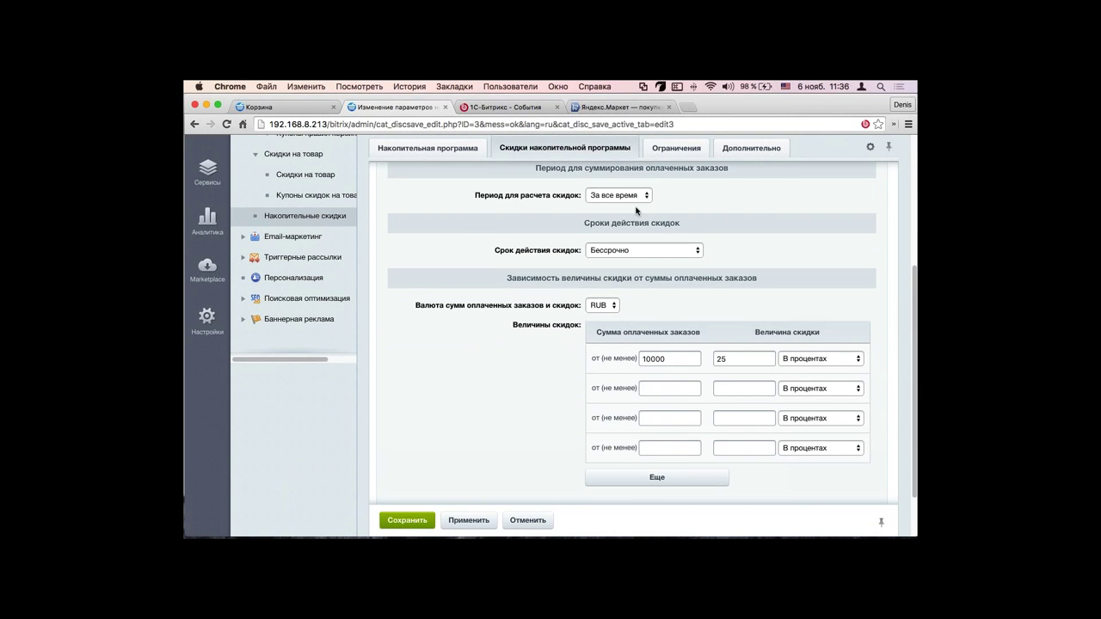
scroll(479, 368, up, 2)
Step: Open the store's order list in a new browser tab and view the newest order's details
click(207, 348)
super+click(277, 209)
click(497, 107)
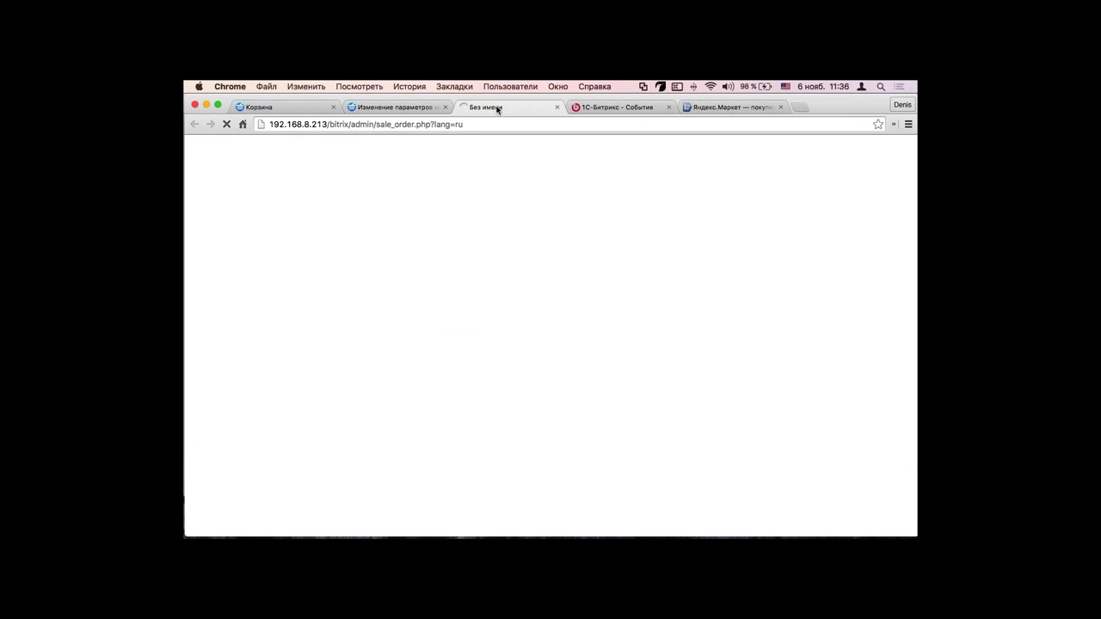
scroll(550, 387, down, 3)
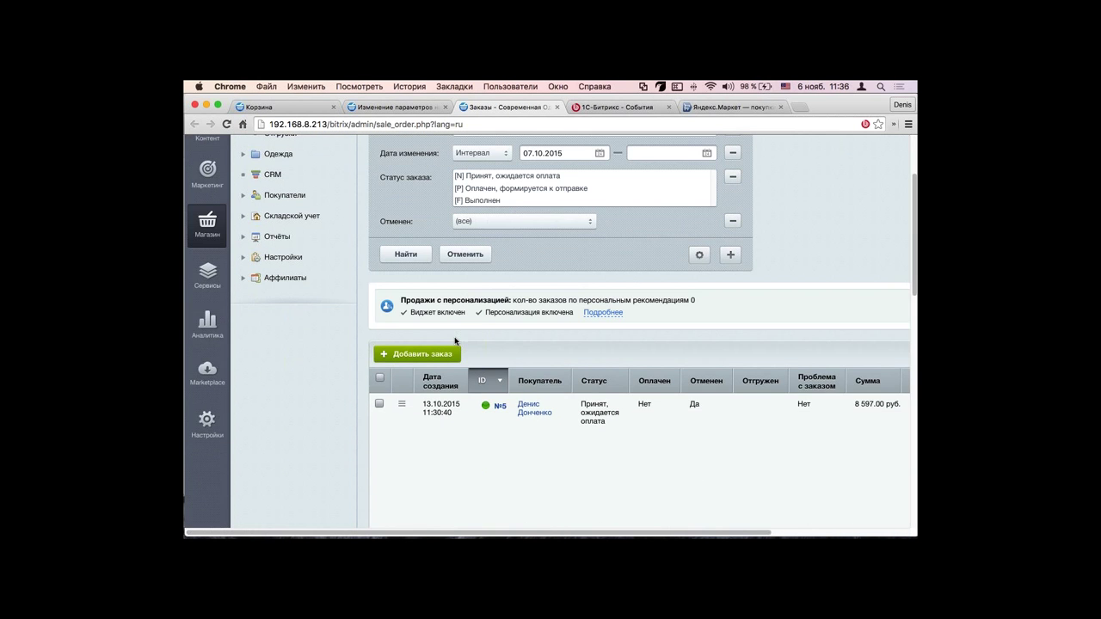
mouse_move(593, 443)
scroll(593, 443, down, 2)
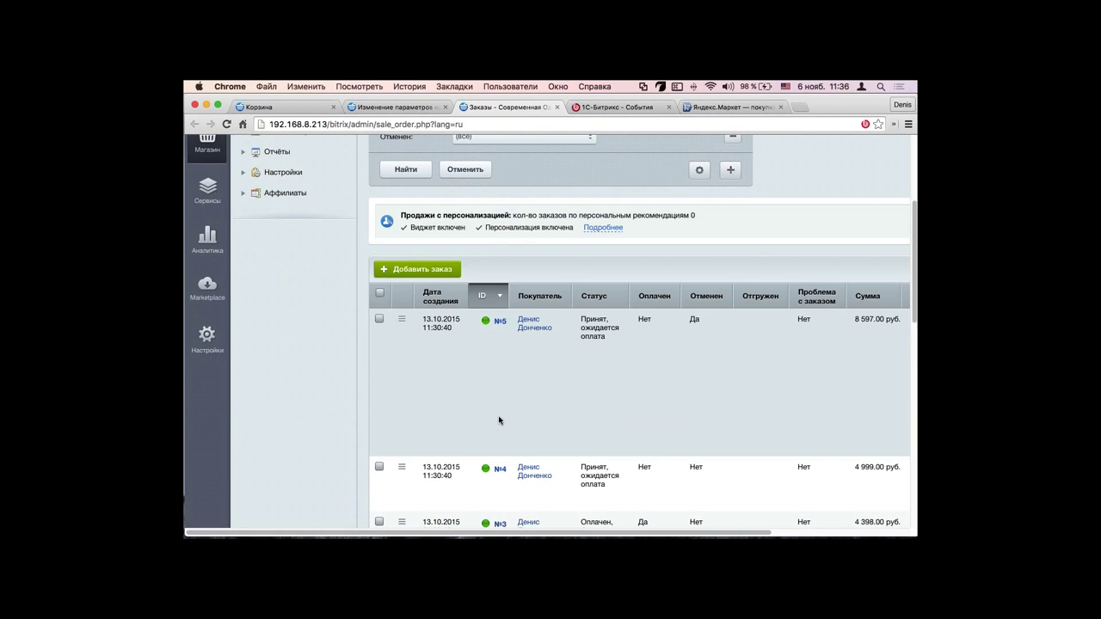
click(402, 319)
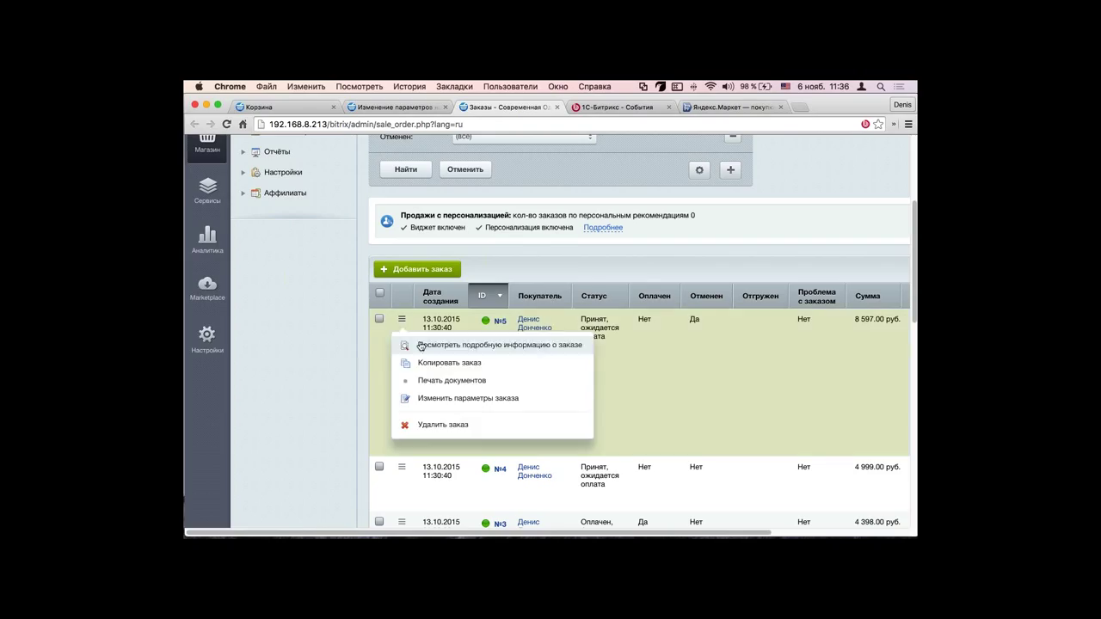
click(480, 345)
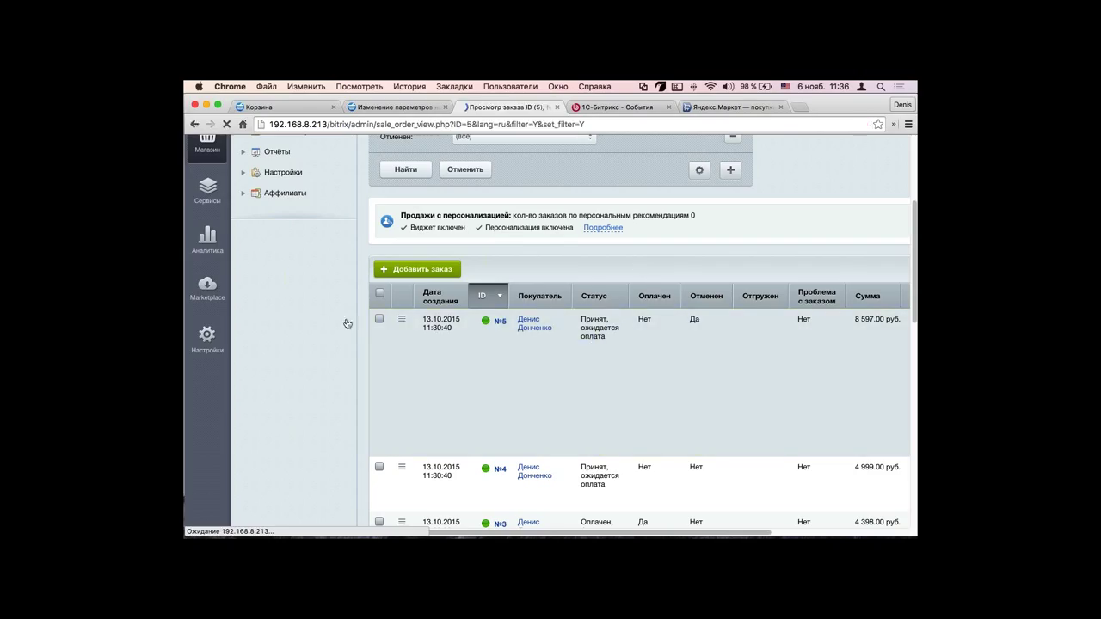
click(358, 333)
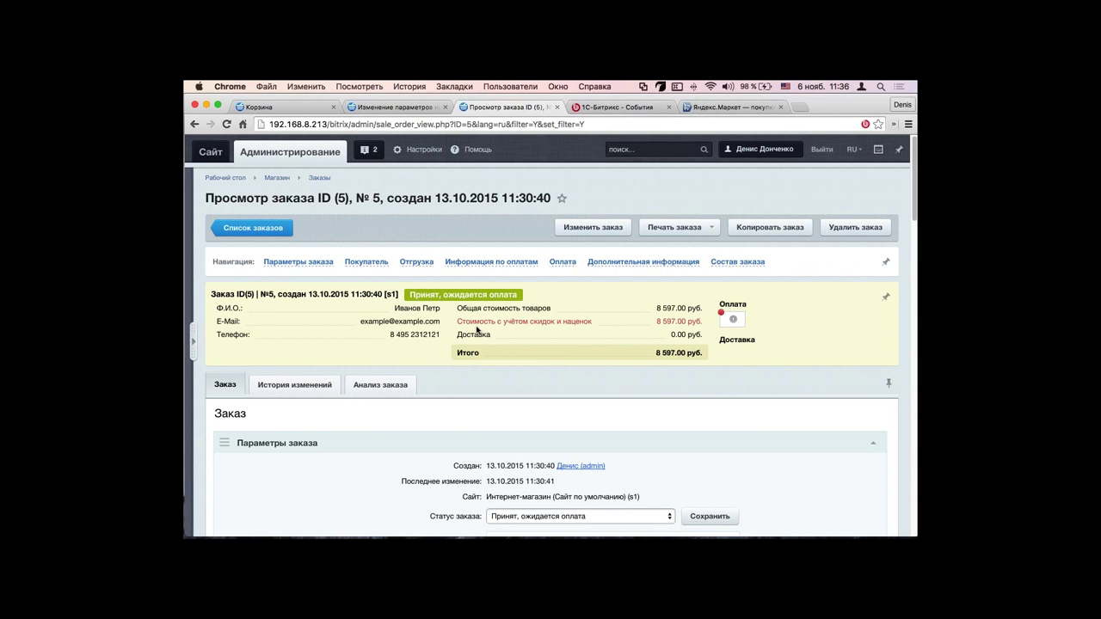
Step: Set the newest order's status to Выполнен in its order parameters and save it
click(301, 261)
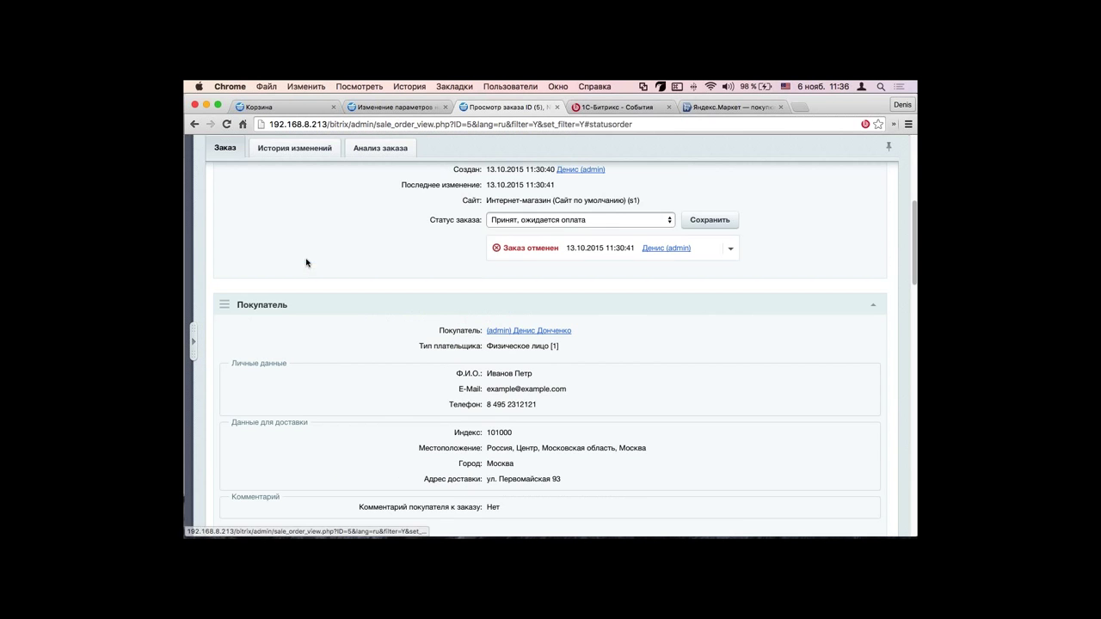
click(614, 221)
click(622, 239)
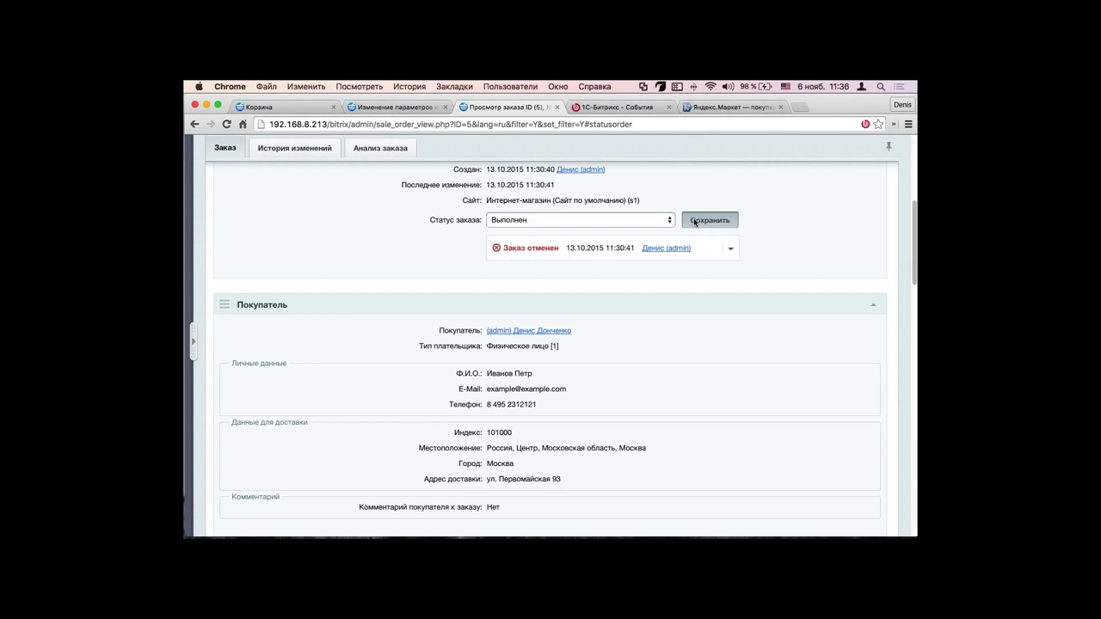
click(710, 220)
click(671, 256)
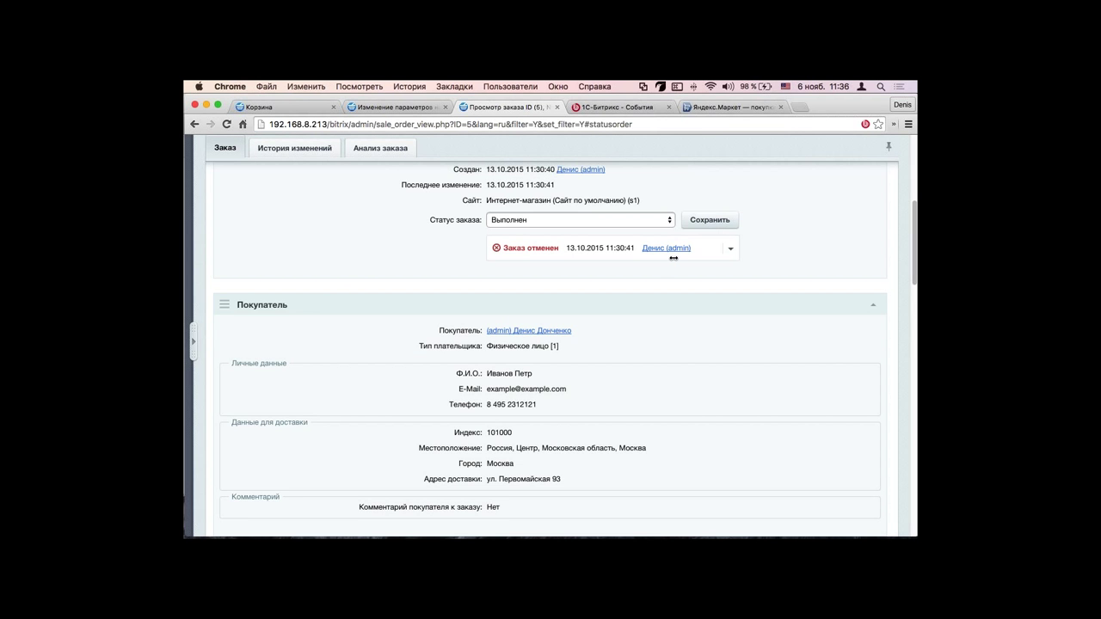
Step: Return to the order list and reopen the newest order to check its status and parameters
click(195, 343)
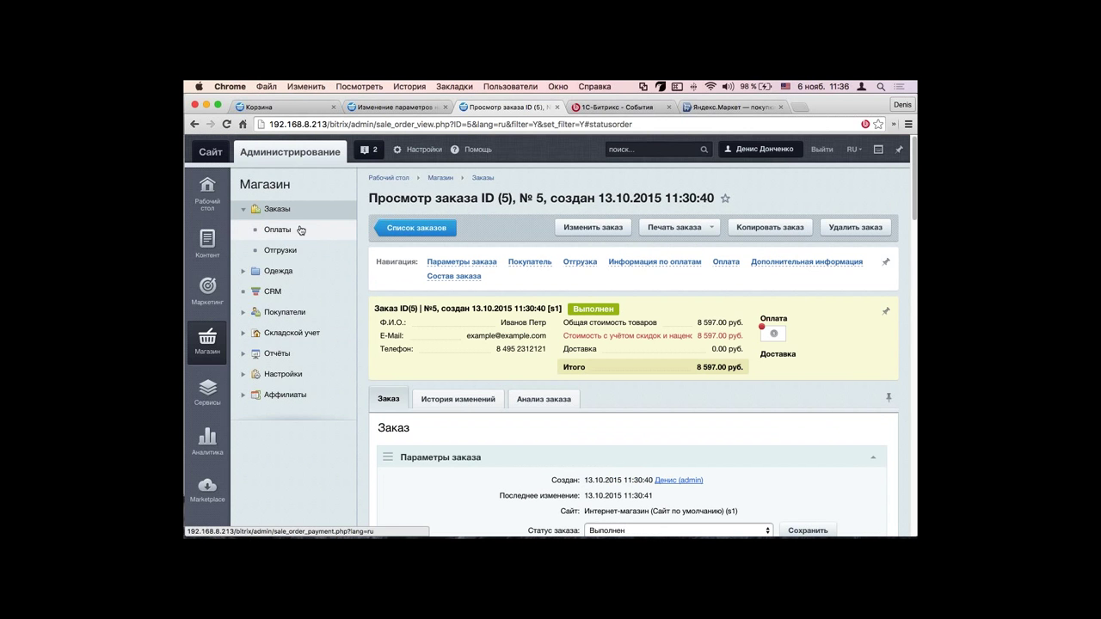
click(422, 228)
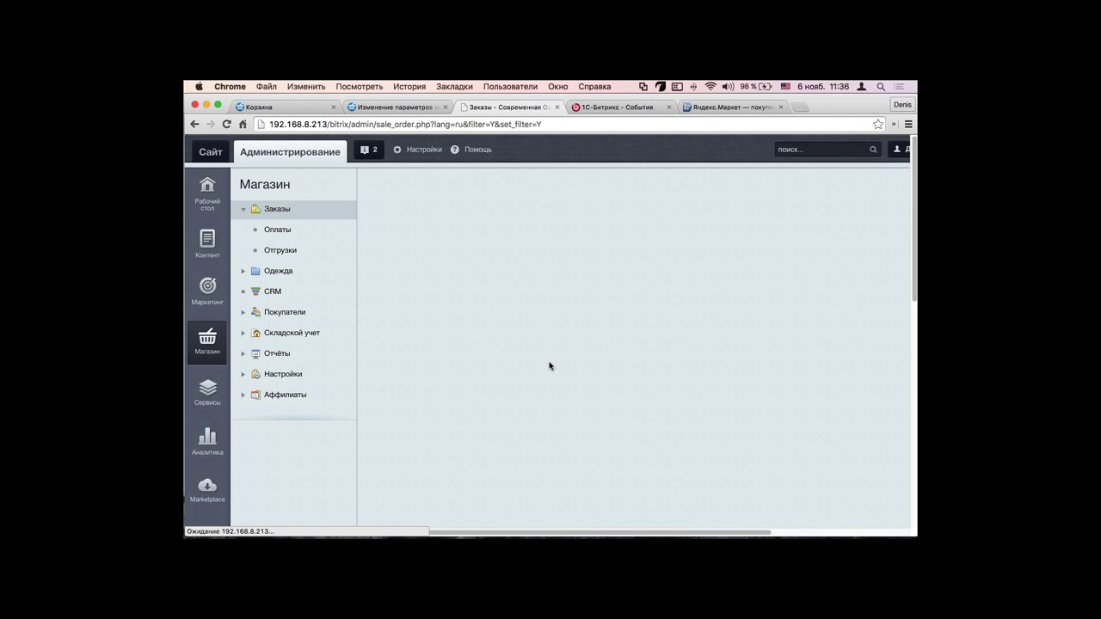
scroll(552, 365, down, 3)
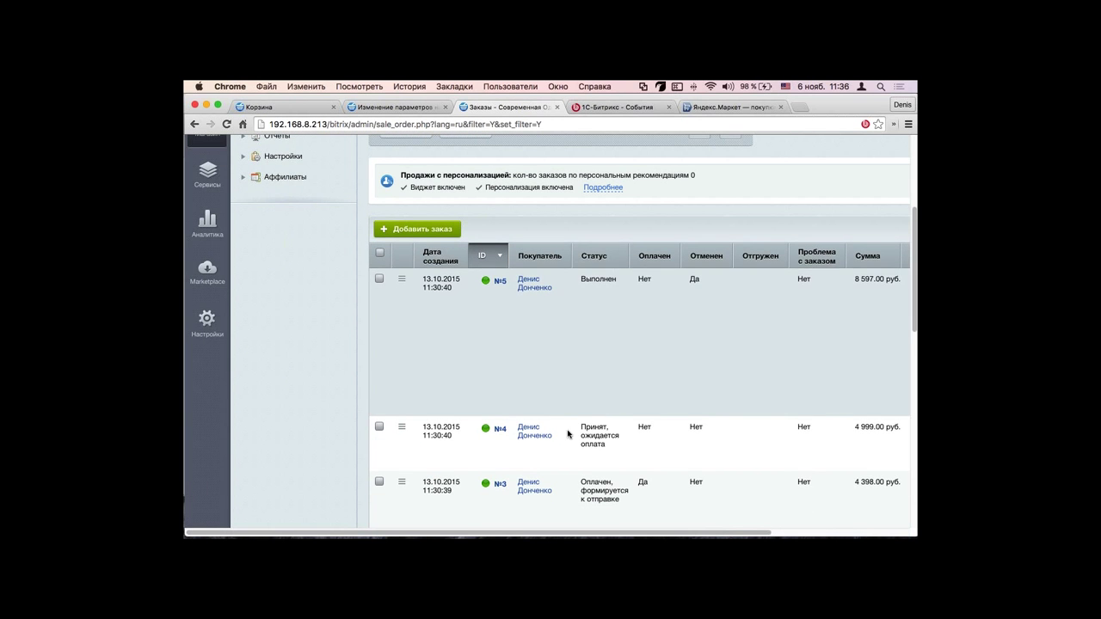
scroll(551, 387, down, 1)
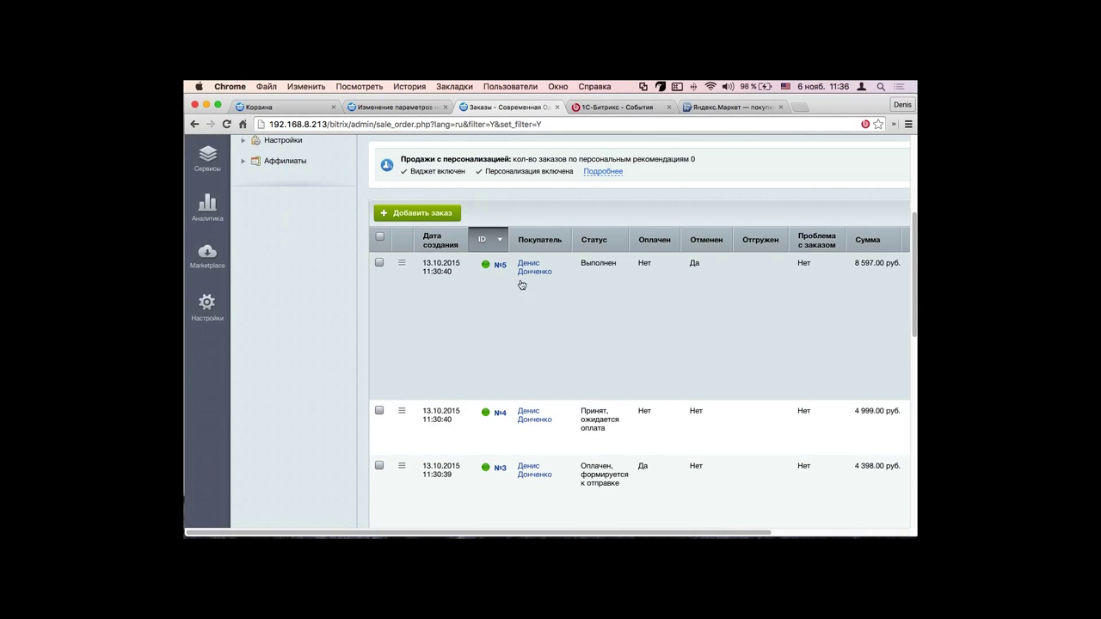
click(498, 267)
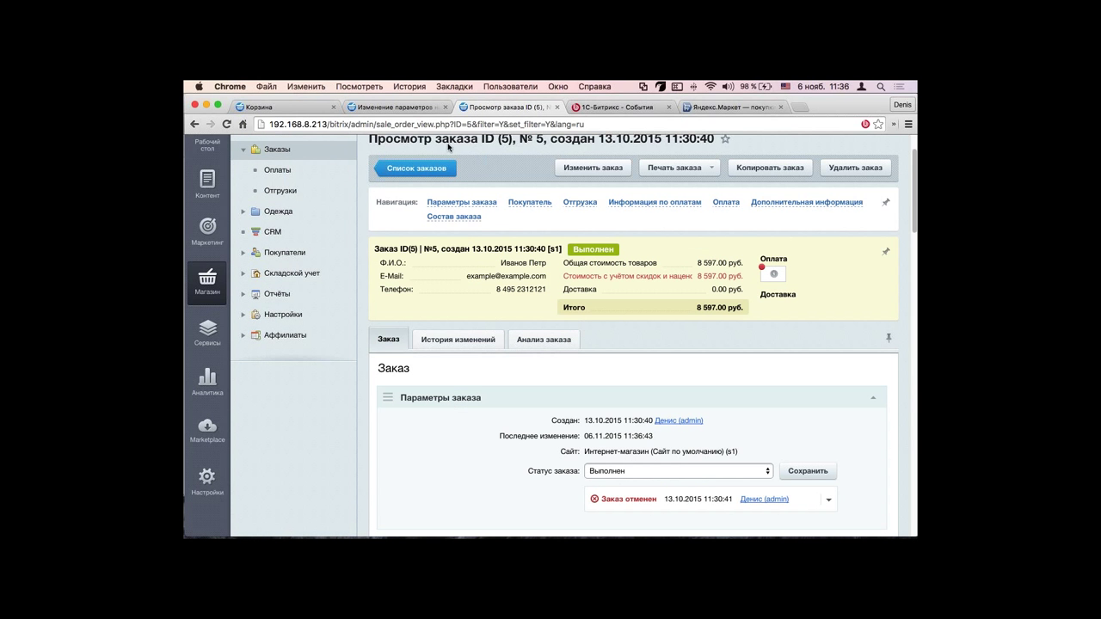
scroll(623, 472, down, 1)
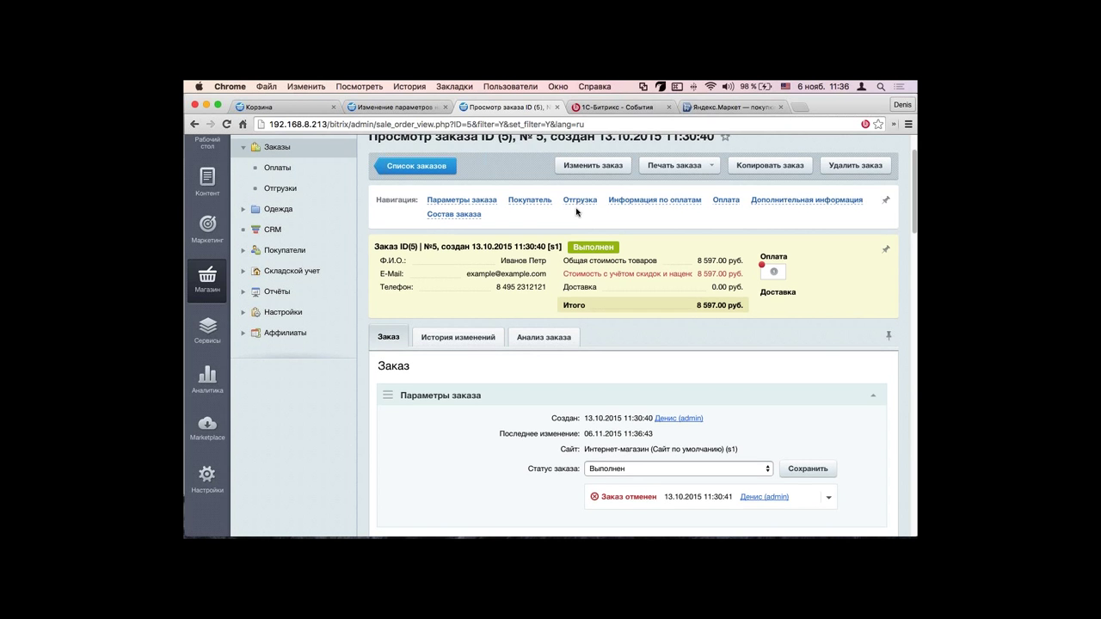
click(623, 472)
click(510, 457)
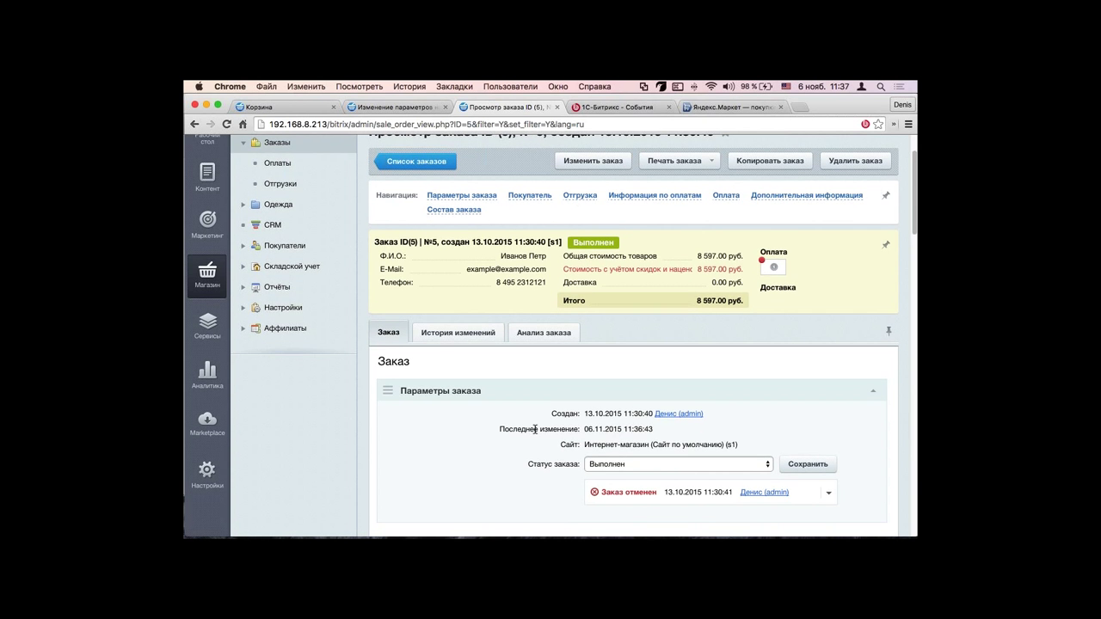
scroll(510, 456, down, 1)
scroll(482, 327, up, 3)
Step: Open the paid 7 006.20 RUB order from the order list and save its status as Выполнен
click(434, 226)
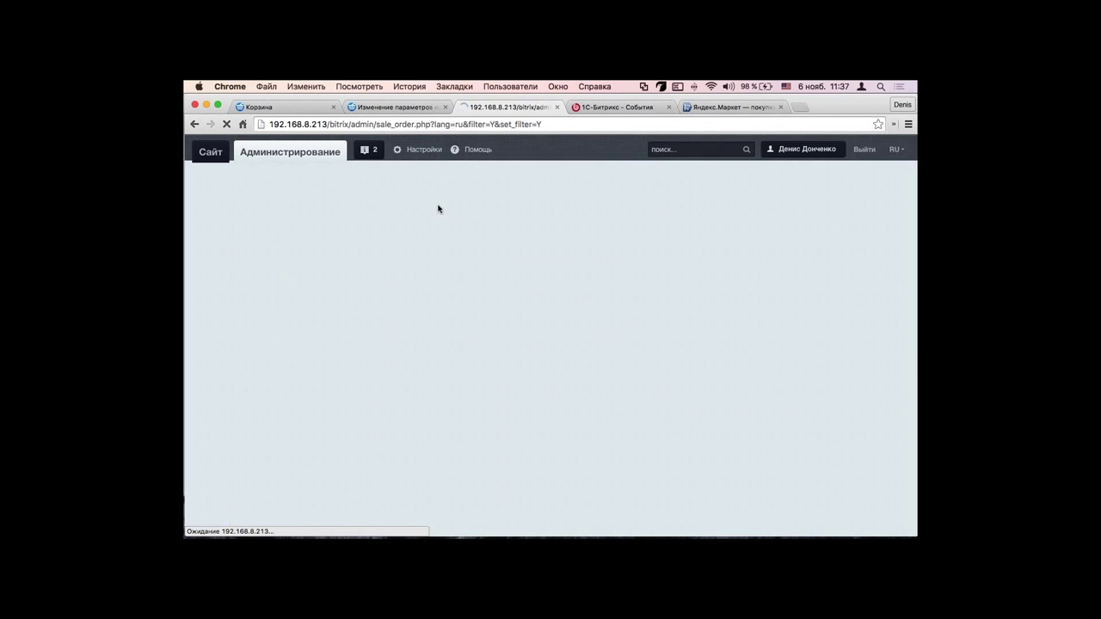
scroll(437, 208, down, 5)
scroll(440, 258, down, 1)
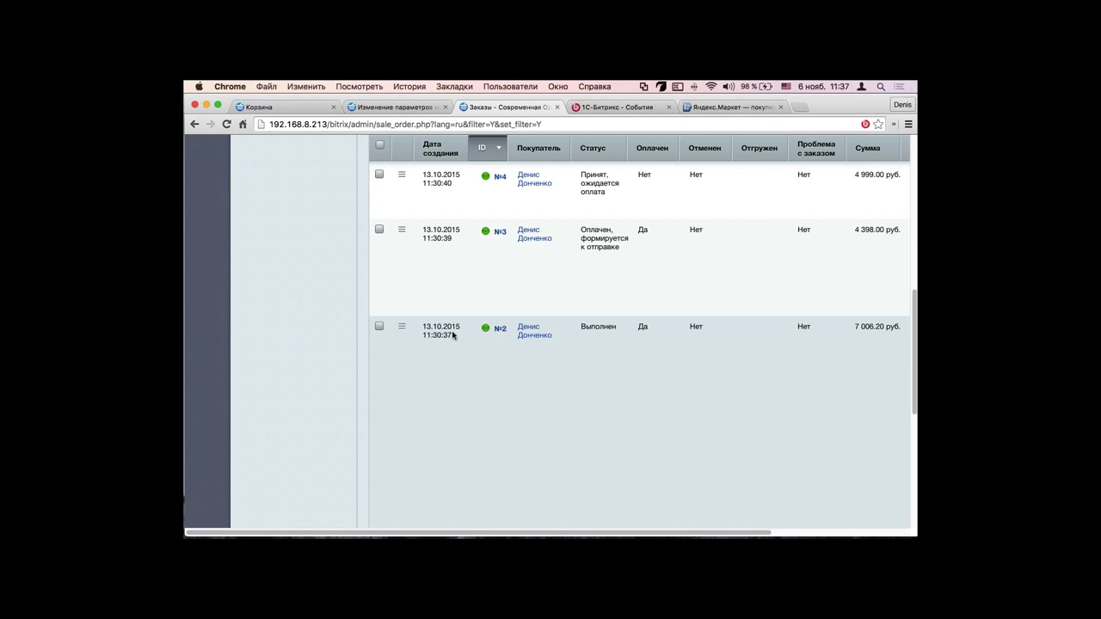
click(402, 327)
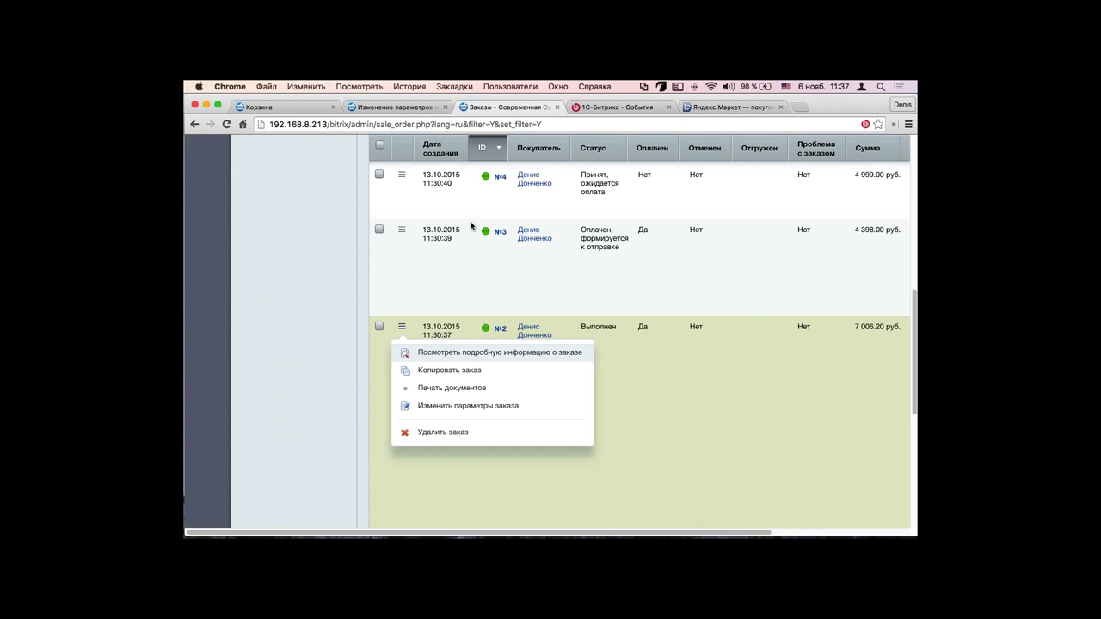
click(430, 353)
scroll(677, 245, down, 4)
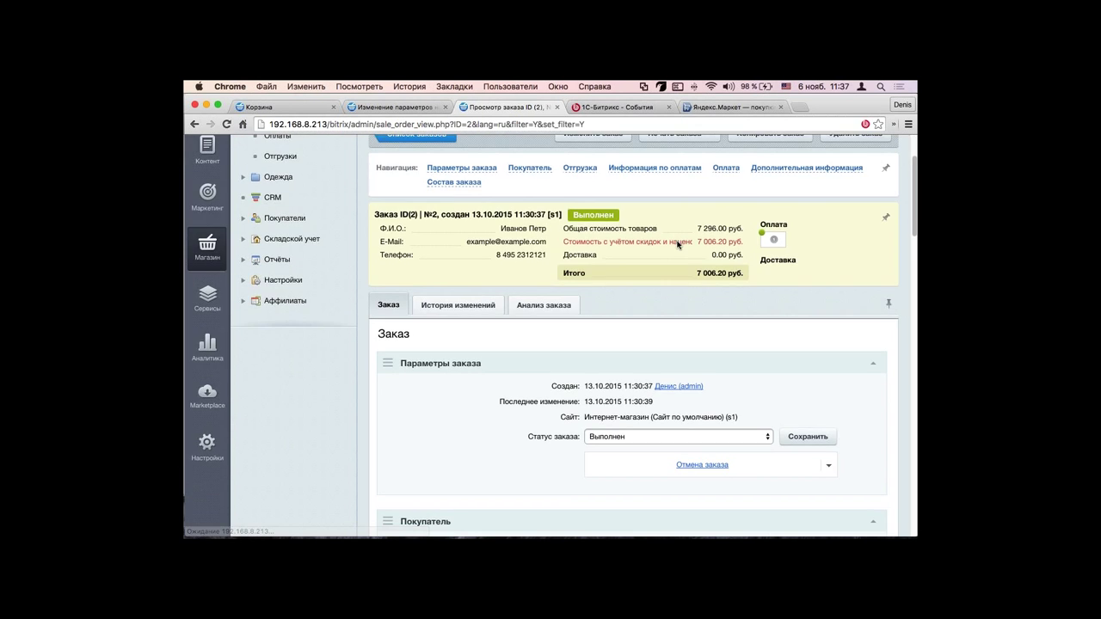
click(798, 360)
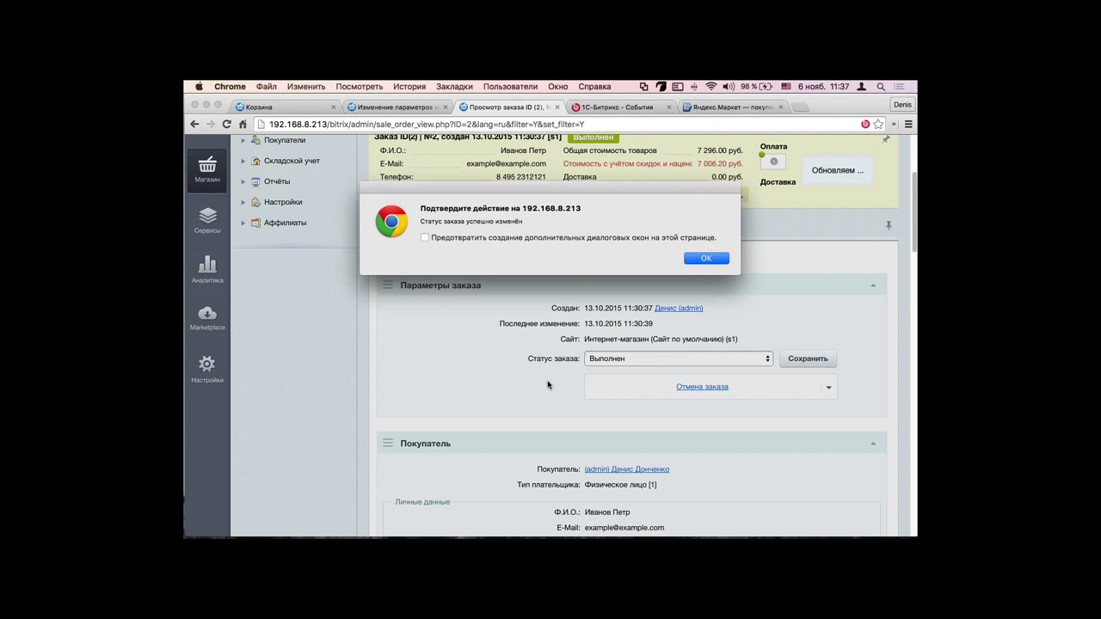
click(699, 260)
Step: Examine the payment information of the 7 006.20 RUB order
scroll(697, 264, down, 3)
scroll(697, 263, down, 5)
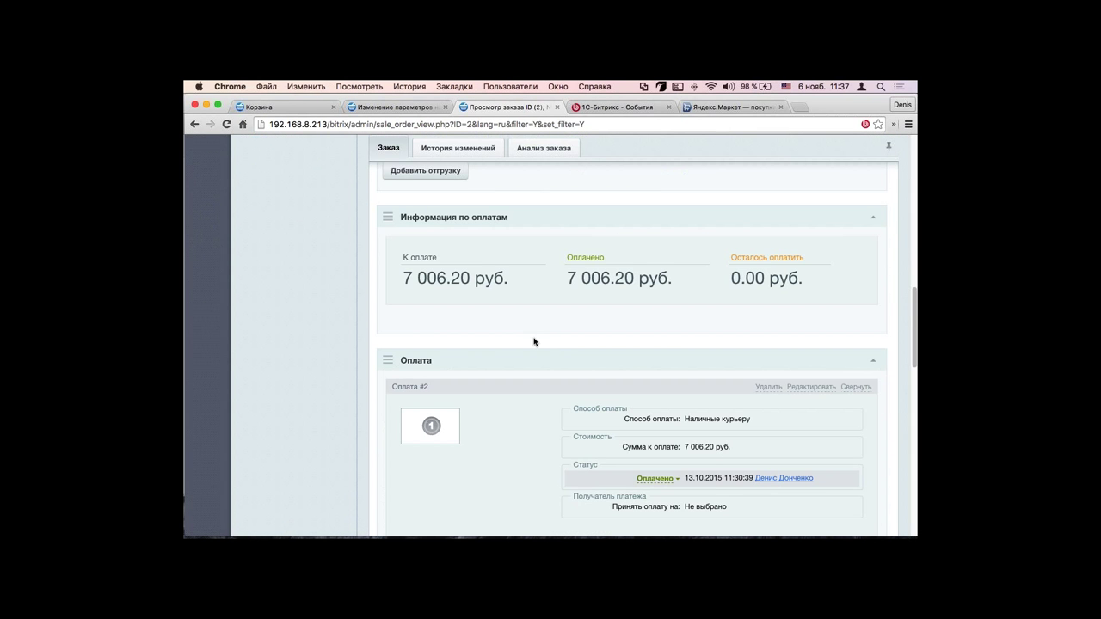
scroll(516, 340, up, 7)
scroll(508, 334, up, 5)
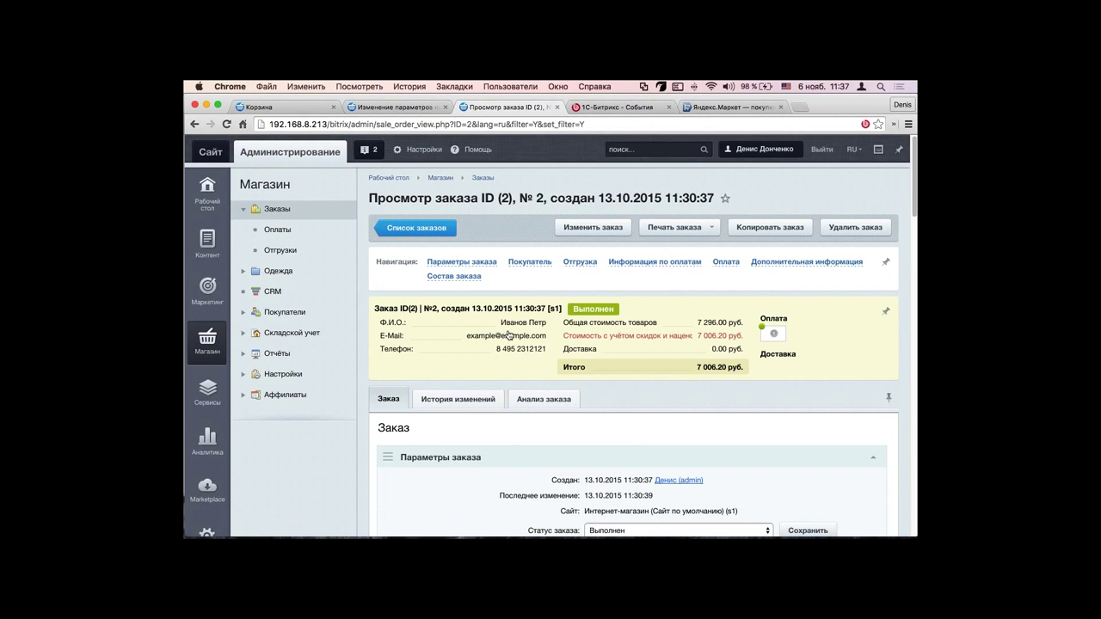
Step: Switch to the storefront basket and reload it to check the discount on the pink slippers
click(269, 109)
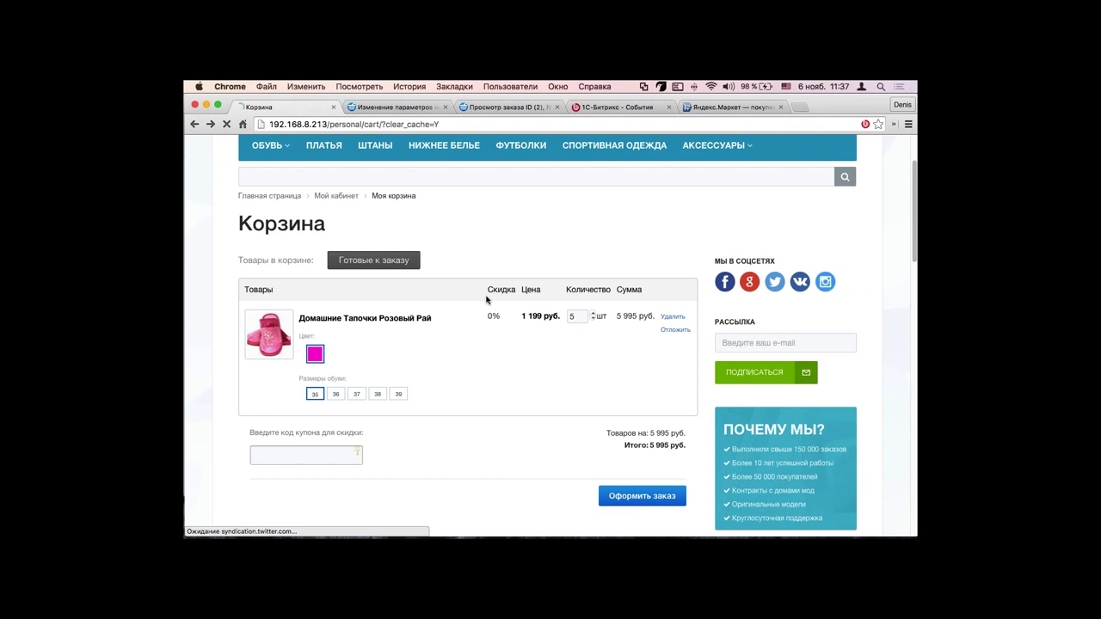
key(super+r)
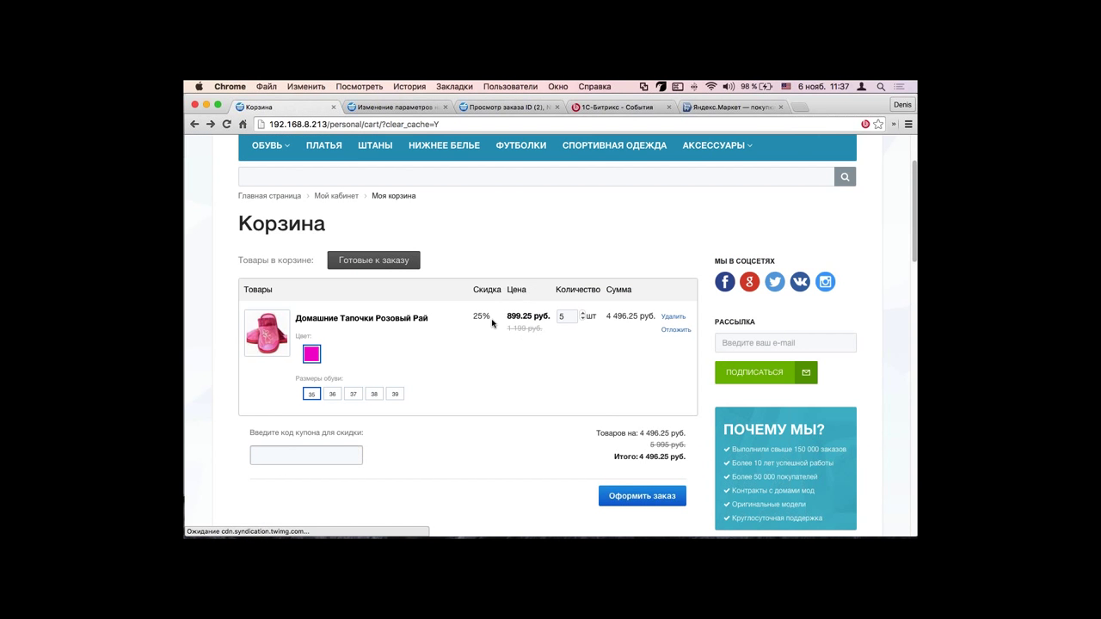
drag(491, 318, 473, 317)
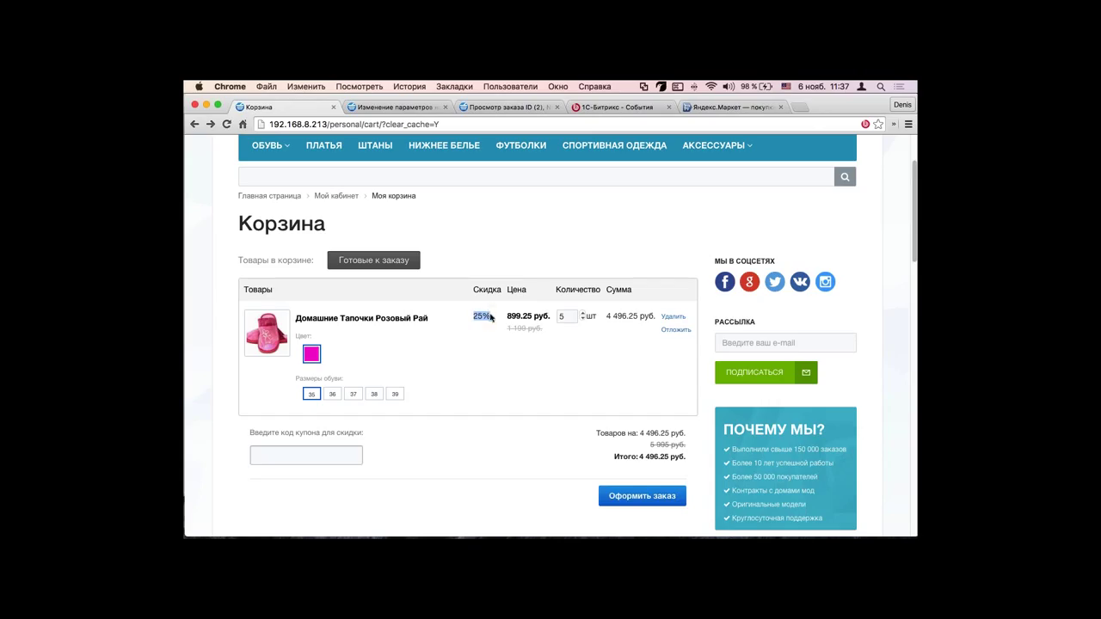
Step: Reduce the quantity of Домашние Тапочки Розовый Рай to 4 and review the item's discount
click(582, 319)
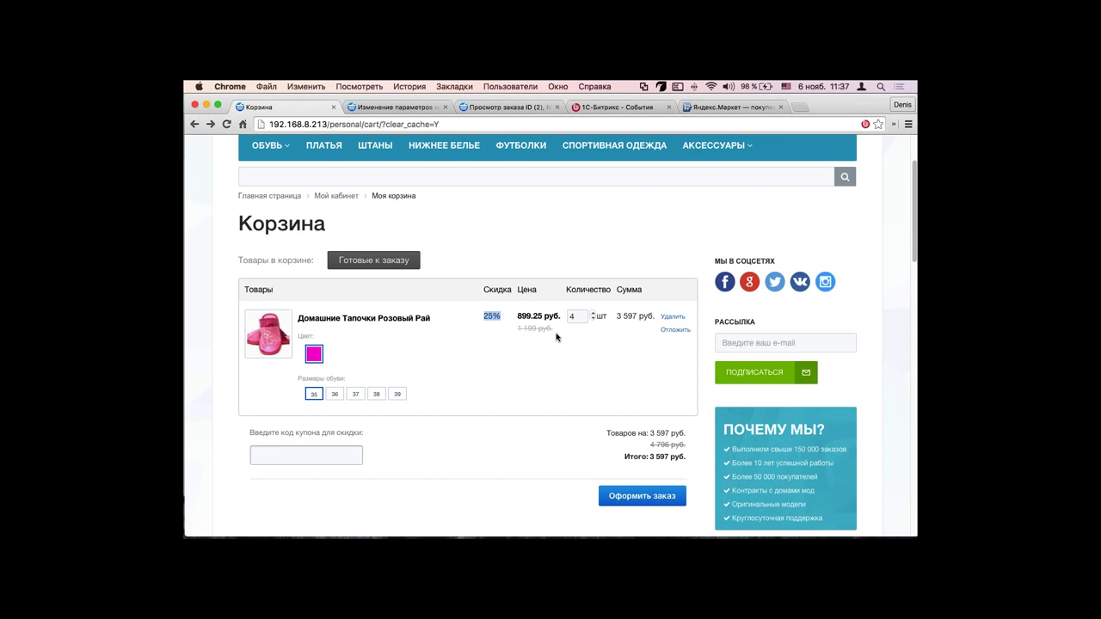
scroll(551, 335, up, 3)
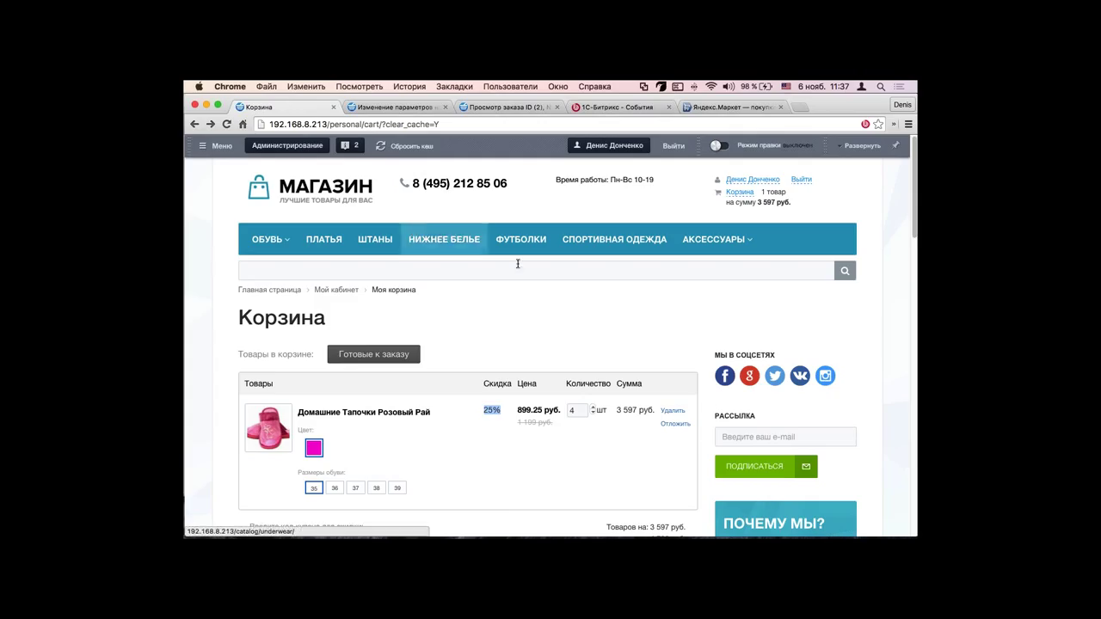
triple_click(485, 414)
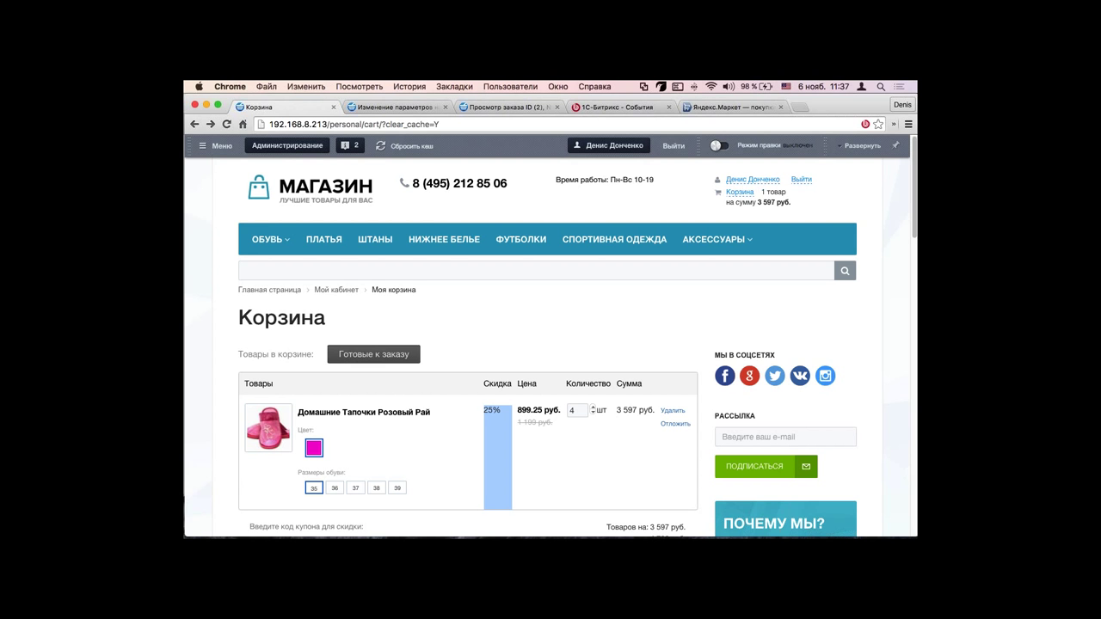
scroll(480, 420, down, 3)
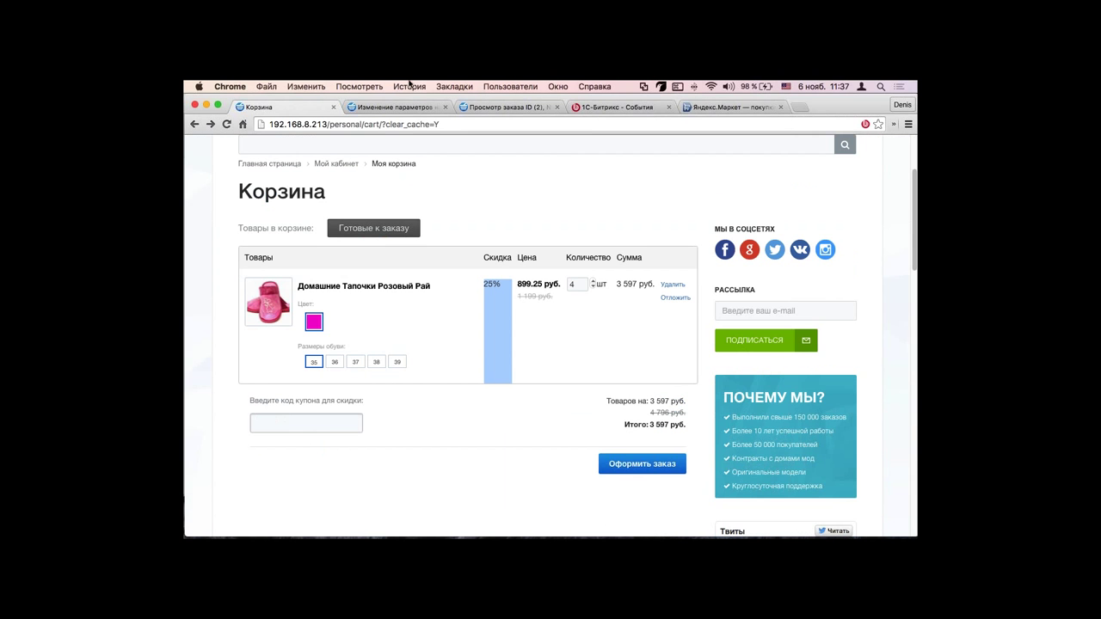
Step: Add a second tier of 40 percent for paid orders from 20000 RUB to the cumulative program and apply it
click(396, 109)
scroll(677, 303, down, 5)
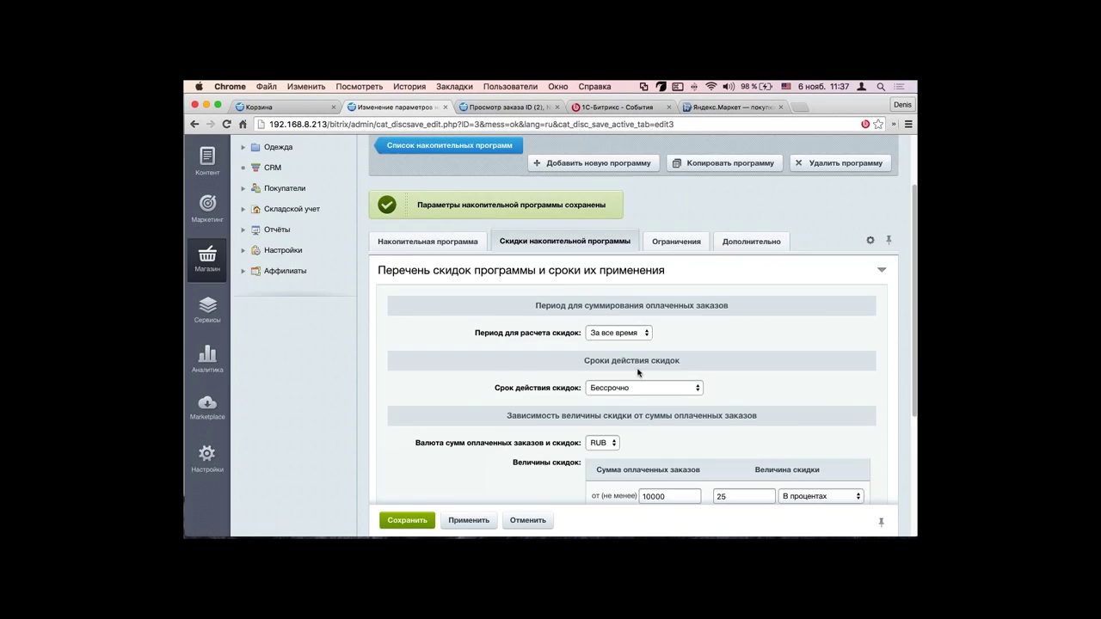
click(668, 328)
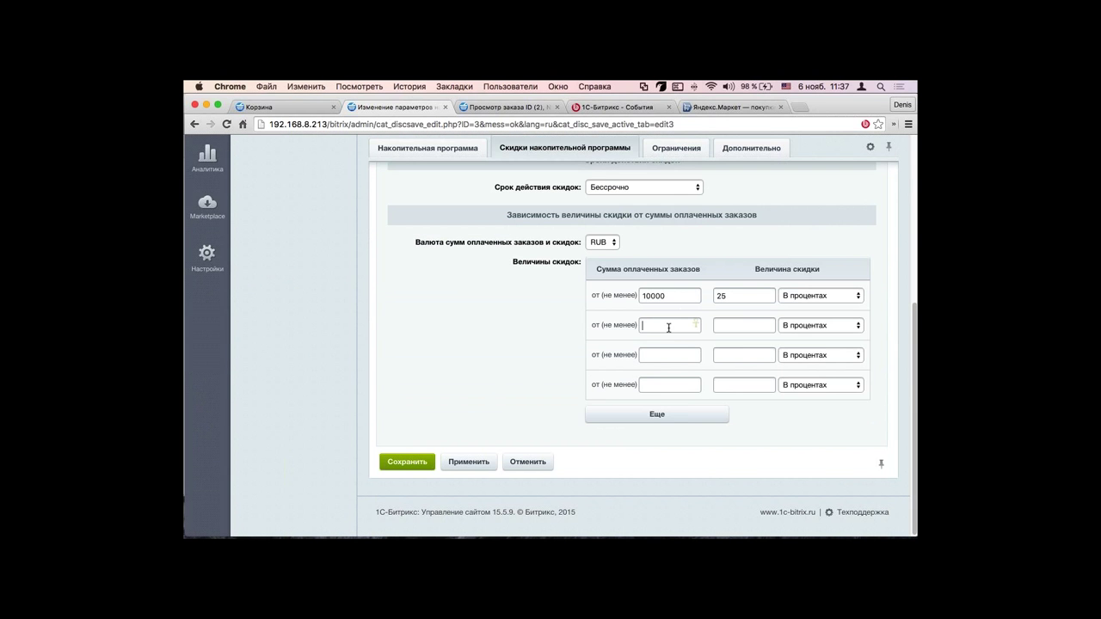
text(20000)
text(40)
click(473, 469)
Step: Reload the storefront basket to check the pink slippers' discount against the new tier
key(super+1)
key(super+r)
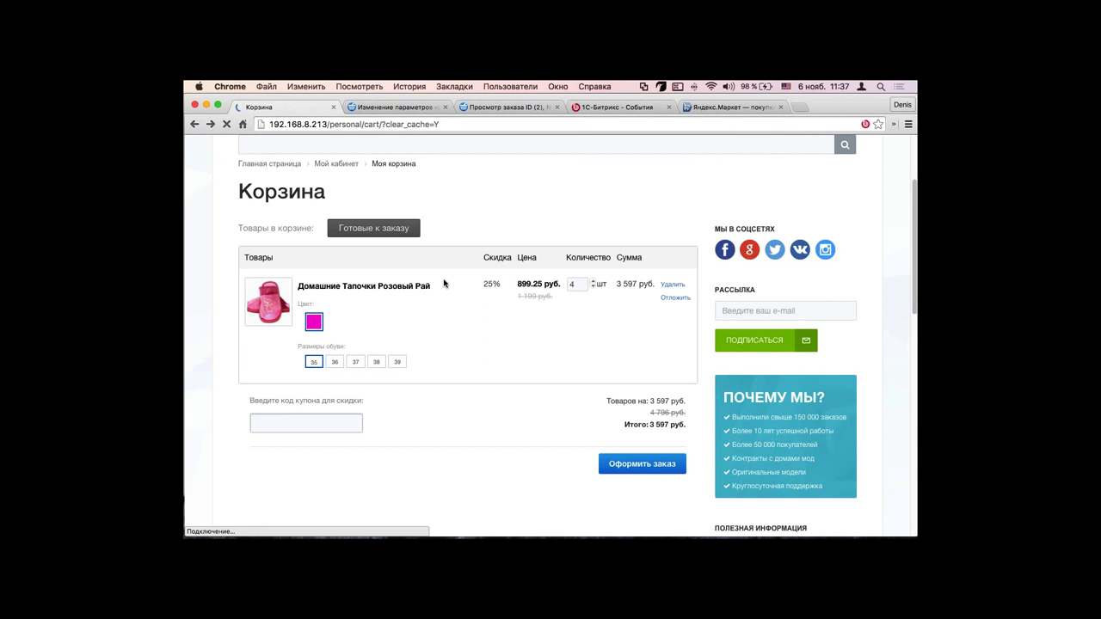
click(411, 107)
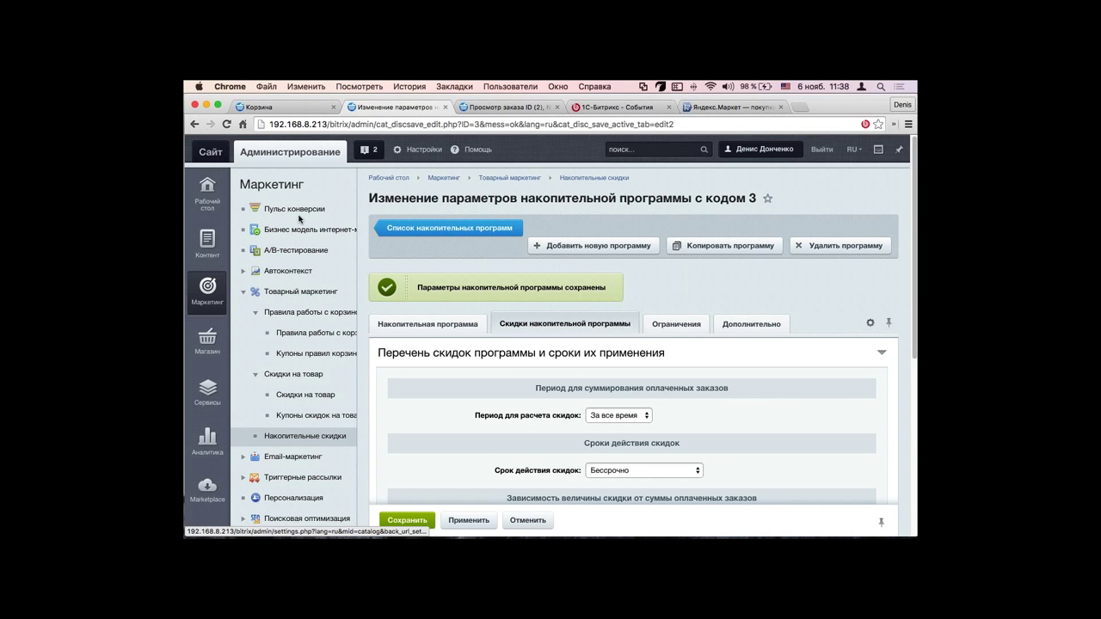
Step: Filter the store's order list by the statuses "Принят, ожидается оплата" and "Оплачен, формируется к отправке"
click(507, 107)
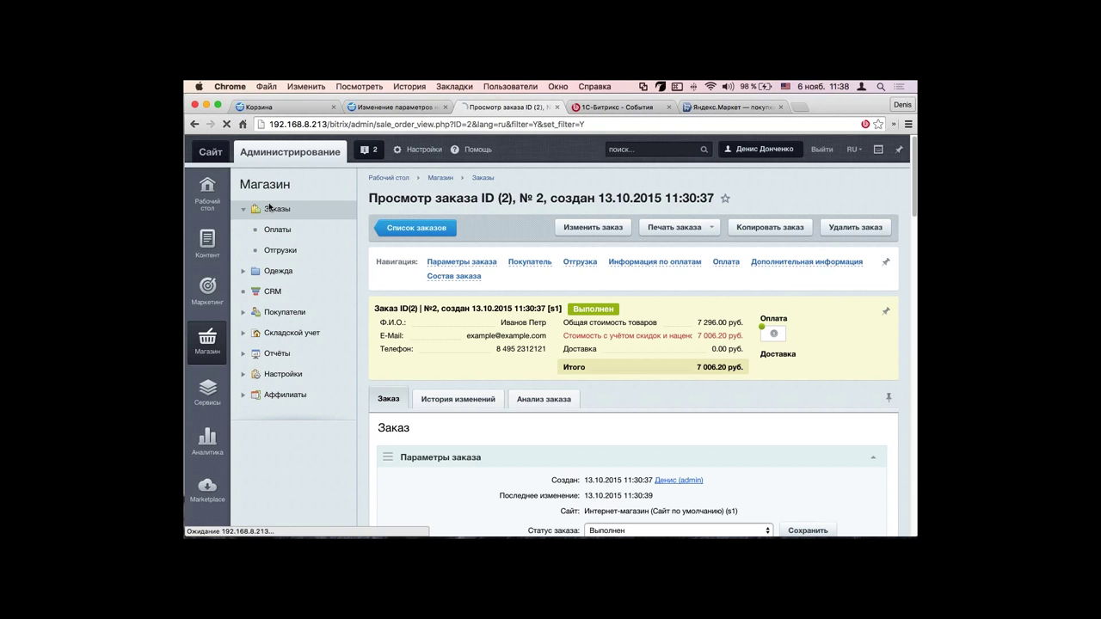
click(417, 227)
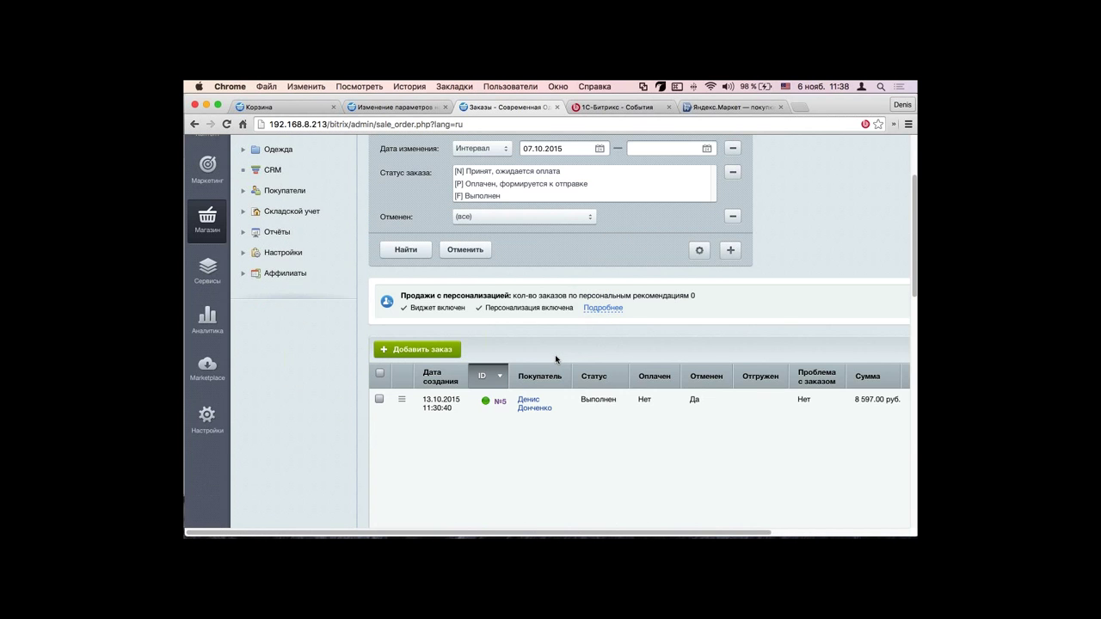
drag(514, 223, 507, 236)
click(406, 302)
scroll(511, 336, down, 3)
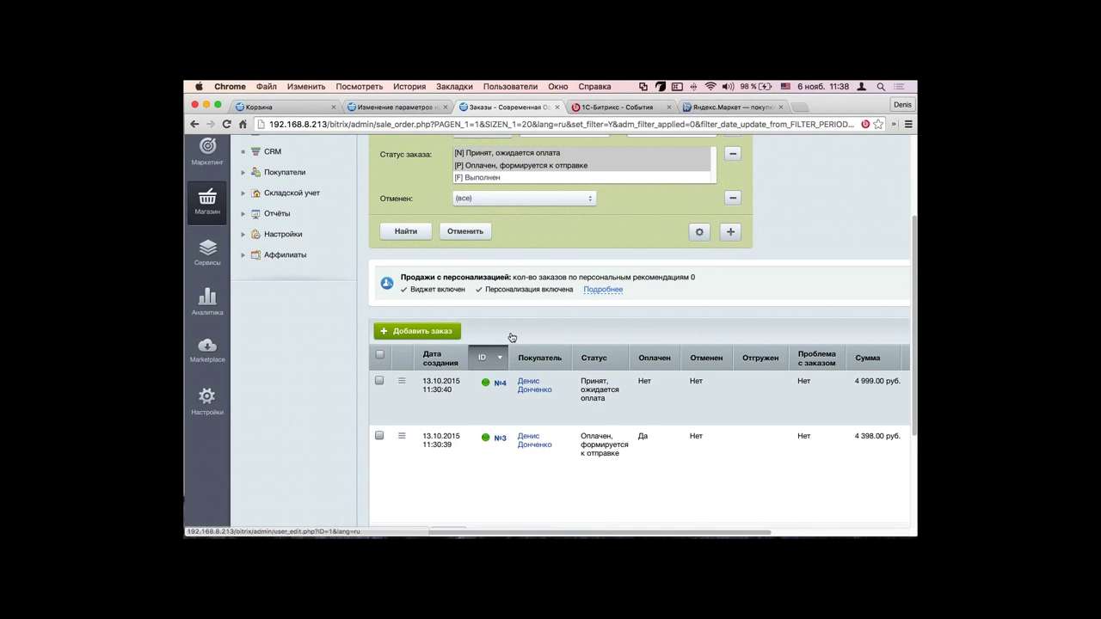
scroll(665, 390, down, 1)
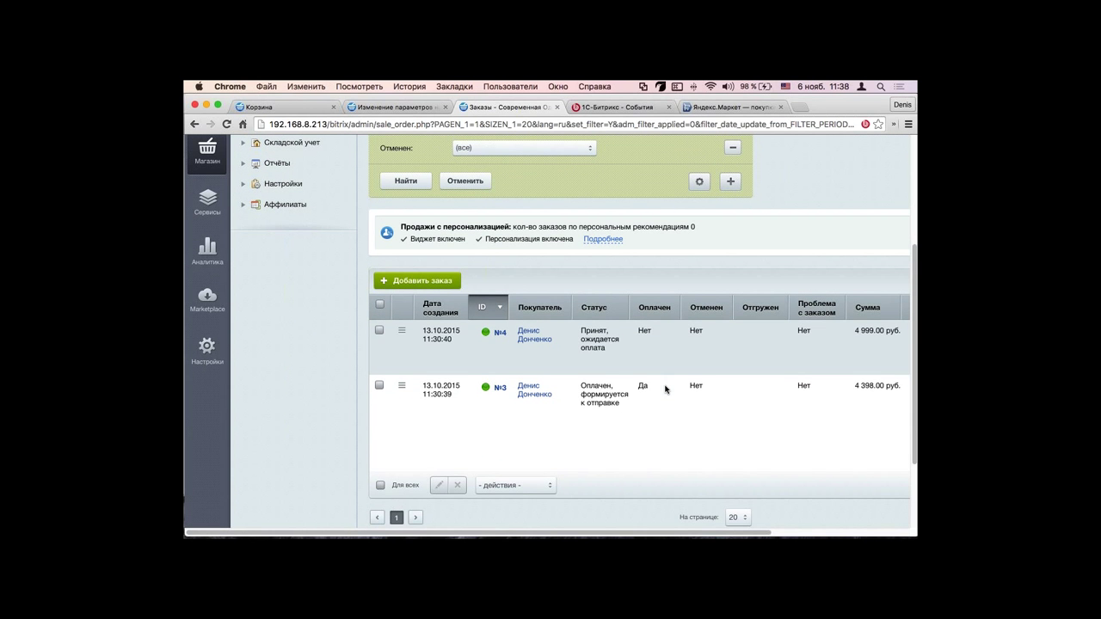
Step: Open the 4 999.00 RUB order and save its status as Выполнен
click(498, 335)
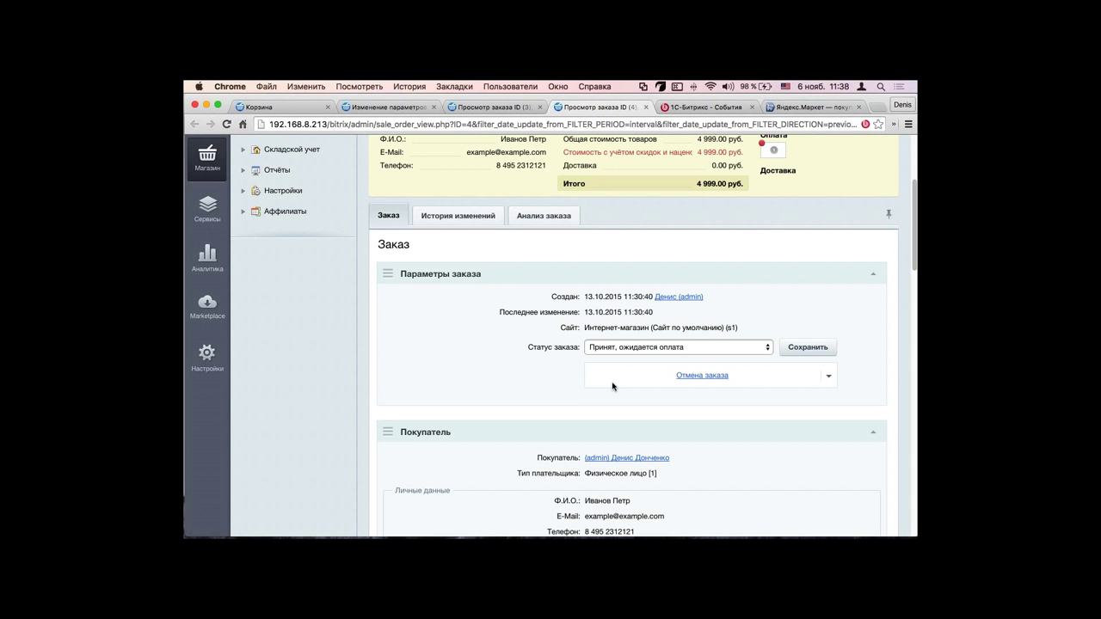
scroll(667, 387, up, 2)
click(731, 406)
click(736, 428)
click(809, 407)
click(705, 257)
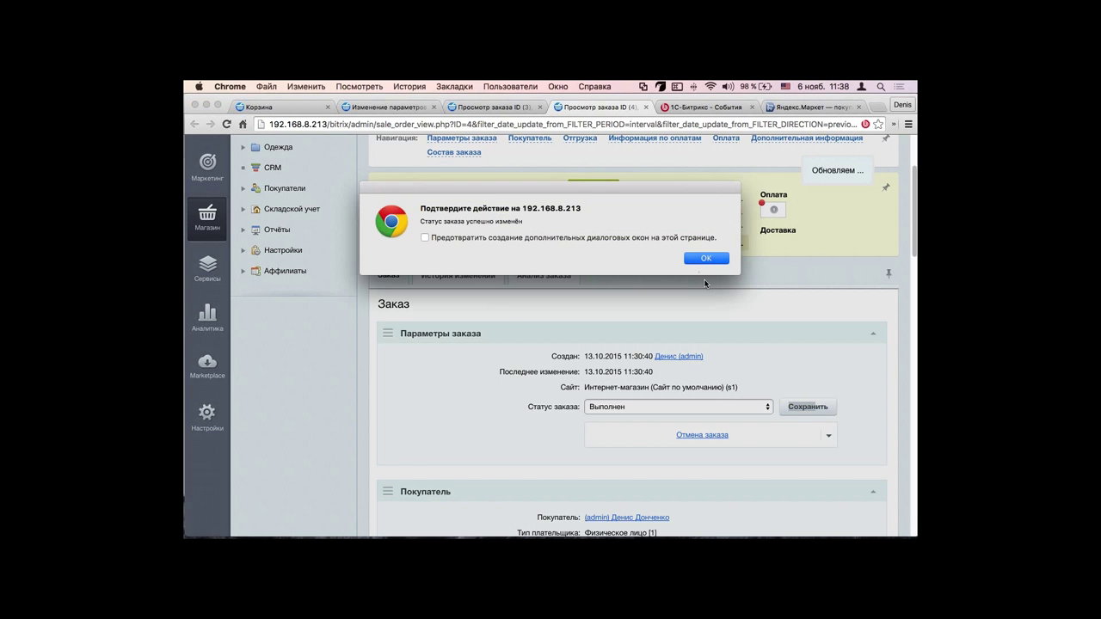
click(704, 258)
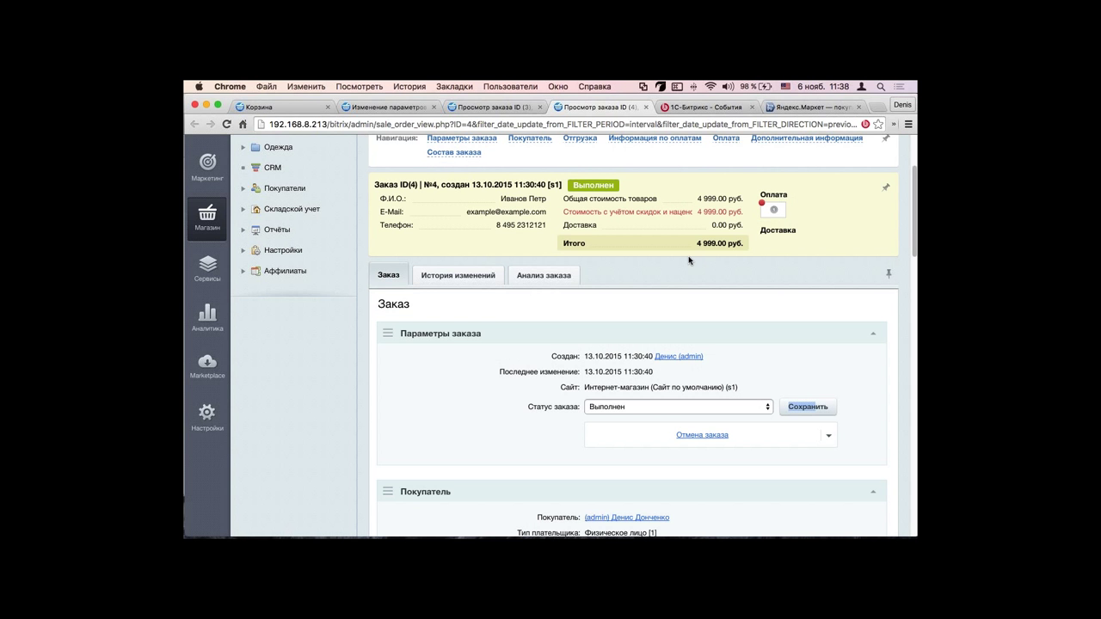
Step: Close that order and save the status of the paid 4 398.00 RUB order as Выполнен
key(super+w)
scroll(591, 368, down, 2)
scroll(588, 480, down, 10)
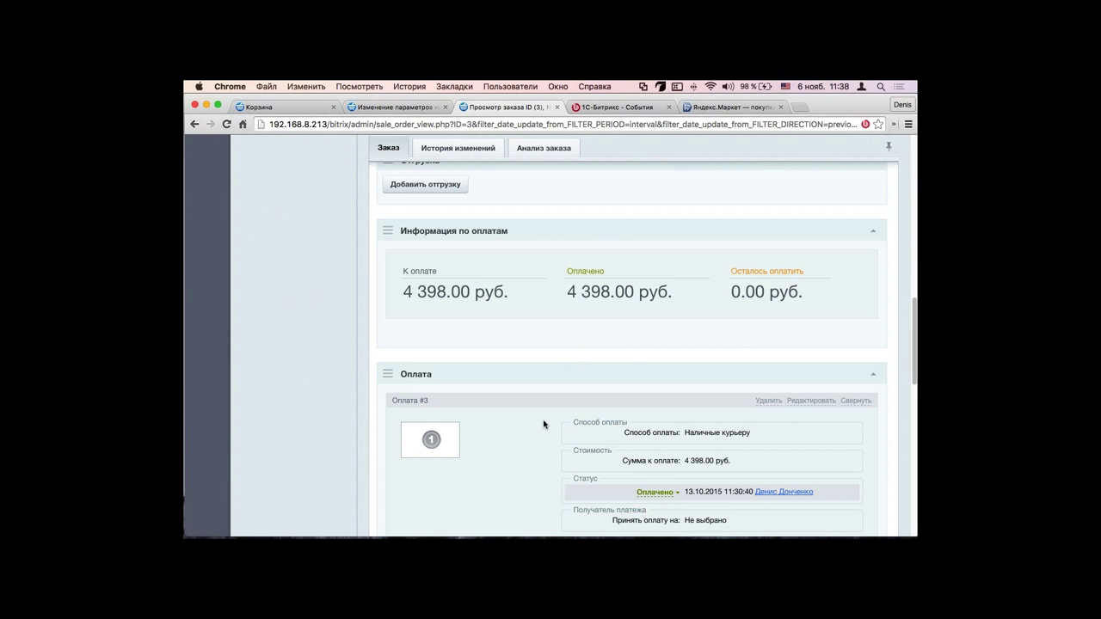
scroll(543, 417, up, 10)
click(697, 358)
key(Down)
key(Return)
click(826, 356)
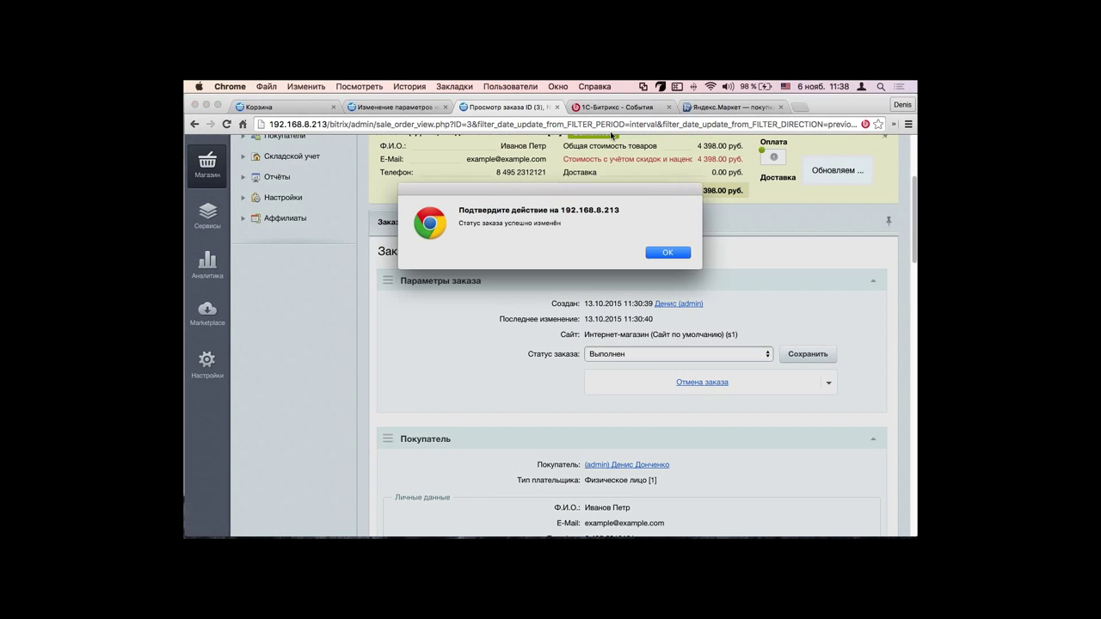
key(Return)
Step: Return to the storefront basket and reload it to check the discount with the completed orders
click(403, 108)
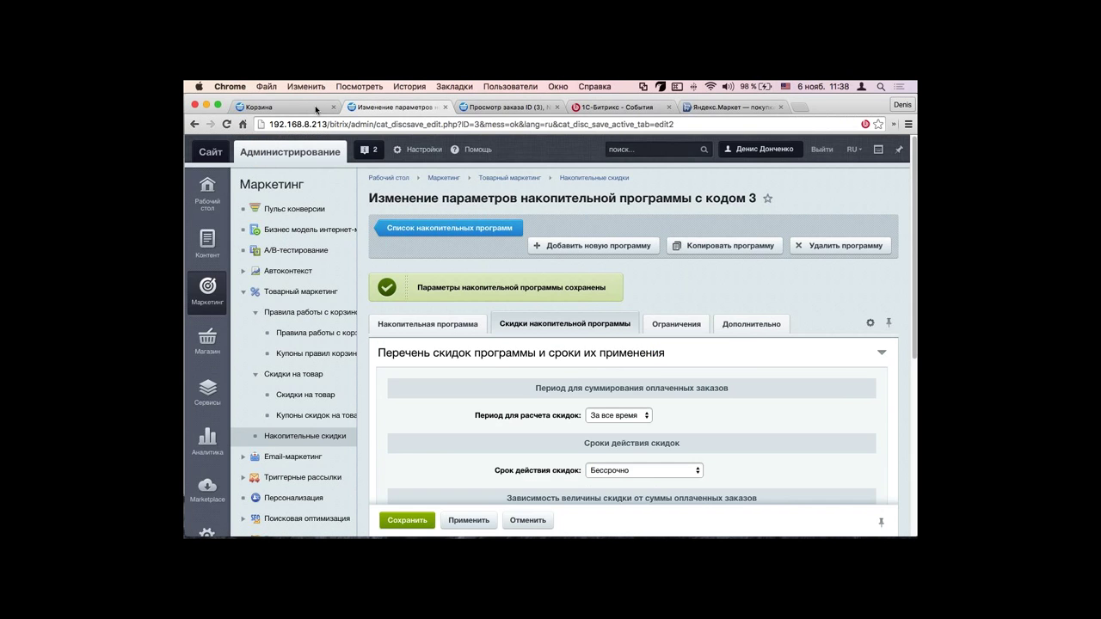
click(325, 109)
key(super+r)
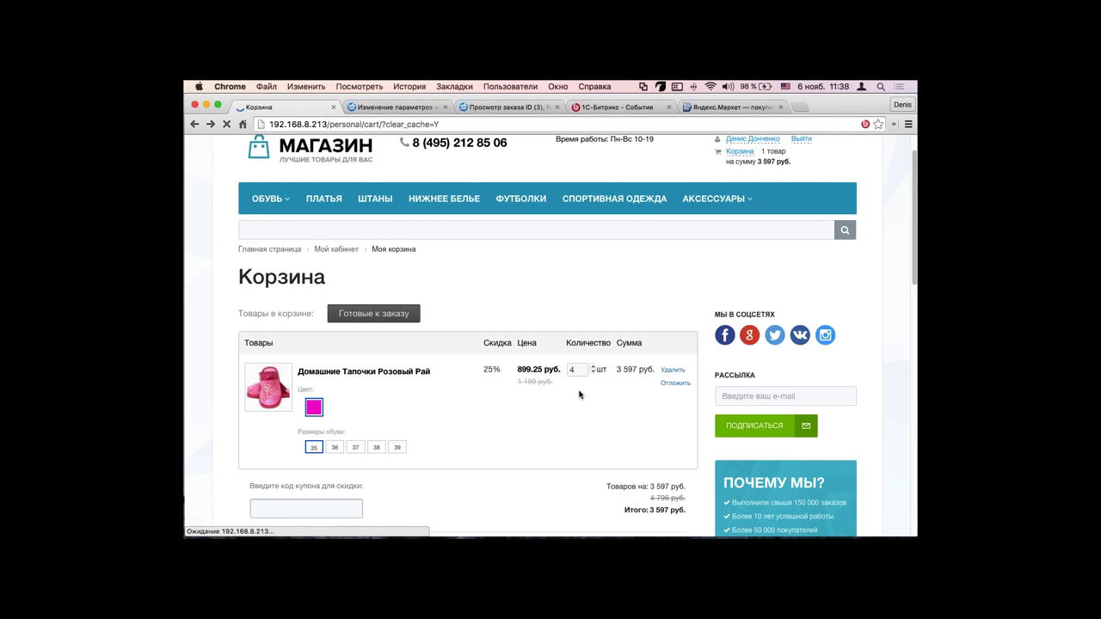
Step: Set the 40 percent tier's paid-order threshold to 15000 RUB, apply it, and reload the storefront basket to check the discount
click(524, 110)
click(395, 107)
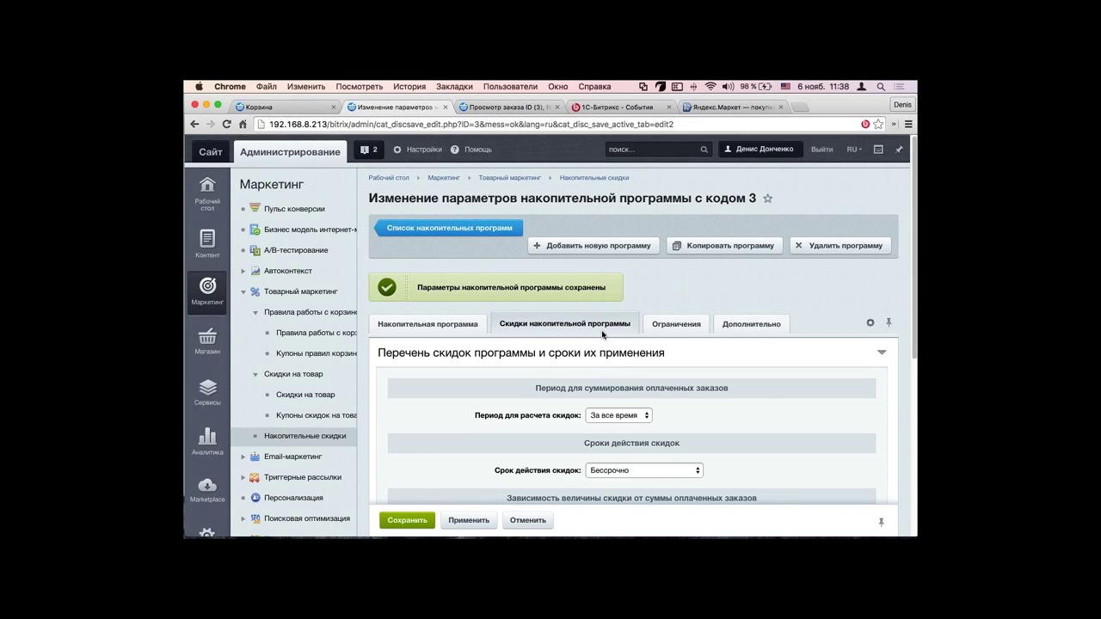
scroll(605, 337, down, 8)
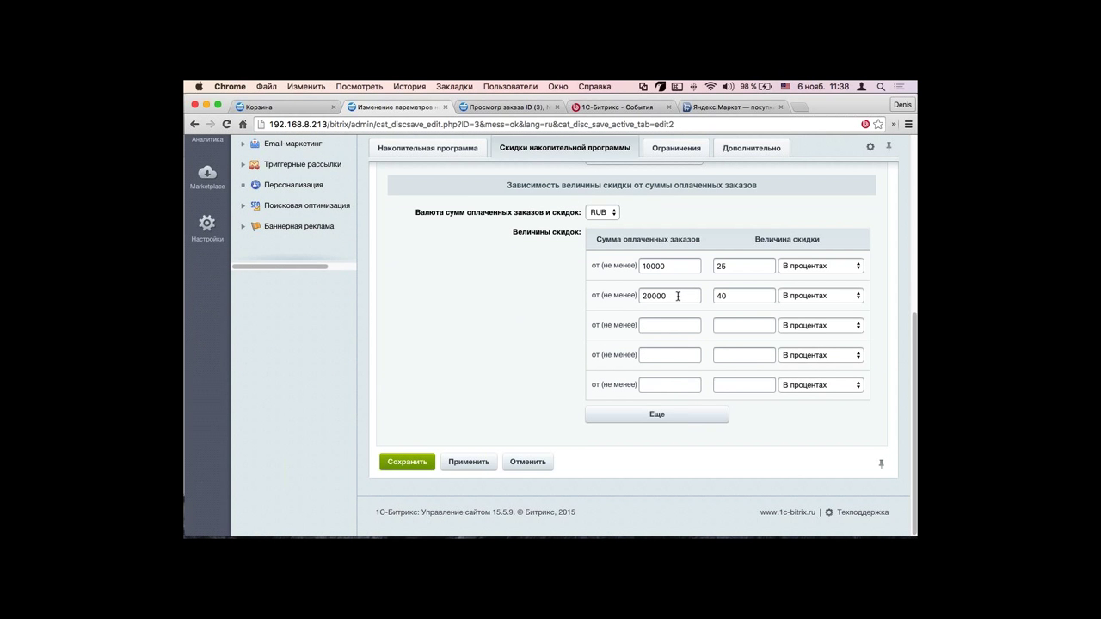
drag(679, 297, 645, 296)
text(15000)
click(469, 462)
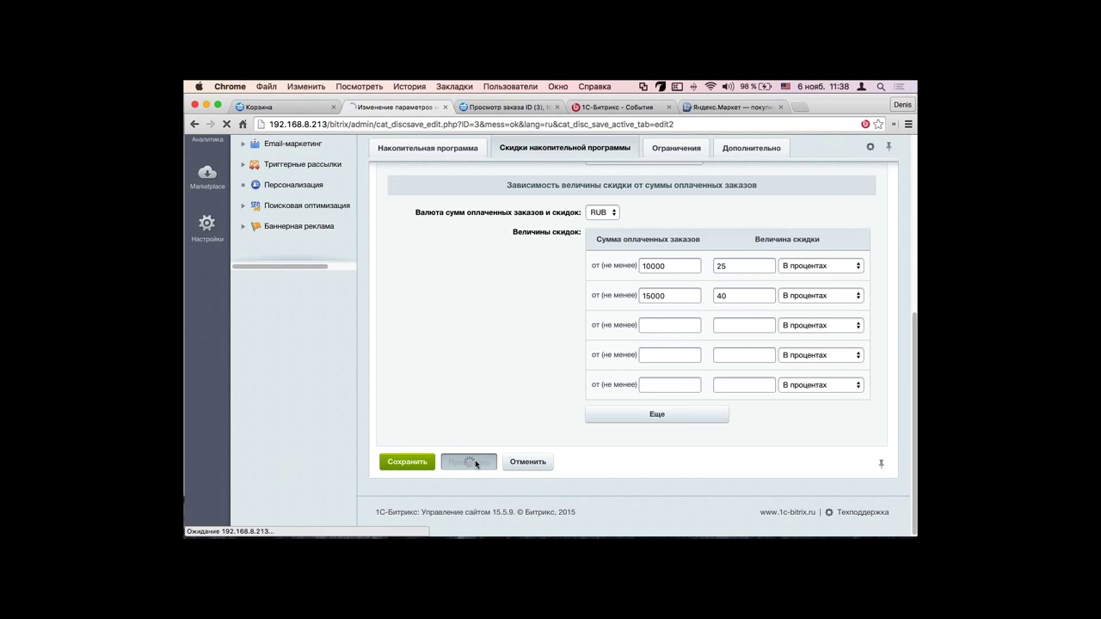
key(super+1)
key(super+r)
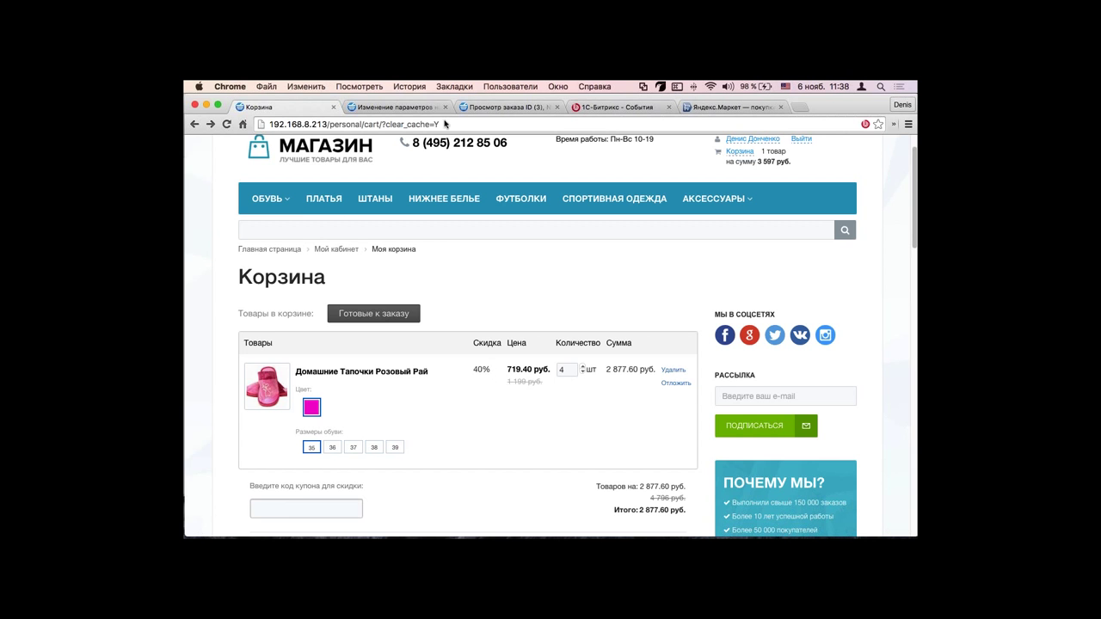
Step: Add three empty rows to the cumulative program's discount tiers and review the existing thresholds and percentages
key(super+2)
scroll(691, 363, down, 5)
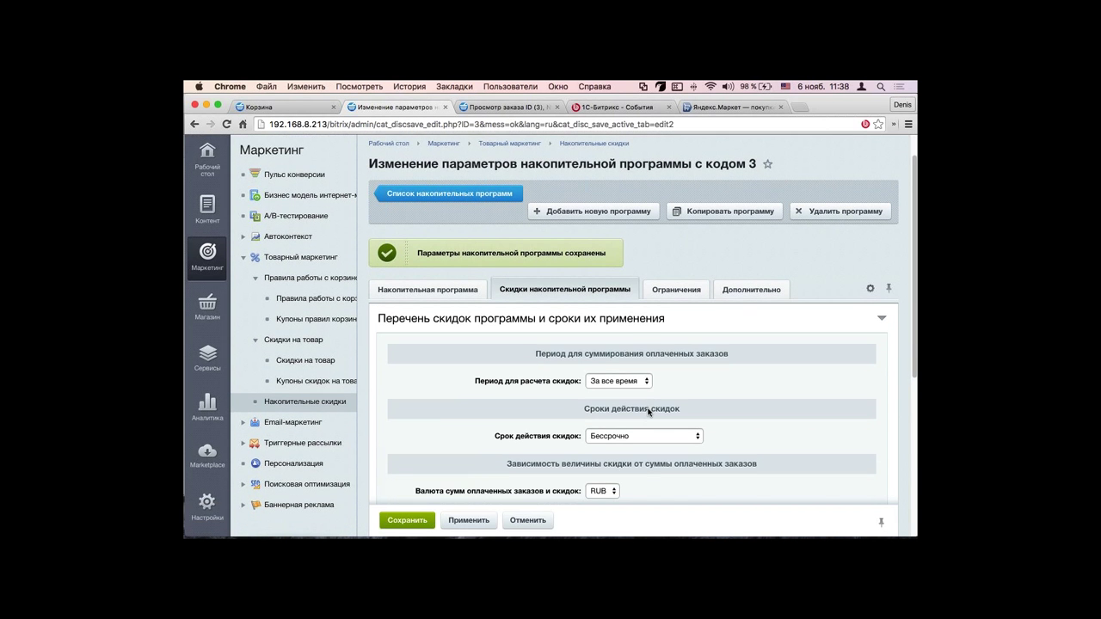
scroll(659, 427, down, 3)
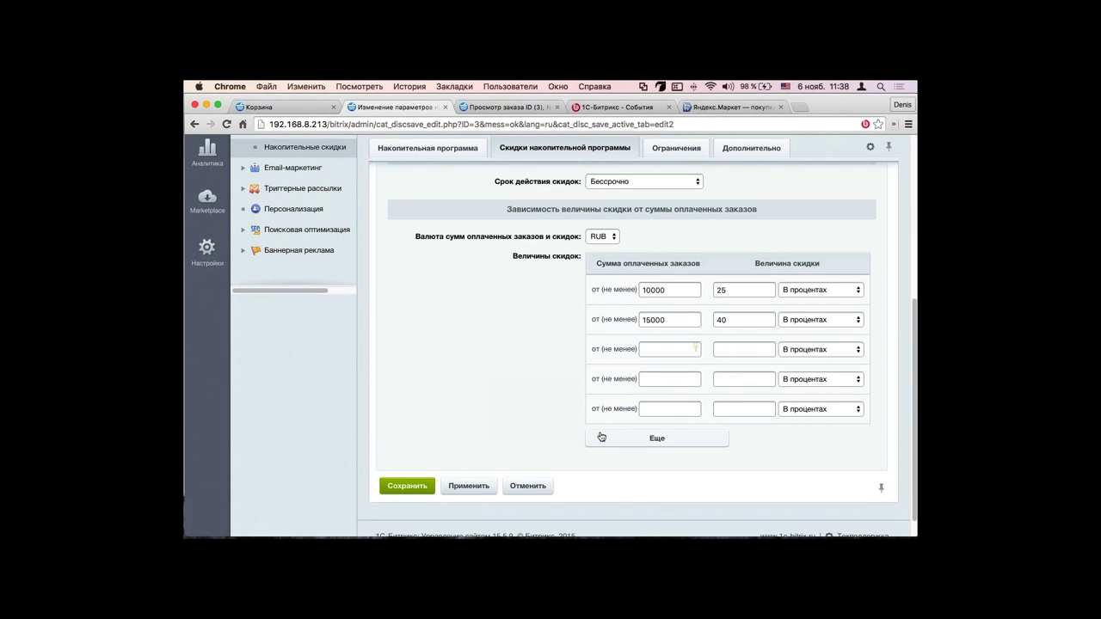
click(656, 450)
click(653, 479)
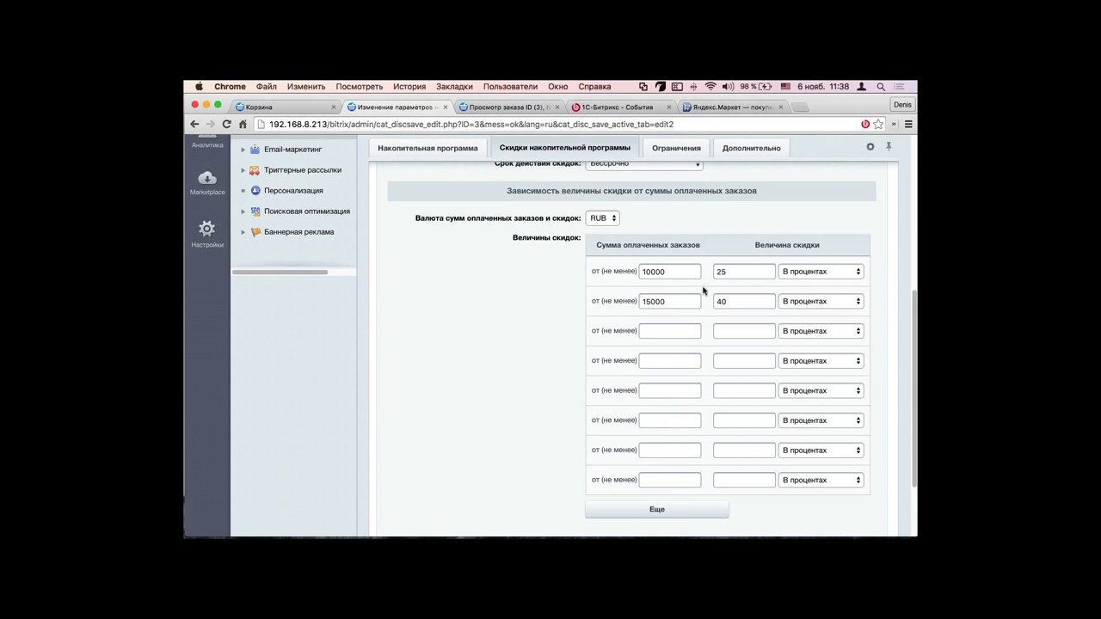
drag(697, 301, 614, 299)
scroll(614, 299, down, 1)
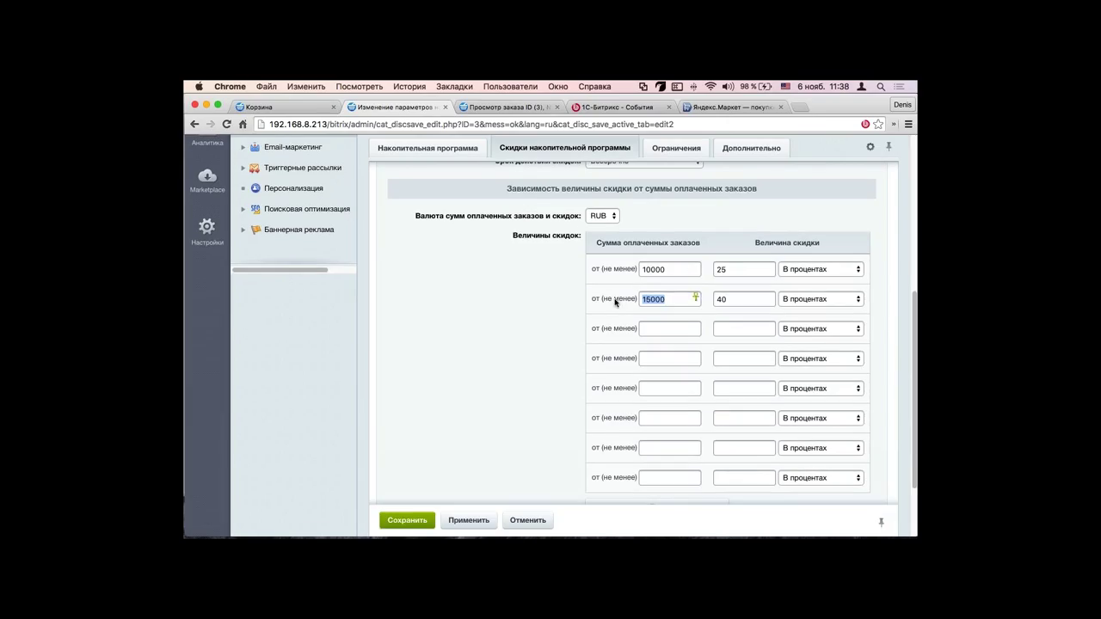
drag(686, 269, 633, 267)
drag(745, 270, 715, 269)
key(Return)
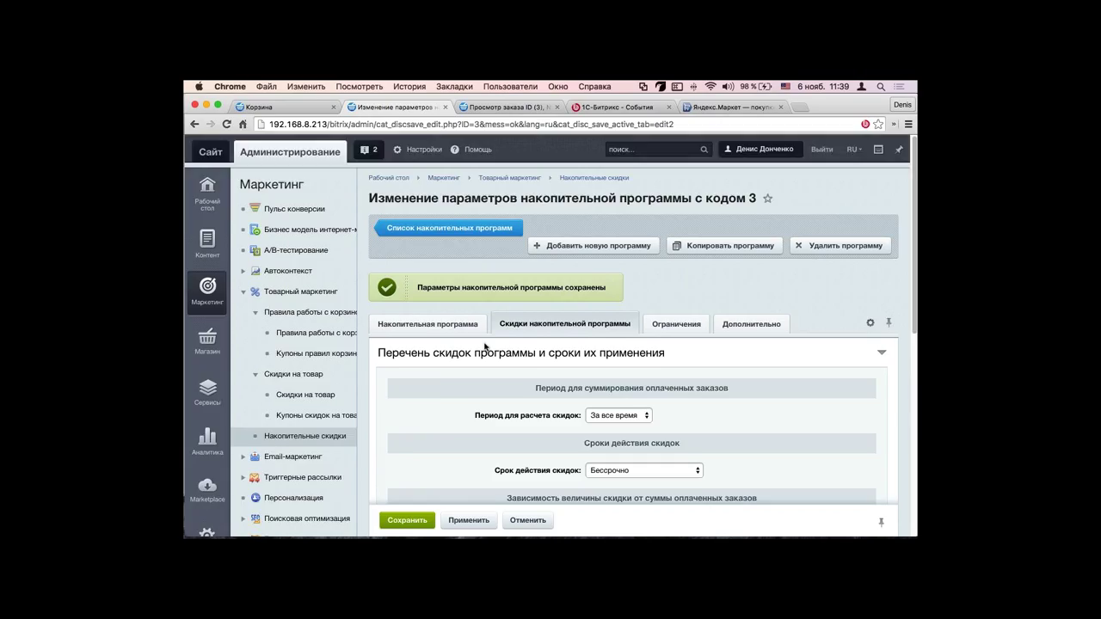
Step: Set the discount calculation period to За период and view its start and end date fields
scroll(485, 347, down, 3)
click(631, 337)
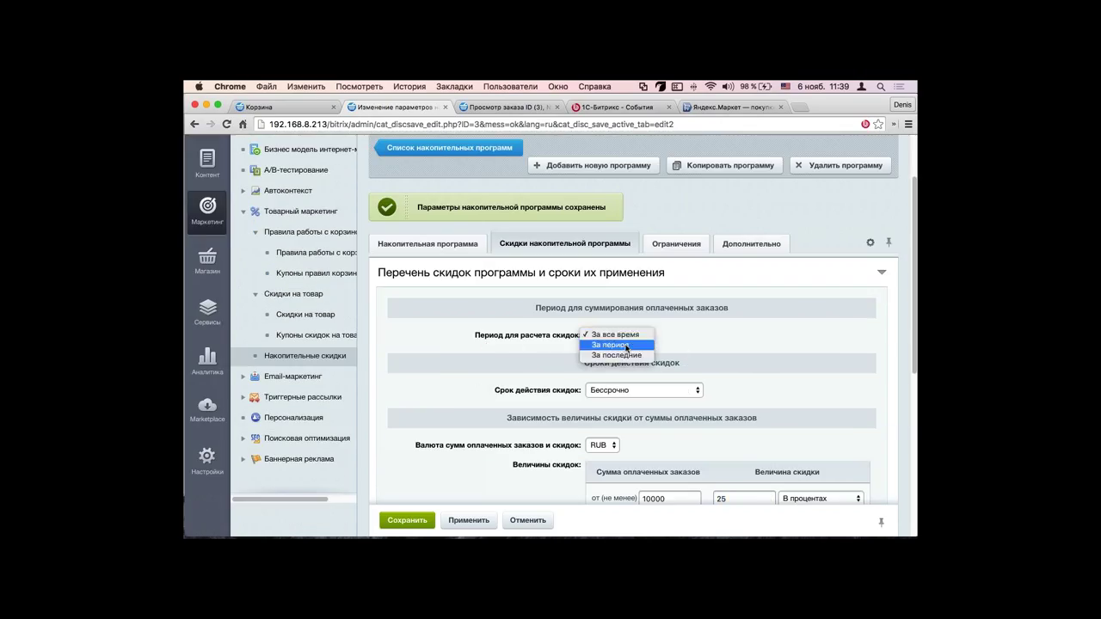
click(656, 341)
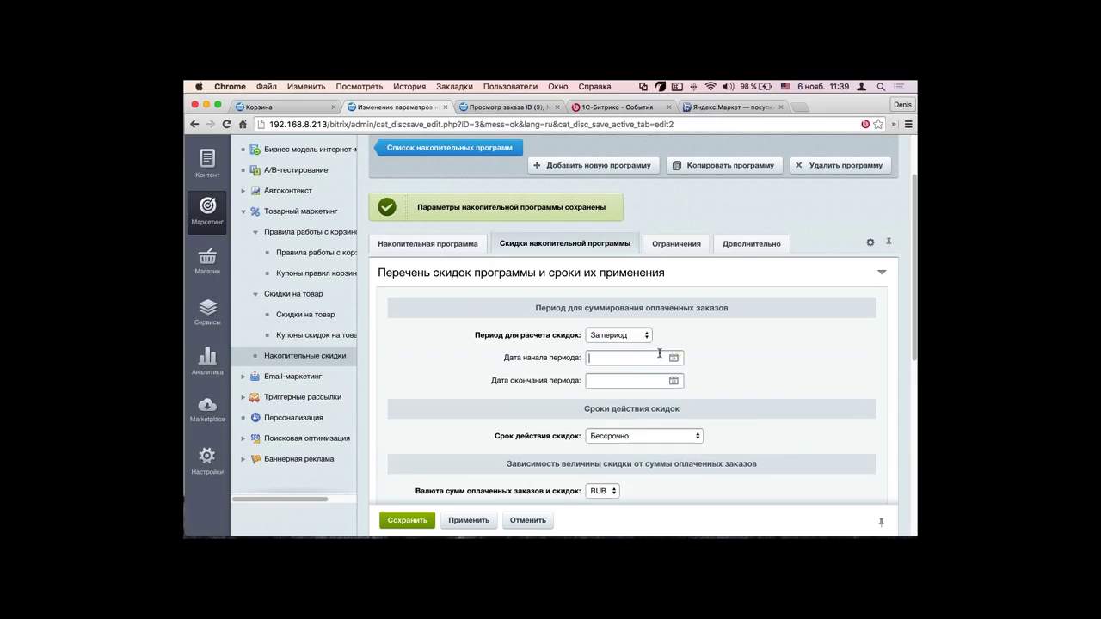
click(672, 360)
click(671, 363)
Step: Set the discount calculation period to За последние with a value of 1 год
click(632, 336)
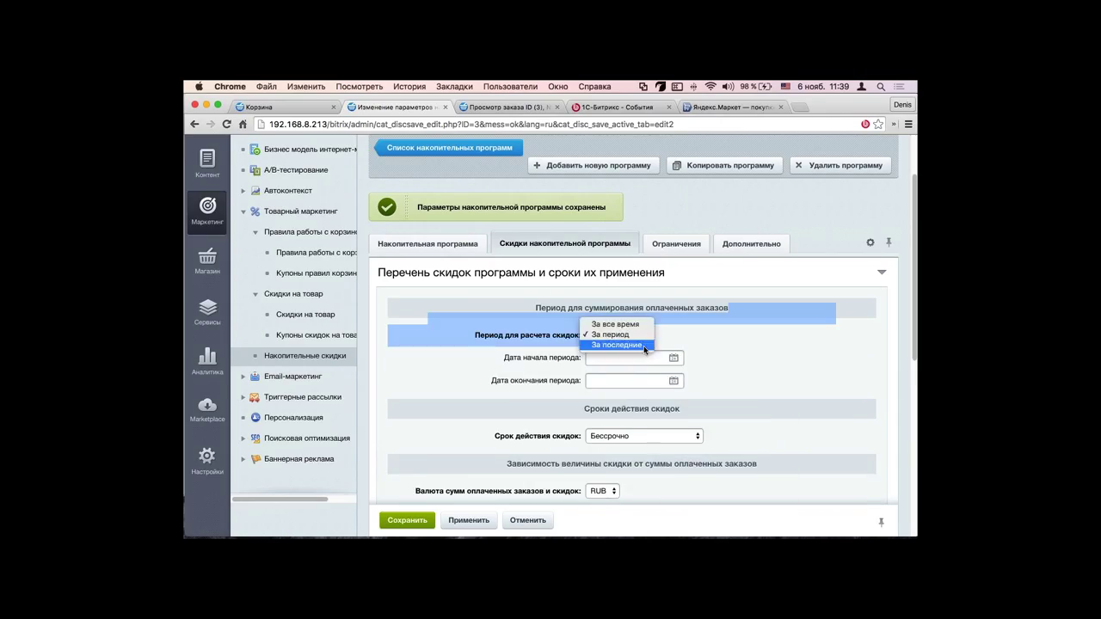
click(668, 363)
click(628, 336)
click(616, 337)
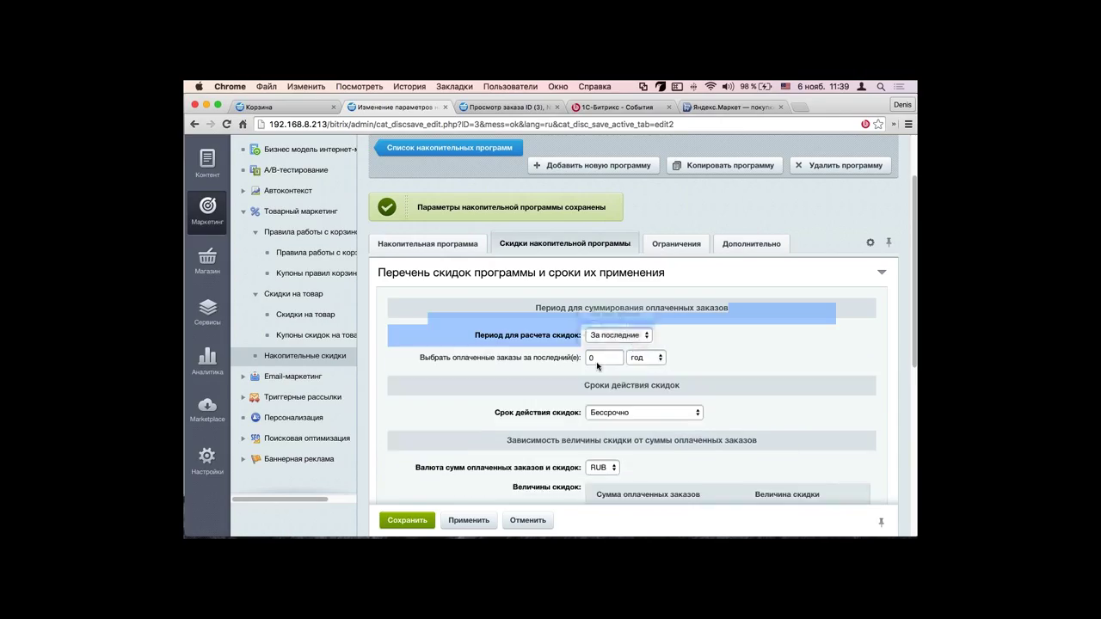
click(651, 335)
click(640, 351)
click(647, 357)
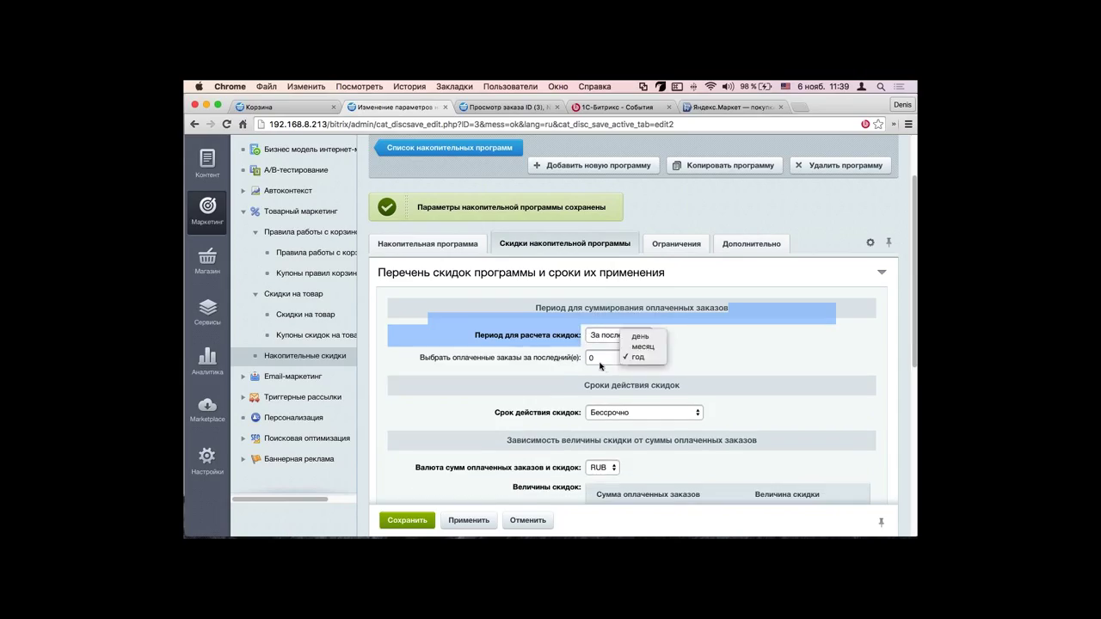
click(647, 357)
Step: Change the discount tiers to 3 percent from 100000 RUB and 5 percent from 200000 RUB
scroll(541, 393, down, 3)
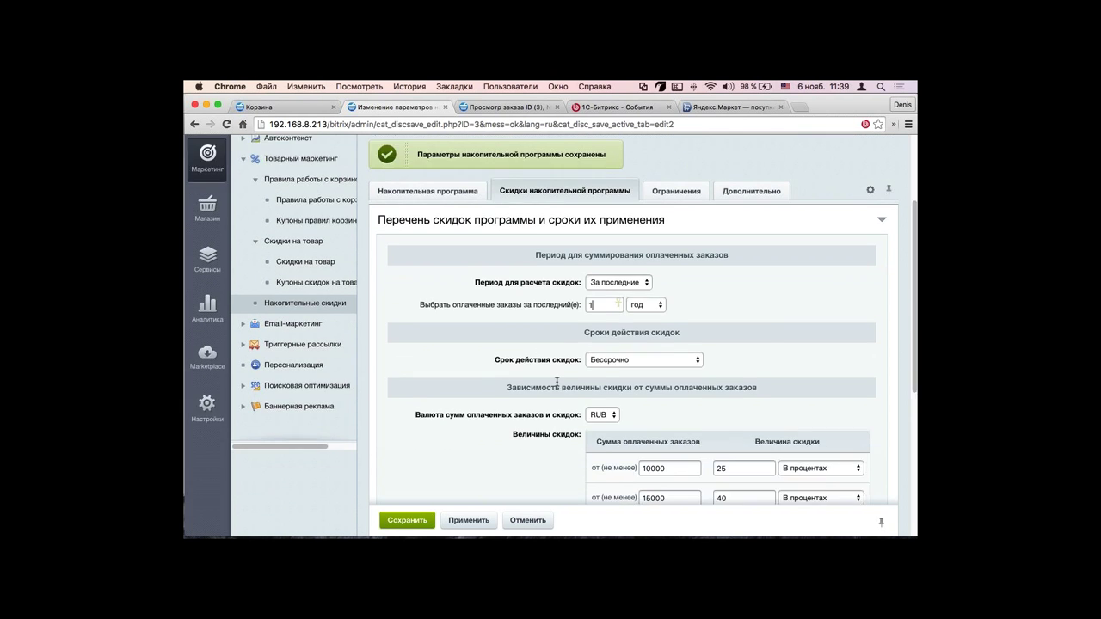
text(0)
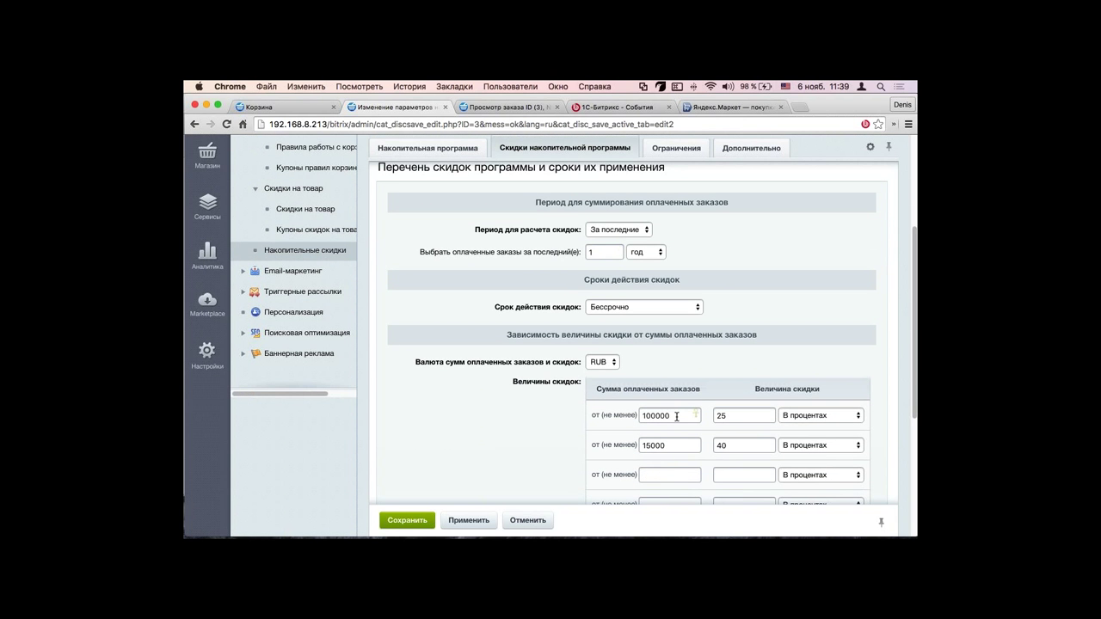
click(740, 417)
key(super+a)
text(3)
drag(668, 444, 611, 445)
text(200000)
key(Tab)
text(5)
Step: Set the discounts' validity to Время с момента получения with a period of 1 год
click(625, 310)
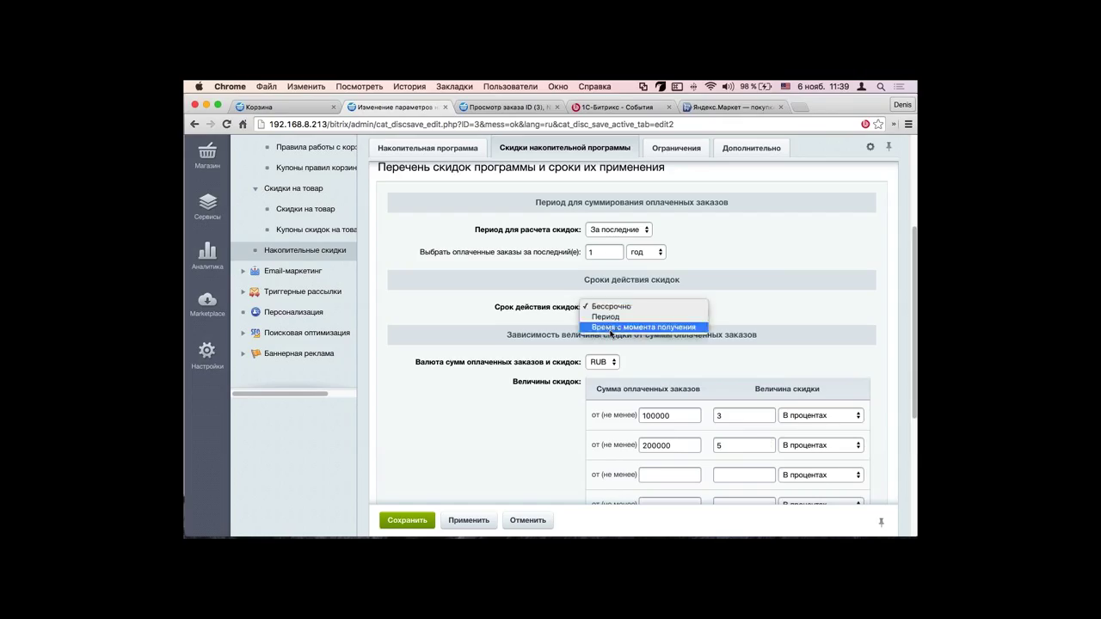
click(636, 329)
double_click(604, 331)
text(1)
scroll(539, 347, down, 3)
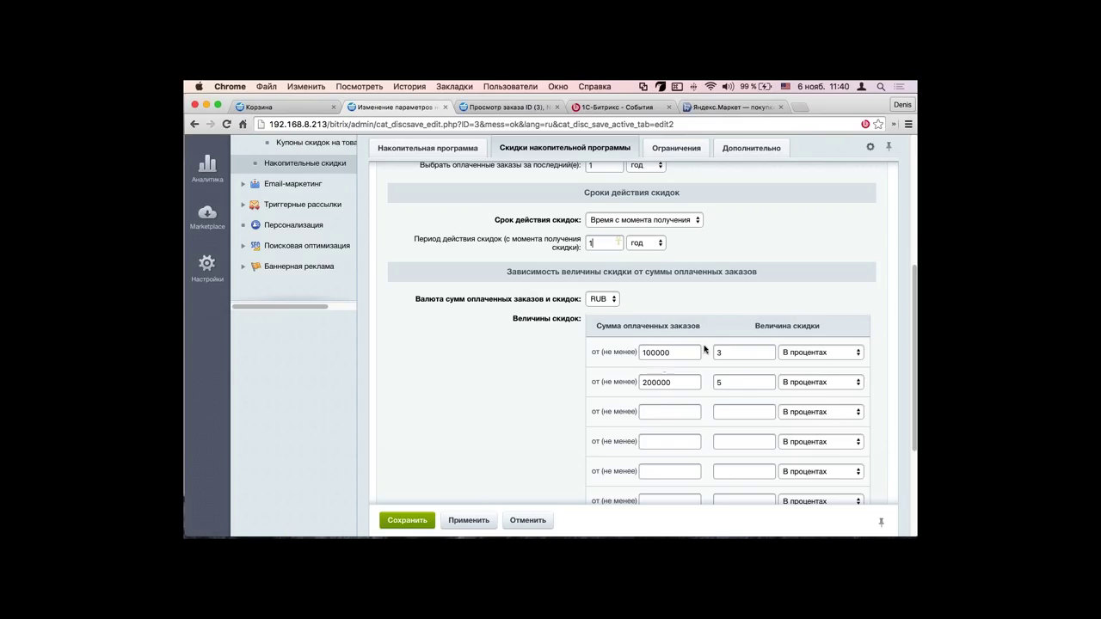
Step: Switch to the PowerPoint presentation to view the Яндекс.Маркет integration slide, and return to Chrome
scroll(516, 364, up, 5)
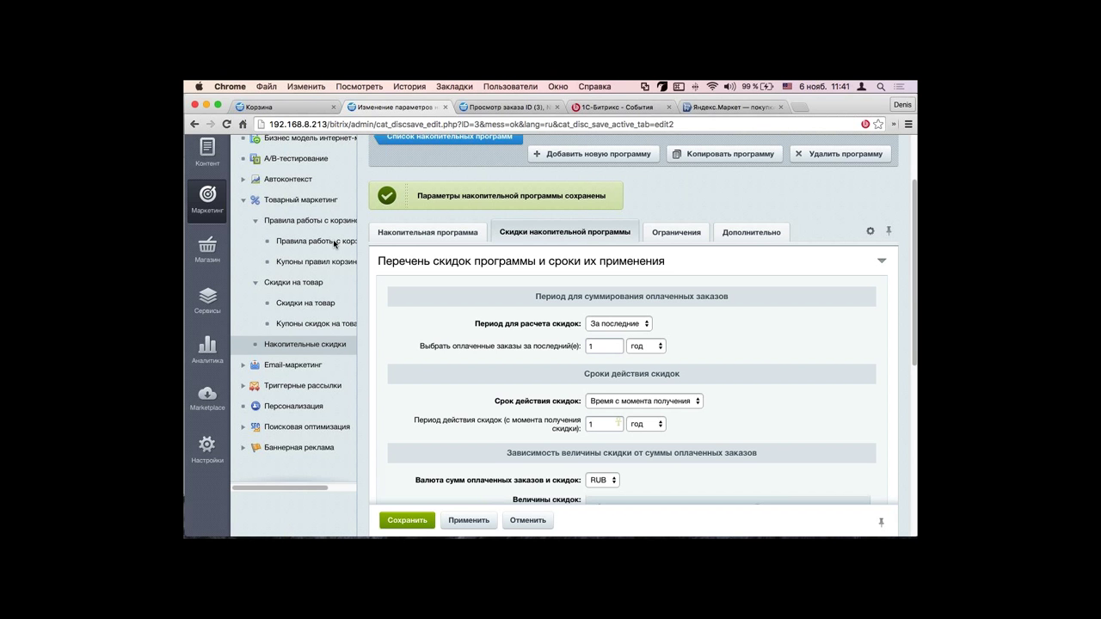
scroll(456, 348, up, 3)
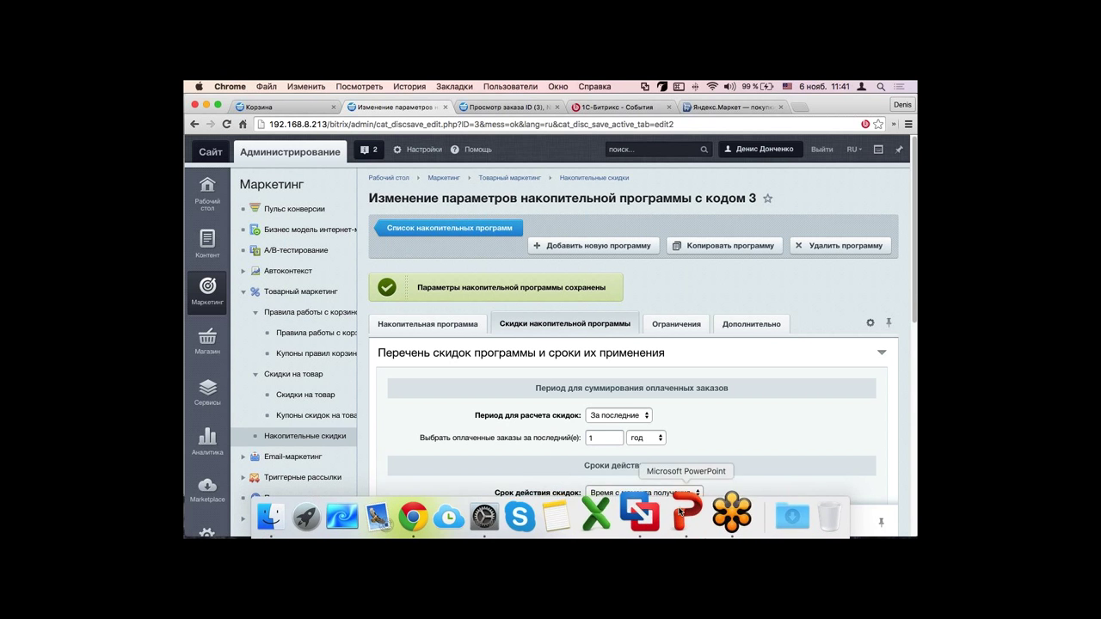
click(679, 514)
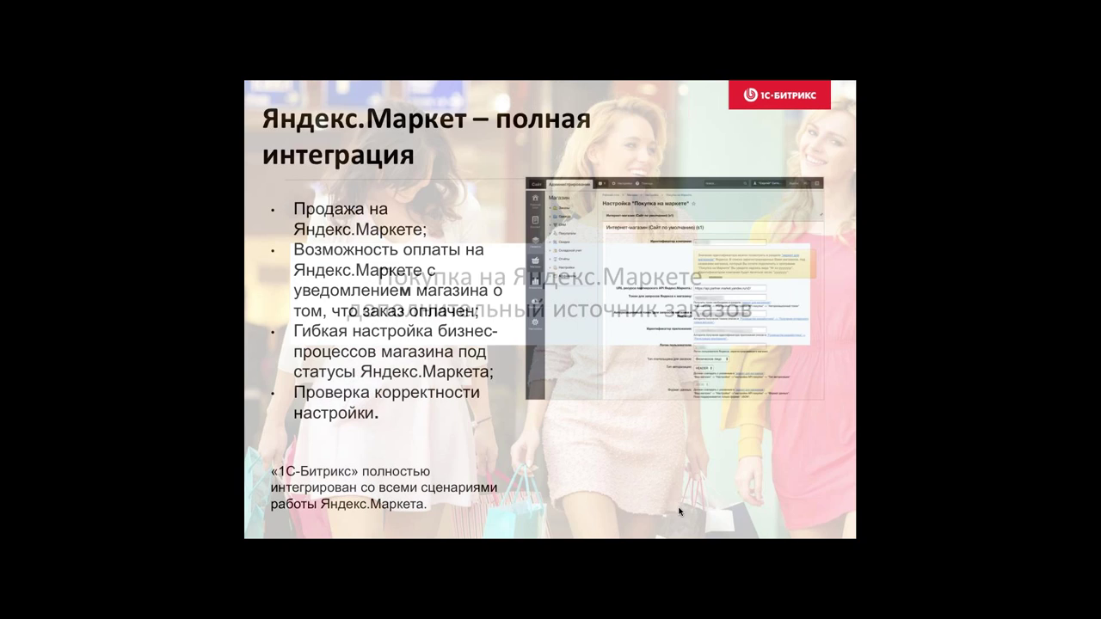
key(super+Tab)
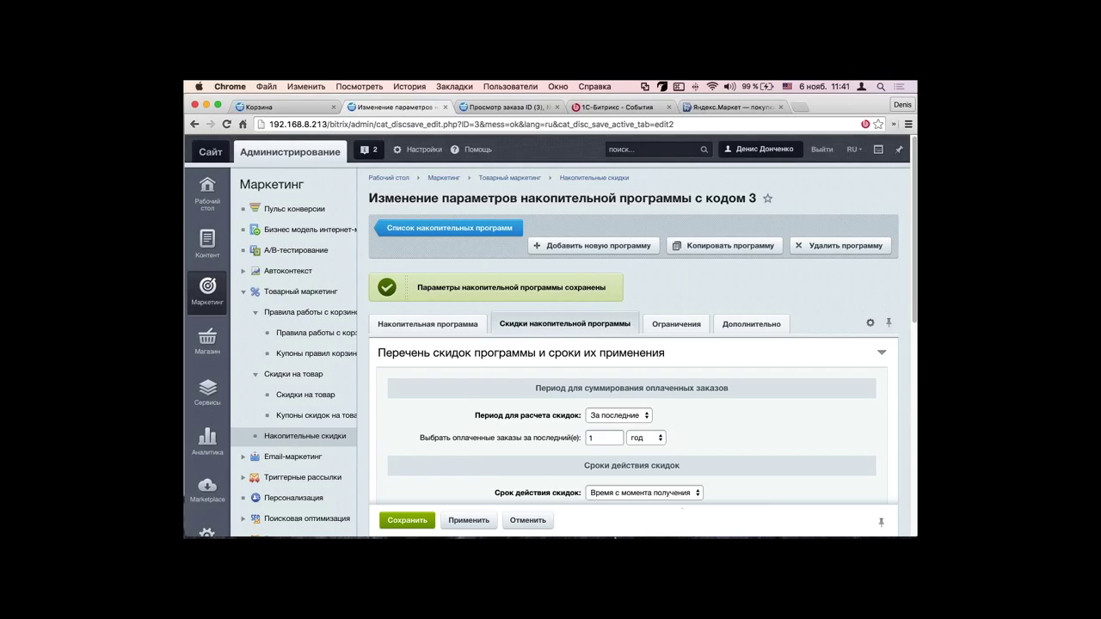
Step: Switch to Яндекс.Маркет, open Мобильные телефоны under Электроника, and view the store offers for the Apple iPhone 5S 16Gb
mouse_move(532, 520)
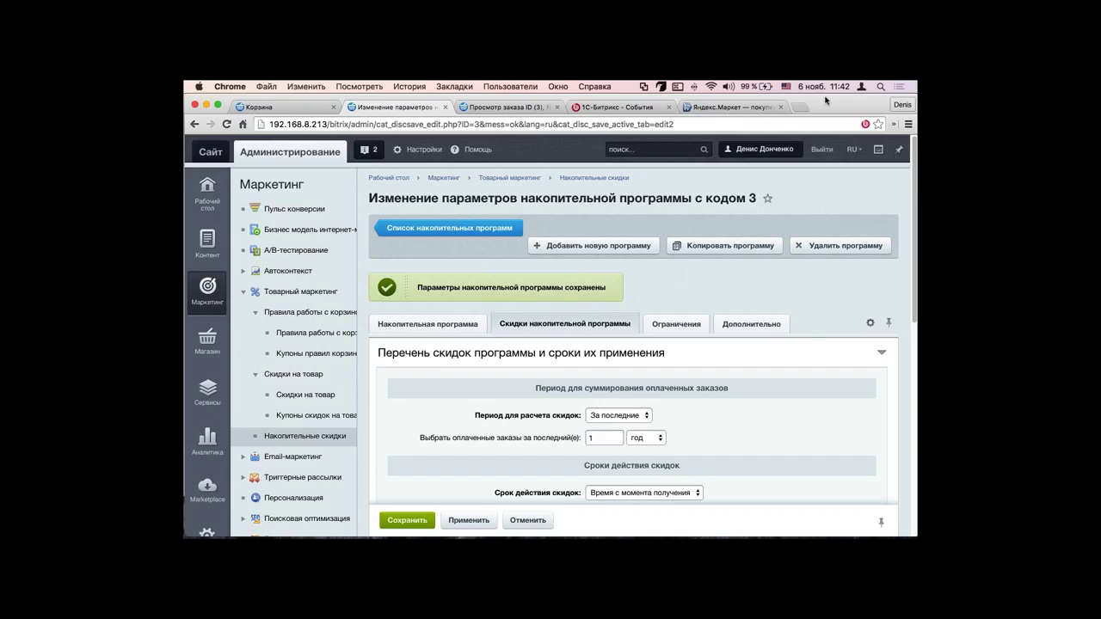
click(711, 110)
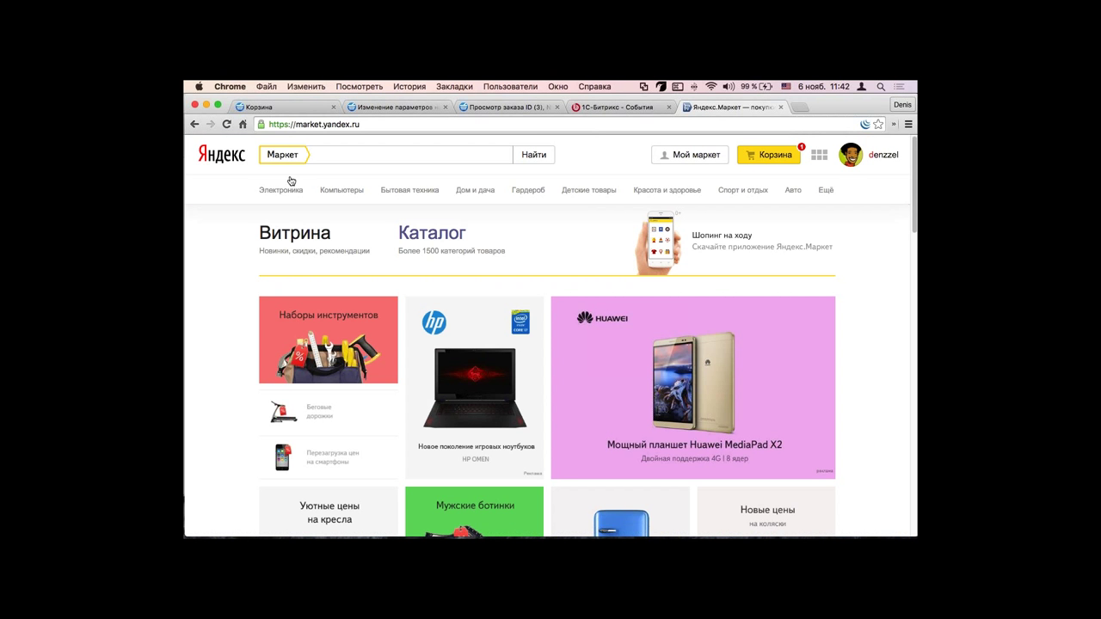
mouse_move(282, 193)
click(289, 246)
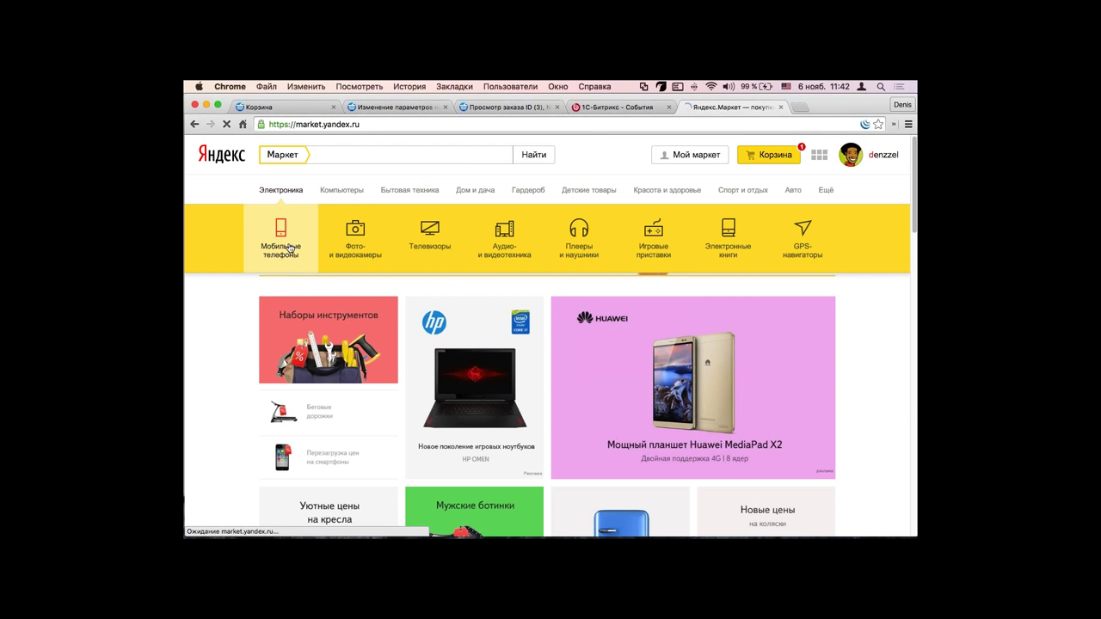
scroll(524, 344, down, 5)
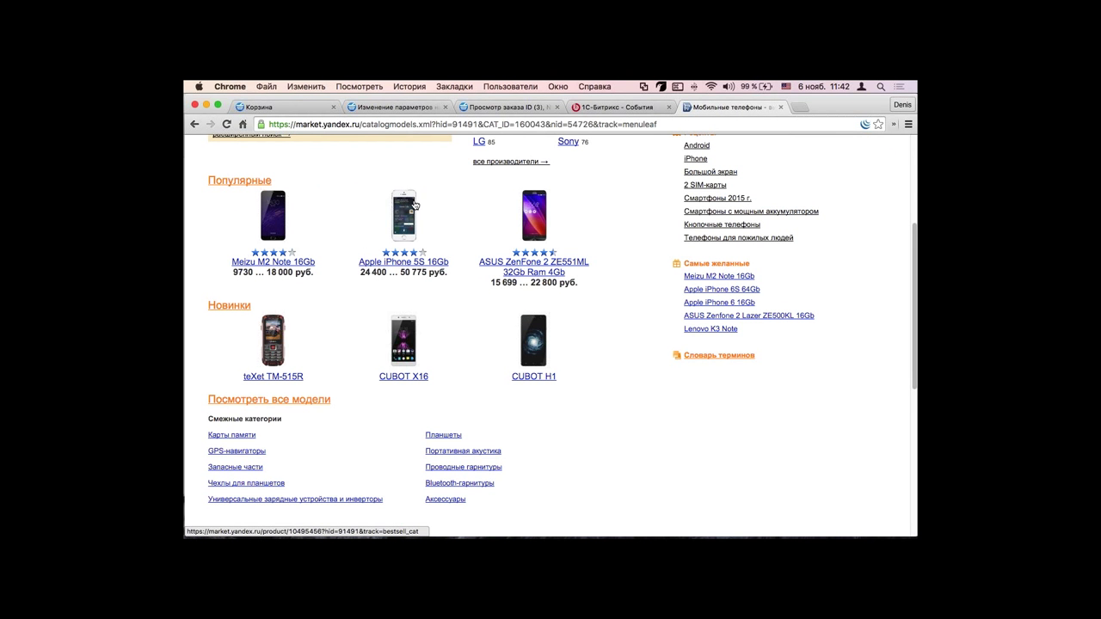
click(415, 233)
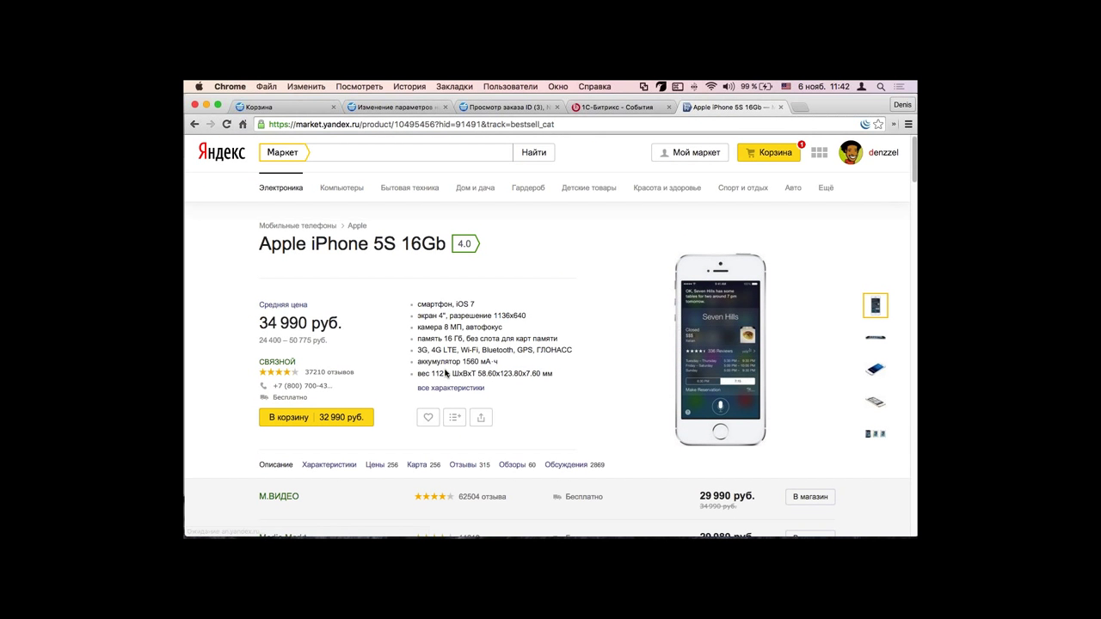
scroll(536, 315, down, 5)
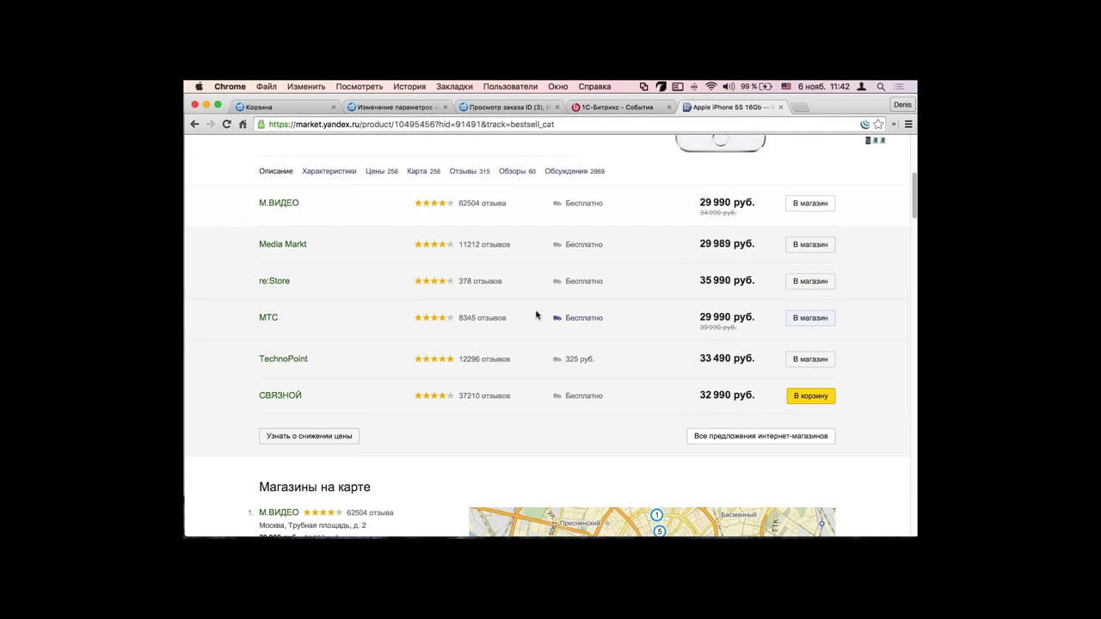
Step: Add the СВЯЗНОЙ offer for the Apple iPhone 5S 16Gb to the cart and proceed to checkout
scroll(737, 305, up, 1)
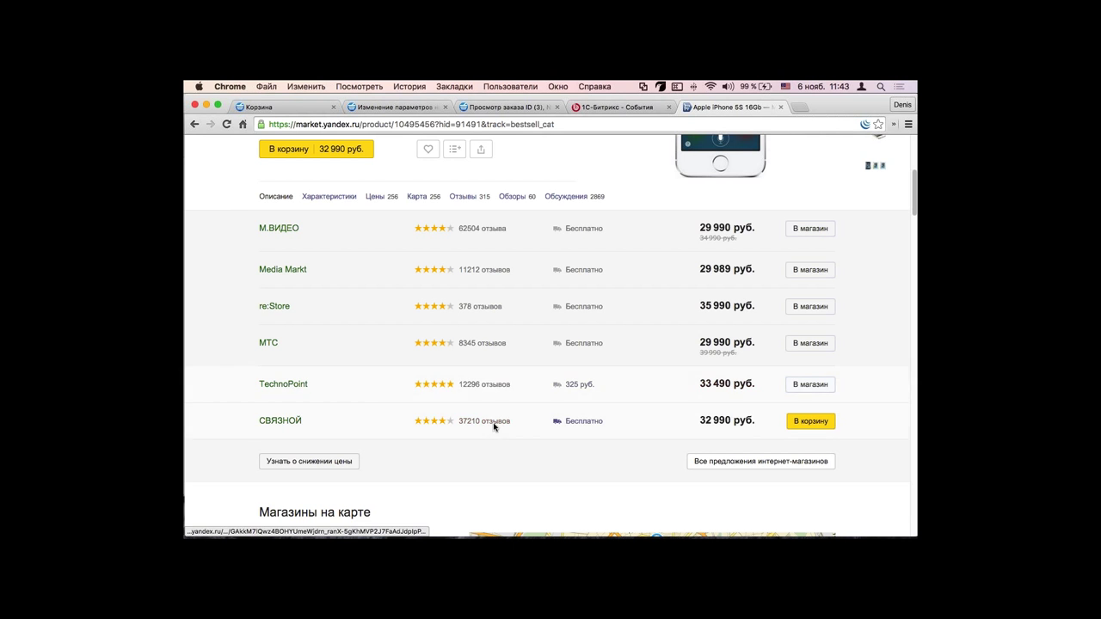
click(812, 422)
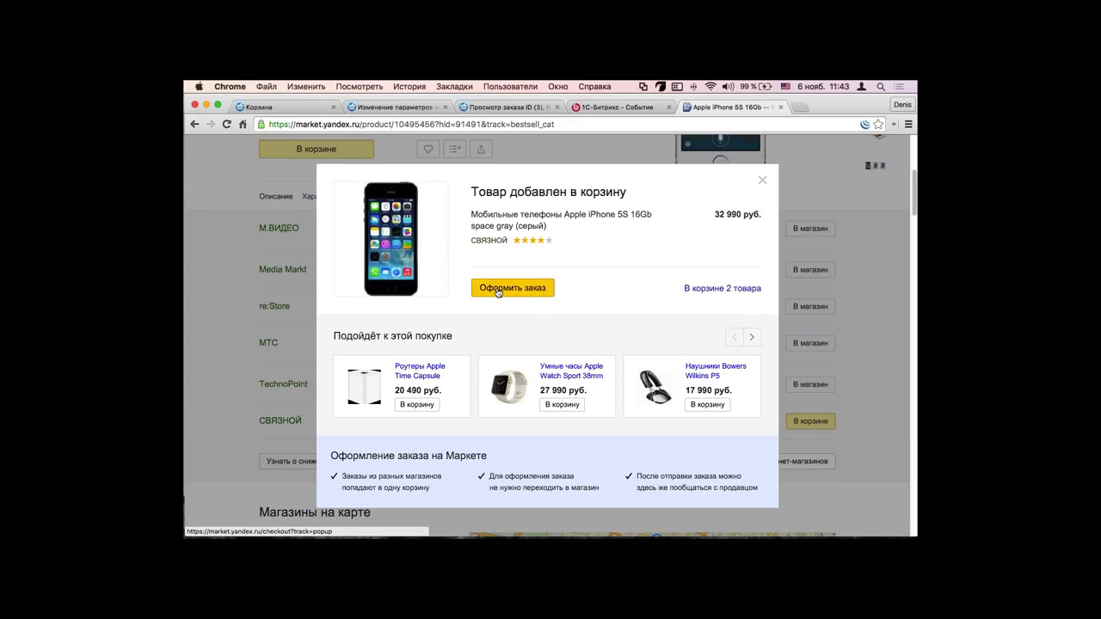
click(499, 292)
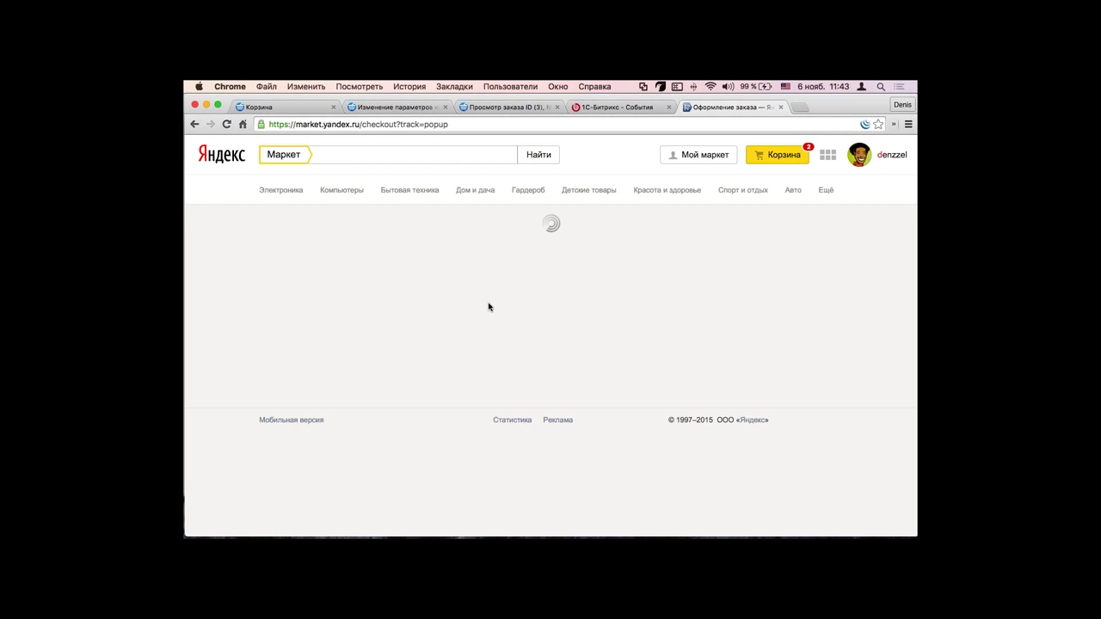
Step: Compare courier delivery with pickup for the СВЯЗНОЙ order, leave Самовывоз selected, and review the payment methods
scroll(489, 307, down, 5)
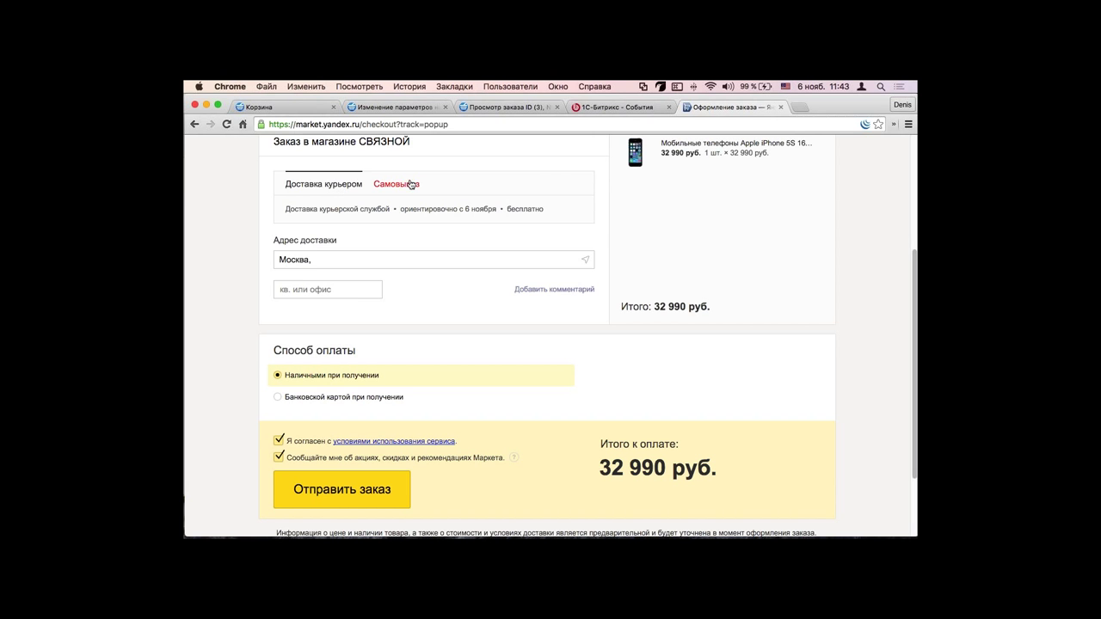
click(407, 185)
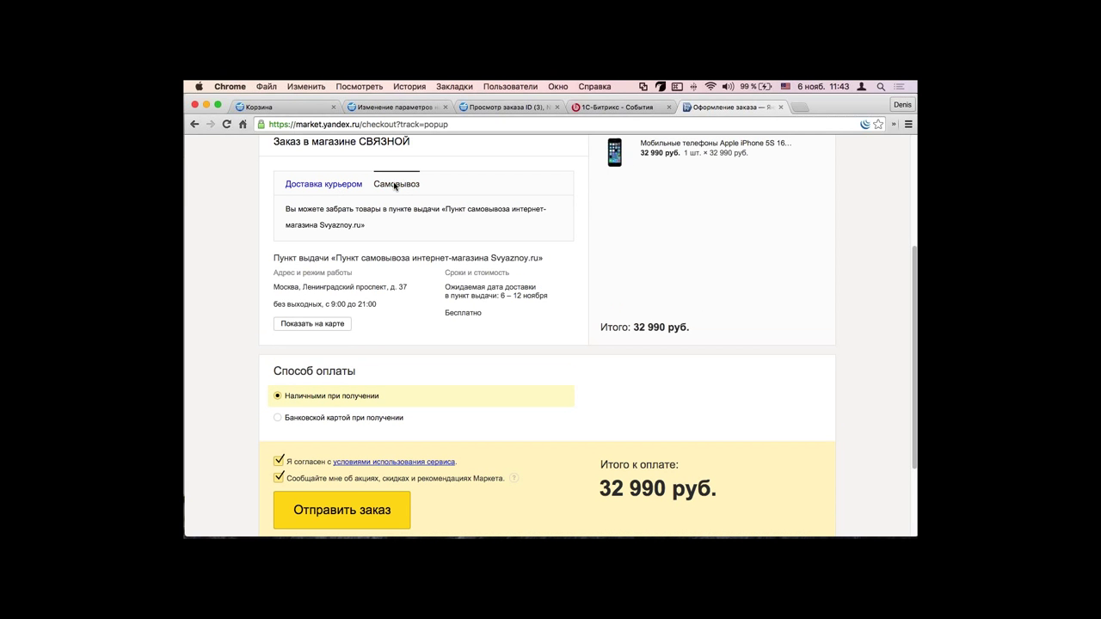
click(334, 185)
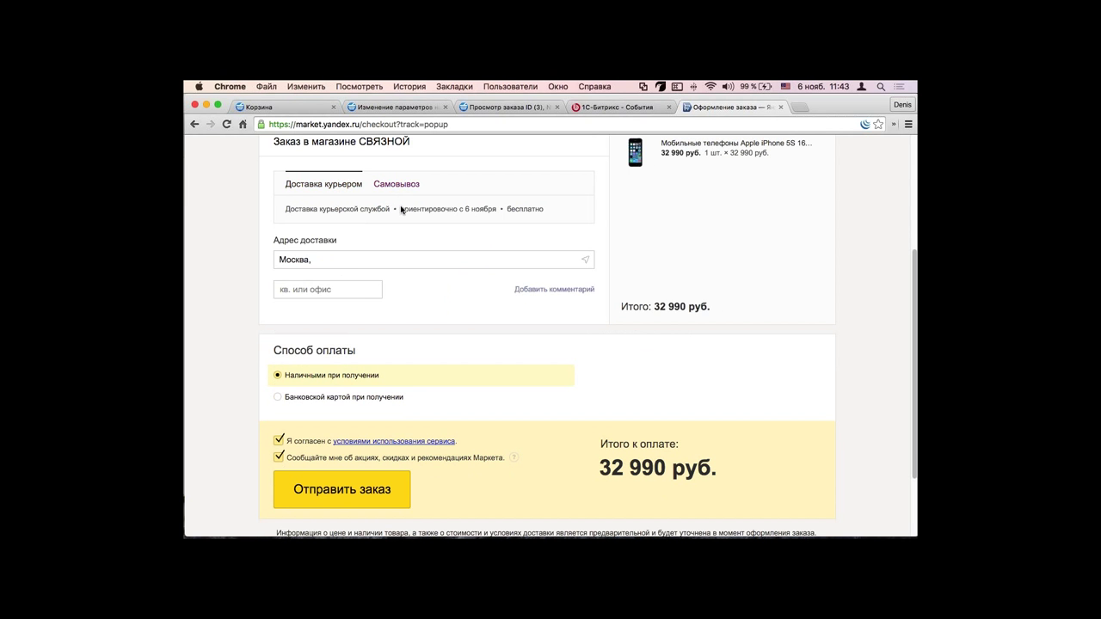
click(397, 186)
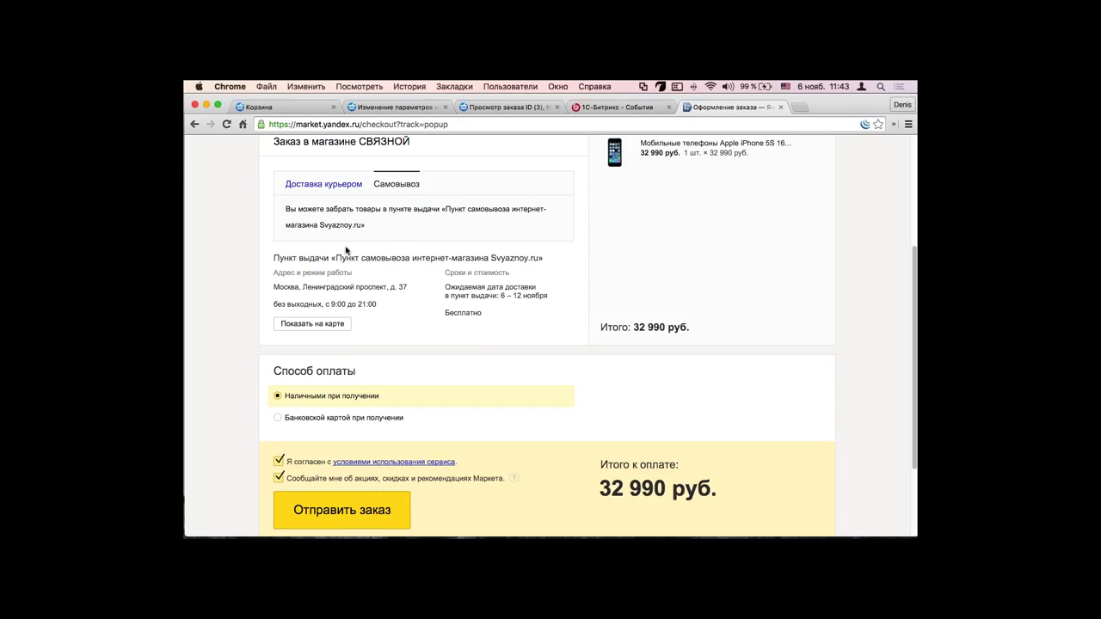
scroll(433, 310, down, 1)
scroll(433, 310, down, 2)
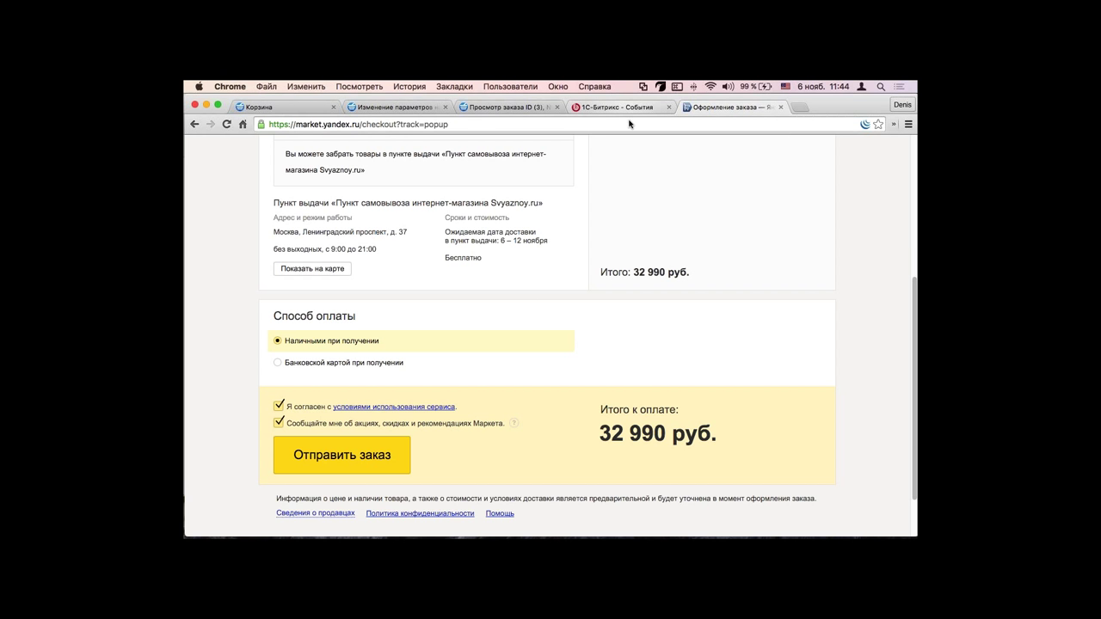
Step: Return to the store's administration area, search for "маркет" and open the Покупки на Маркете settings
click(301, 105)
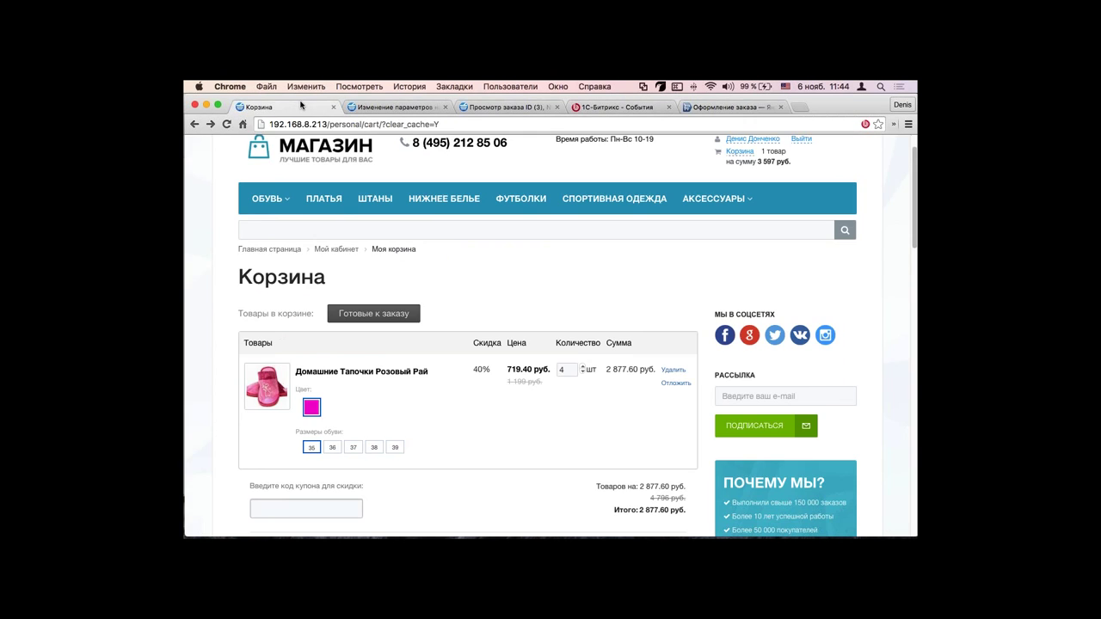
click(398, 108)
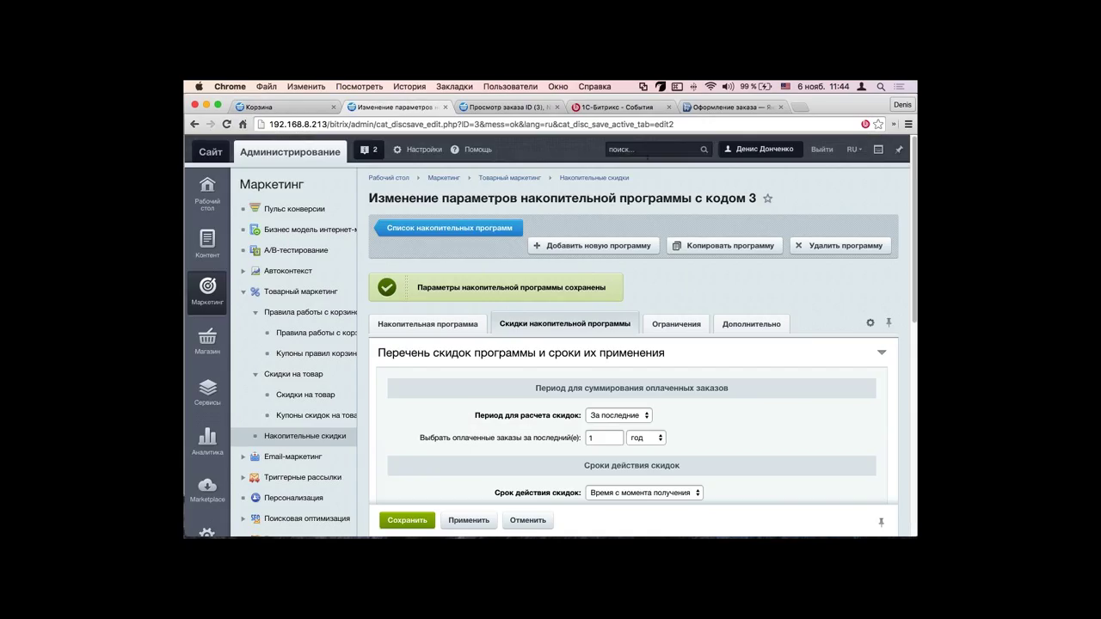
click(648, 155)
text(маркет)
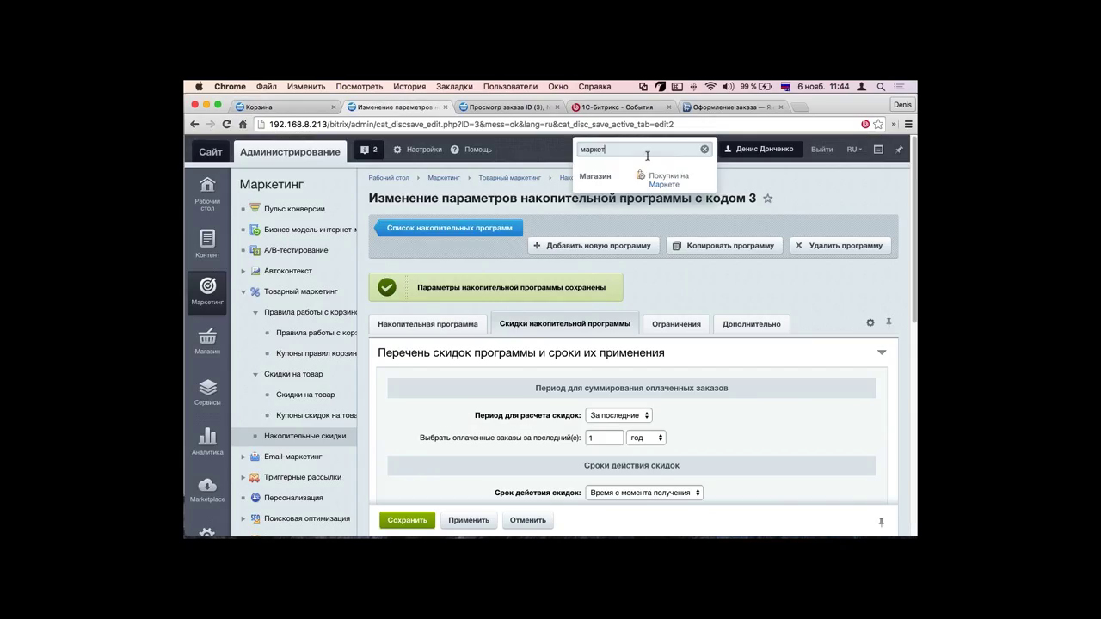
click(666, 180)
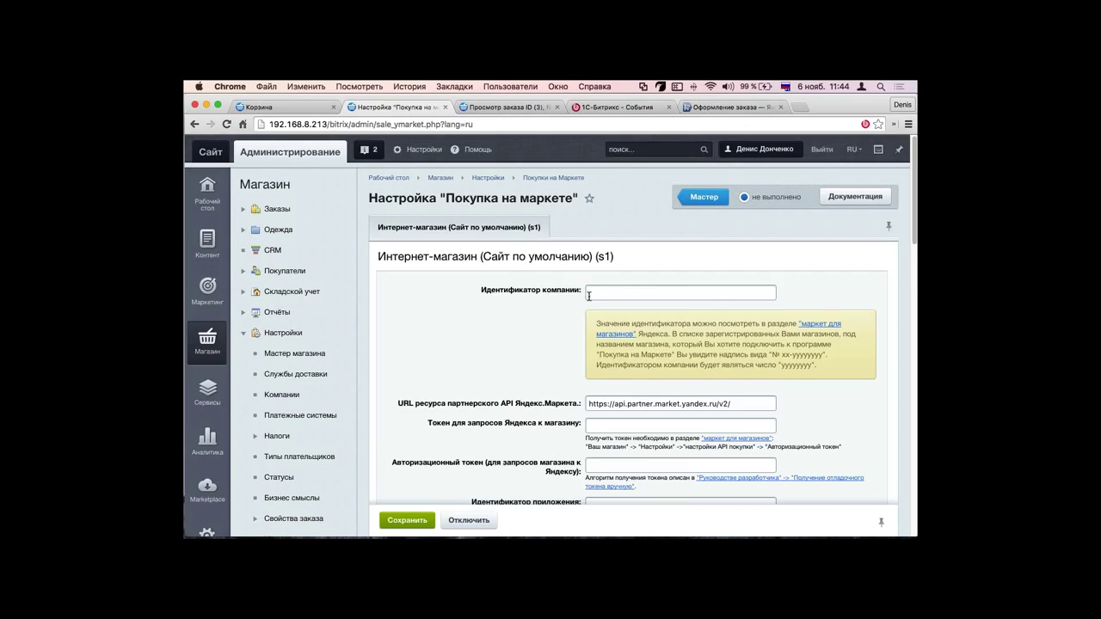
Step: Examine the company identifier, API tokens, authorization type, HTTPS check and pickup point settings of Покупка на маркете
click(590, 295)
drag(597, 325, 781, 367)
scroll(597, 380, down, 1)
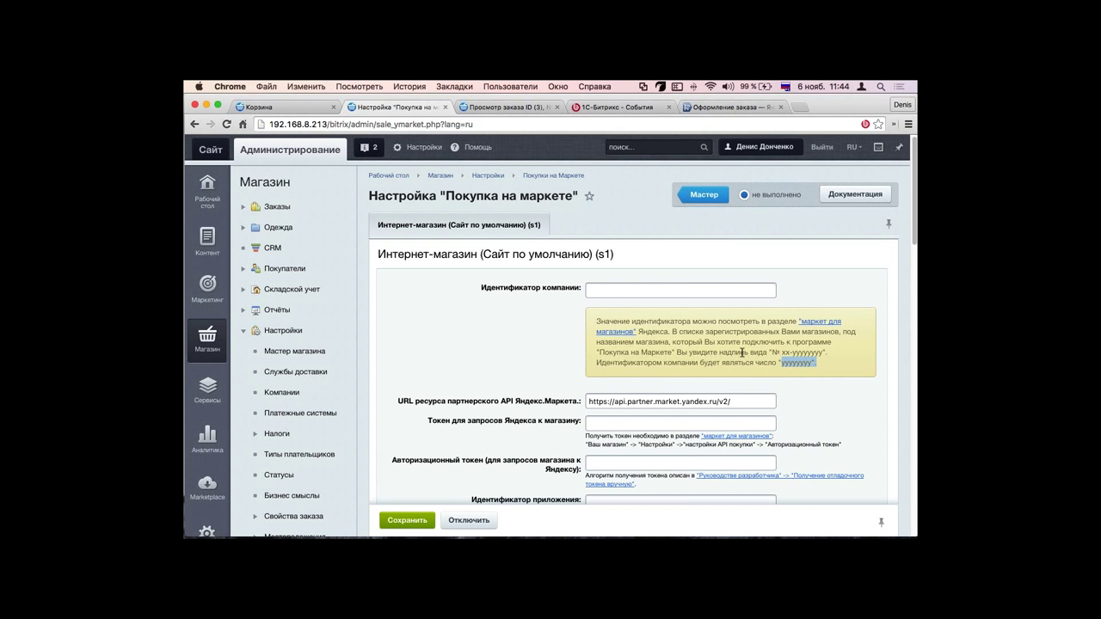
scroll(739, 375, down, 2)
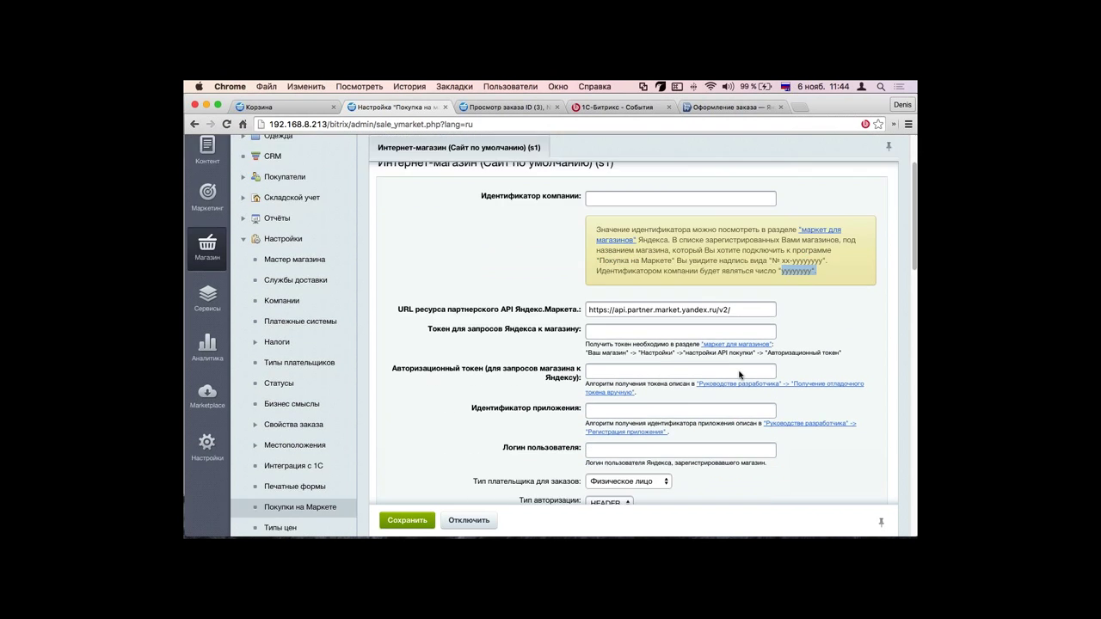
click(604, 331)
scroll(605, 332, down, 1)
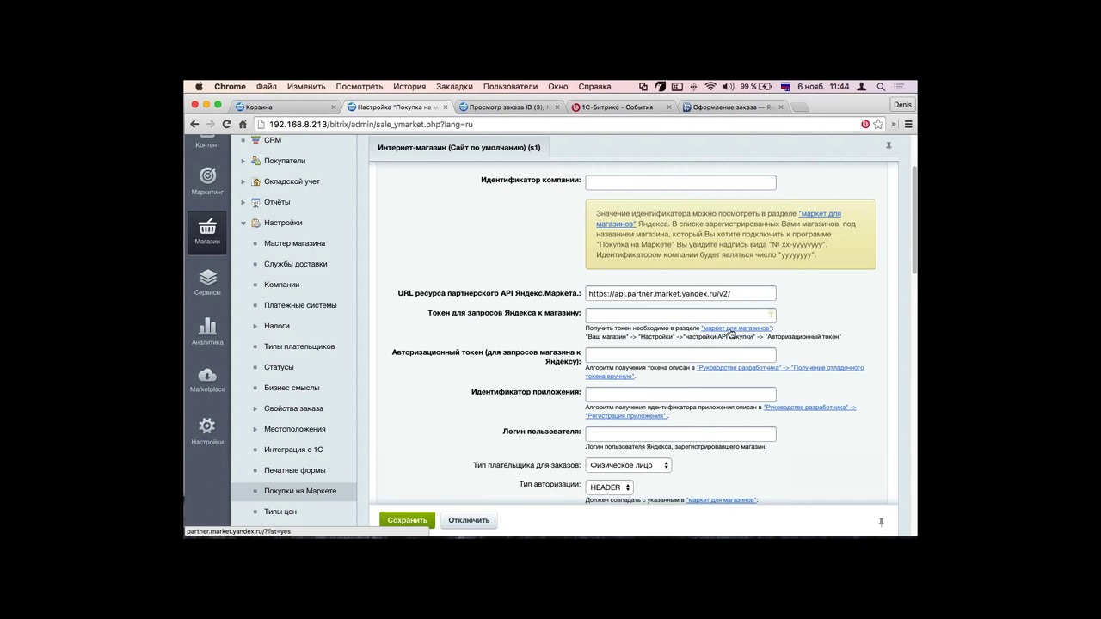
scroll(677, 345, down, 2)
scroll(677, 346, down, 2)
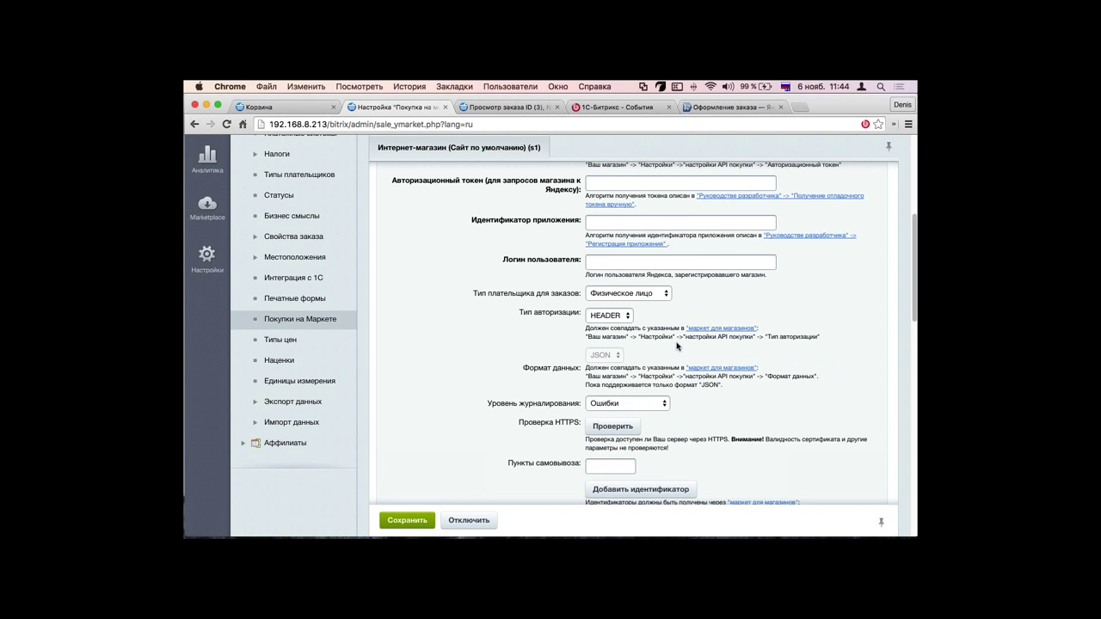
scroll(677, 346, down, 3)
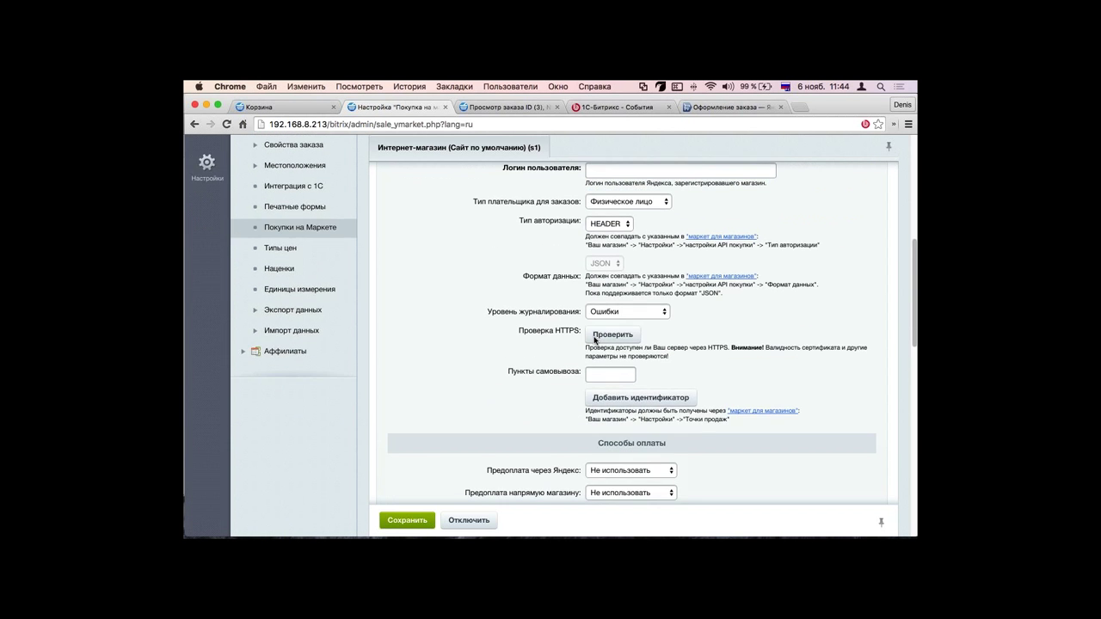
scroll(495, 344, down, 1)
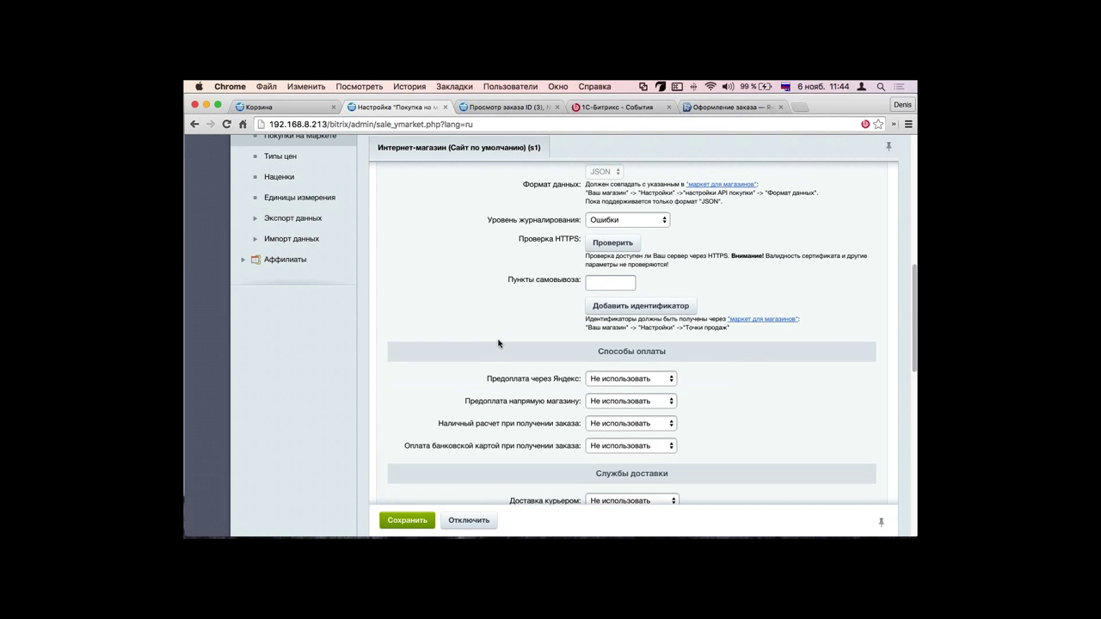
Step: Set the Предоплата через Яндекс payment method to Яндекс.Деньги
scroll(502, 344, down, 1)
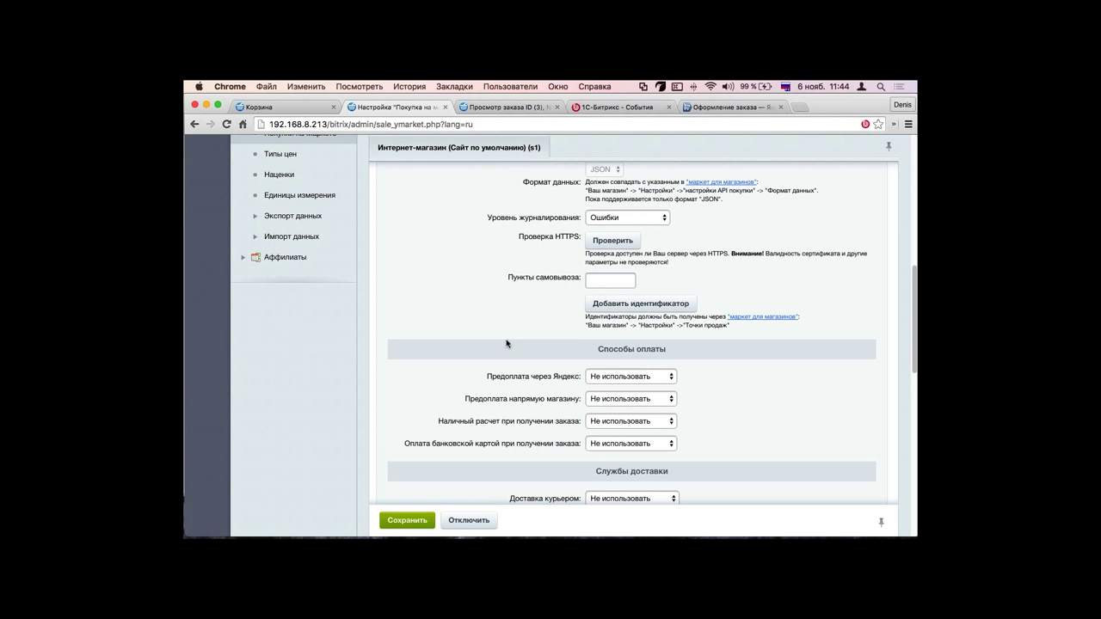
scroll(552, 370, down, 2)
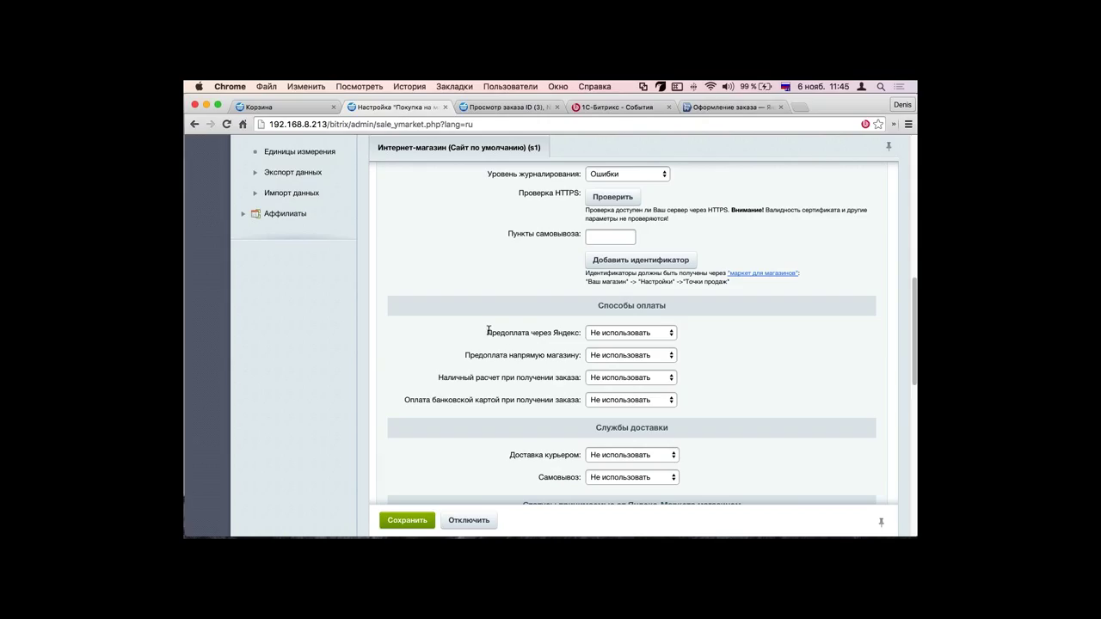
triple_click(575, 332)
click(632, 335)
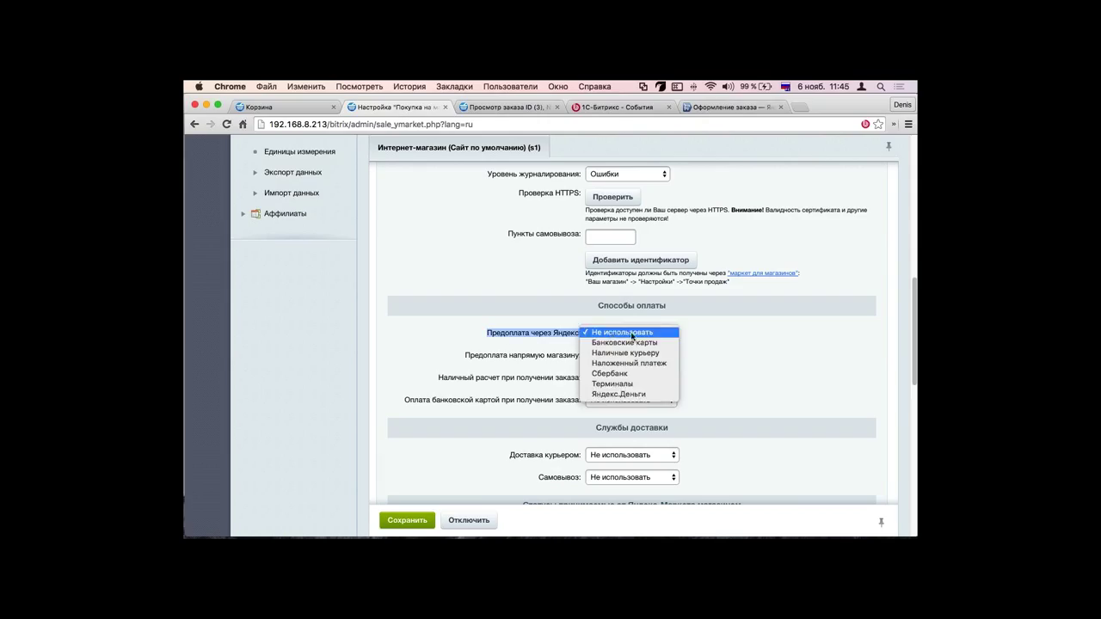
click(644, 395)
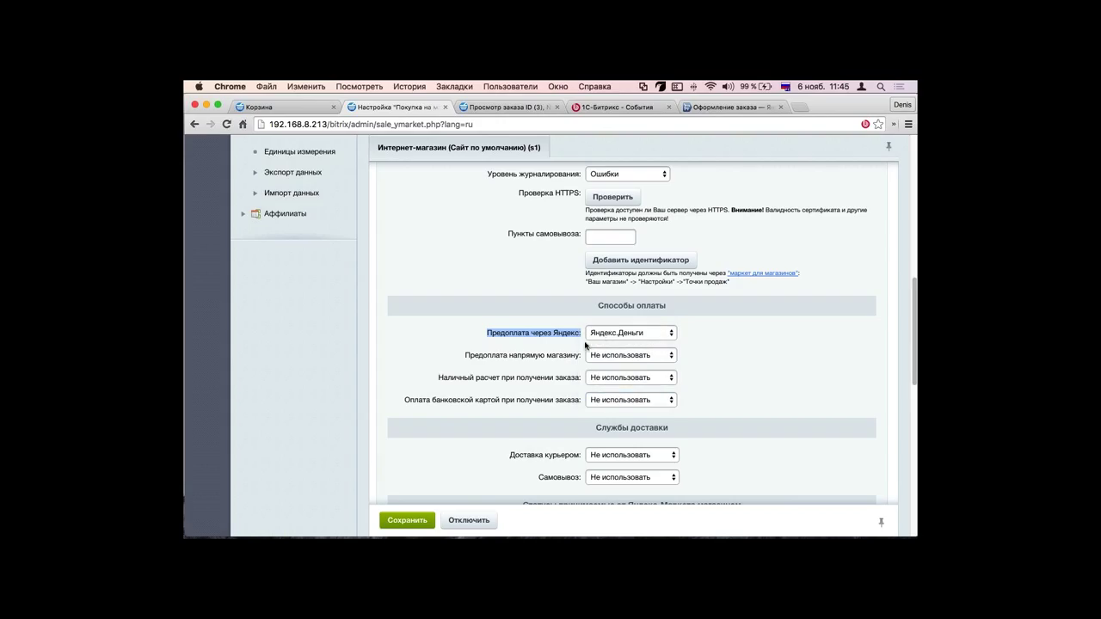
drag(737, 347, 698, 317)
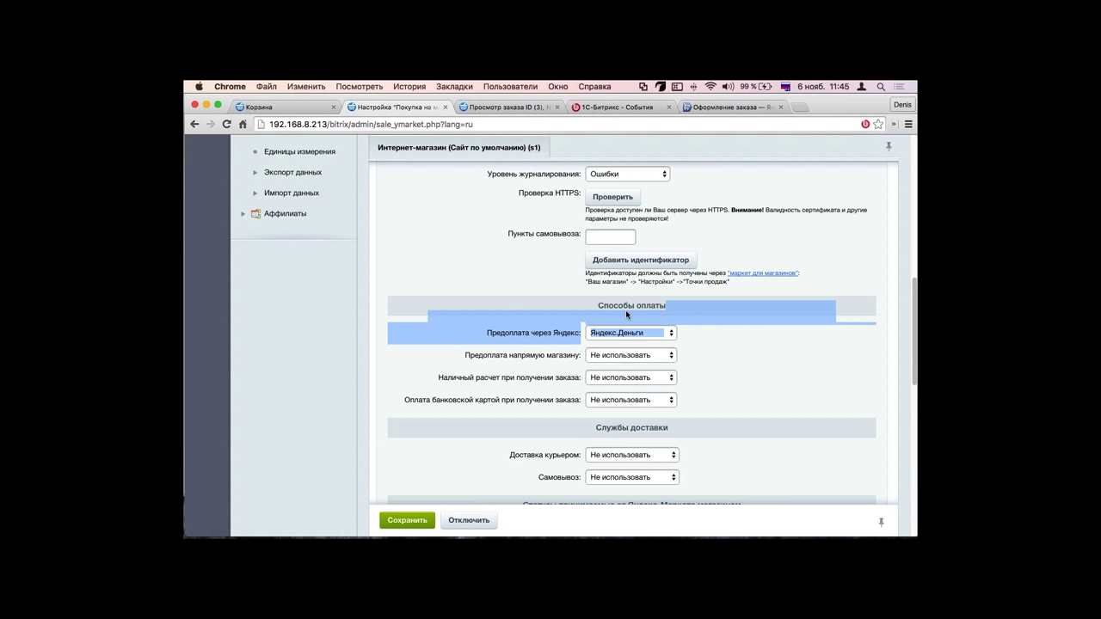
Step: Review the Покупка на маркете form again, from the connection fields through the payment methods, delivery services and order statuses
scroll(502, 315, up, 15)
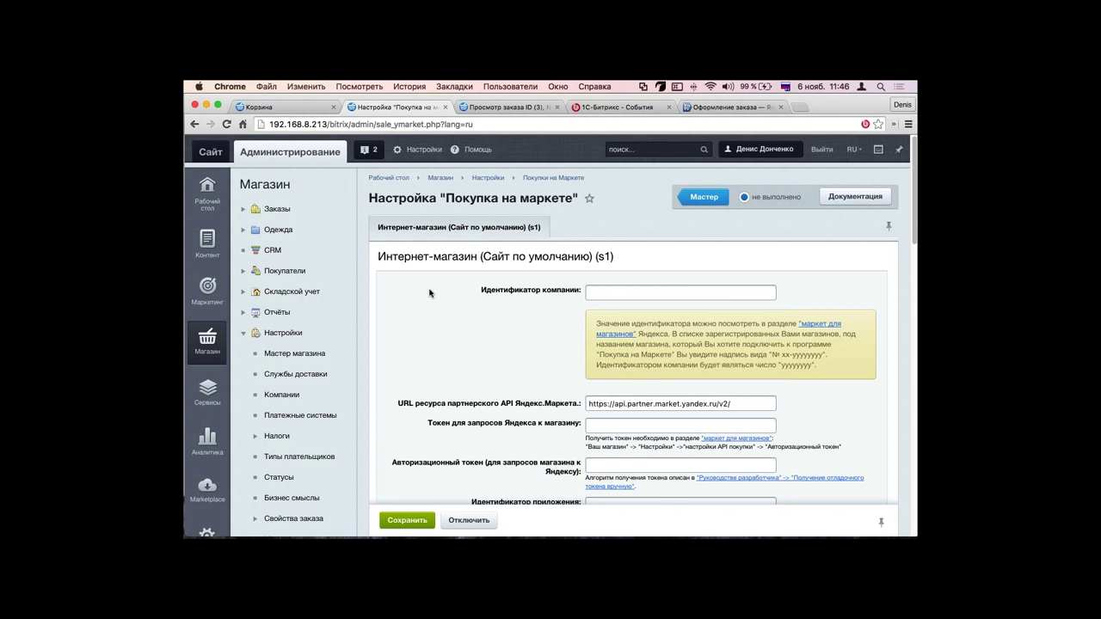
scroll(430, 297, down, 3)
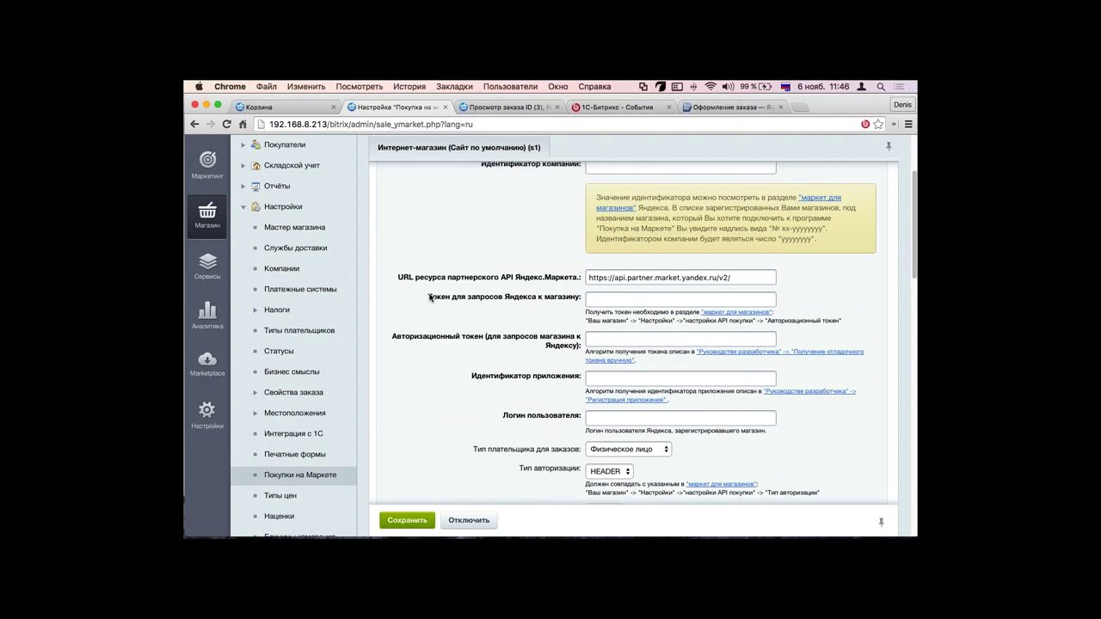
scroll(430, 297, down, 15)
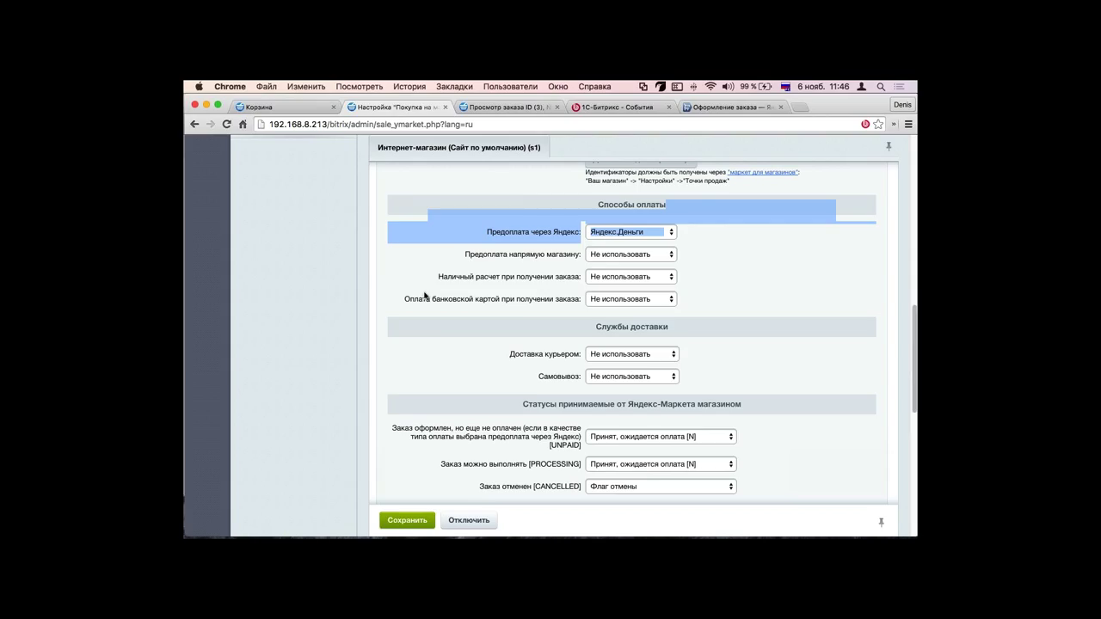
click(634, 253)
click(800, 274)
scroll(398, 327, down, 1)
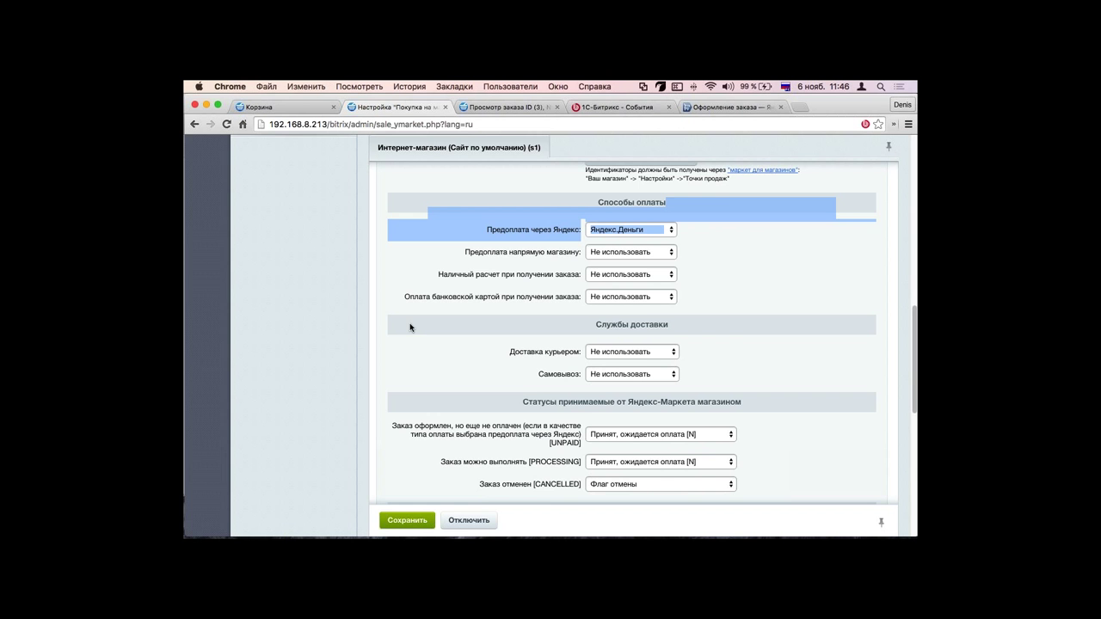
scroll(459, 318, up, 5)
scroll(613, 300, up, 10)
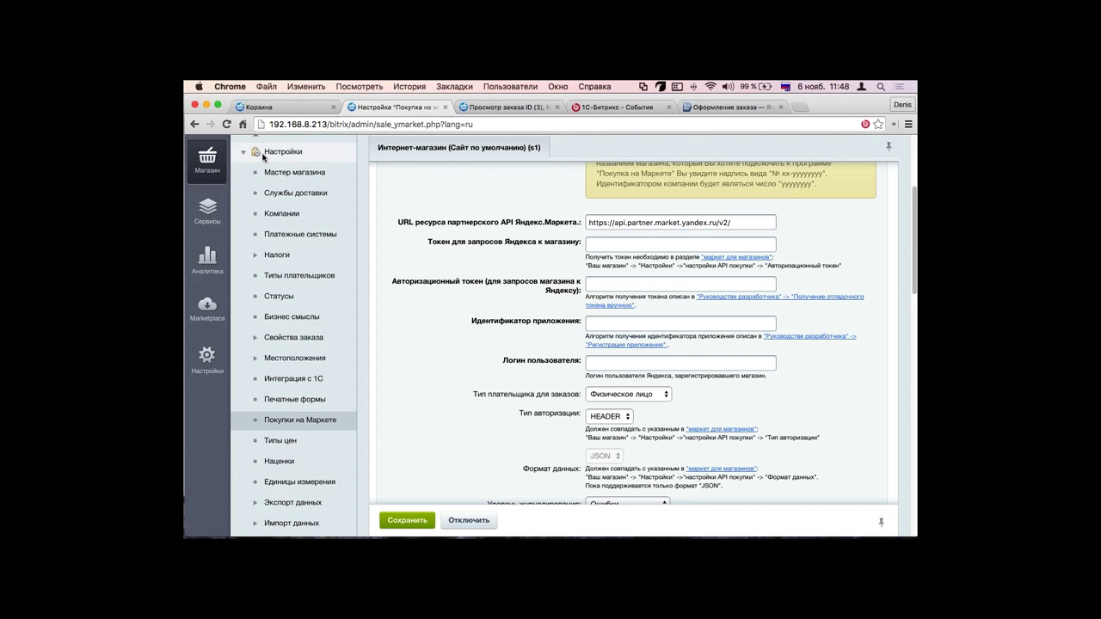
scroll(506, 332, down, 2)
scroll(507, 319, up, 10)
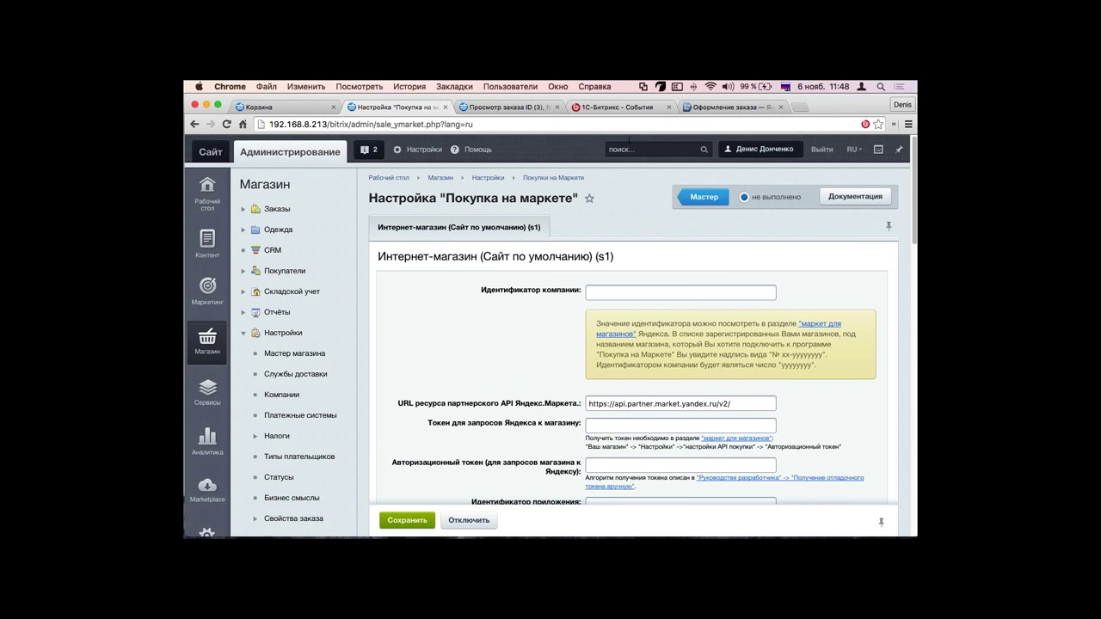
Step: Search the administration area for "директ", open the Яндекс.Директ campaign management and update the campaign list from Яндекс.Директ
click(629, 143)
text(директ)
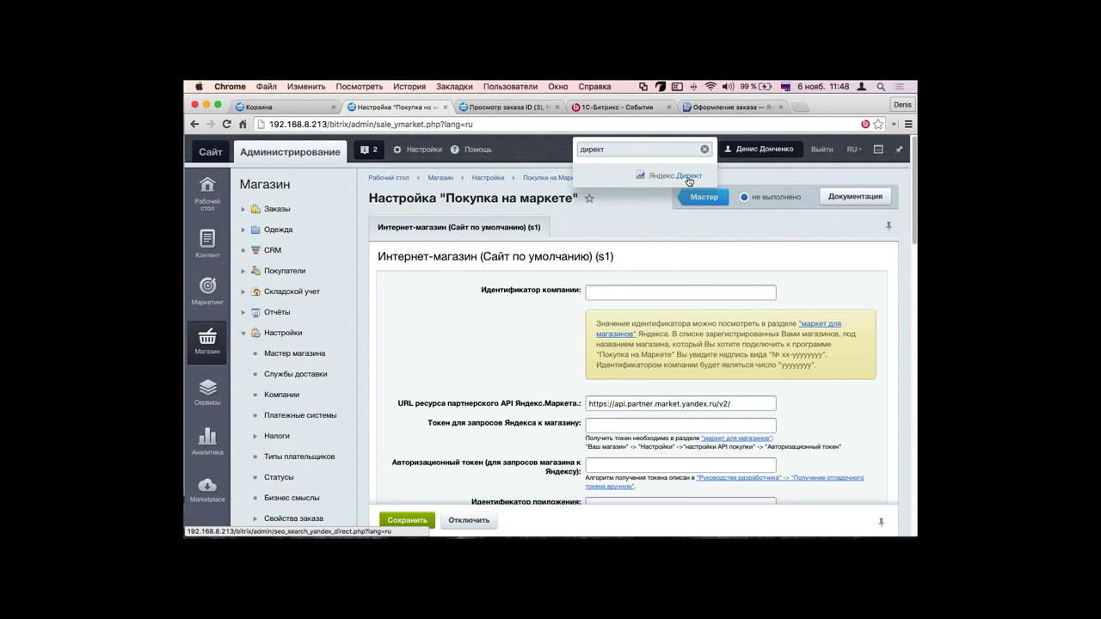
click(664, 177)
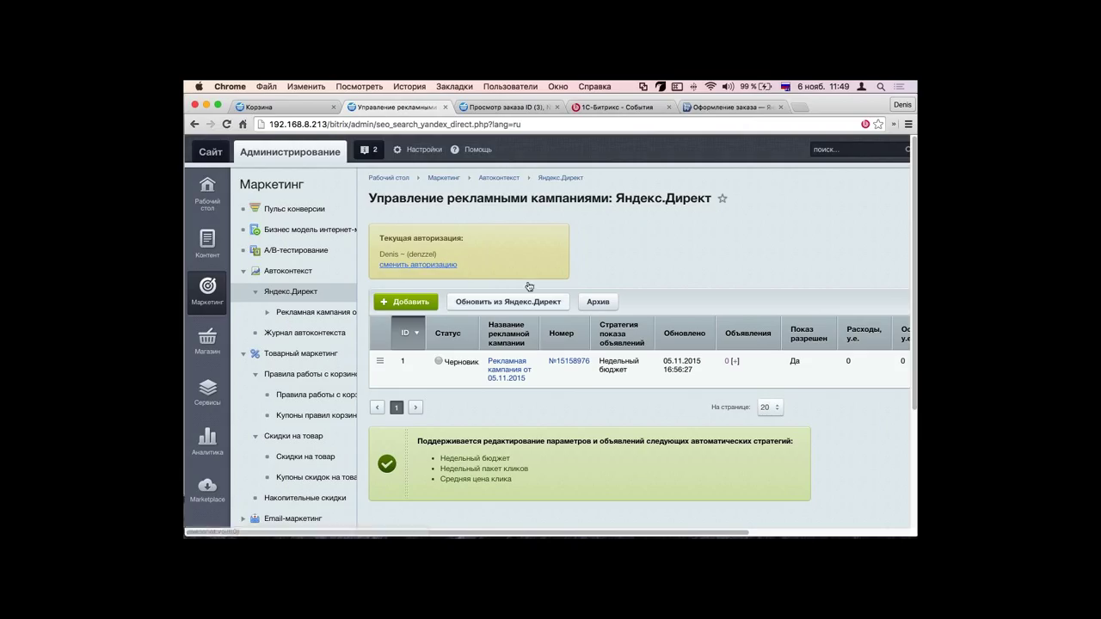
click(381, 361)
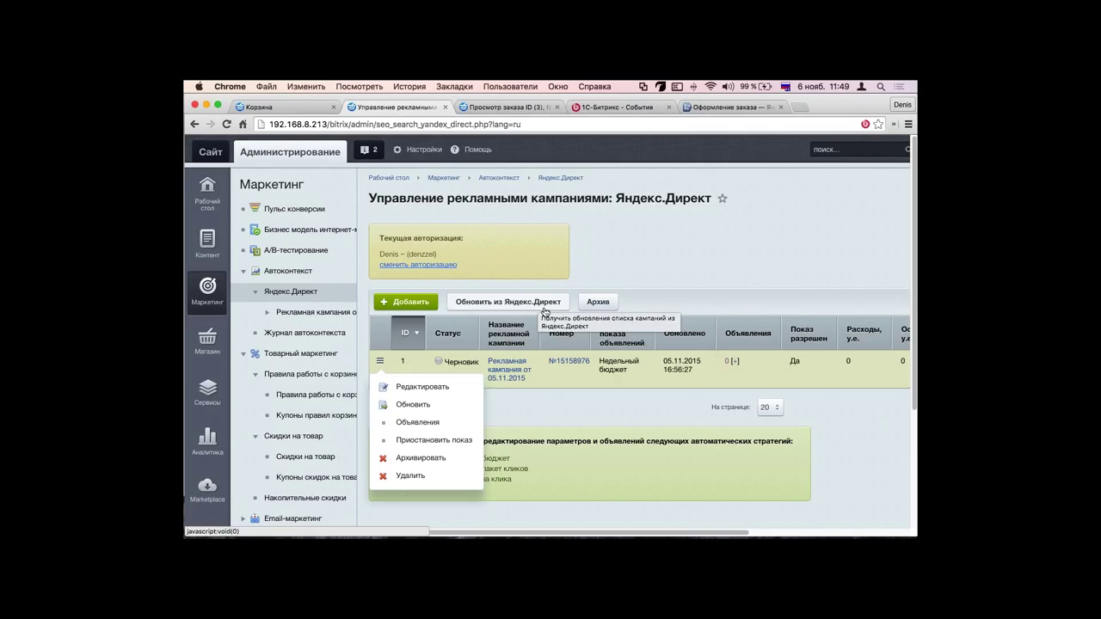
click(477, 439)
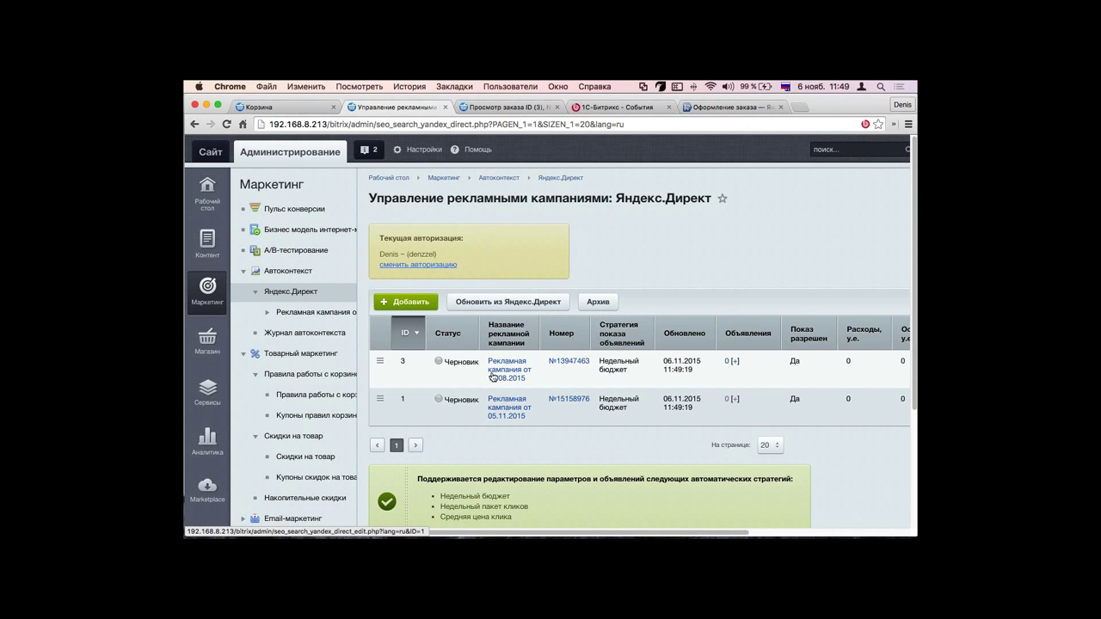
Step: Open the ad list of the campaign Рекламная кампания от 05.11.2015 and start a new ad
click(380, 400)
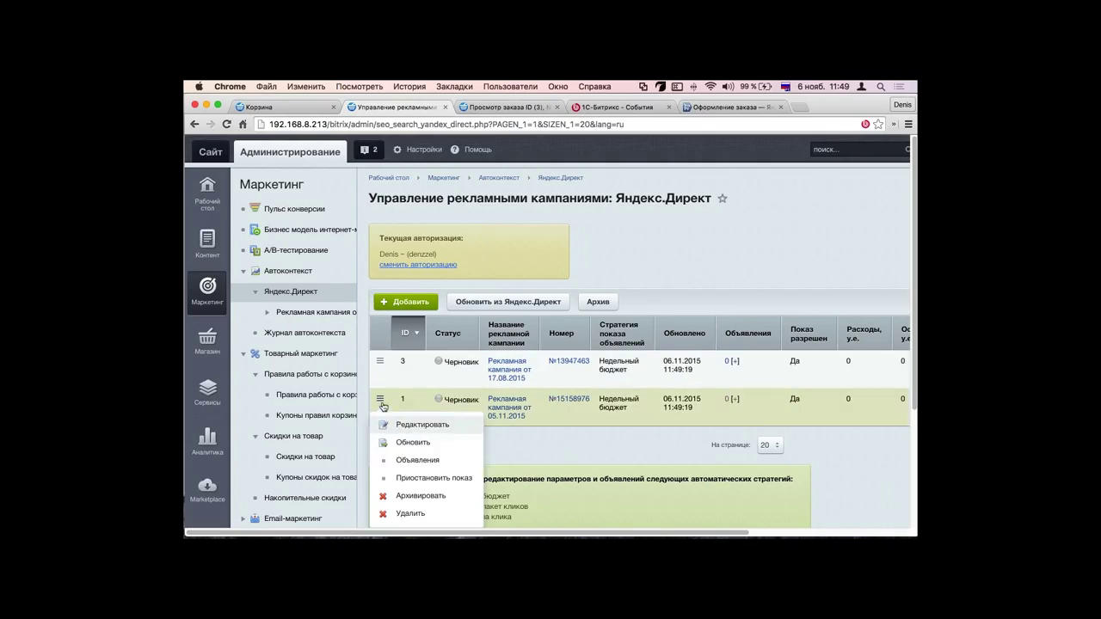
click(420, 460)
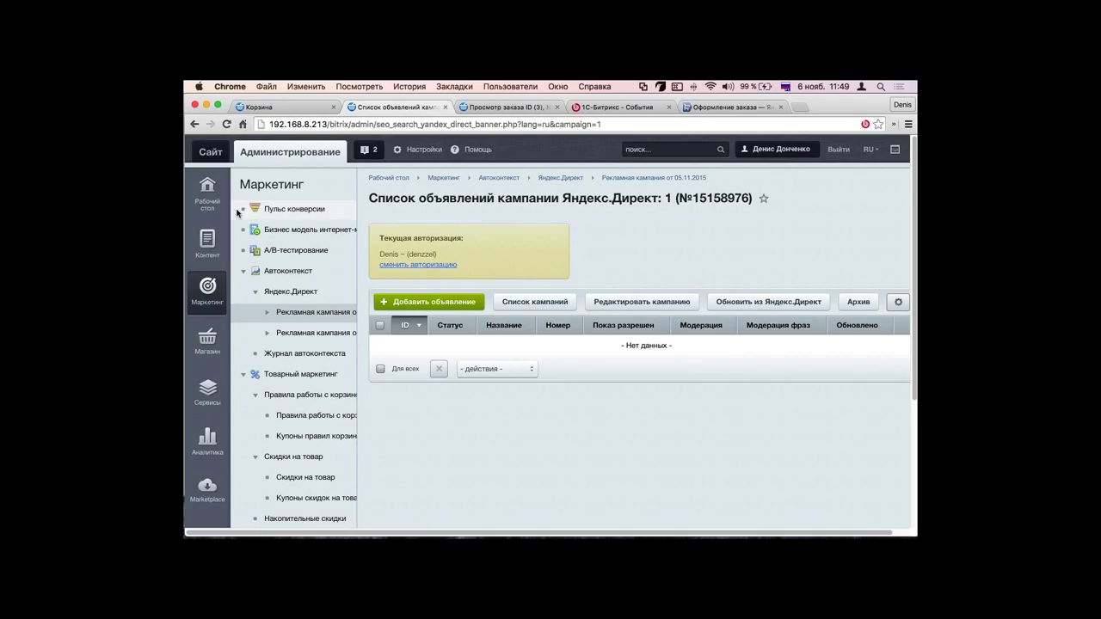
click(455, 308)
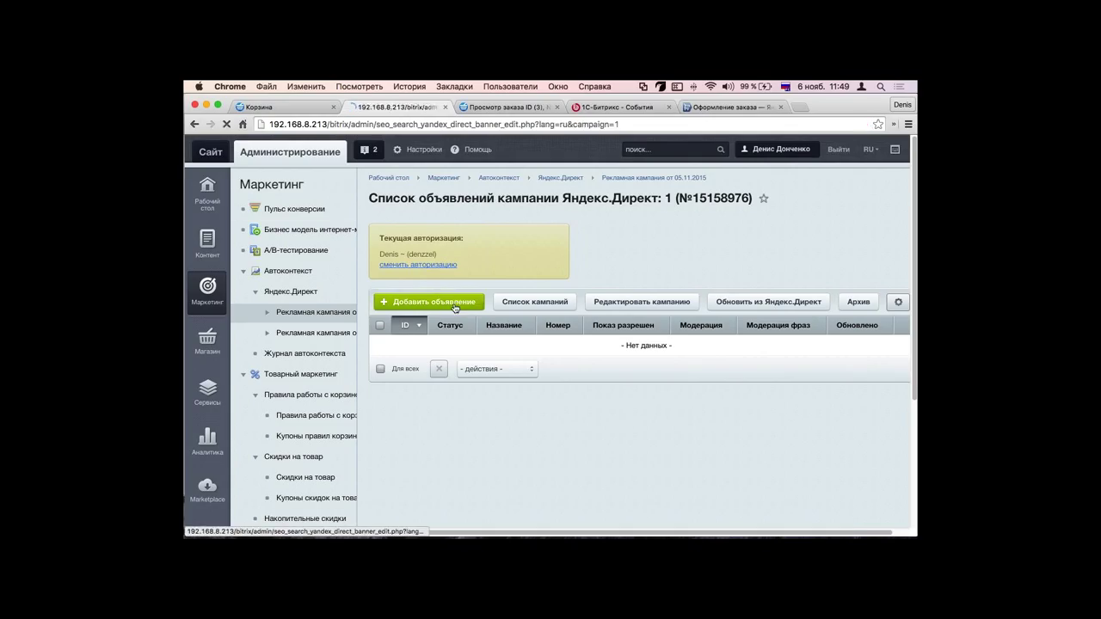
Step: Give the ad the title "ваиаиваиваи" and the text "ваваиваиваиваи ваи ва и ваиви", and inspect its displayed domain and link parameters
scroll(605, 358, down, 3)
click(492, 221)
text(ваиаиваиваи)
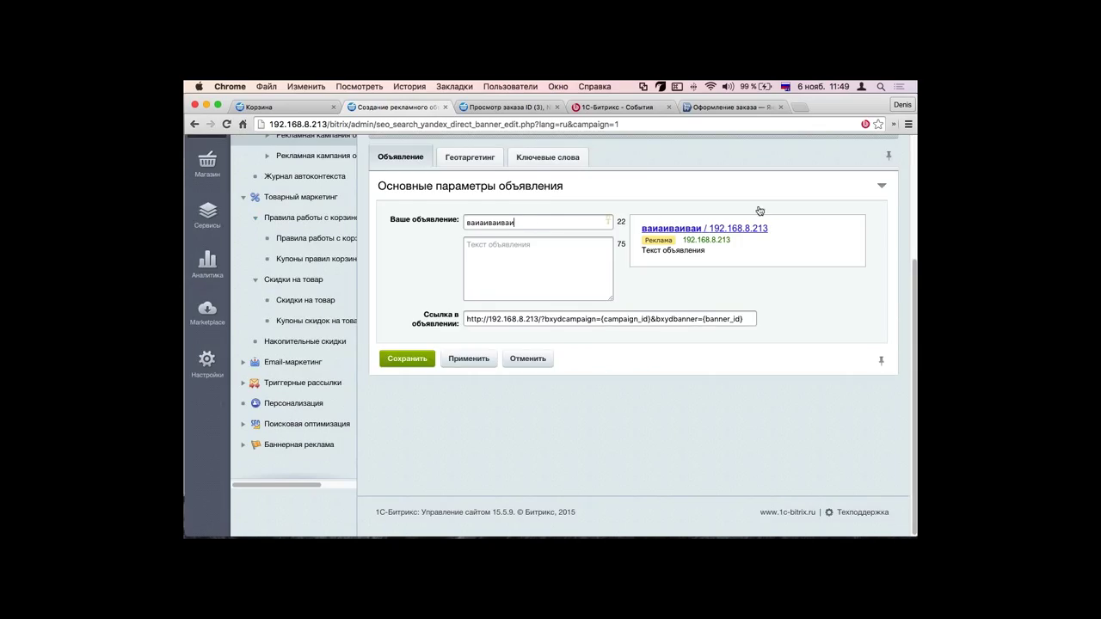
click(506, 277)
text(ваваиваиваиваи)
key(Return)
text(ваи)
key(Return)
text(ва)
key(Return)
text(и ваиви)
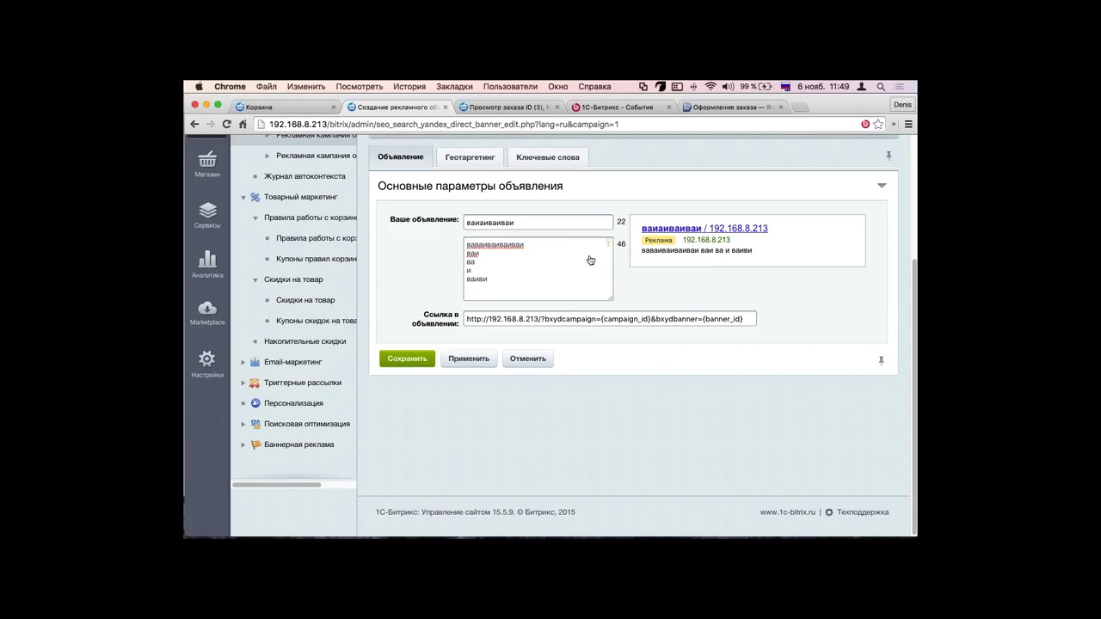
drag(731, 241, 685, 244)
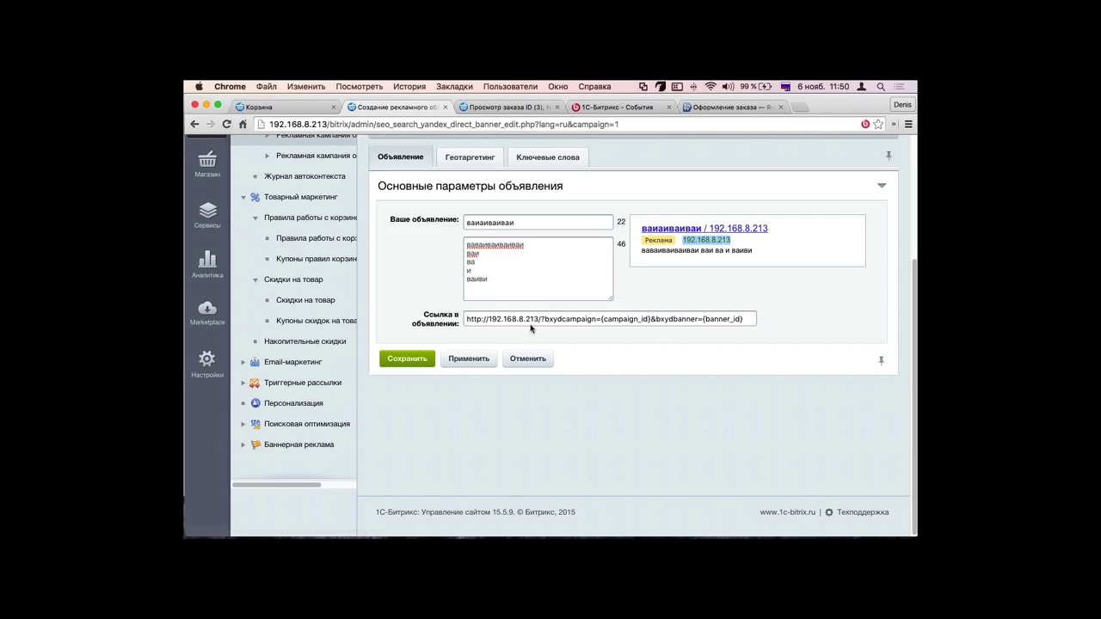
drag(527, 319, 687, 382)
click(600, 319)
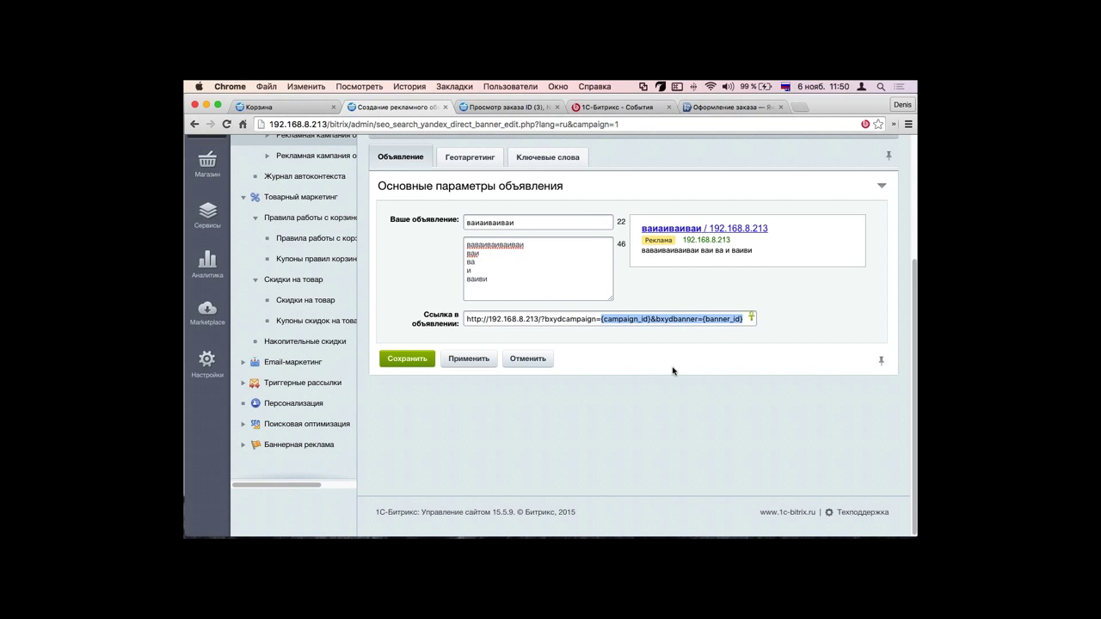
Step: Go from the cart to the store's home page, turn on edit mode and open the product Нижнее белье Розовое Смущенье
scroll(672, 368, up, 5)
click(286, 110)
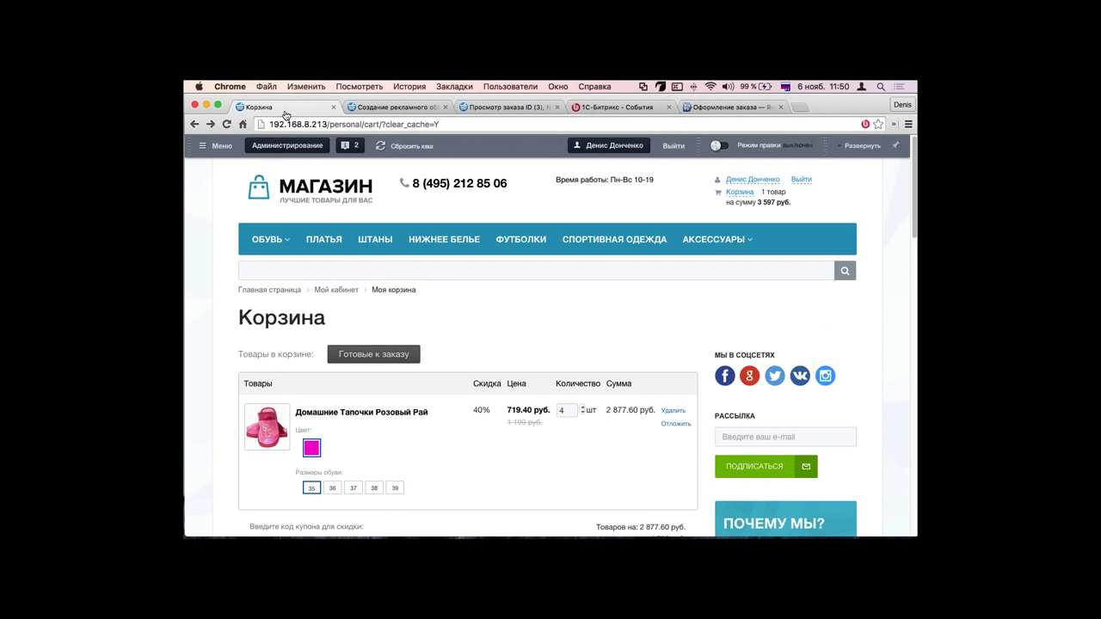
click(311, 186)
click(763, 144)
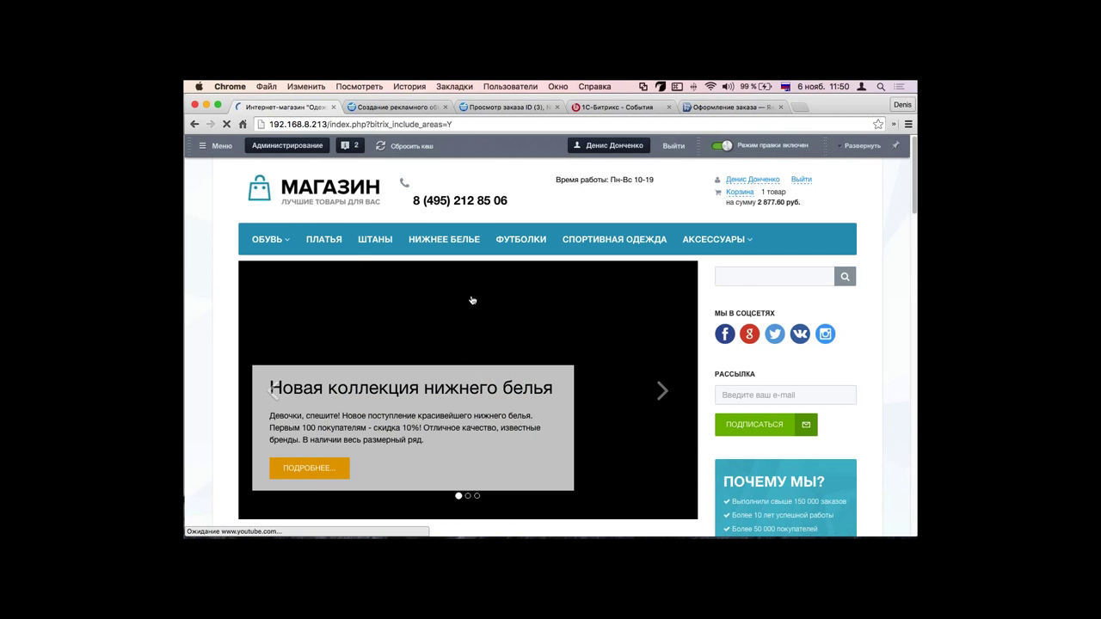
scroll(472, 300, down, 10)
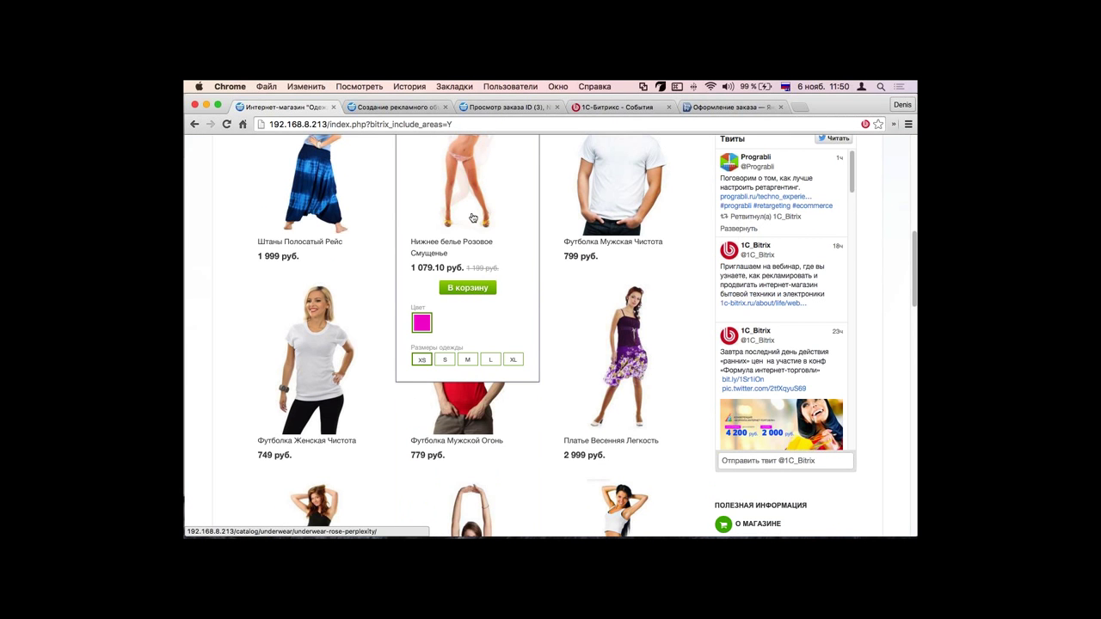
click(472, 218)
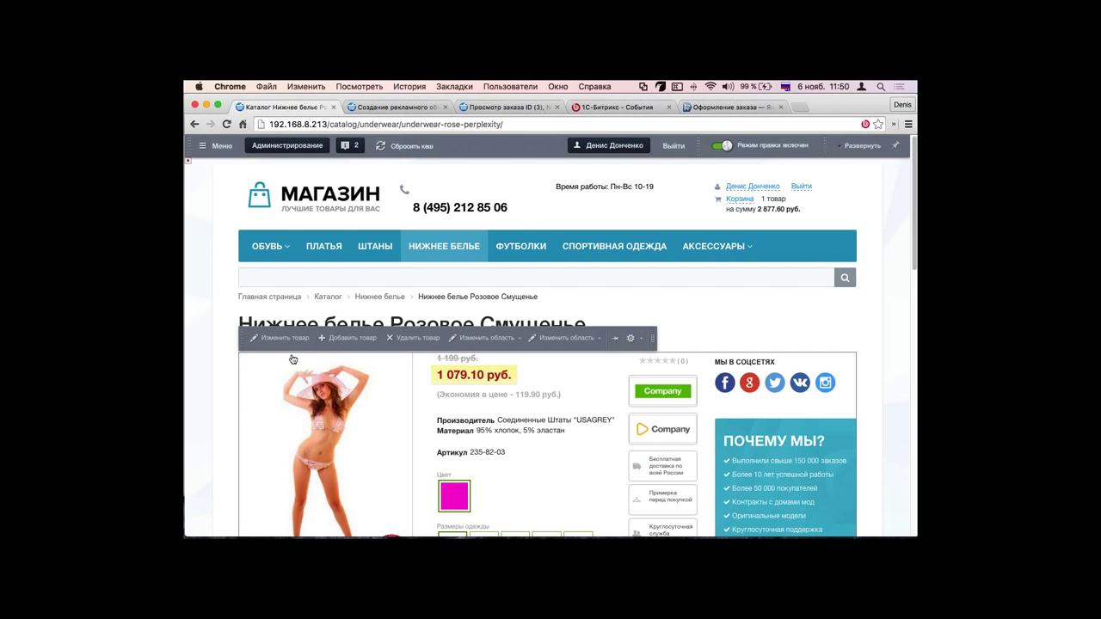
Step: Edit the product's Реклама settings, choosing Рекламная кампания от 05.11.2015 for Яндекс.Директ, and start creating a new ad from there
click(282, 338)
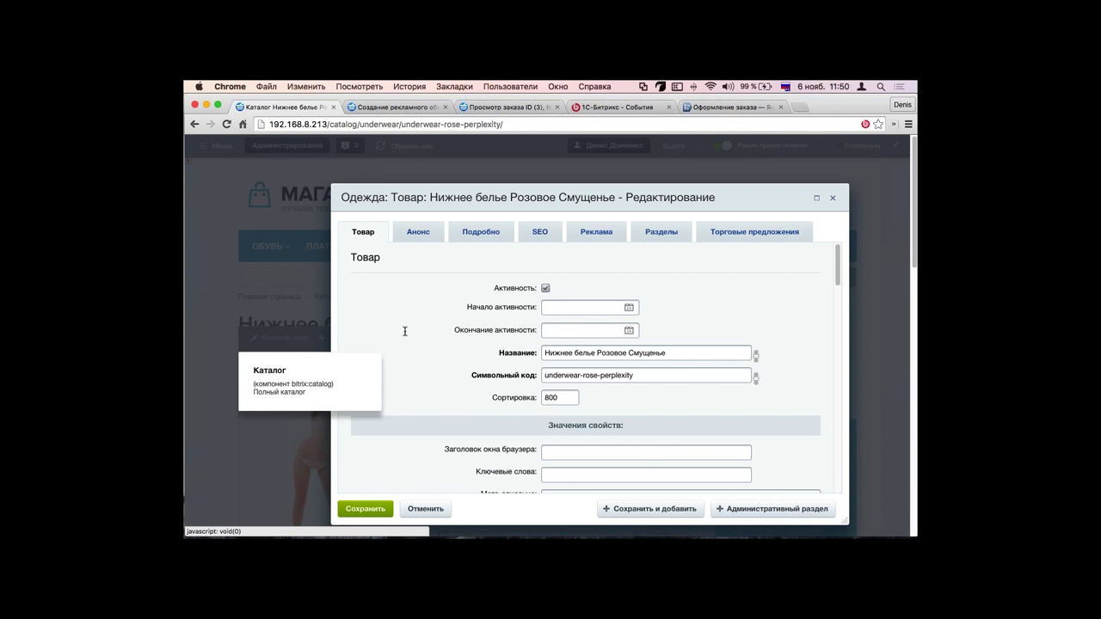
click(593, 232)
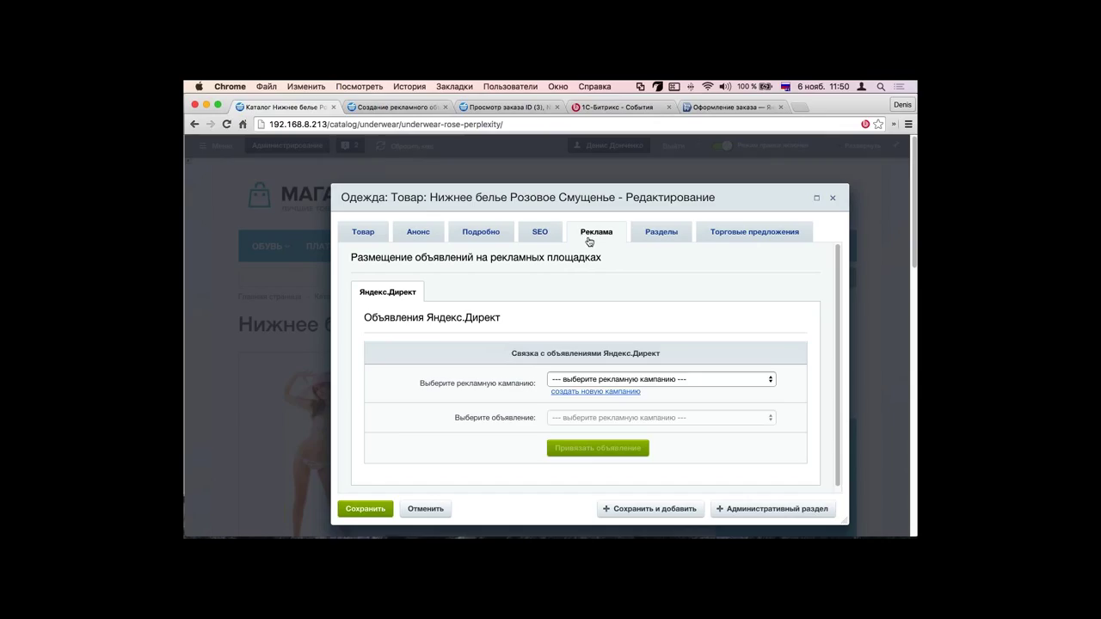
click(589, 379)
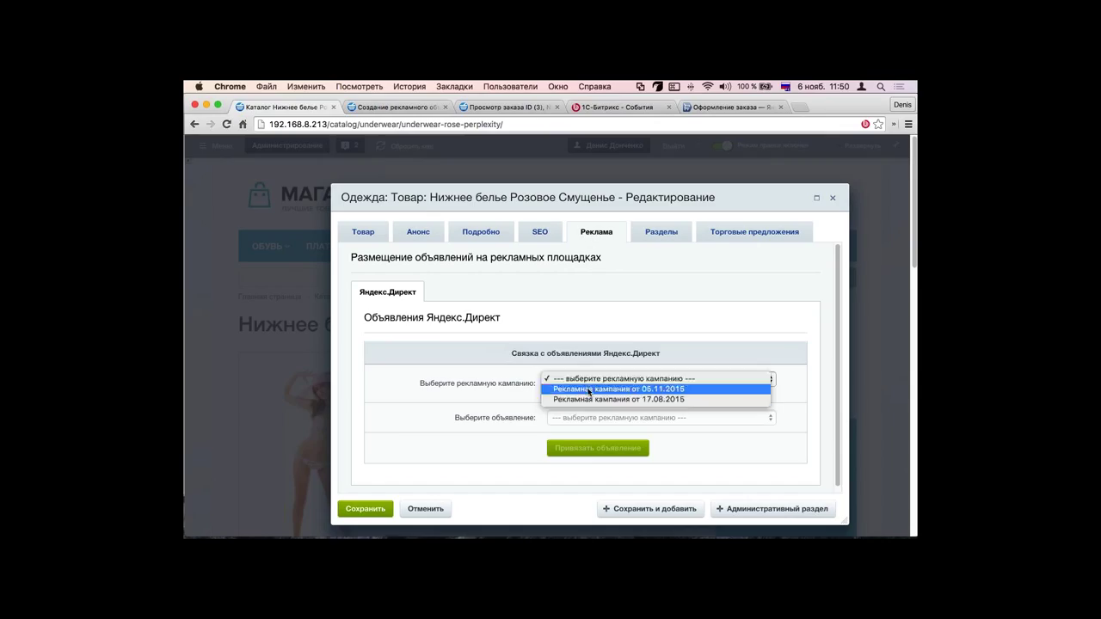
click(593, 389)
click(594, 332)
click(559, 331)
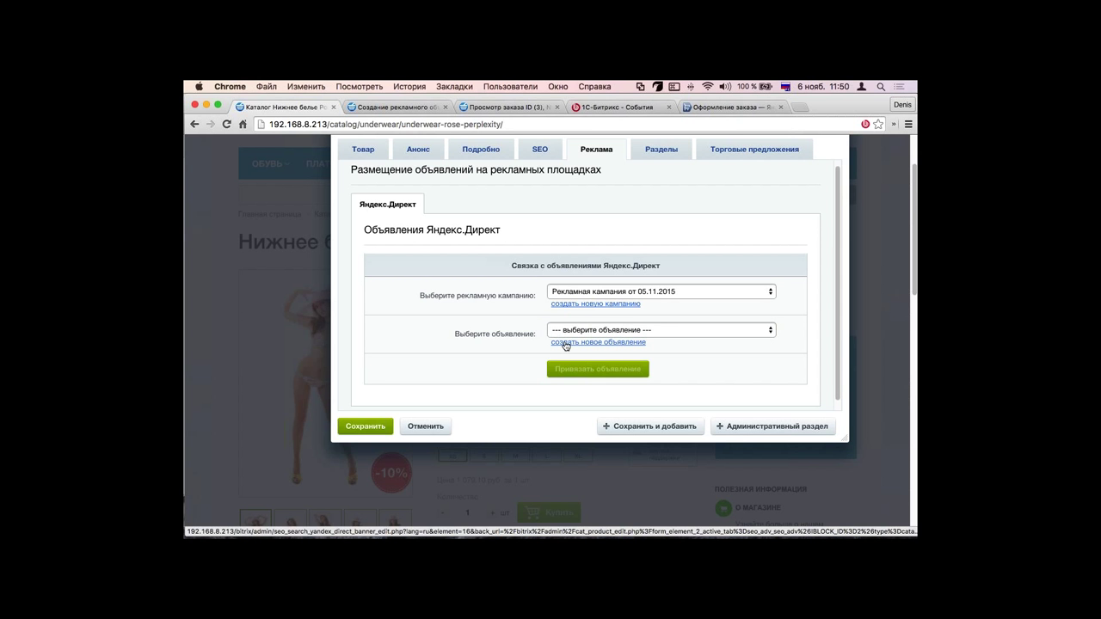
click(565, 342)
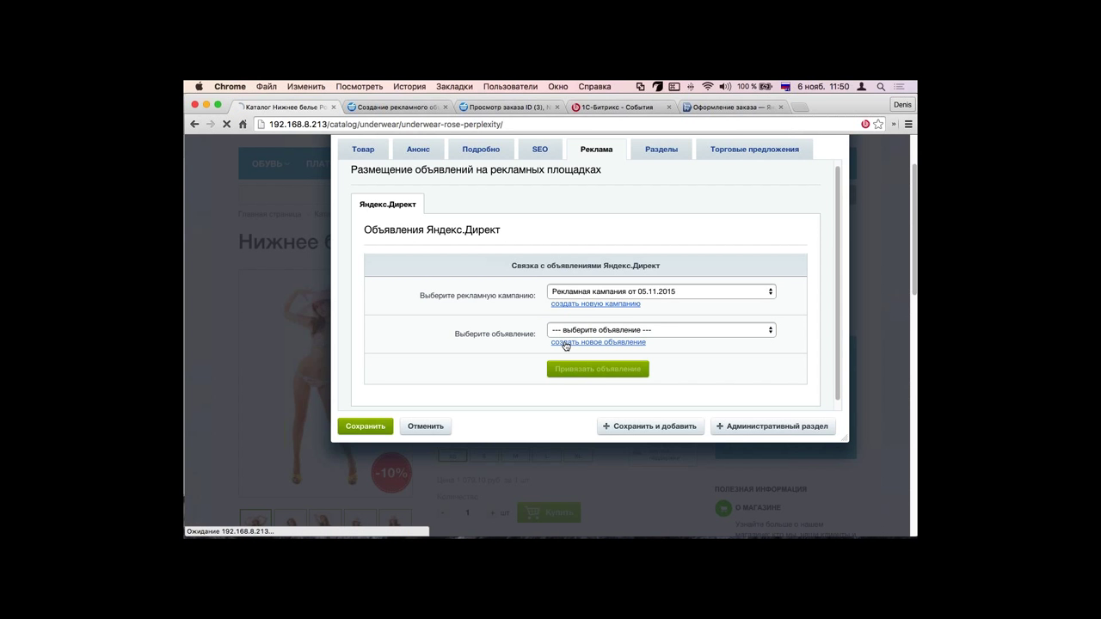
Step: Examine the ad link of the new product ad, both its product page address and its campaign and banner parameters
scroll(523, 365, down, 5)
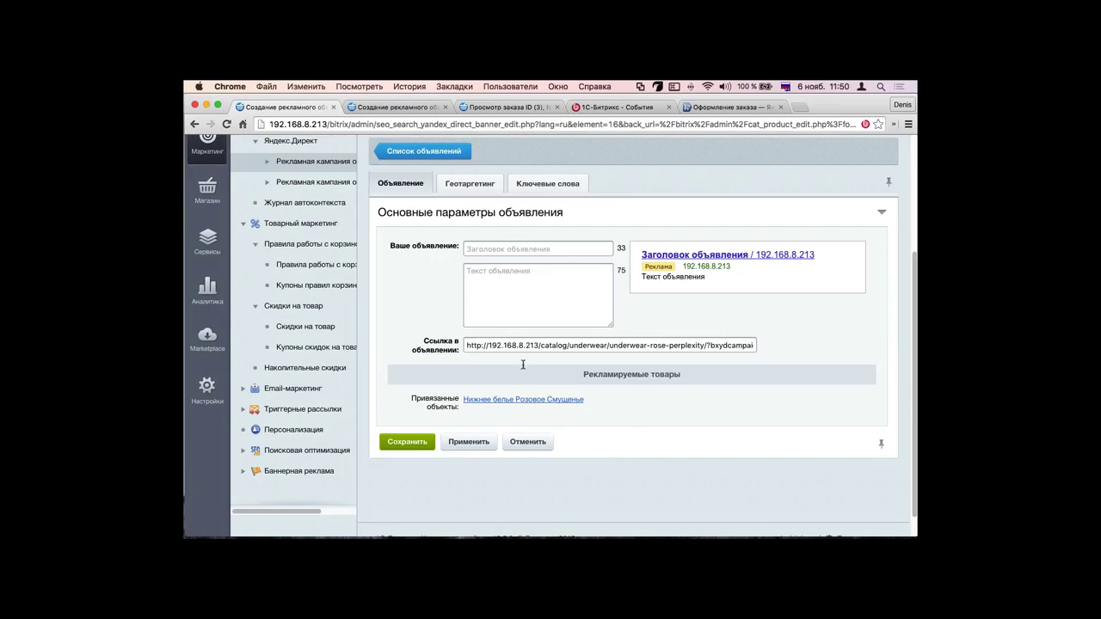
drag(530, 345, 776, 343)
click(526, 345)
drag(549, 344, 406, 345)
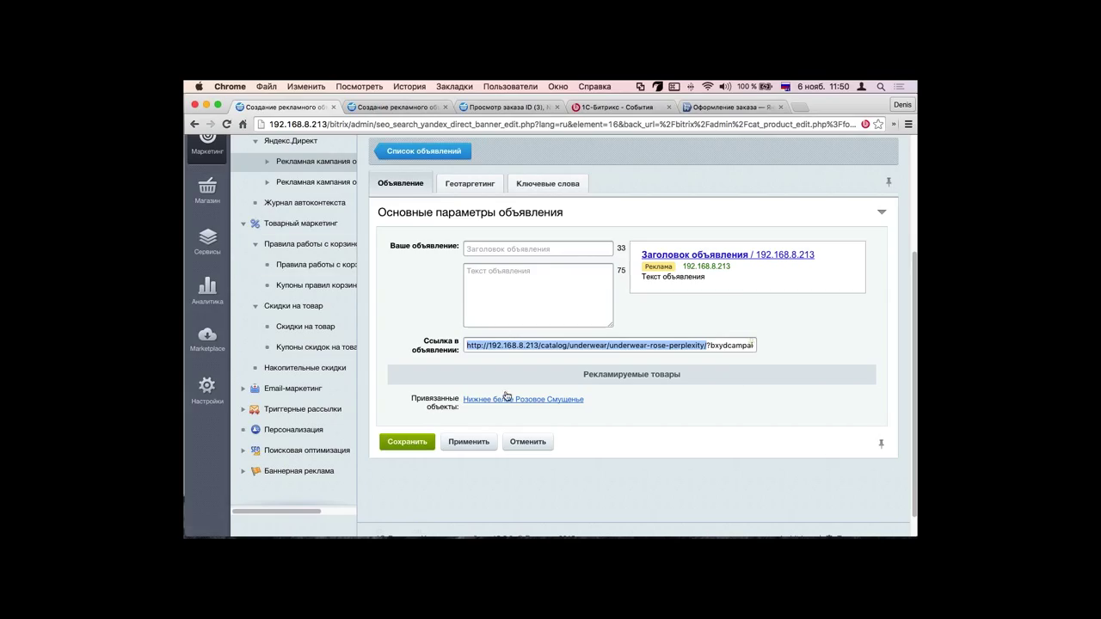
drag(705, 345, 692, 345)
key(shift+End)
double_click(556, 345)
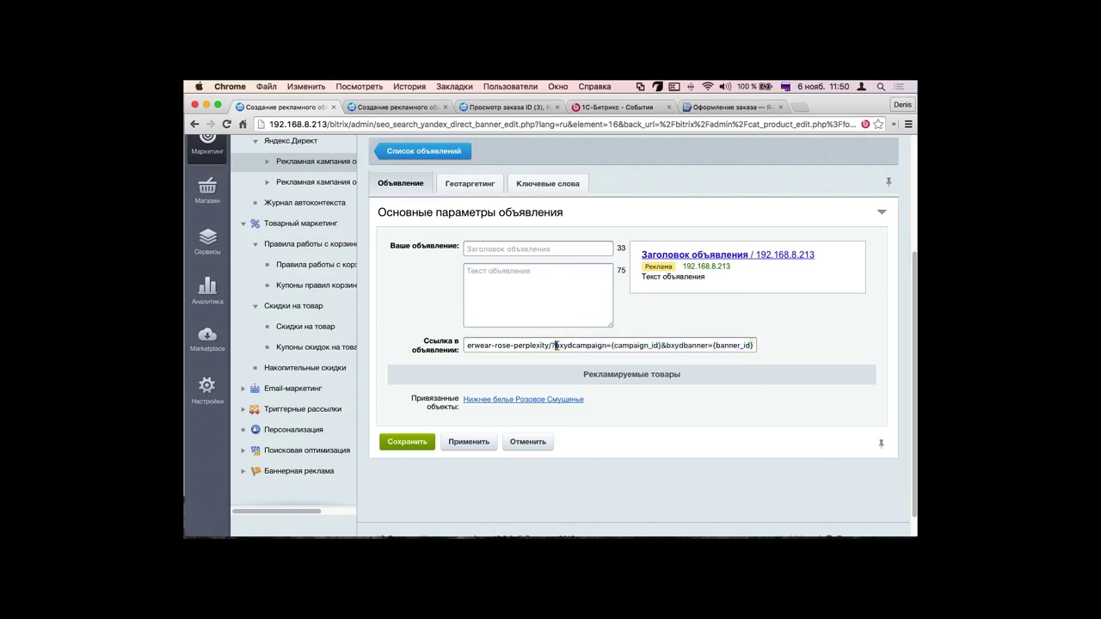
drag(557, 345, 469, 345)
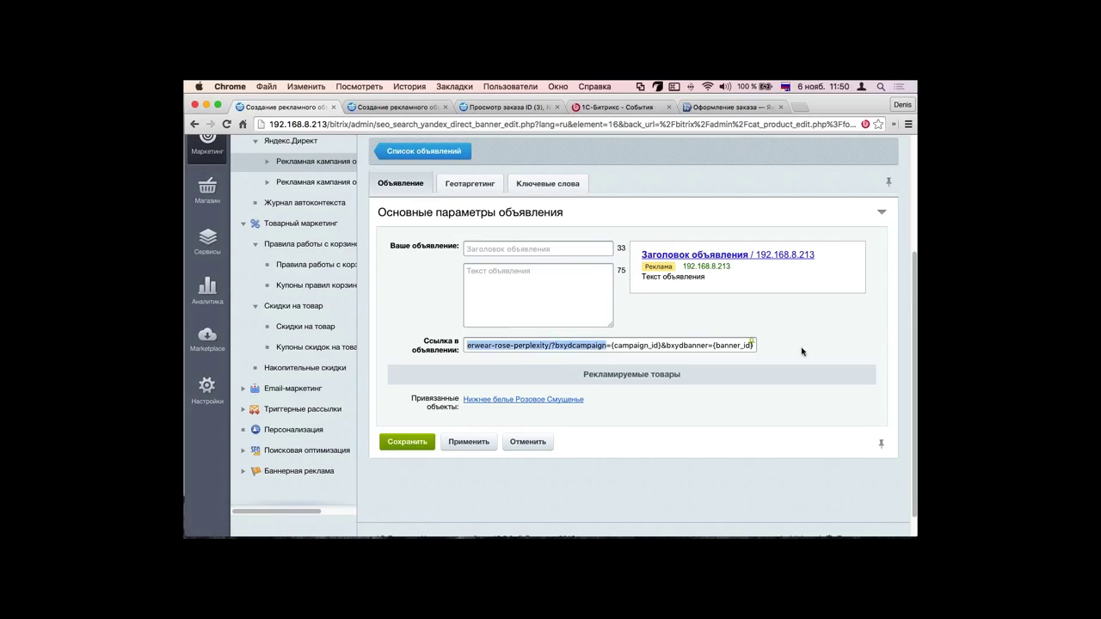
click(804, 345)
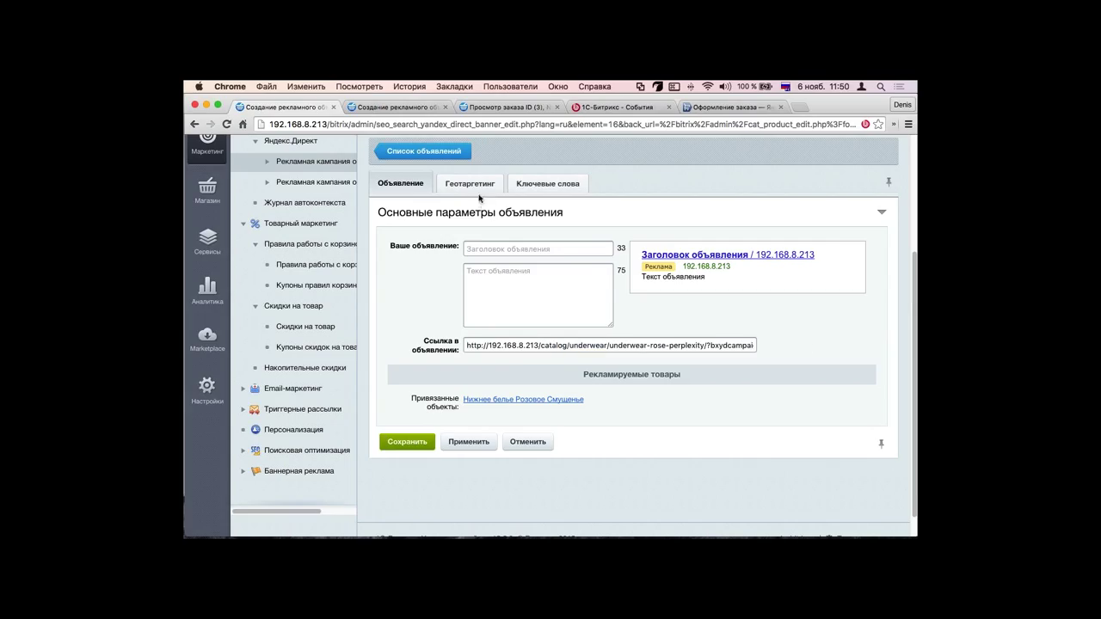
Step: Enter "аииаиа" as the product ad's title and "sdvsdvdvsvsv" as its text
click(498, 249)
text(аииаиа)
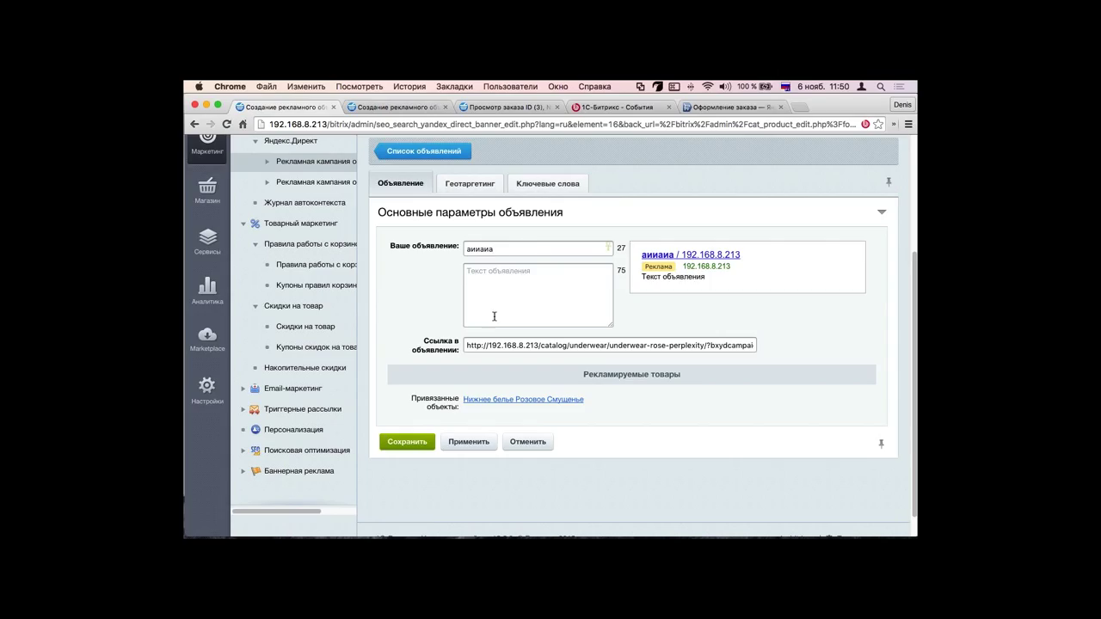
text(sdvsdvdvsvsv)
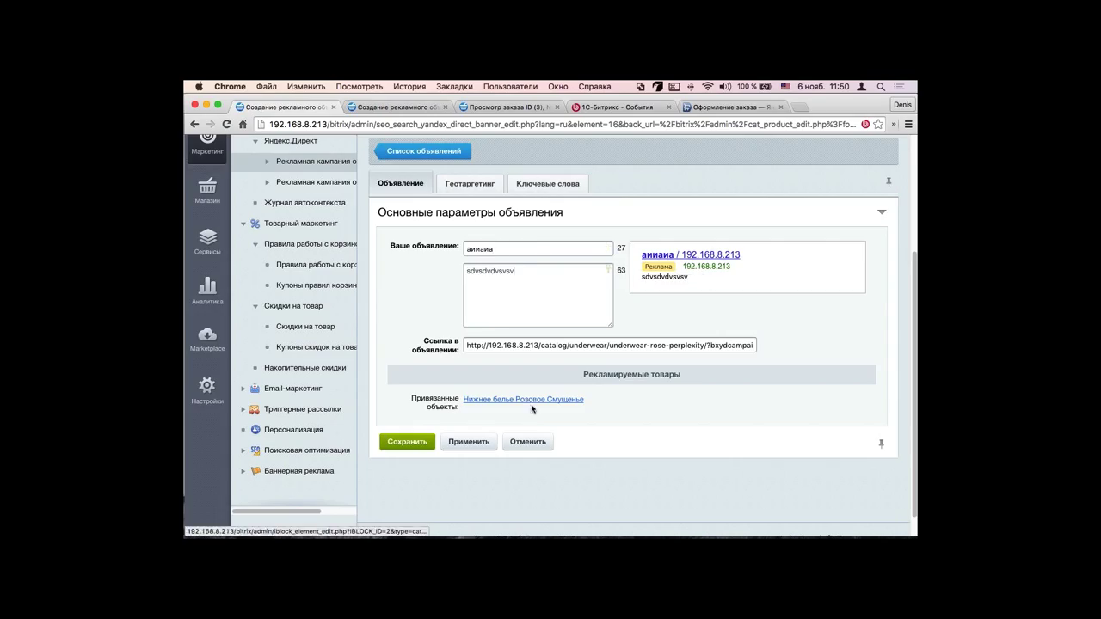
Step: Limit the ad's geotargeting to Белгород и область, found under Россия, Центр
click(469, 184)
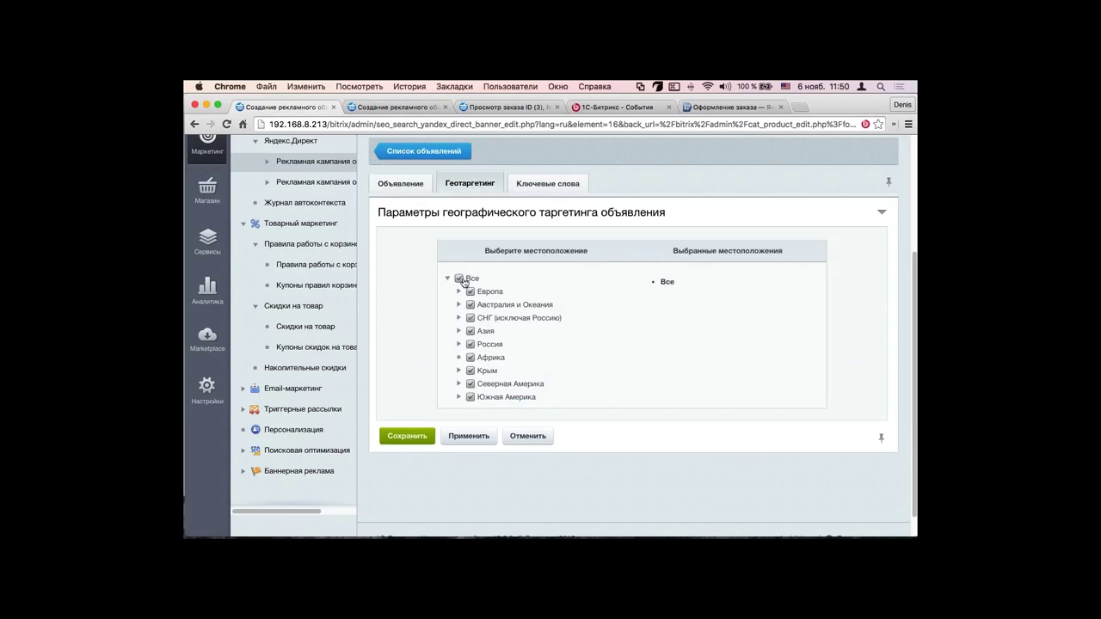
click(460, 344)
scroll(472, 337, down, 2)
click(471, 331)
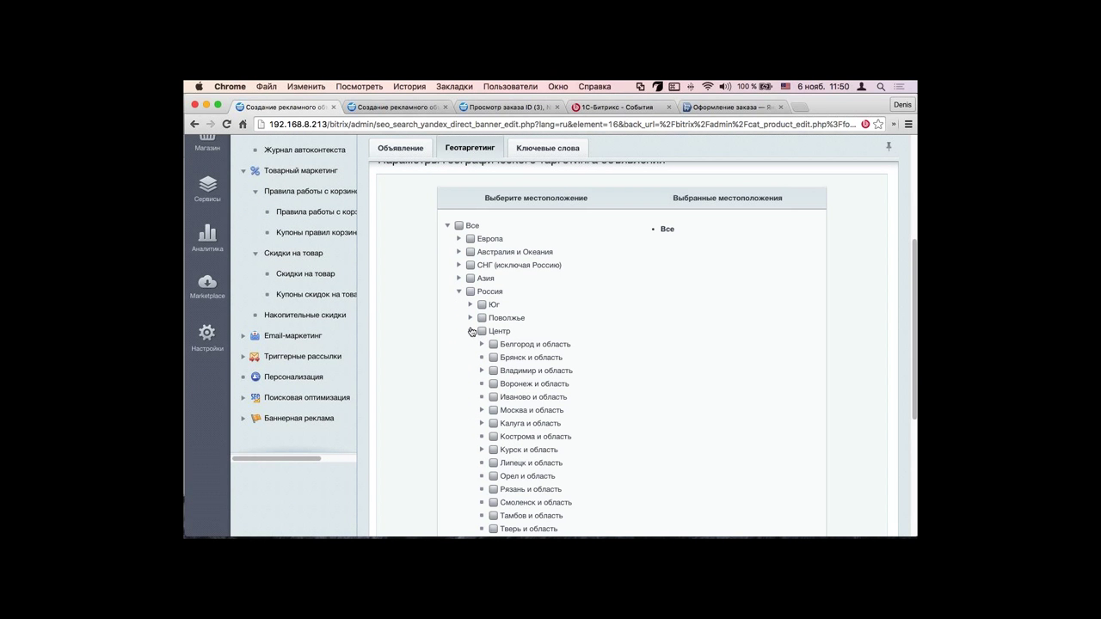
click(494, 344)
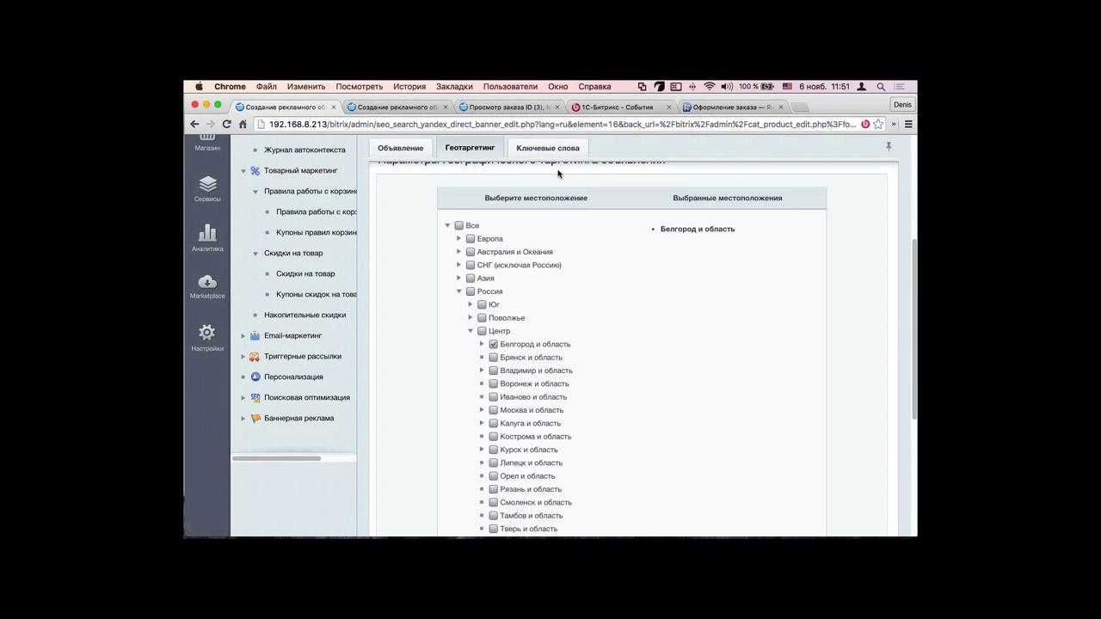
Step: Add "белье" as a keyword phrase for showing the ad
click(553, 150)
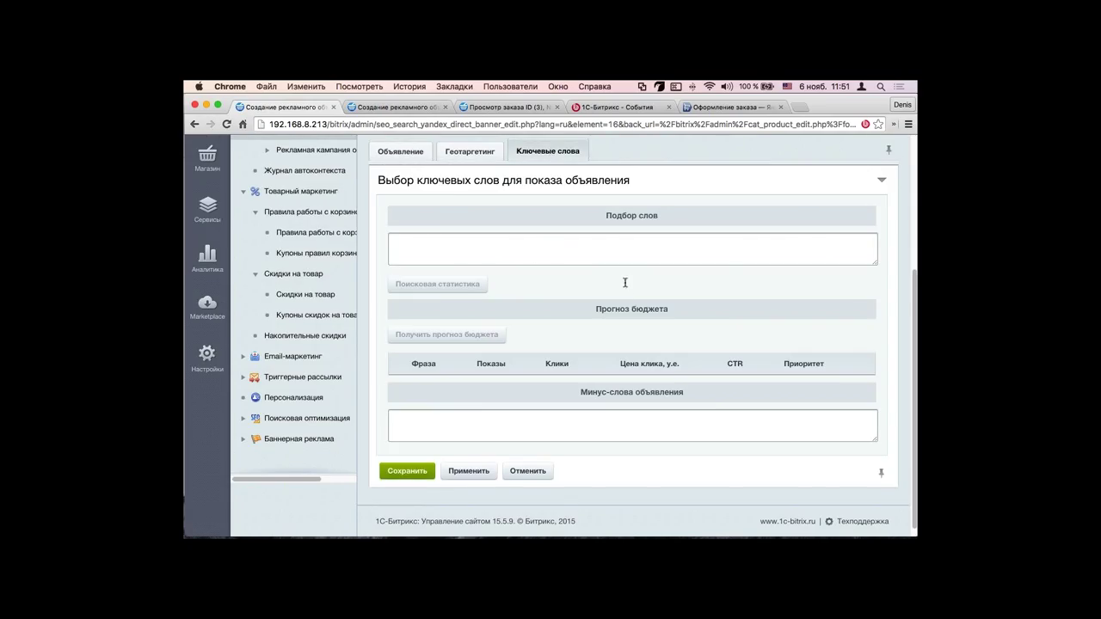
click(535, 254)
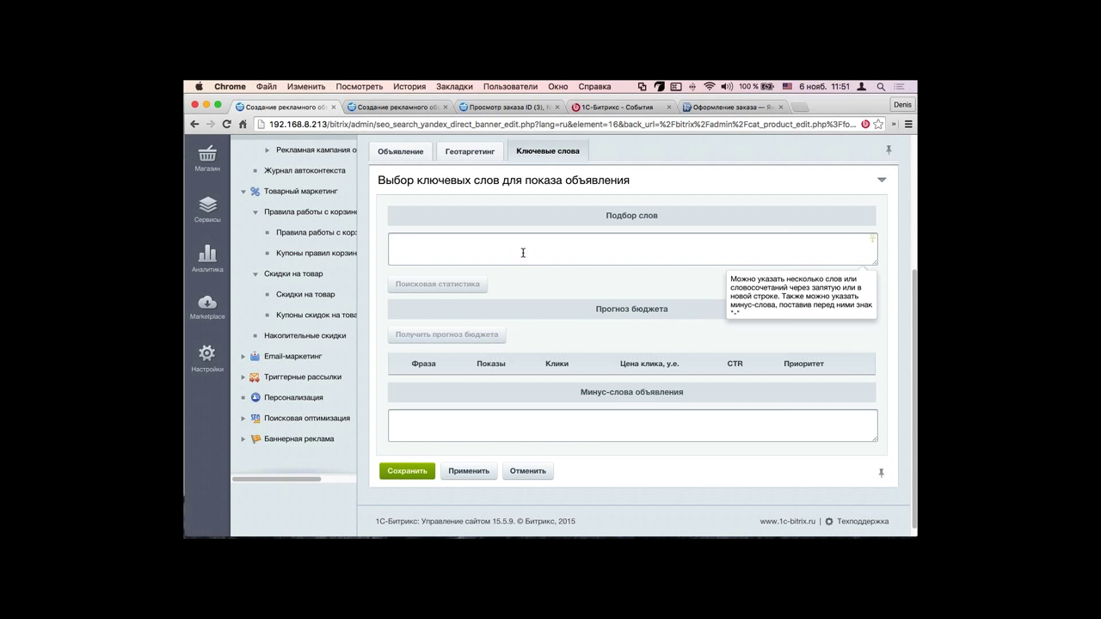
click(398, 156)
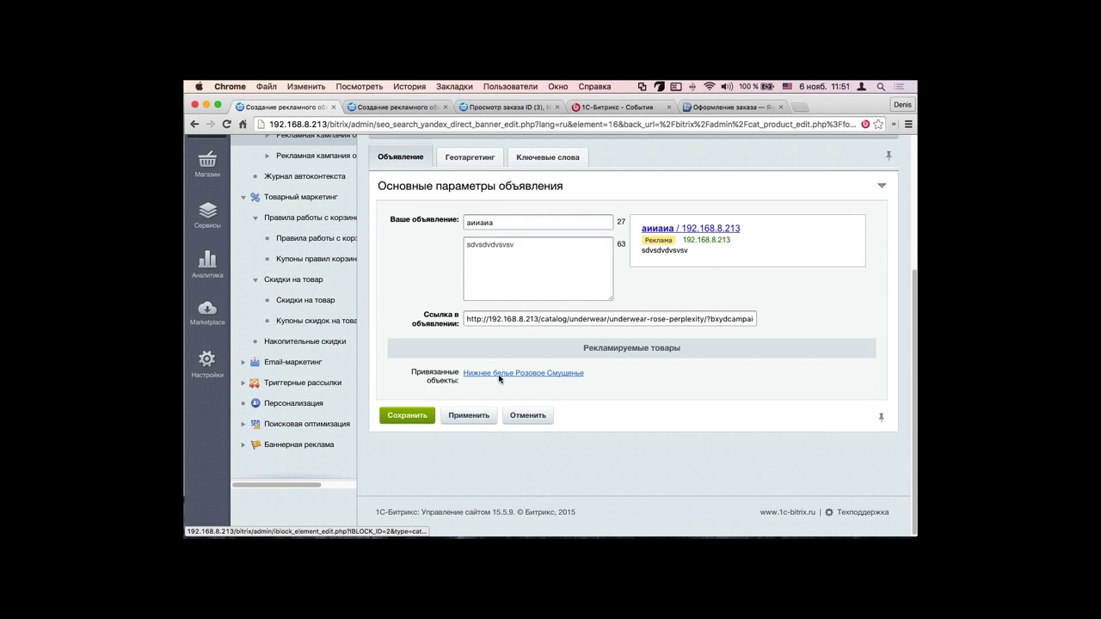
click(547, 156)
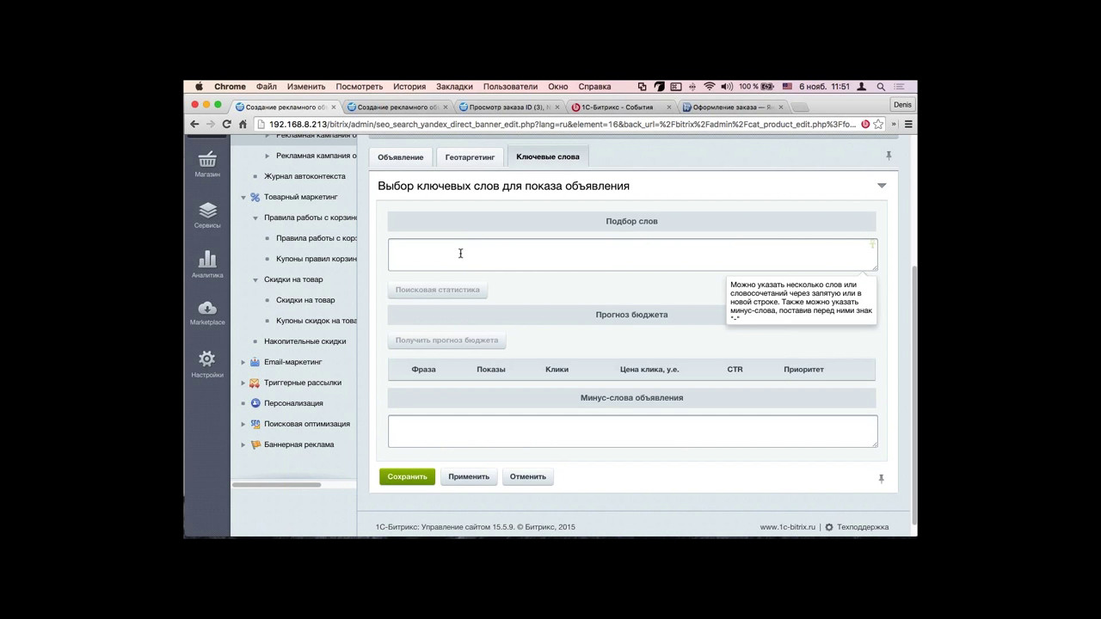
text(белье)
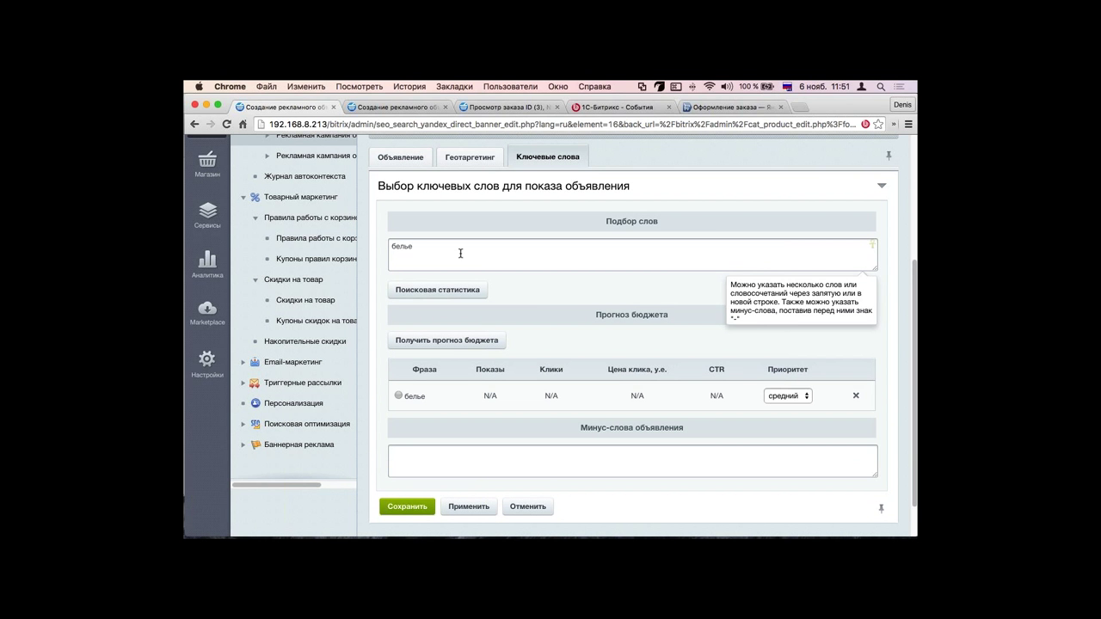
Step: Get the search statistics for "белье" and examine the frequencies of the phrases containing it and of the related searches
click(465, 291)
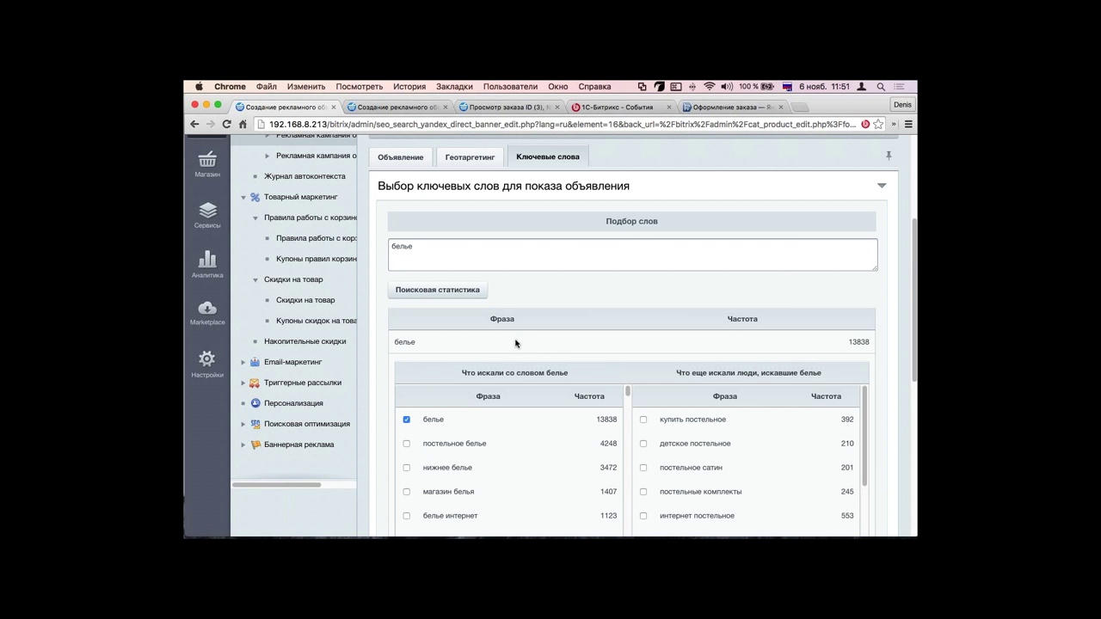
scroll(516, 345, down, 3)
drag(616, 314, 593, 315)
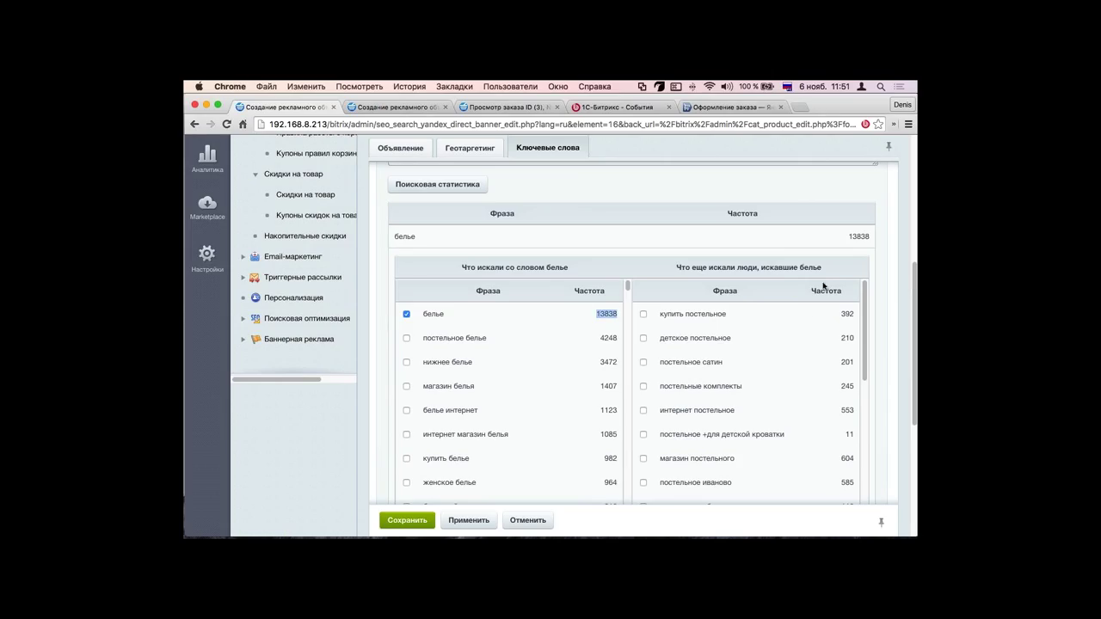
scroll(739, 331, down, 2)
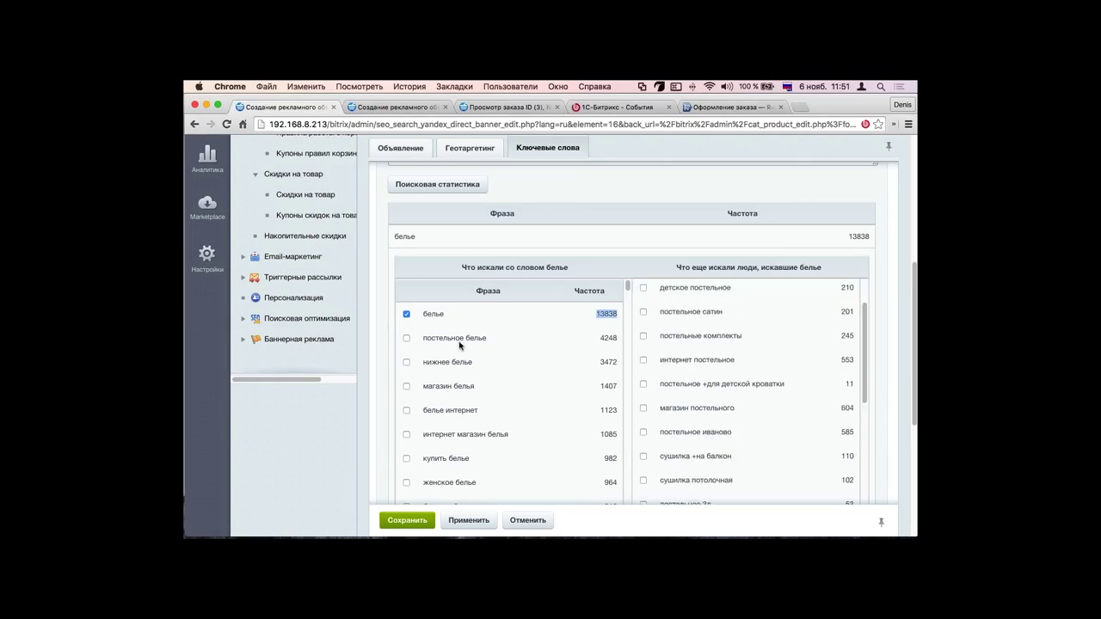
Step: Replace the keyword "белье" with the suggested phrase "нижнее белье" from the search statistics, and look through the other suggestions
click(406, 315)
click(406, 363)
scroll(431, 354, up, 1)
scroll(430, 351, down, 10)
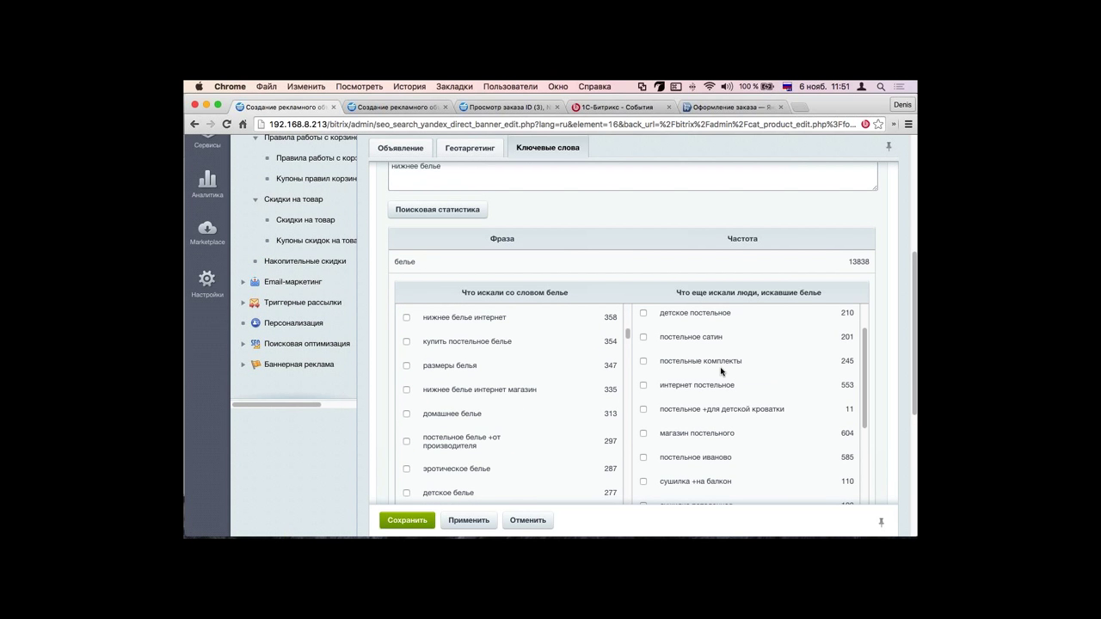
scroll(721, 371, down, 1)
scroll(683, 370, up, 2)
scroll(430, 347, up, 5)
scroll(389, 341, down, 1)
scroll(388, 344, down, 5)
Step: Get the budget forecast for the phrase "нижнее белье" and examine the estimated cost of clicks across all phrases
click(460, 423)
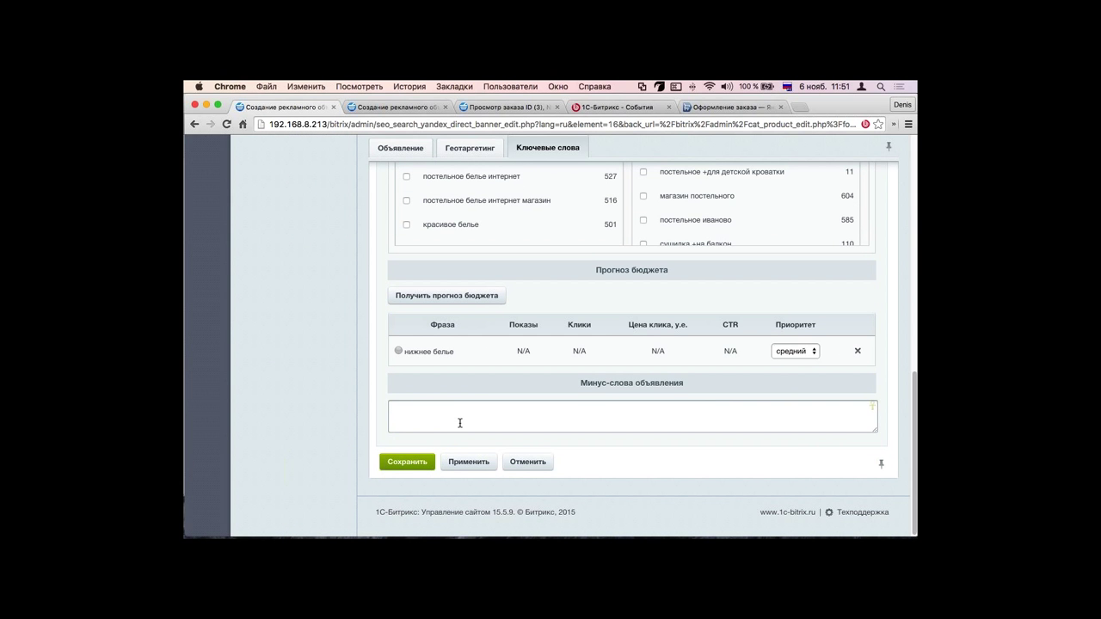
click(810, 351)
click(823, 327)
click(464, 297)
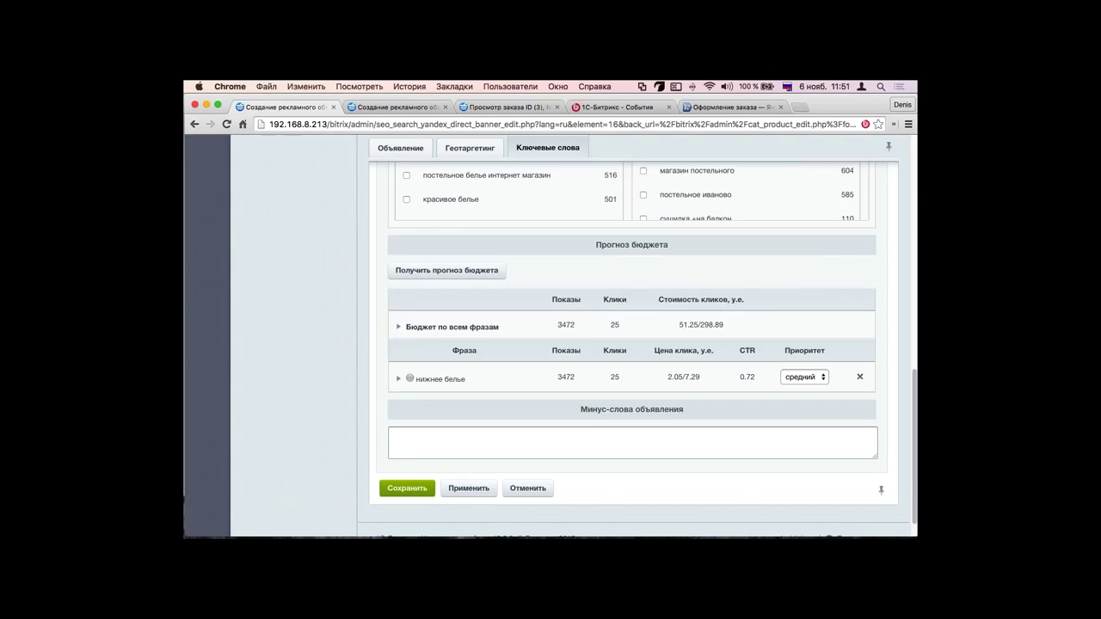
triple_click(688, 320)
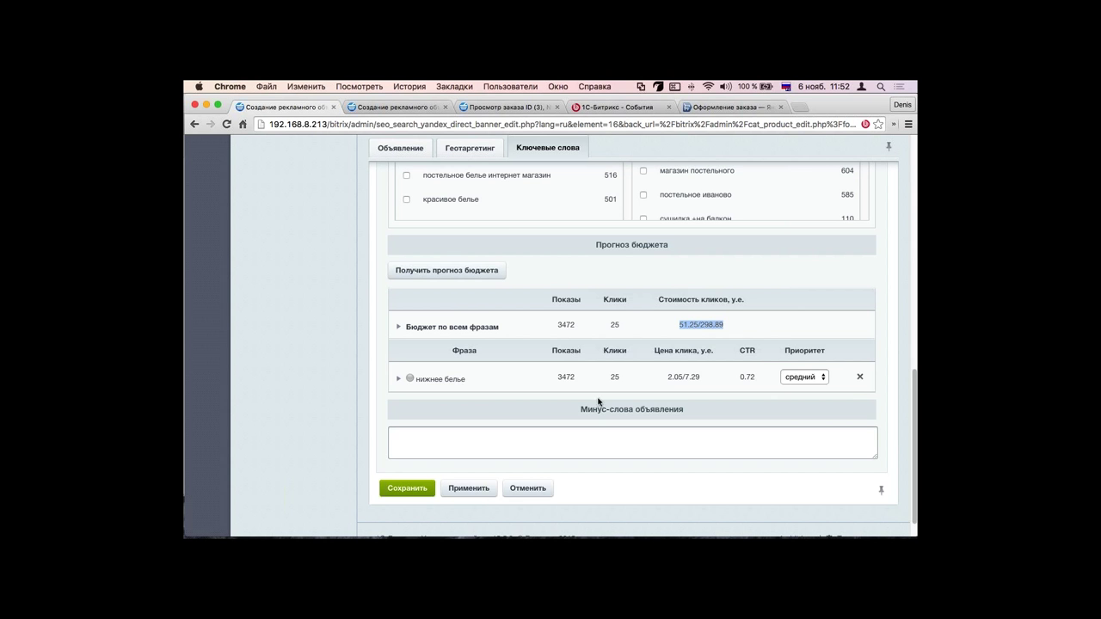
Step: Open the Яндекс.Директ campaign of 05.11.2015 for editing and choose Средняя цена клика as its ad display strategy
scroll(612, 362, up, 3)
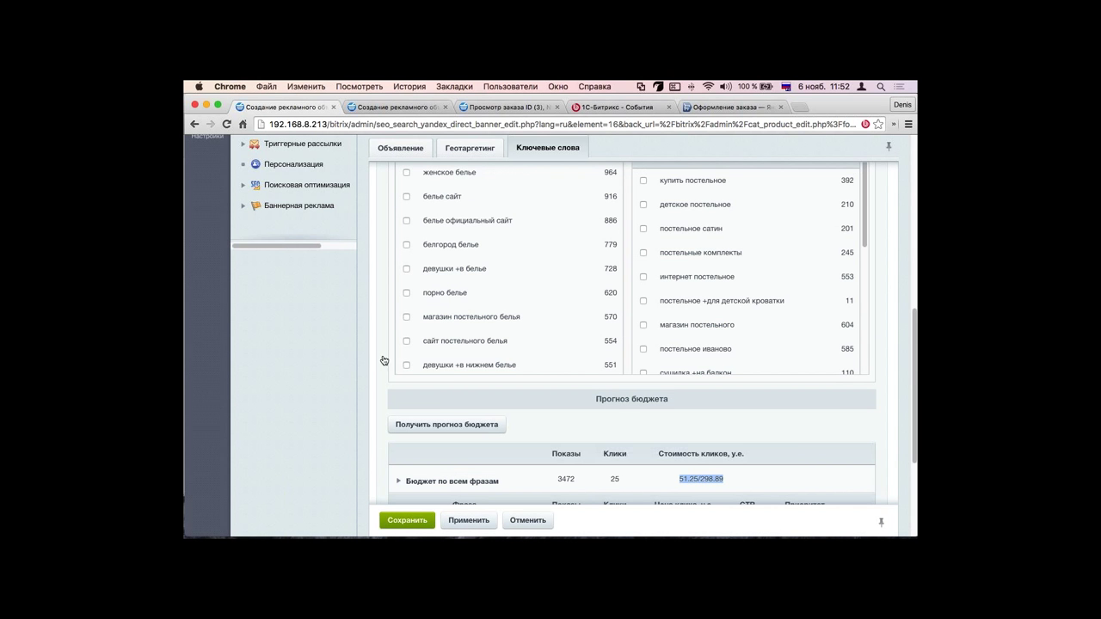
scroll(363, 336, up, 5)
scroll(362, 335, up, 4)
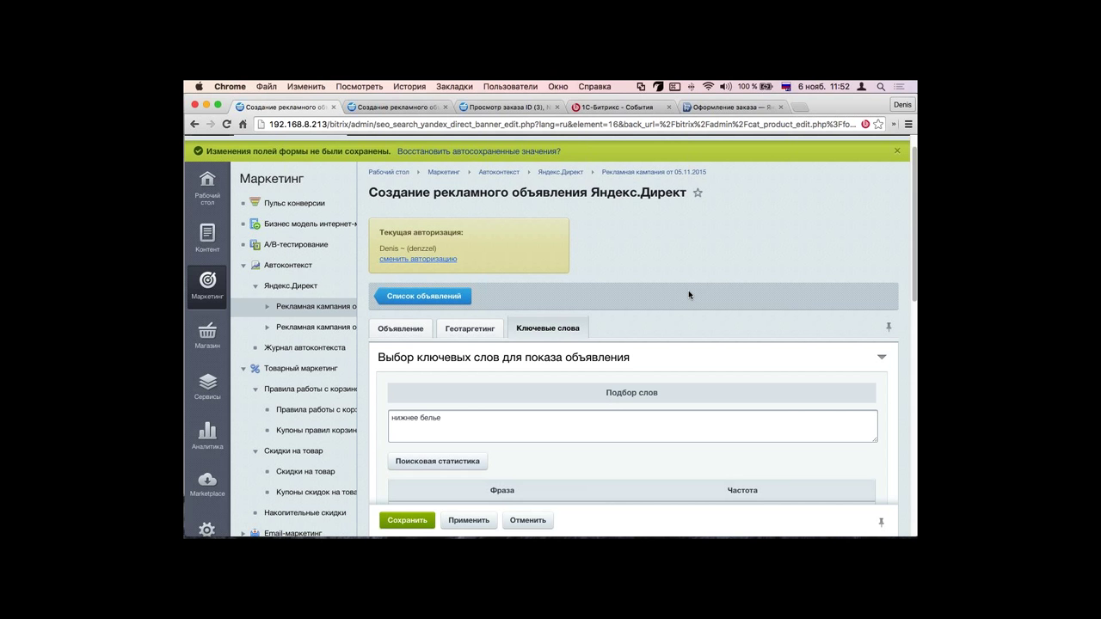
click(266, 308)
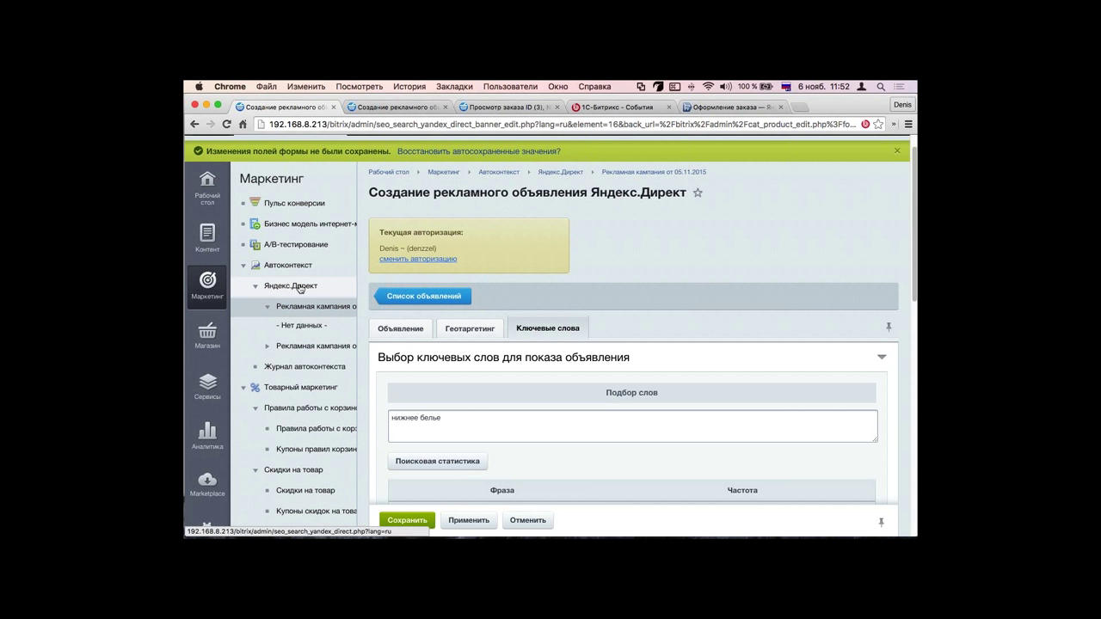
click(299, 289)
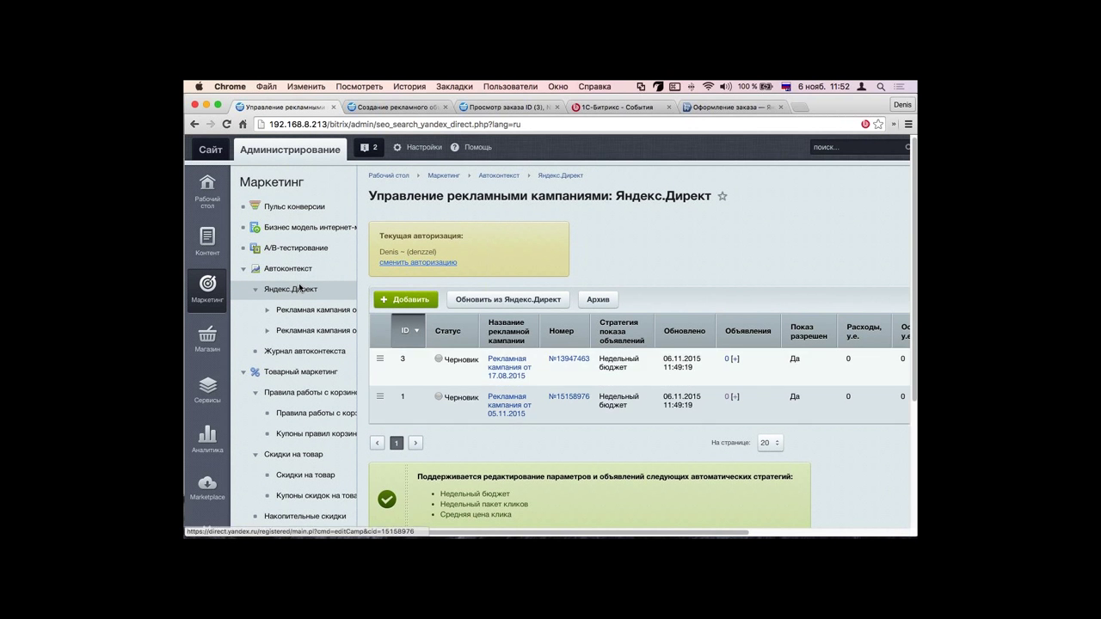
click(382, 399)
click(422, 422)
scroll(498, 379, down, 2)
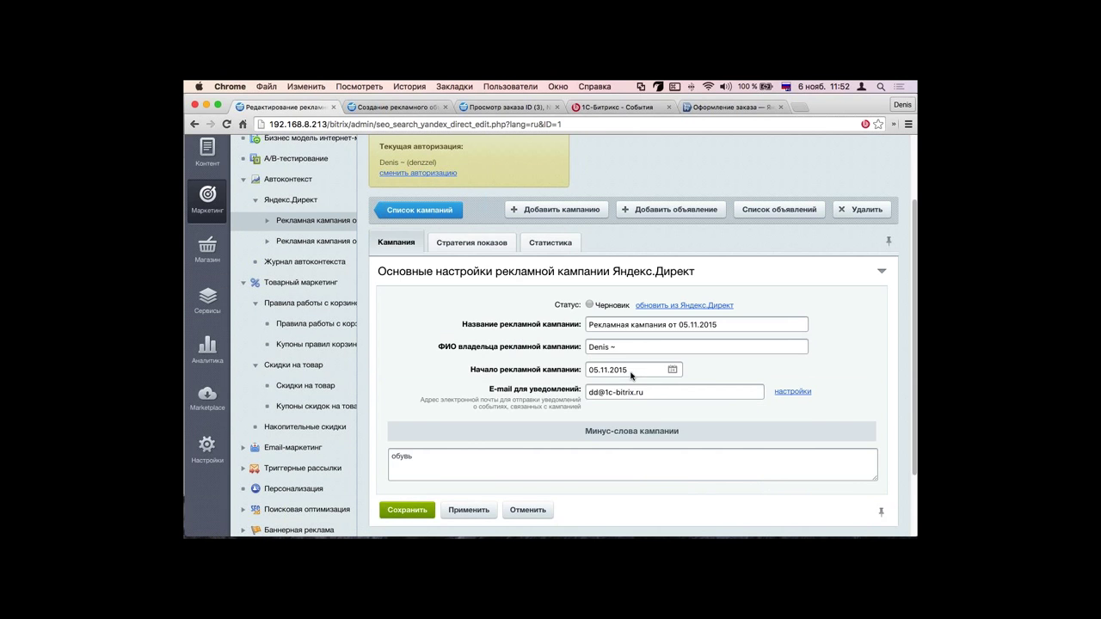
click(472, 242)
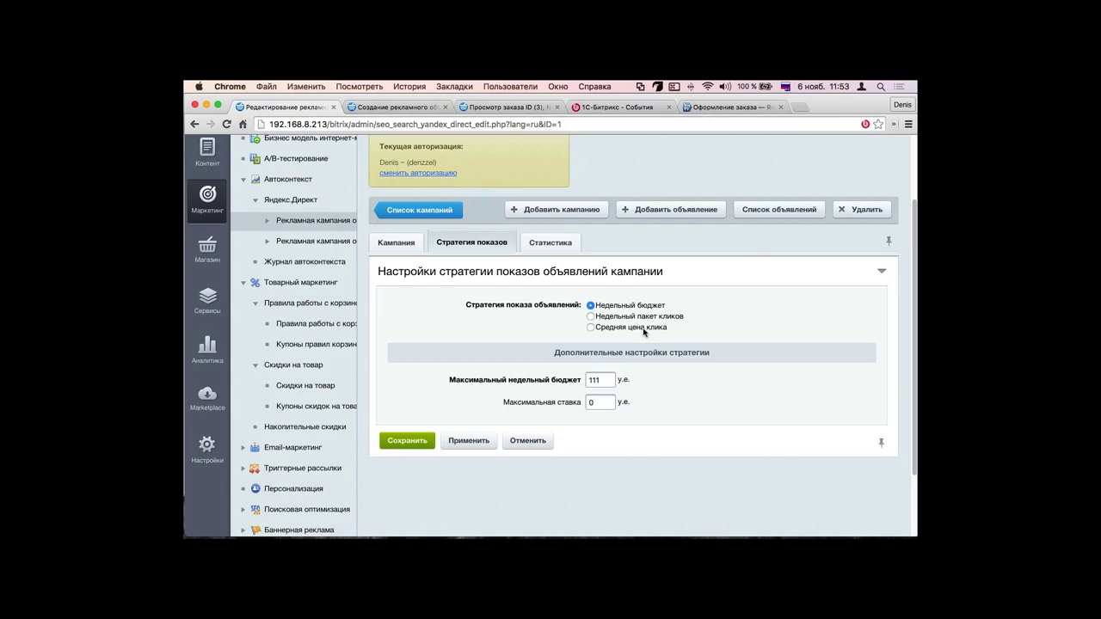
click(644, 329)
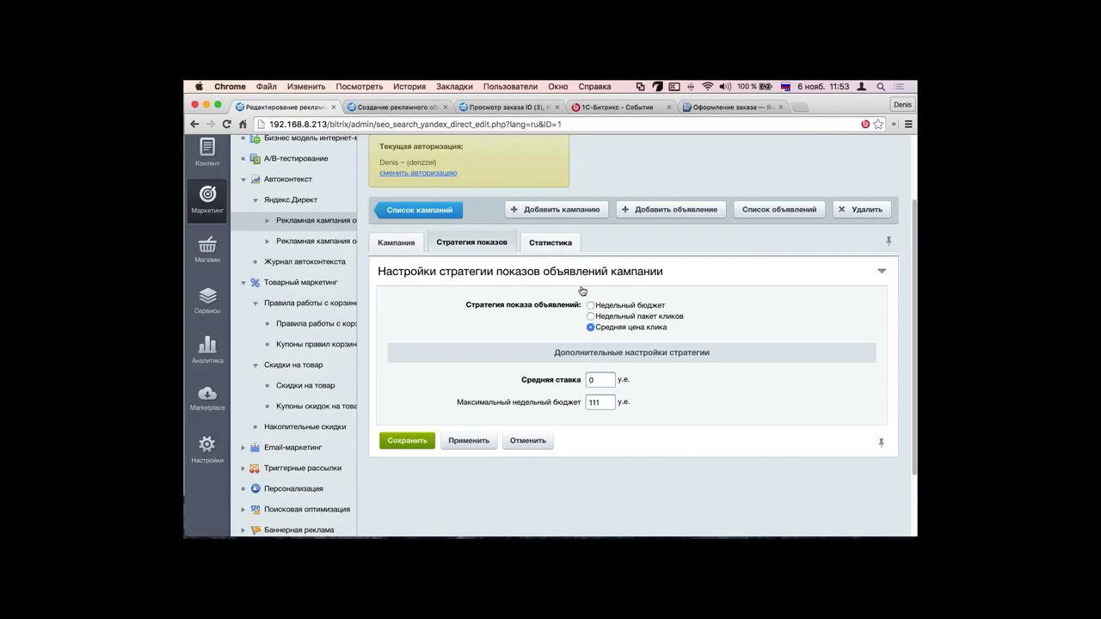
Step: Examine the campaign's statistics, both the overall figures and the over-time section with its period and chart options
click(550, 243)
scroll(561, 337, down, 1)
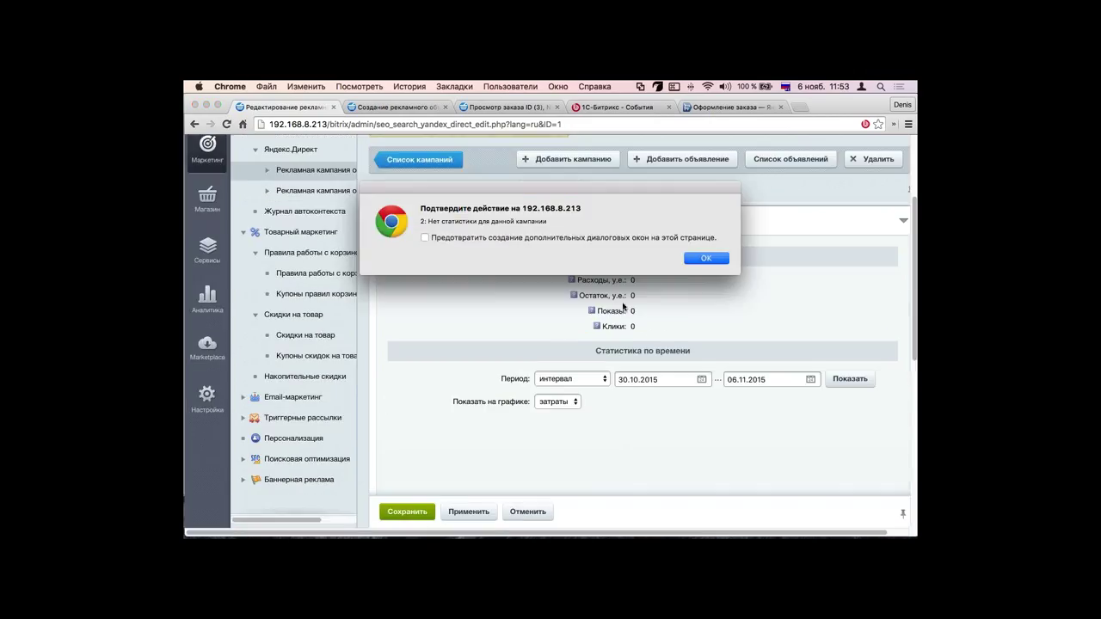
click(699, 258)
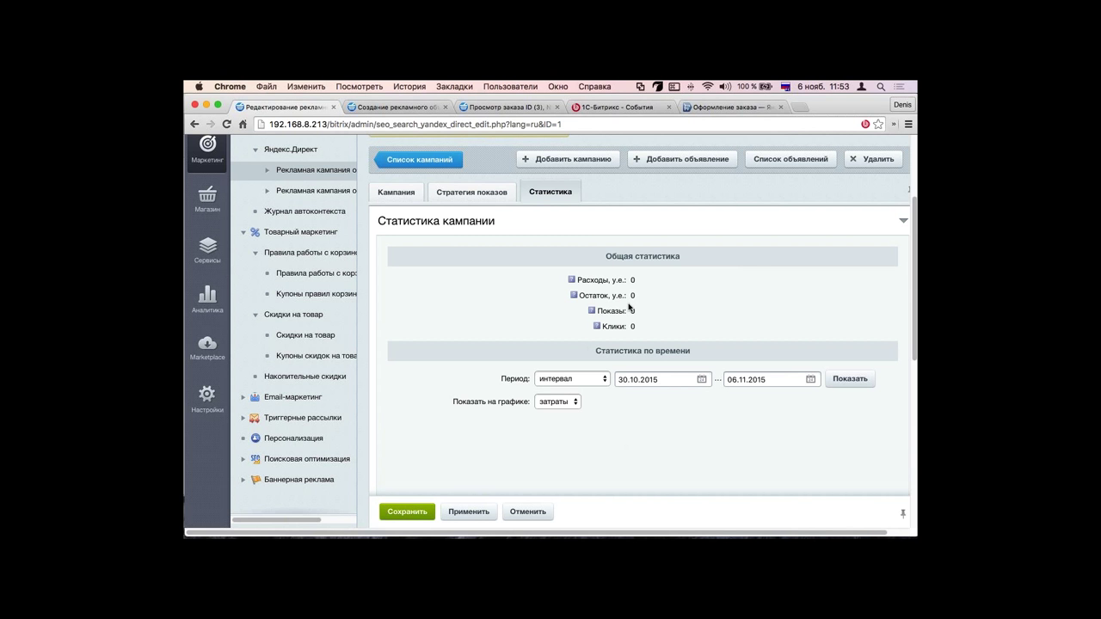
scroll(668, 238, down, 2)
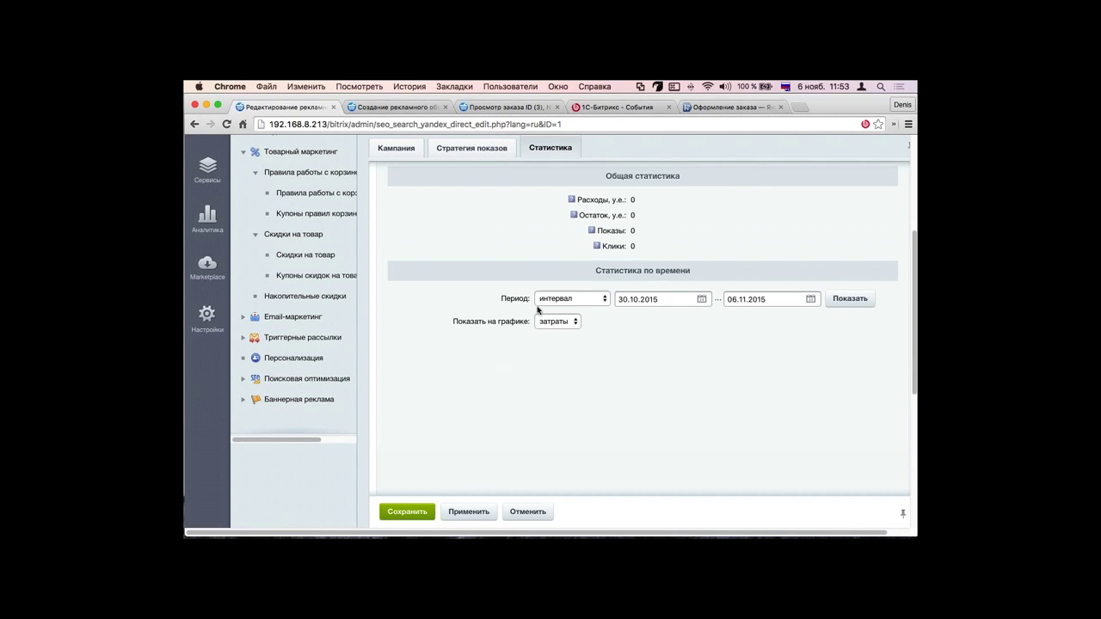
scroll(569, 276, up, 1)
scroll(595, 254, down, 3)
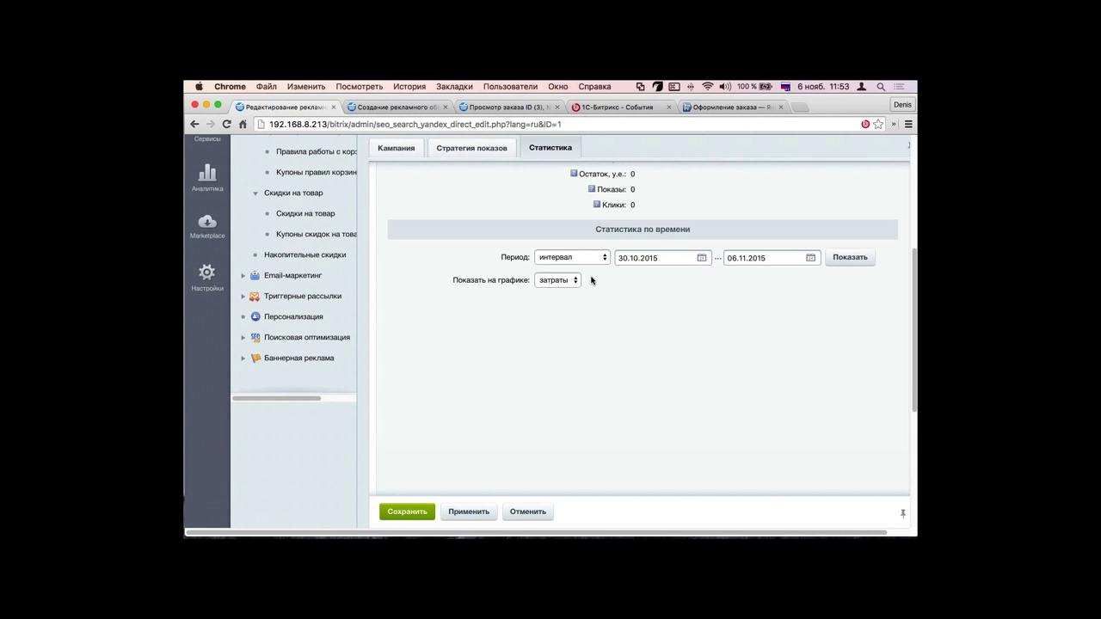
scroll(592, 279, up, 4)
scroll(592, 279, up, 3)
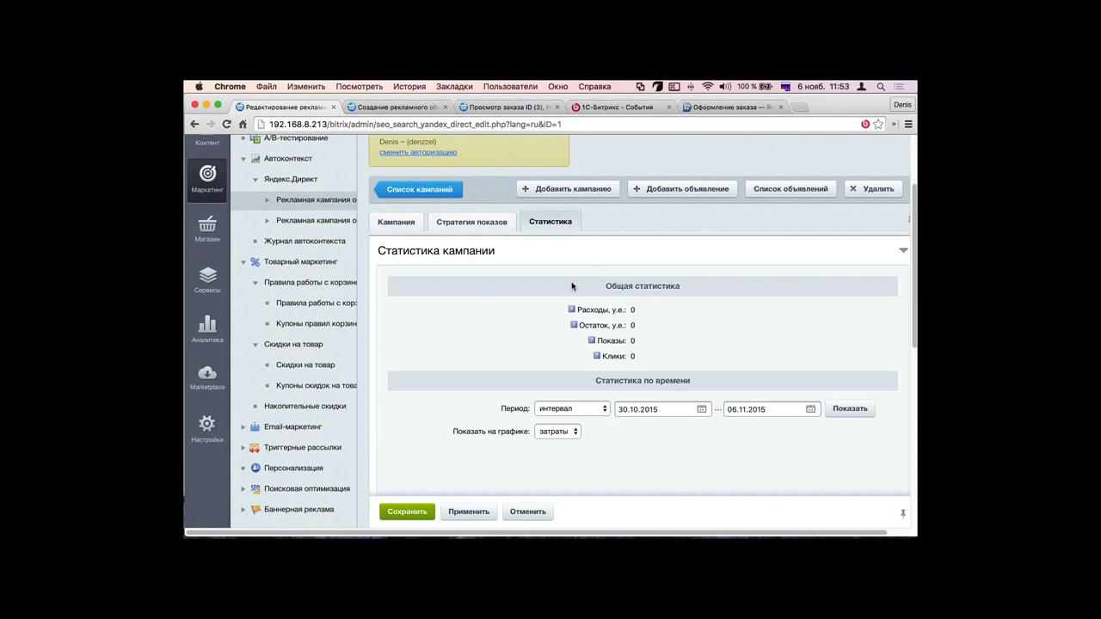
scroll(464, 291, up, 5)
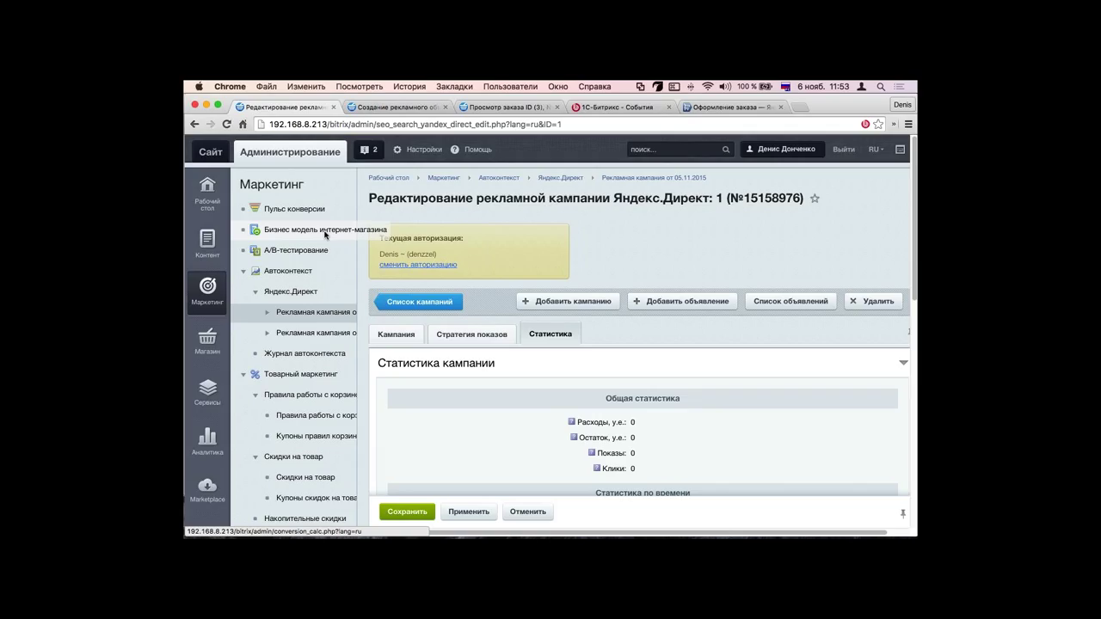
Step: Review the campaign's main settings, including its start date, notification options and campaign minus-words
scroll(641, 413, down, 2)
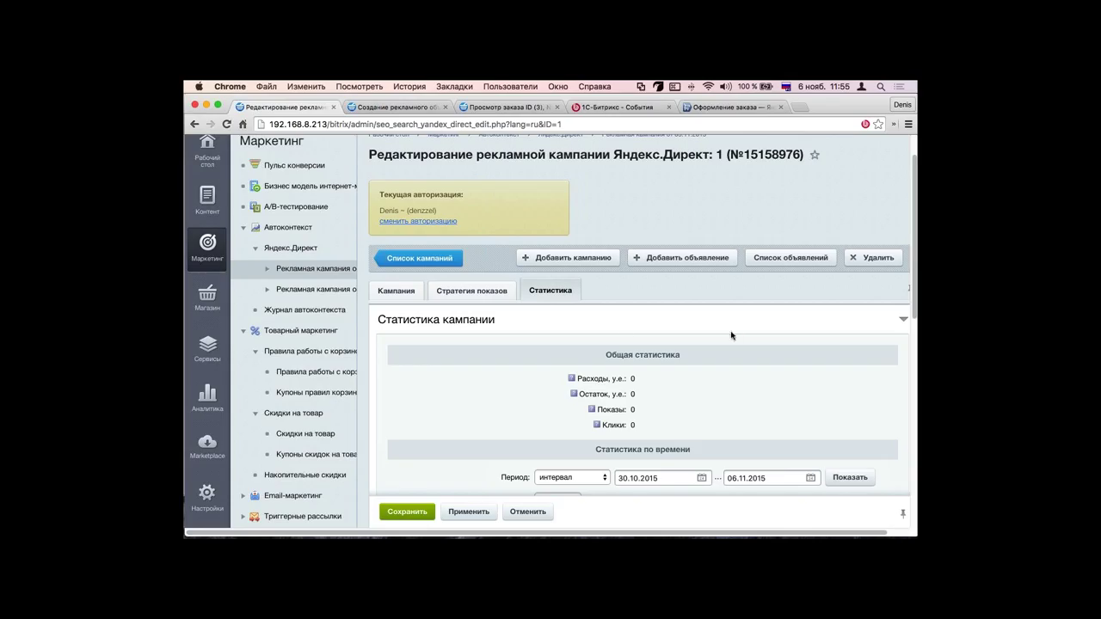
click(390, 292)
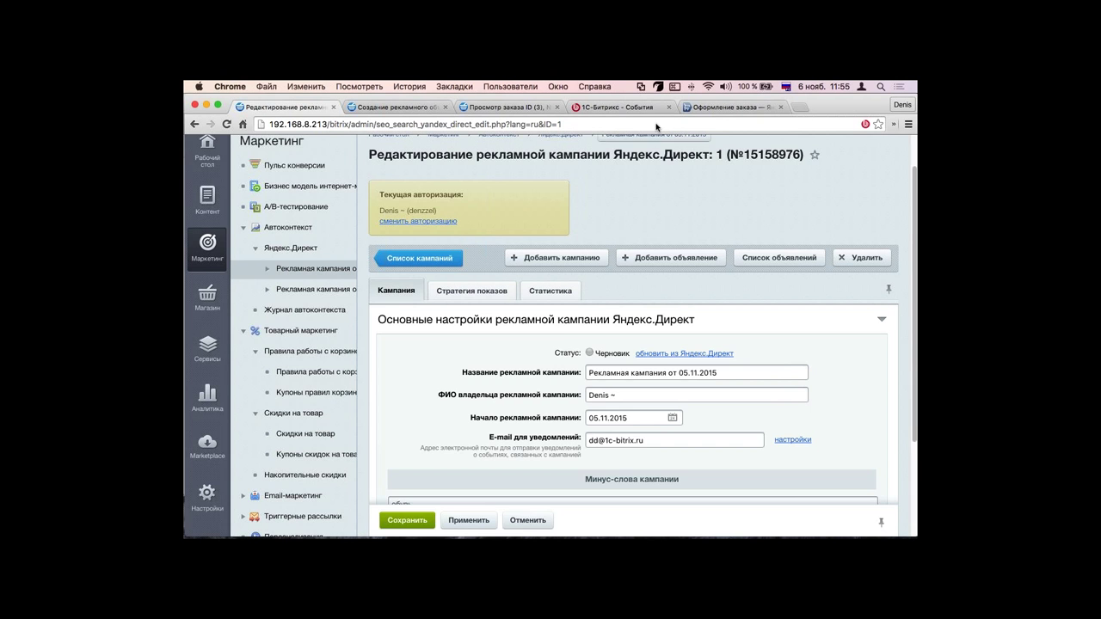
scroll(656, 124, down, 3)
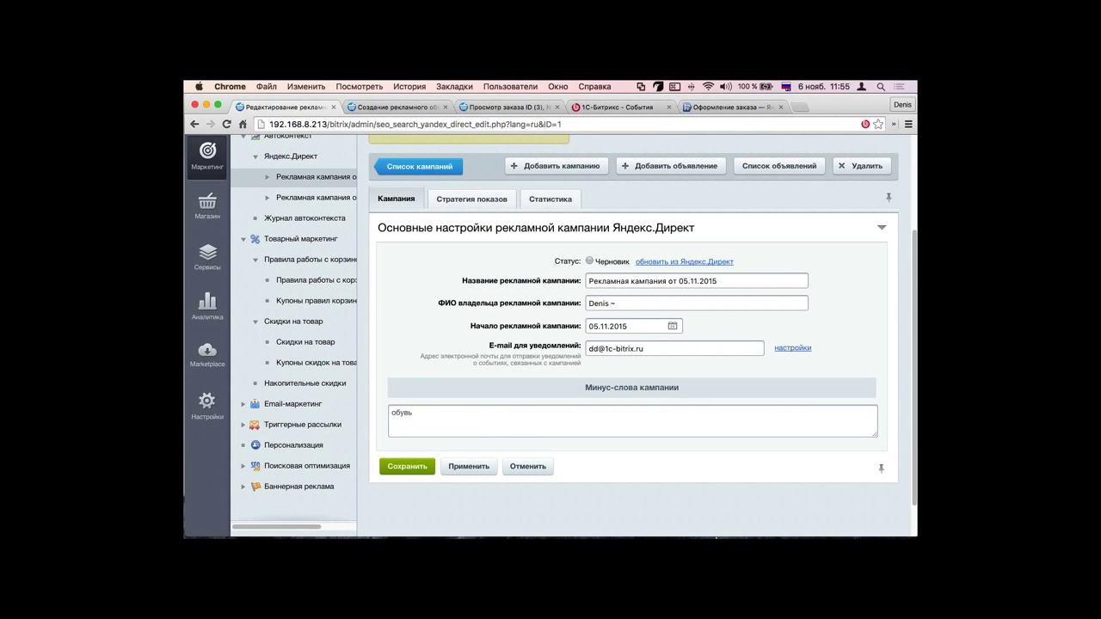
click(680, 515)
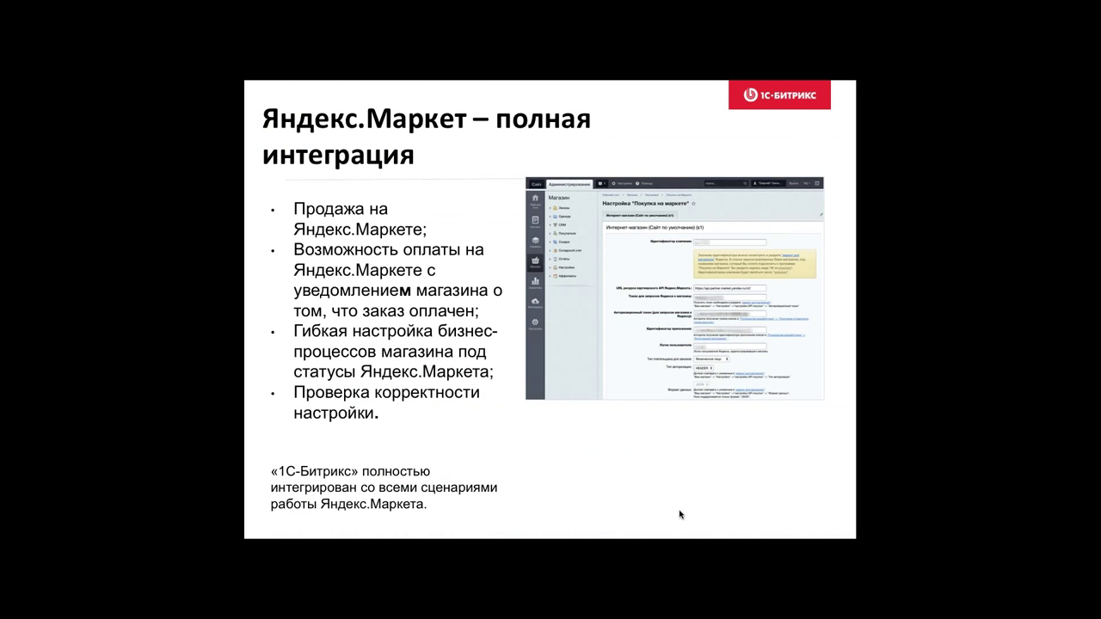
key(Right)
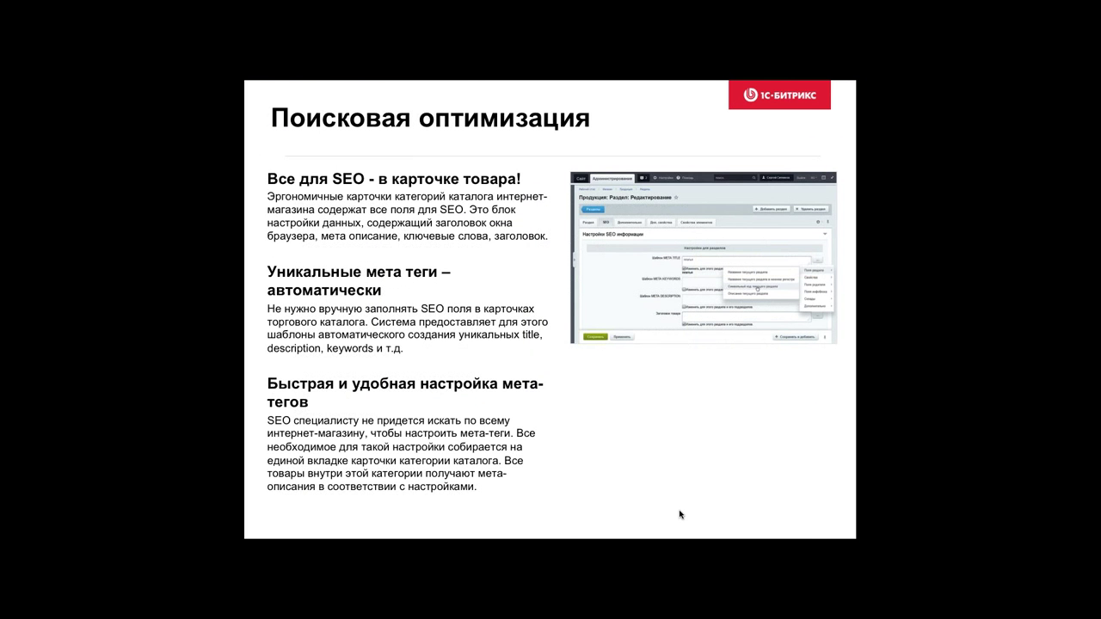
key(Right)
key(Right)
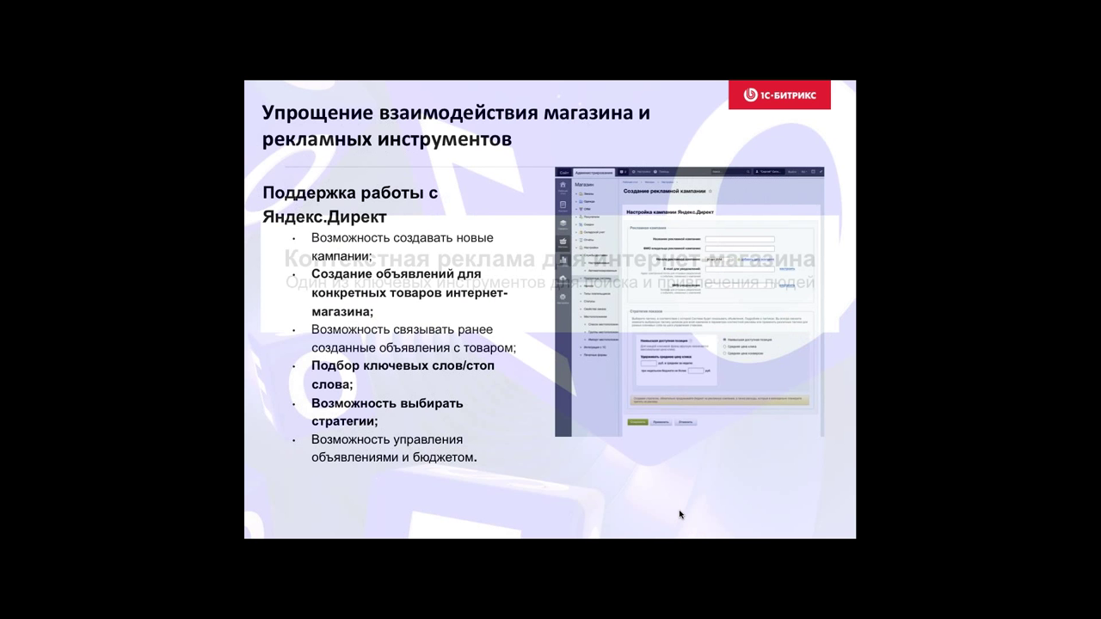